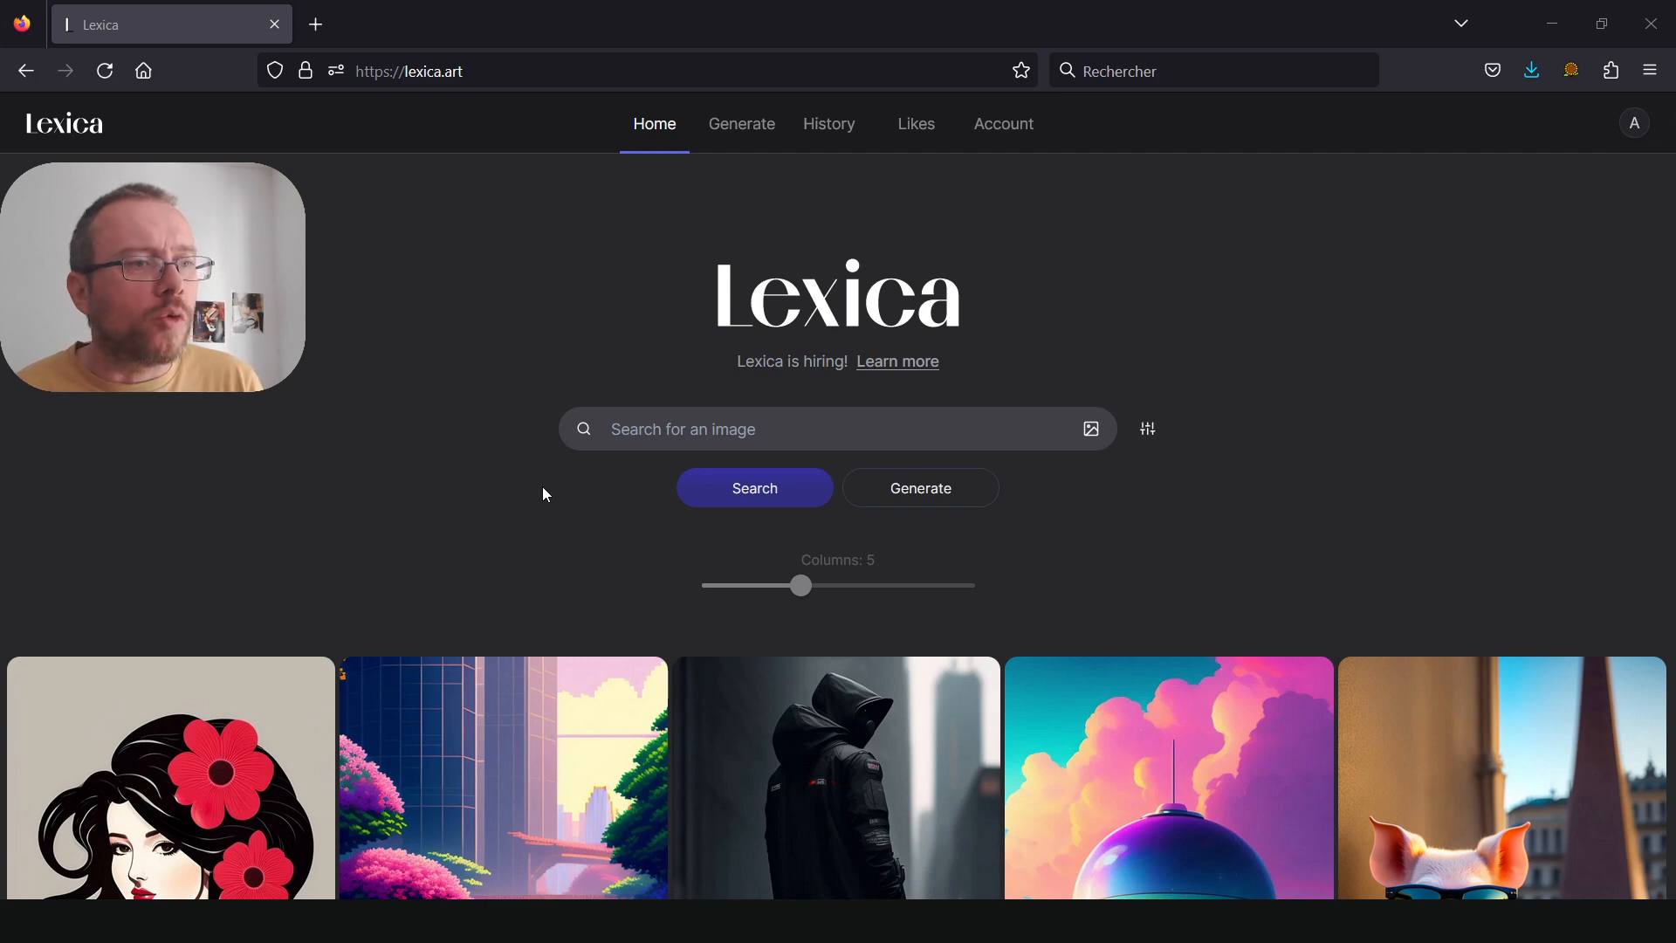
Browse the community images in the home gallery and look at their prompt captions
{"action": "scroll", "coordinate": [542, 485], "scroll_direction": "down", "scroll_amount": 5}
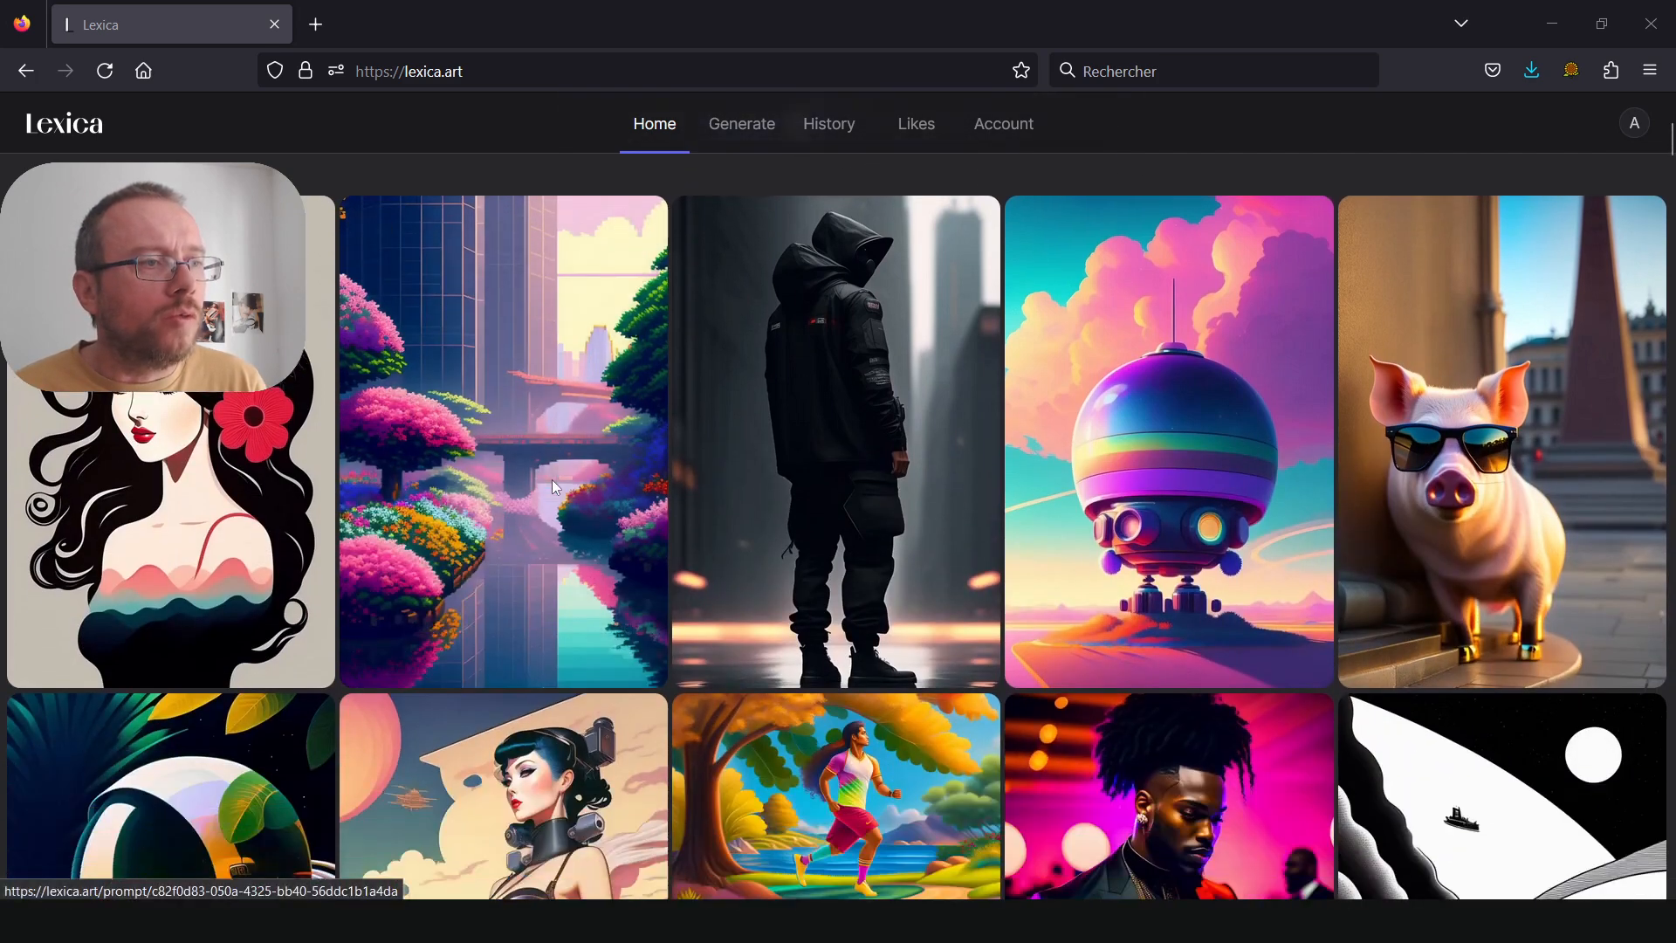
{"action": "mouse_move", "coordinate": [510, 534]}
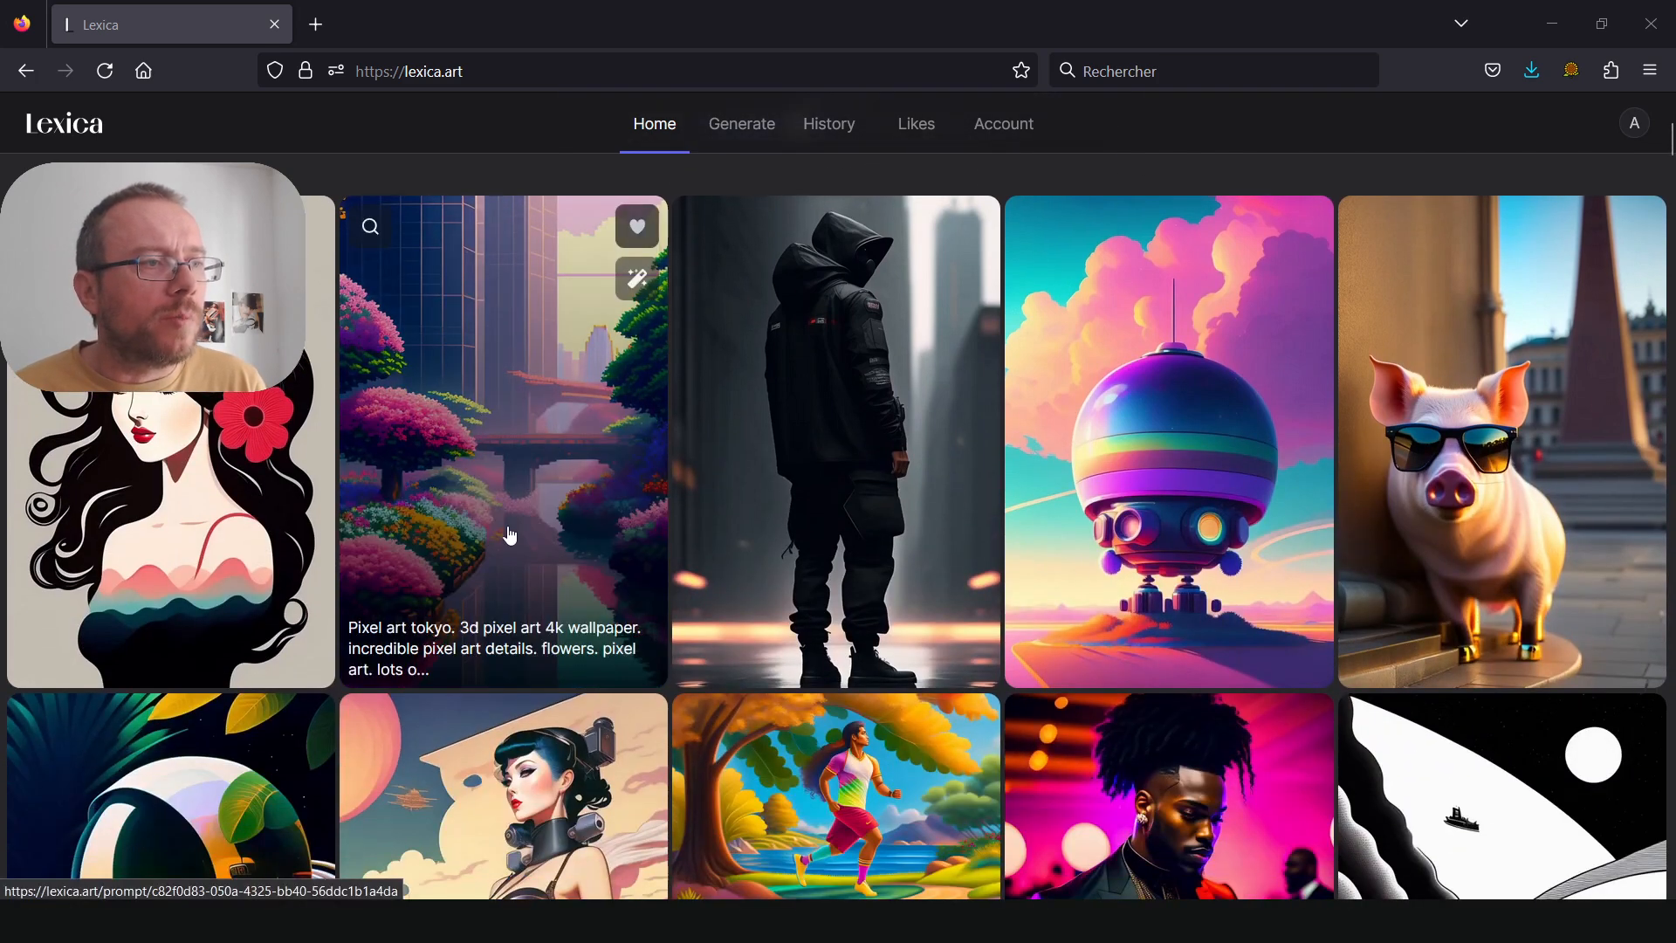
{"action": "scroll", "coordinate": [511, 534], "scroll_direction": "down", "scroll_amount": 8}
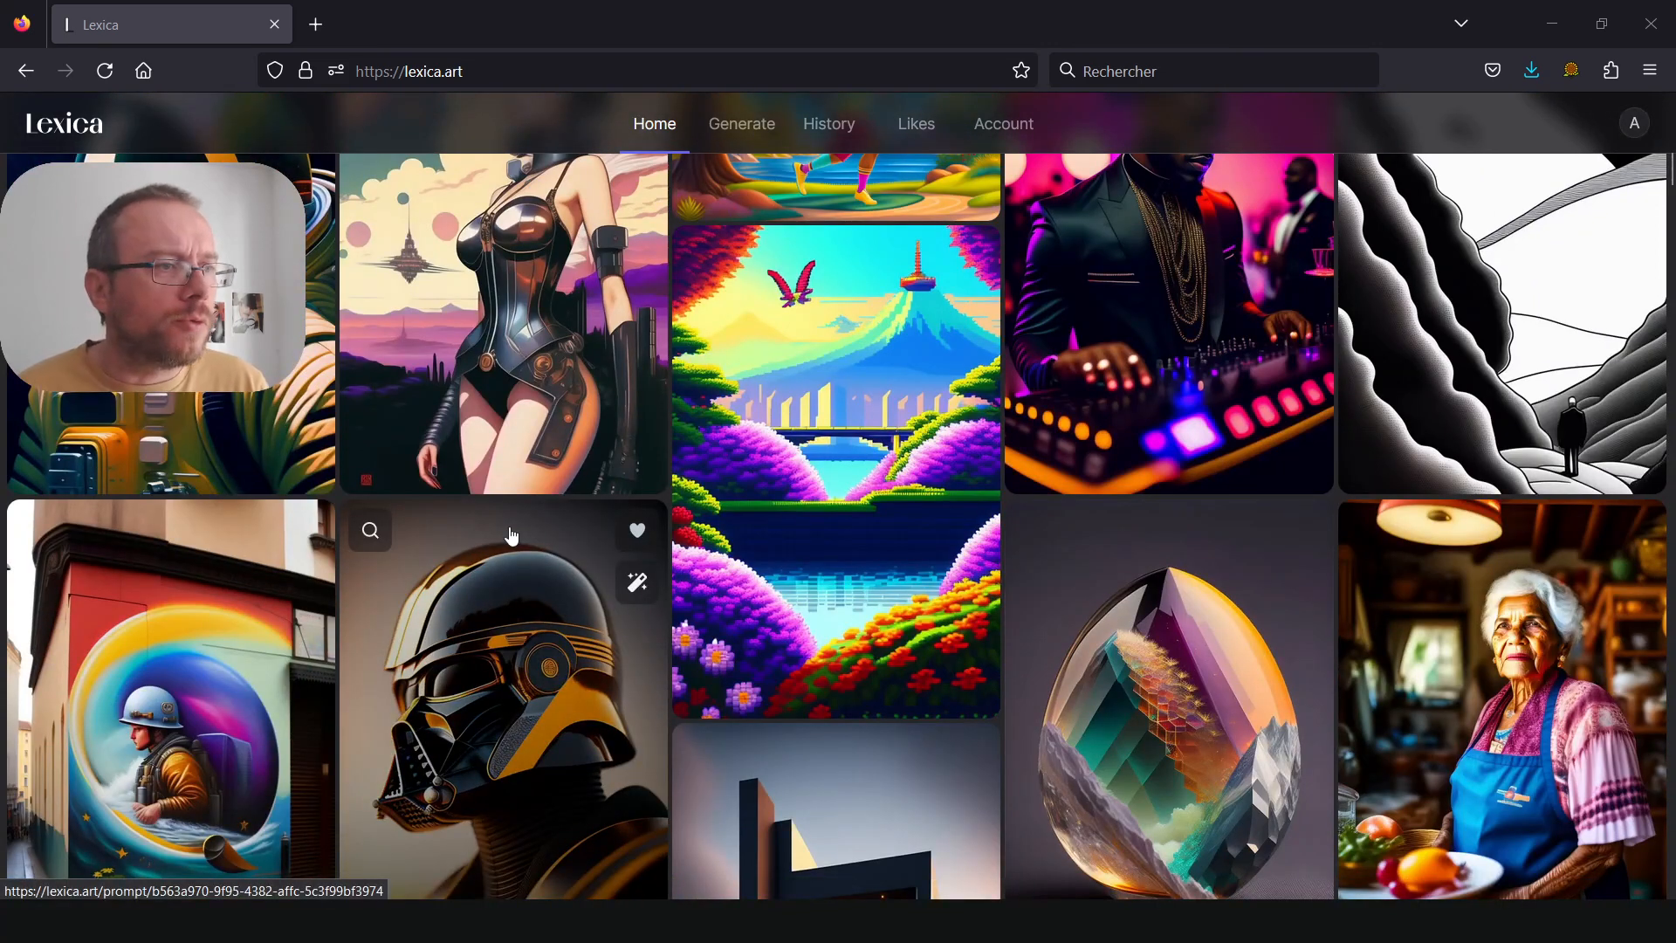
{"action": "scroll", "coordinate": [510, 534], "scroll_direction": "down", "scroll_amount": 6}
{"action": "scroll", "coordinate": [508, 526], "scroll_direction": "up", "scroll_amount": 4}
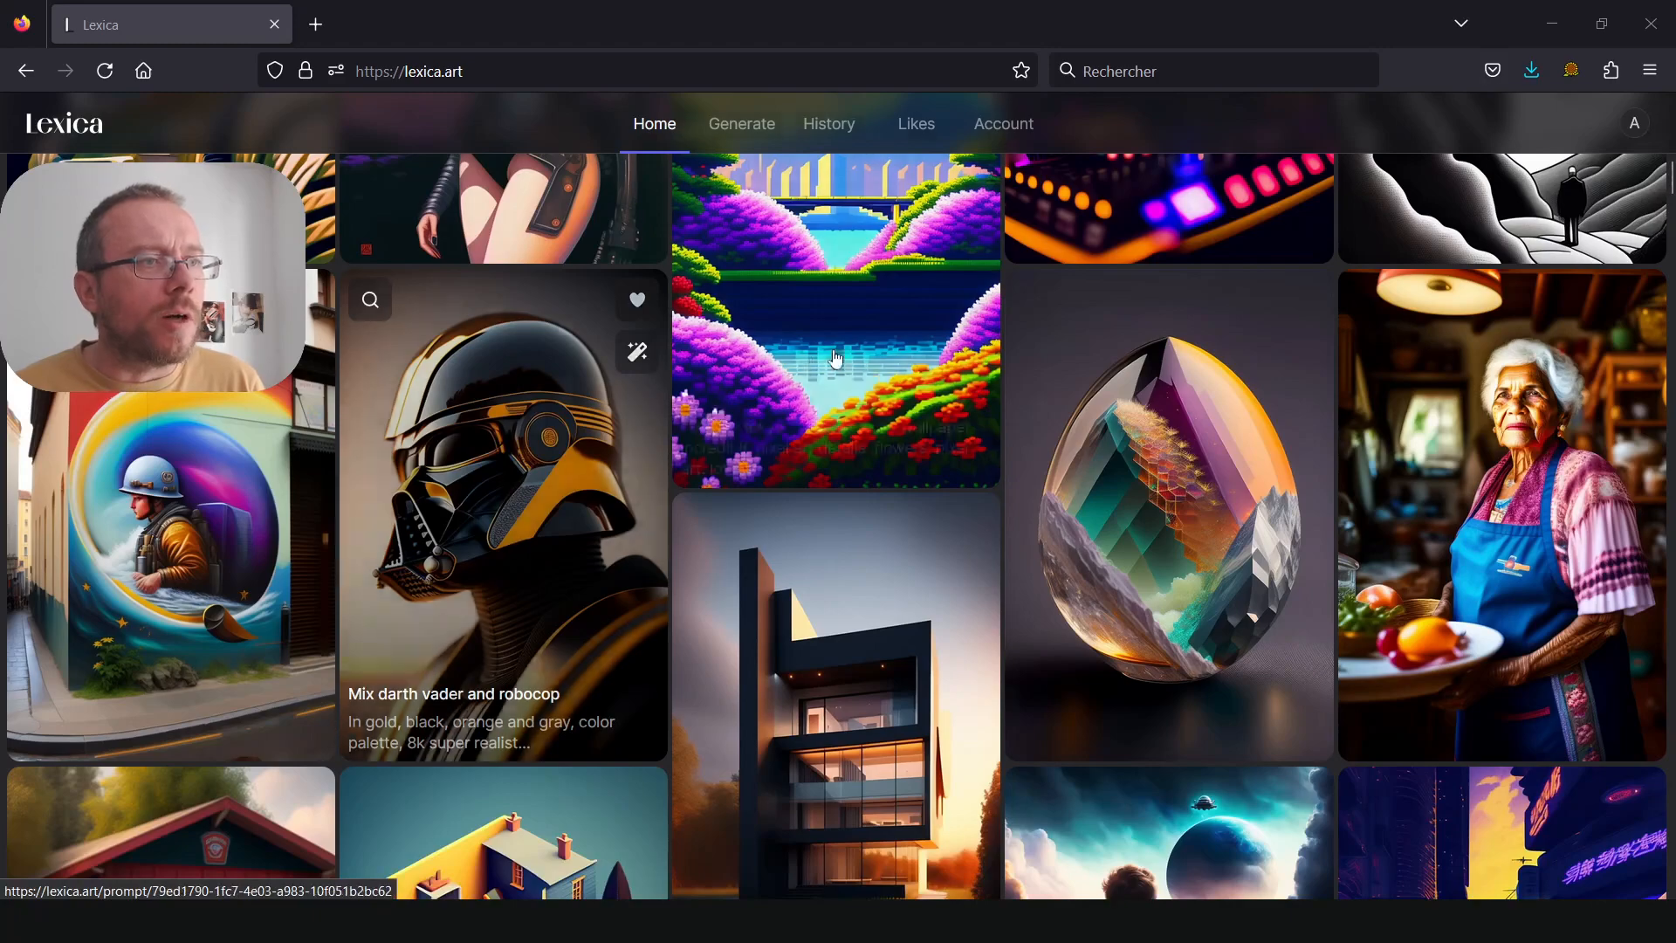
{"action": "scroll", "coordinate": [835, 358], "scroll_direction": "up", "scroll_amount": 8}
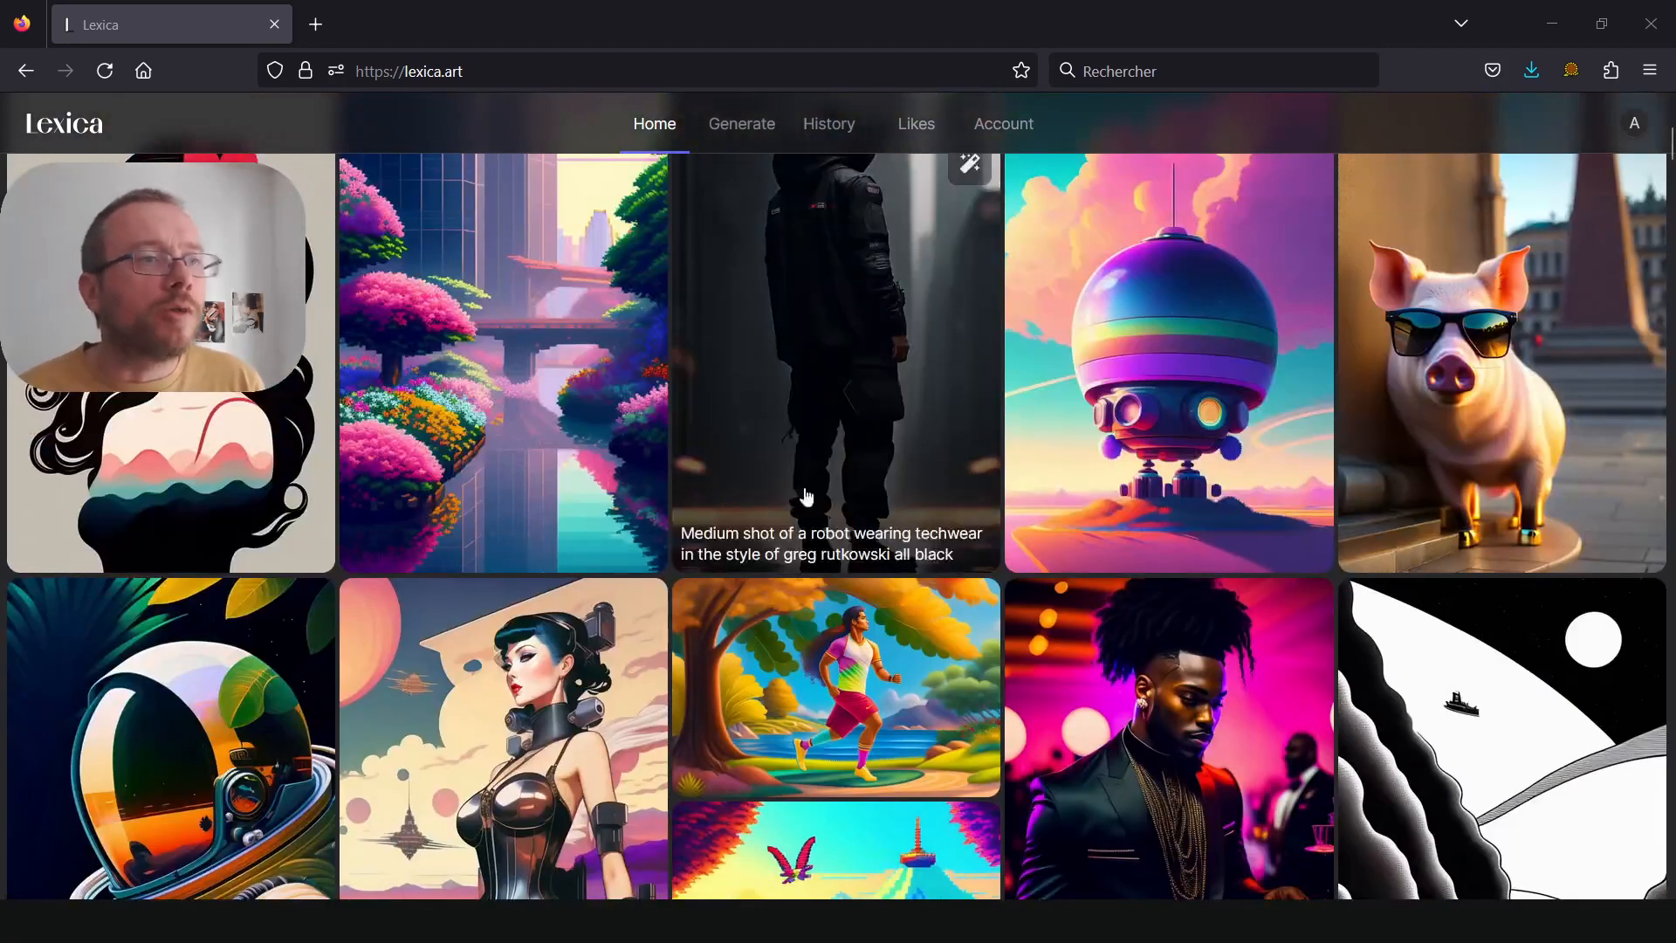
{"action": "scroll", "coordinate": [740, 558], "scroll_direction": "down", "scroll_amount": 6}
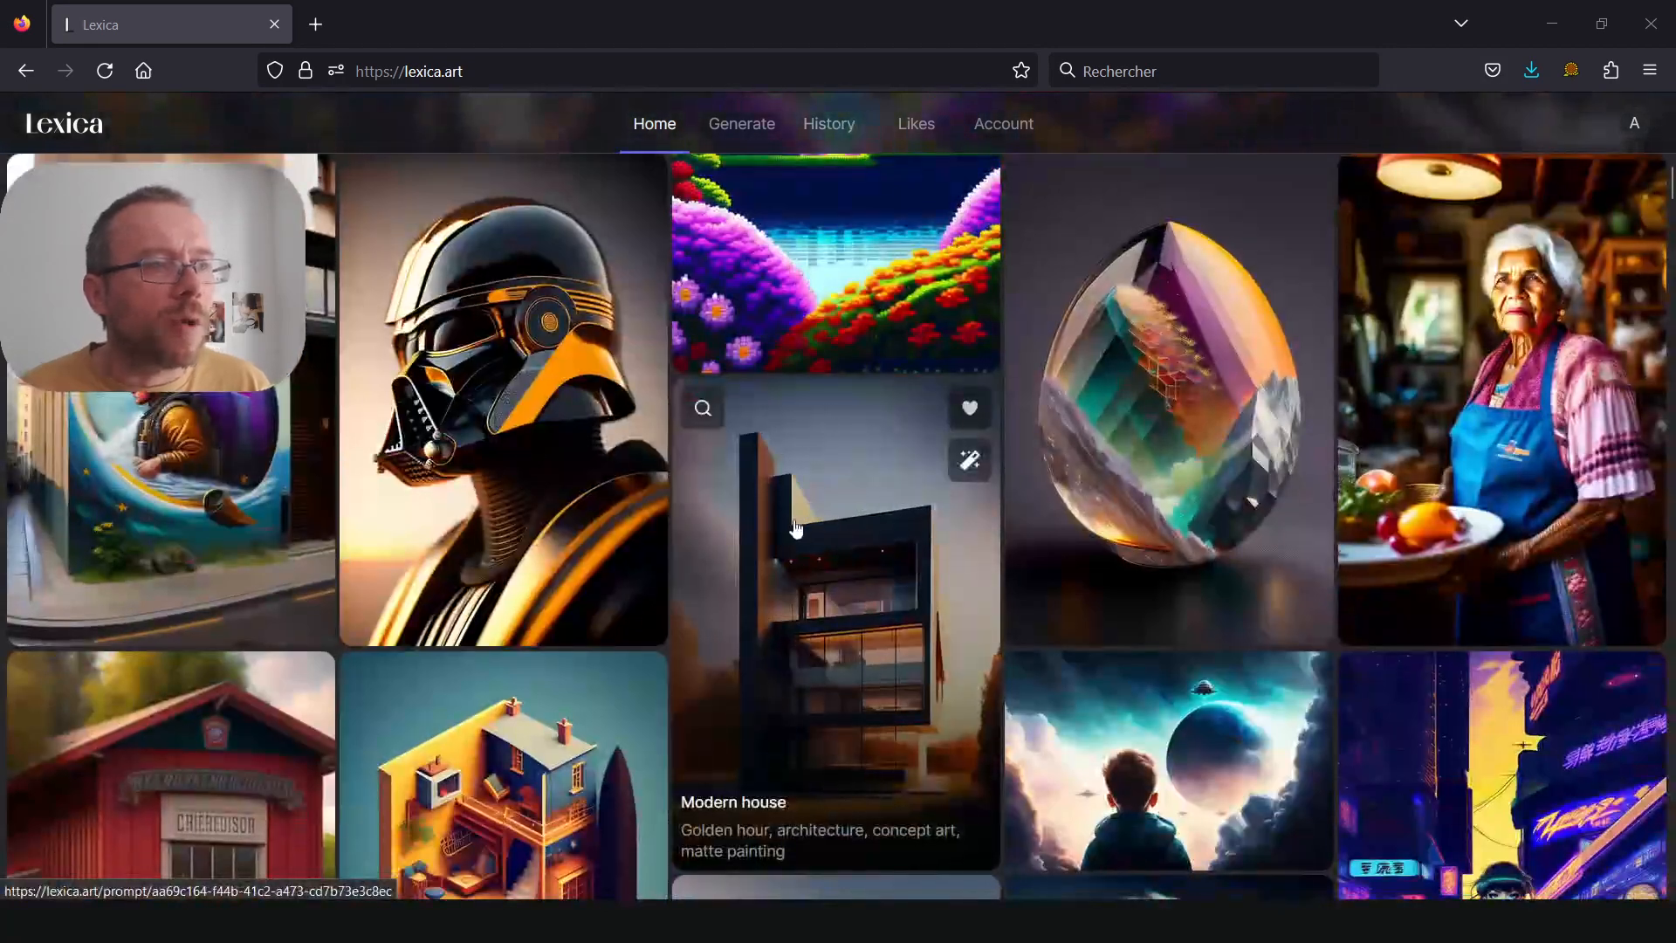
{"action": "scroll", "coordinate": [793, 521], "scroll_direction": "down", "scroll_amount": 4}
{"action": "scroll", "coordinate": [804, 559], "scroll_direction": "down", "scroll_amount": 5}
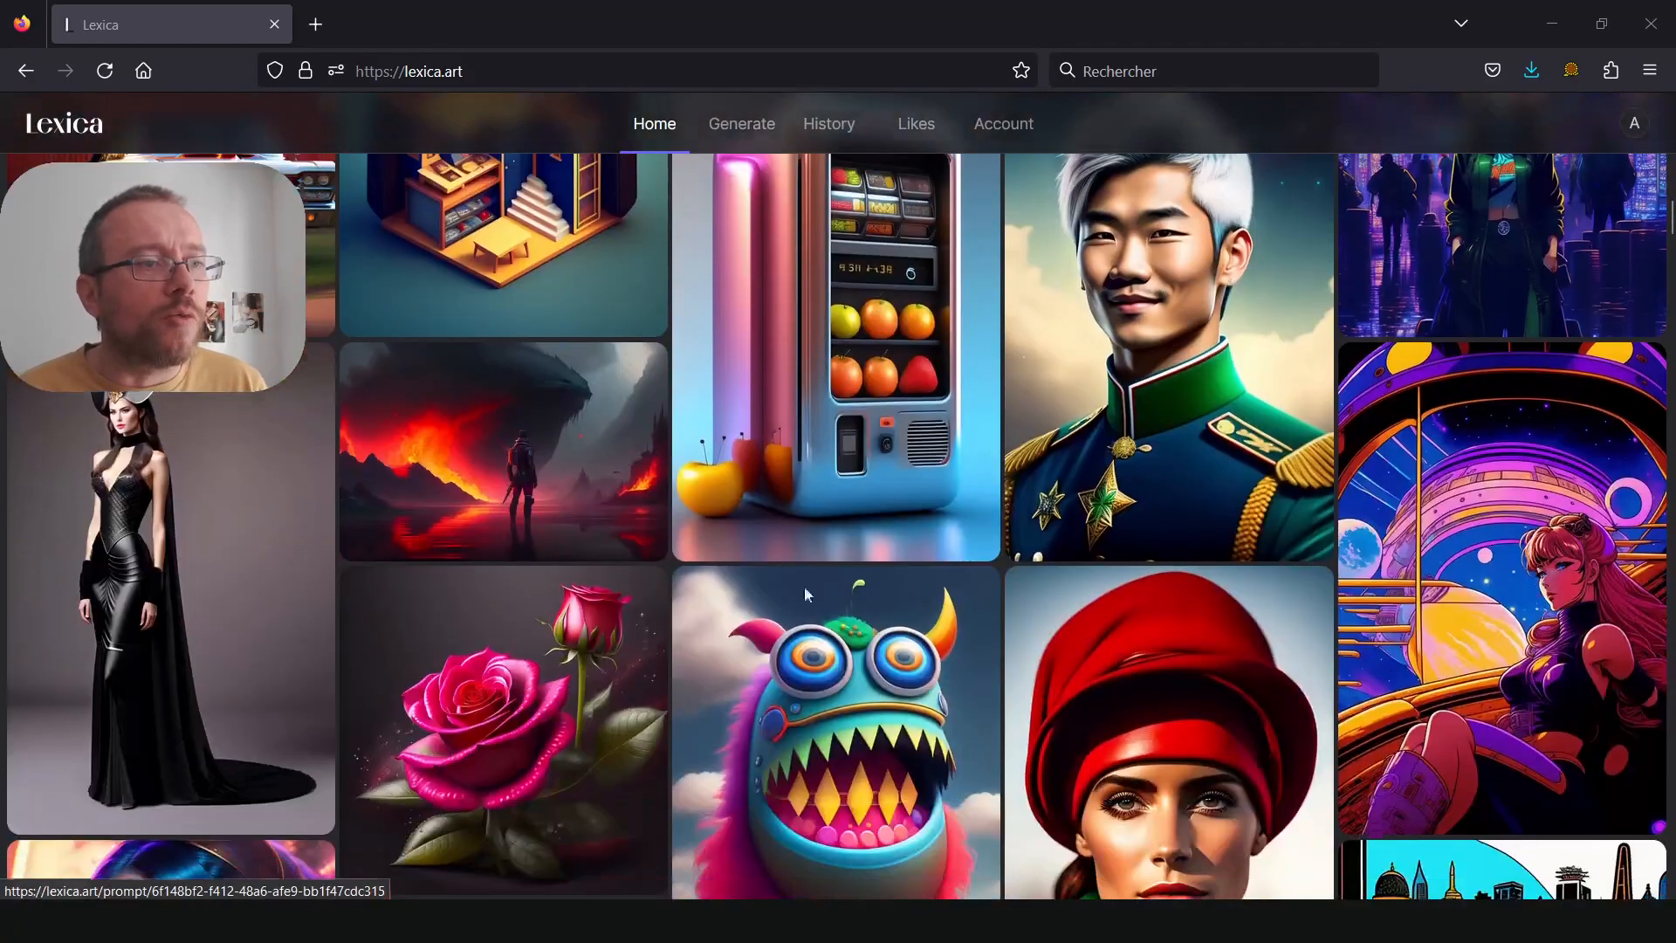
{"action": "scroll", "coordinate": [804, 458], "scroll_direction": "up", "scroll_amount": 17}
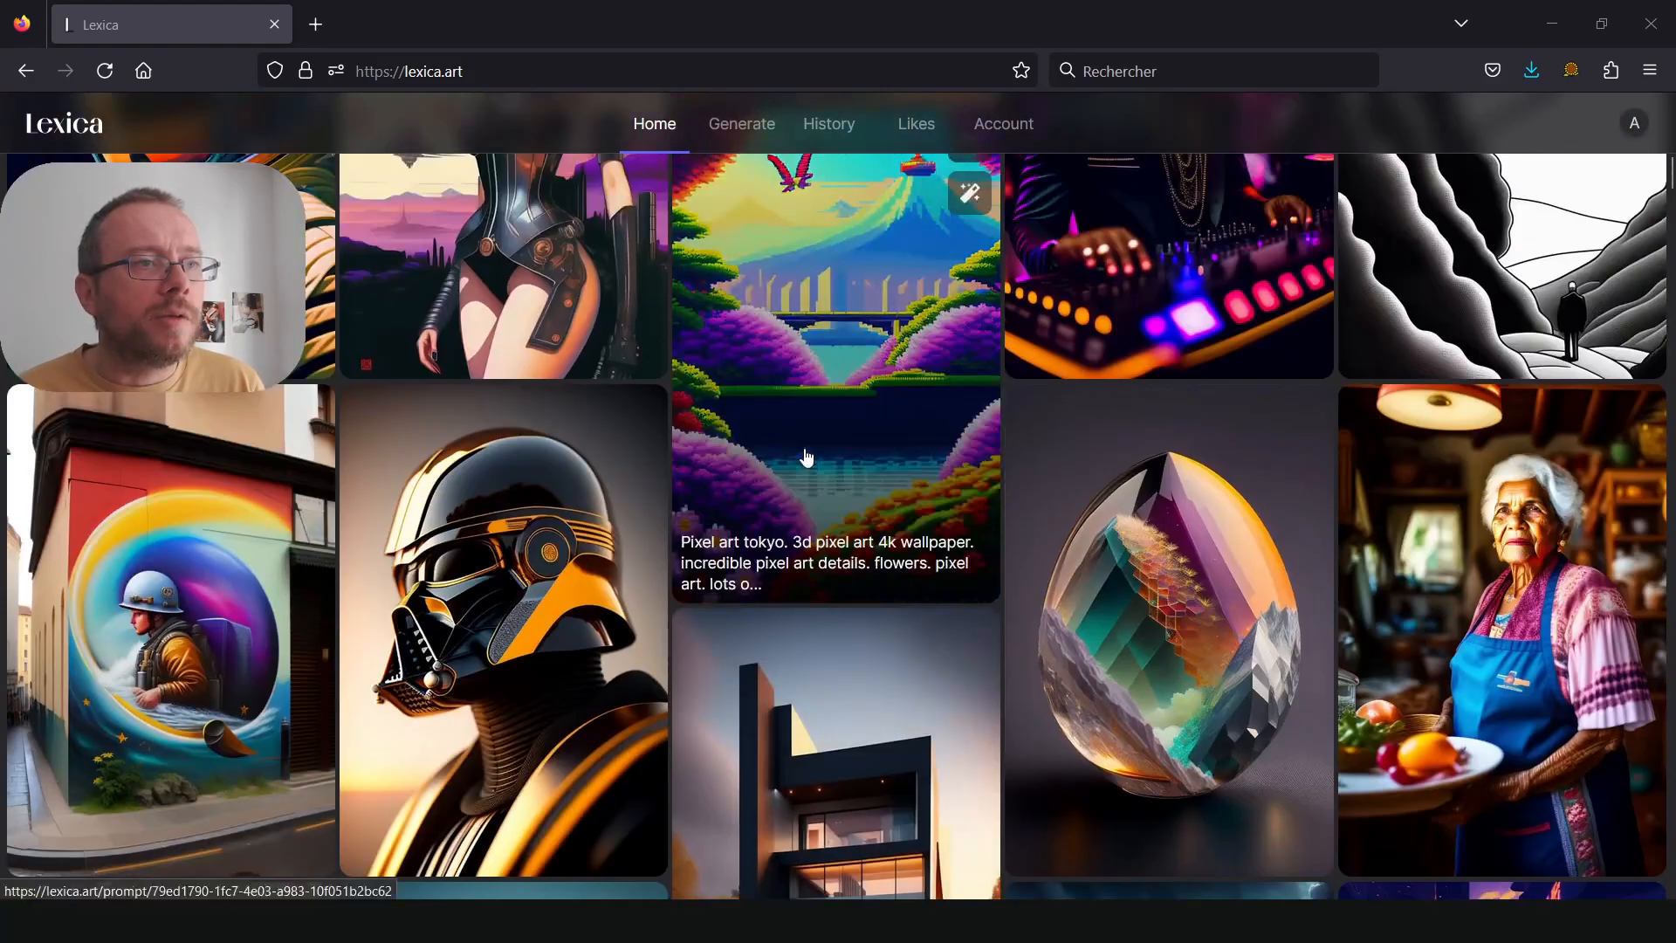
Like the Tokyo pixel art image with the mountain and flowers, and open its detail view
{"action": "scroll", "coordinate": [804, 448], "scroll_direction": "down", "scroll_amount": 4}
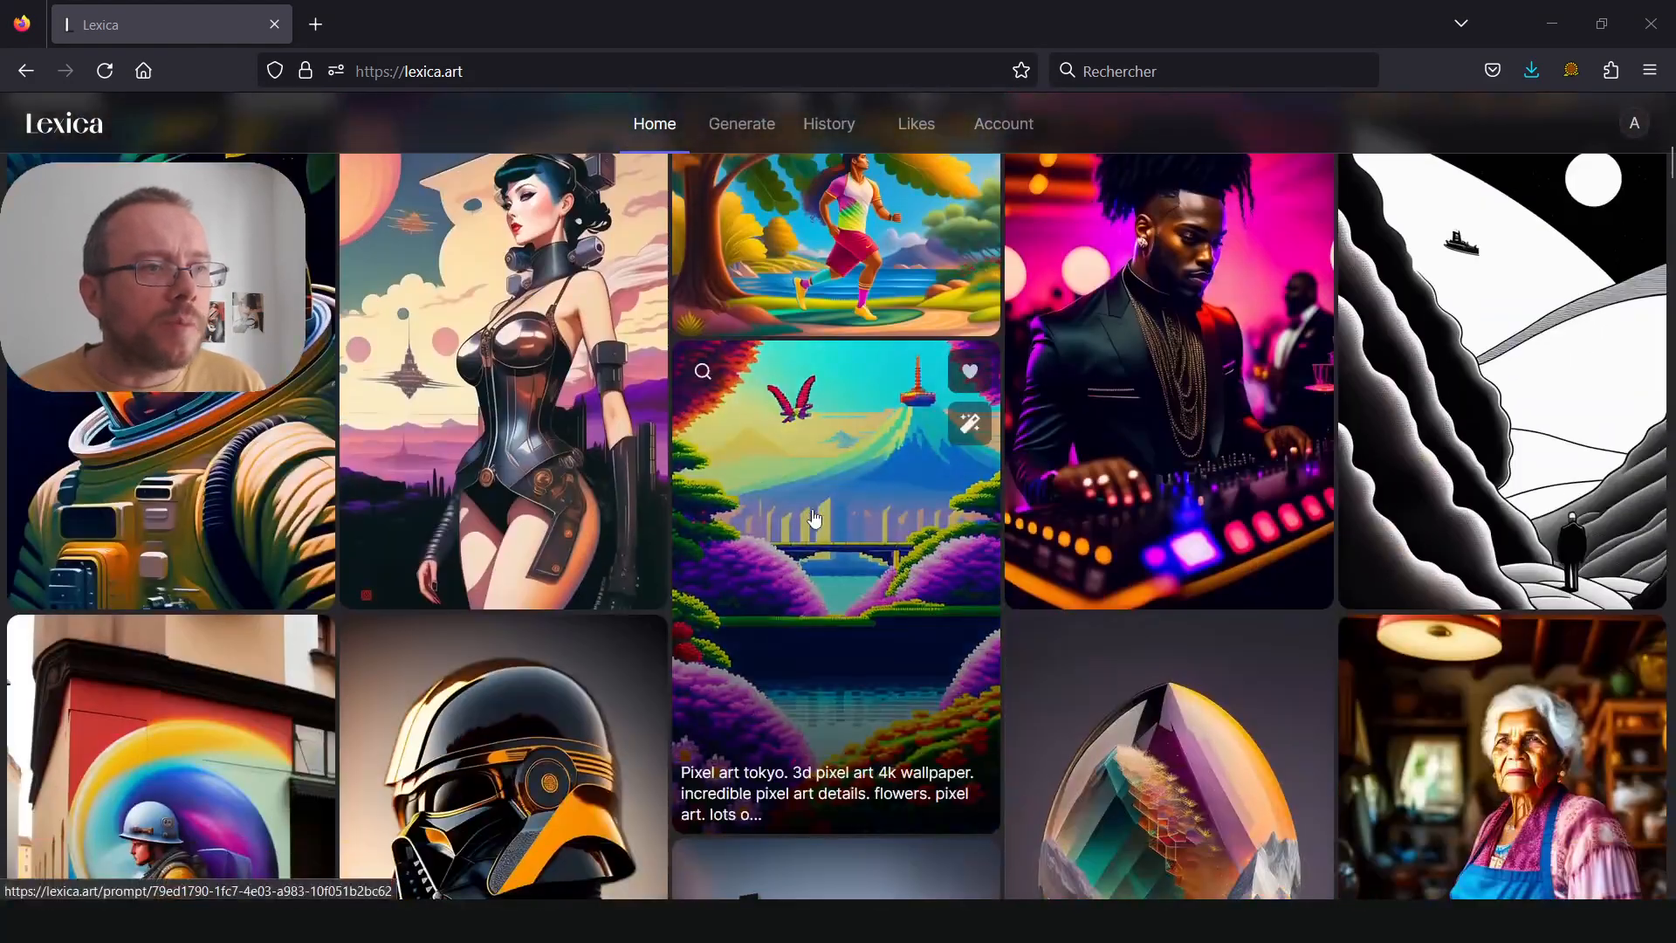
{"action": "scroll", "coordinate": [814, 519], "scroll_direction": "down", "scroll_amount": 1}
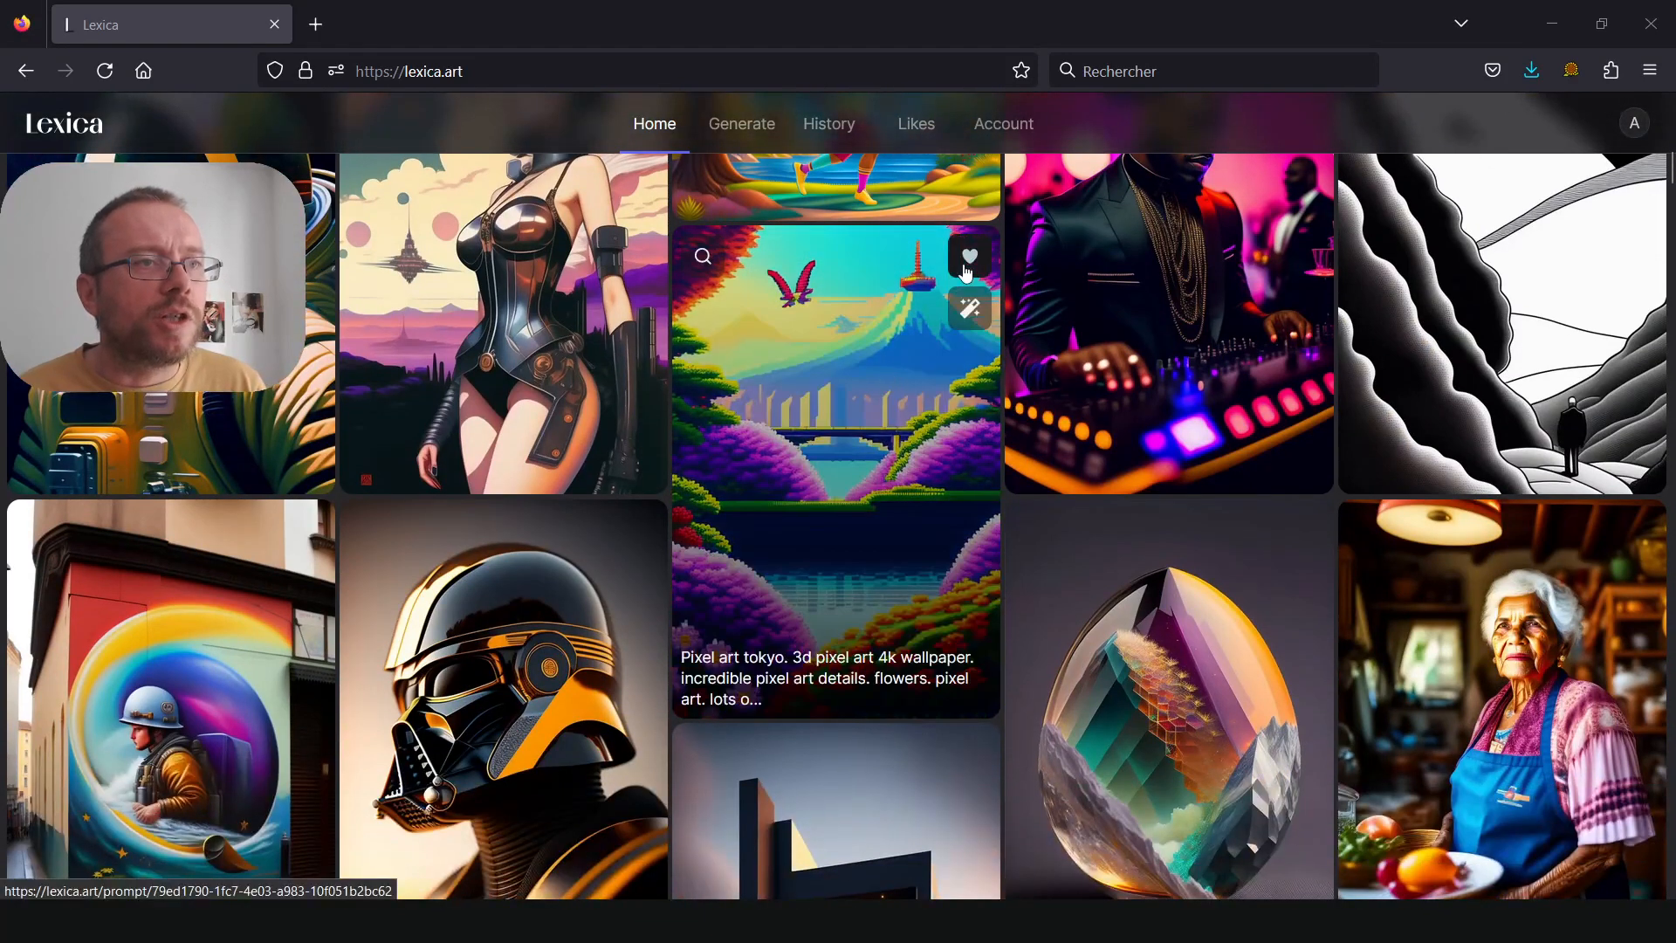
{"action": "left_click", "coordinate": [966, 266]}
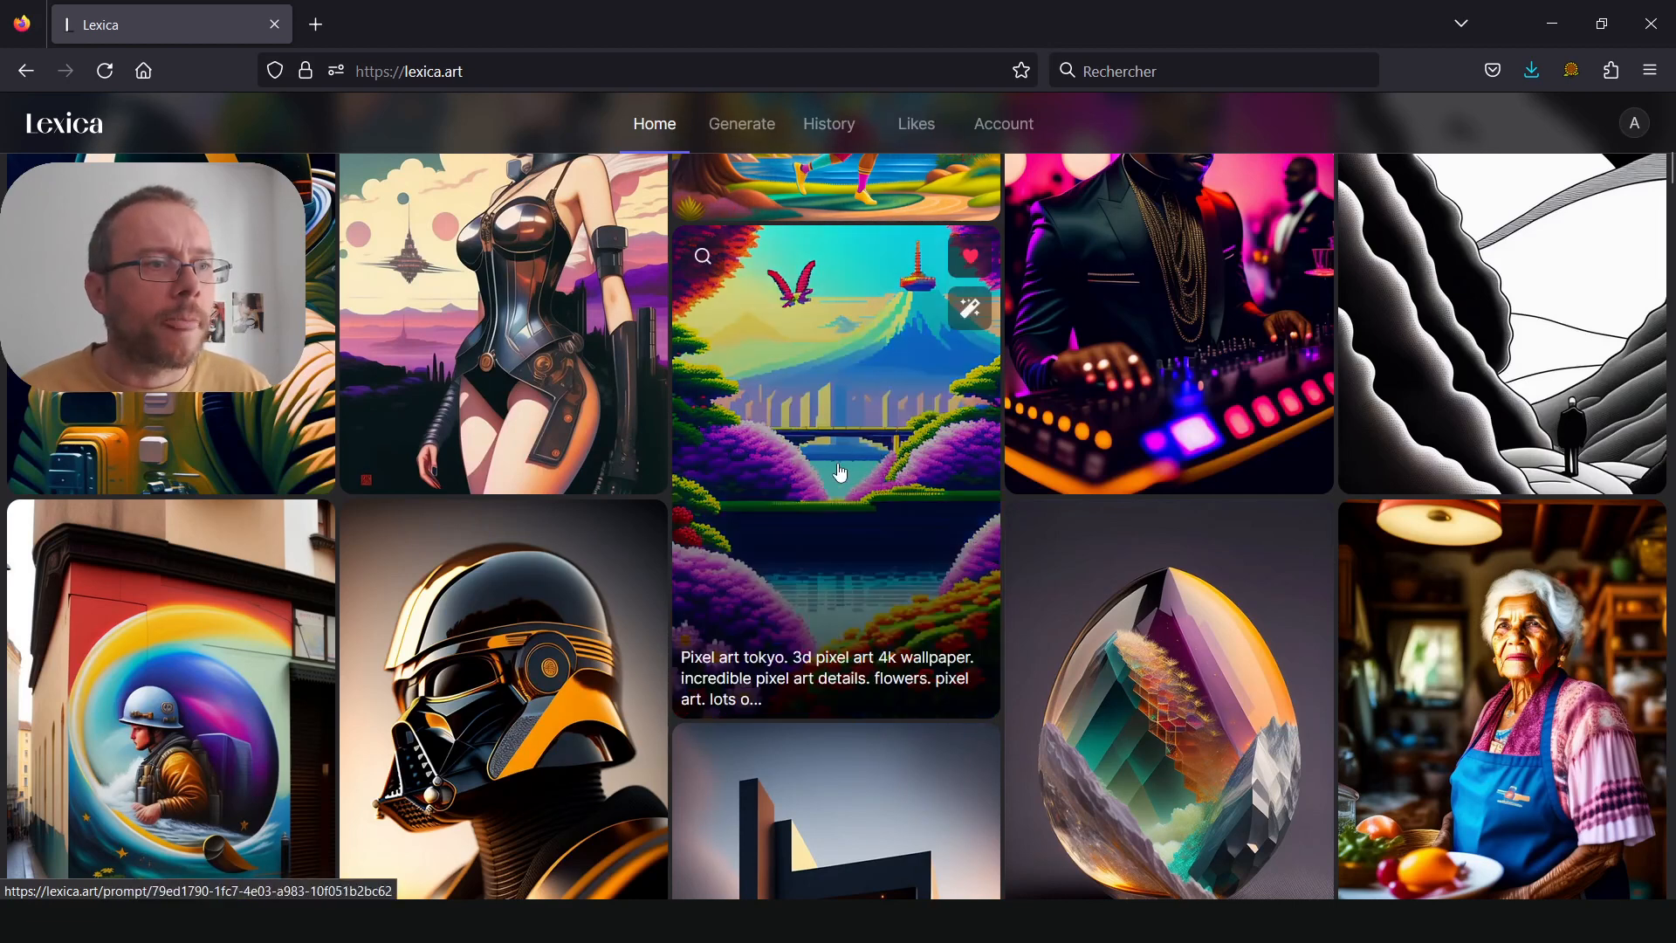
{"action": "left_click", "coordinate": [838, 467]}
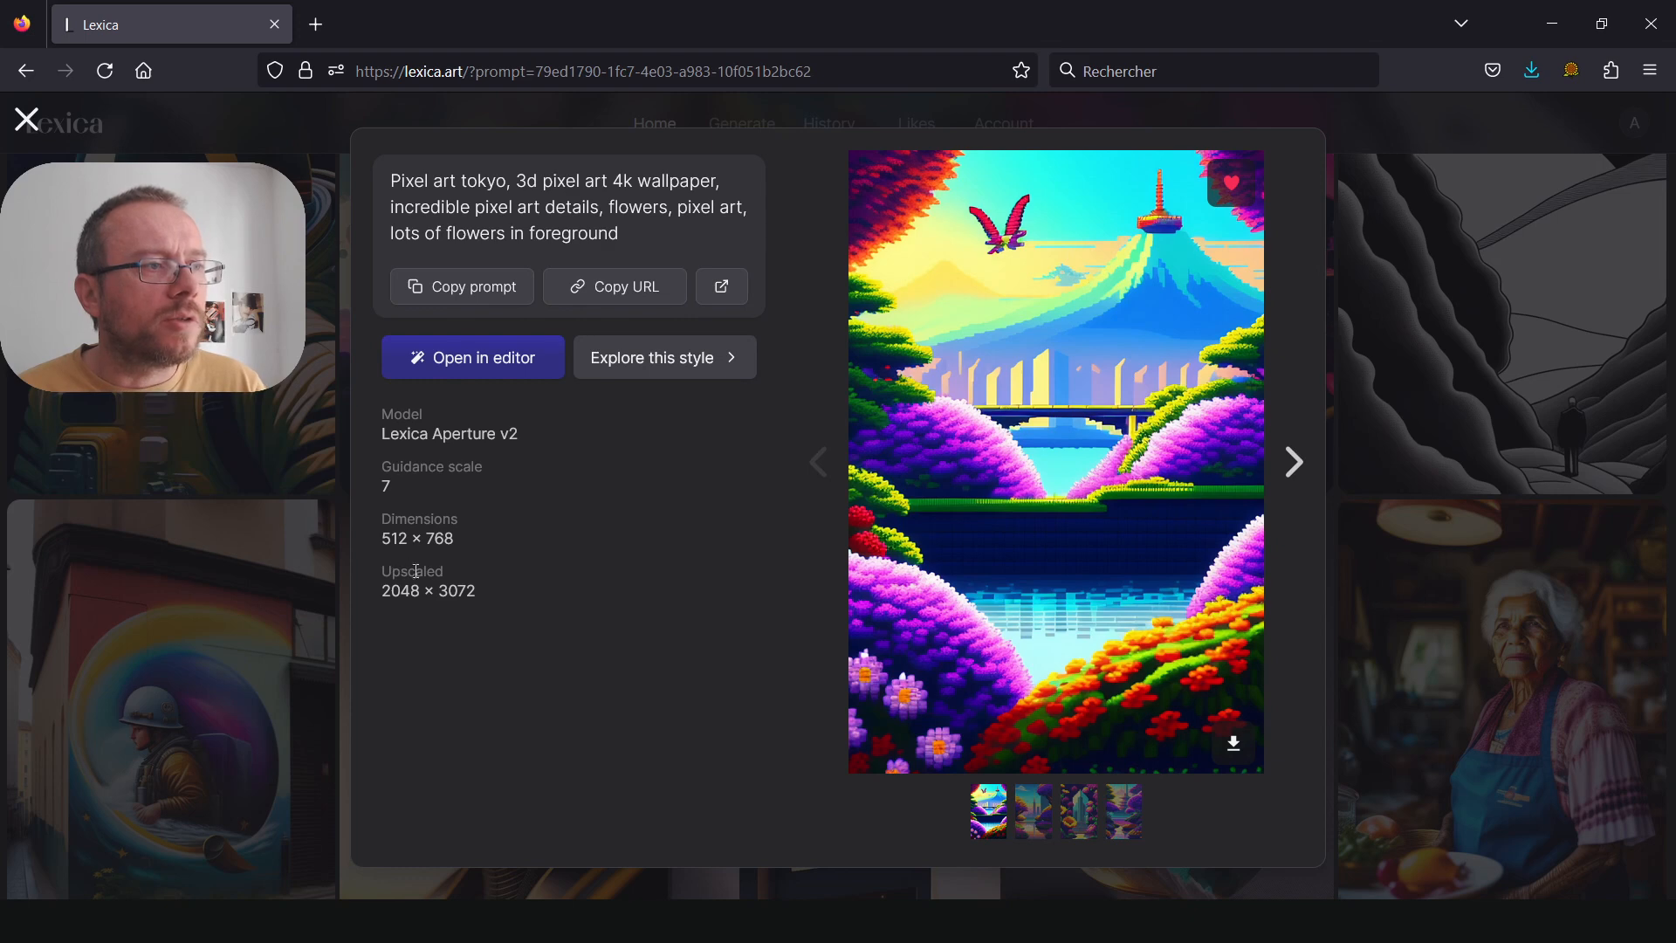
Look through all the variations generated from the Tokyo pixel art prompt, ending on the first one
{"action": "left_click", "coordinate": [1293, 463]}
{"action": "left_click", "coordinate": [1293, 463]}
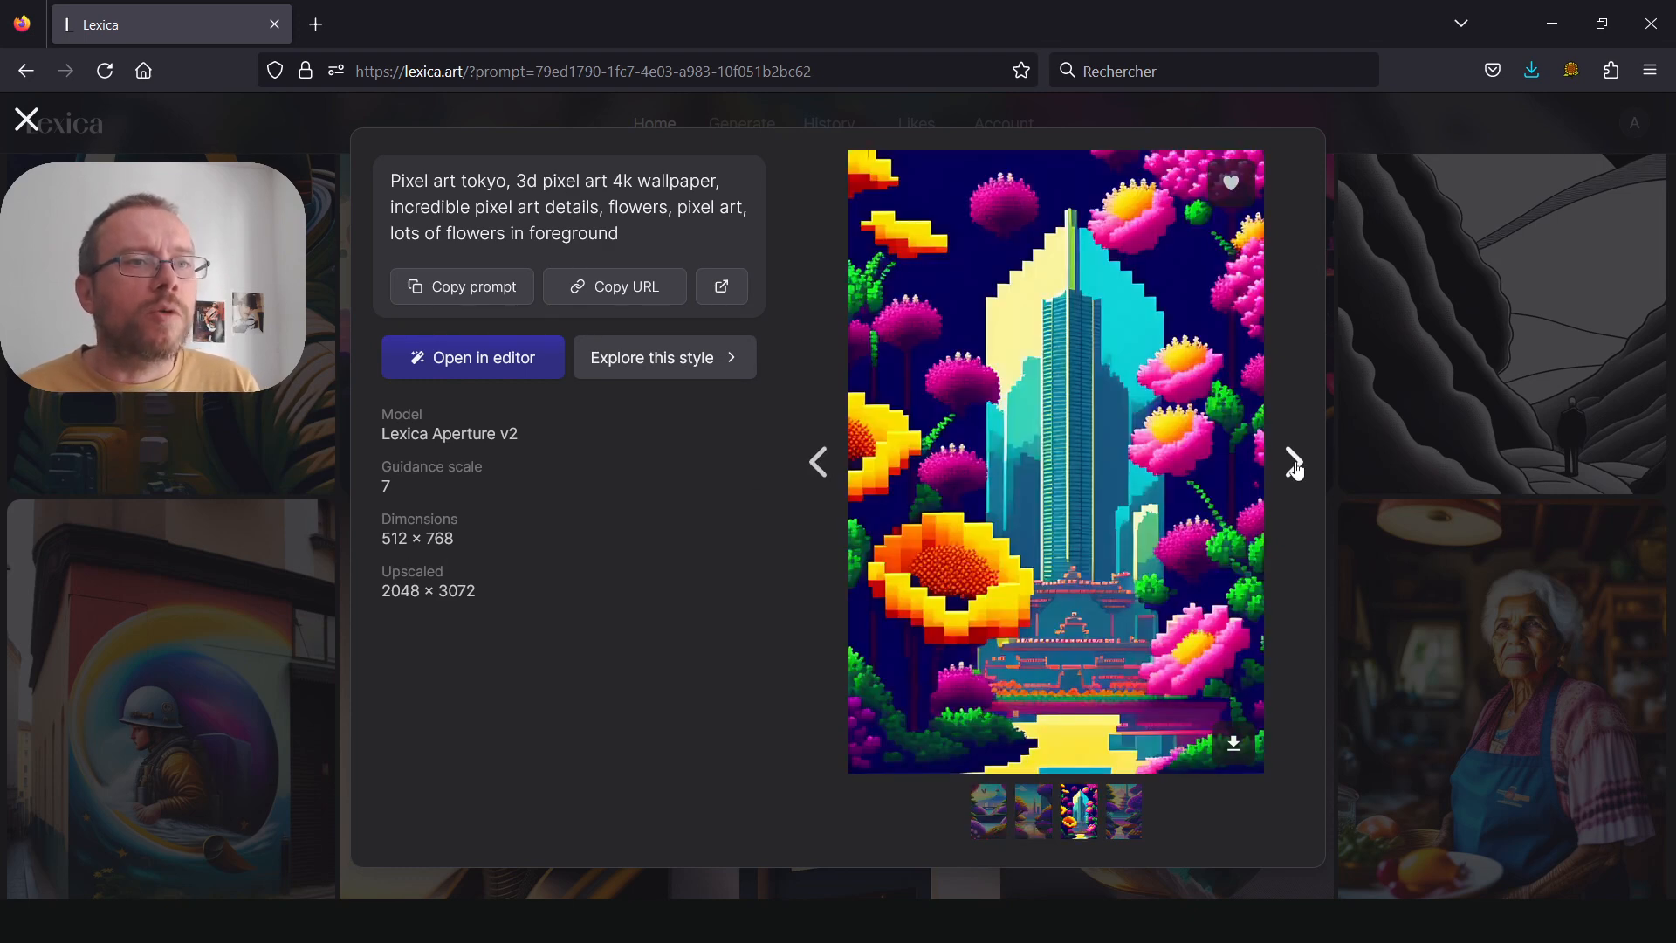
{"action": "left_click", "coordinate": [1292, 463]}
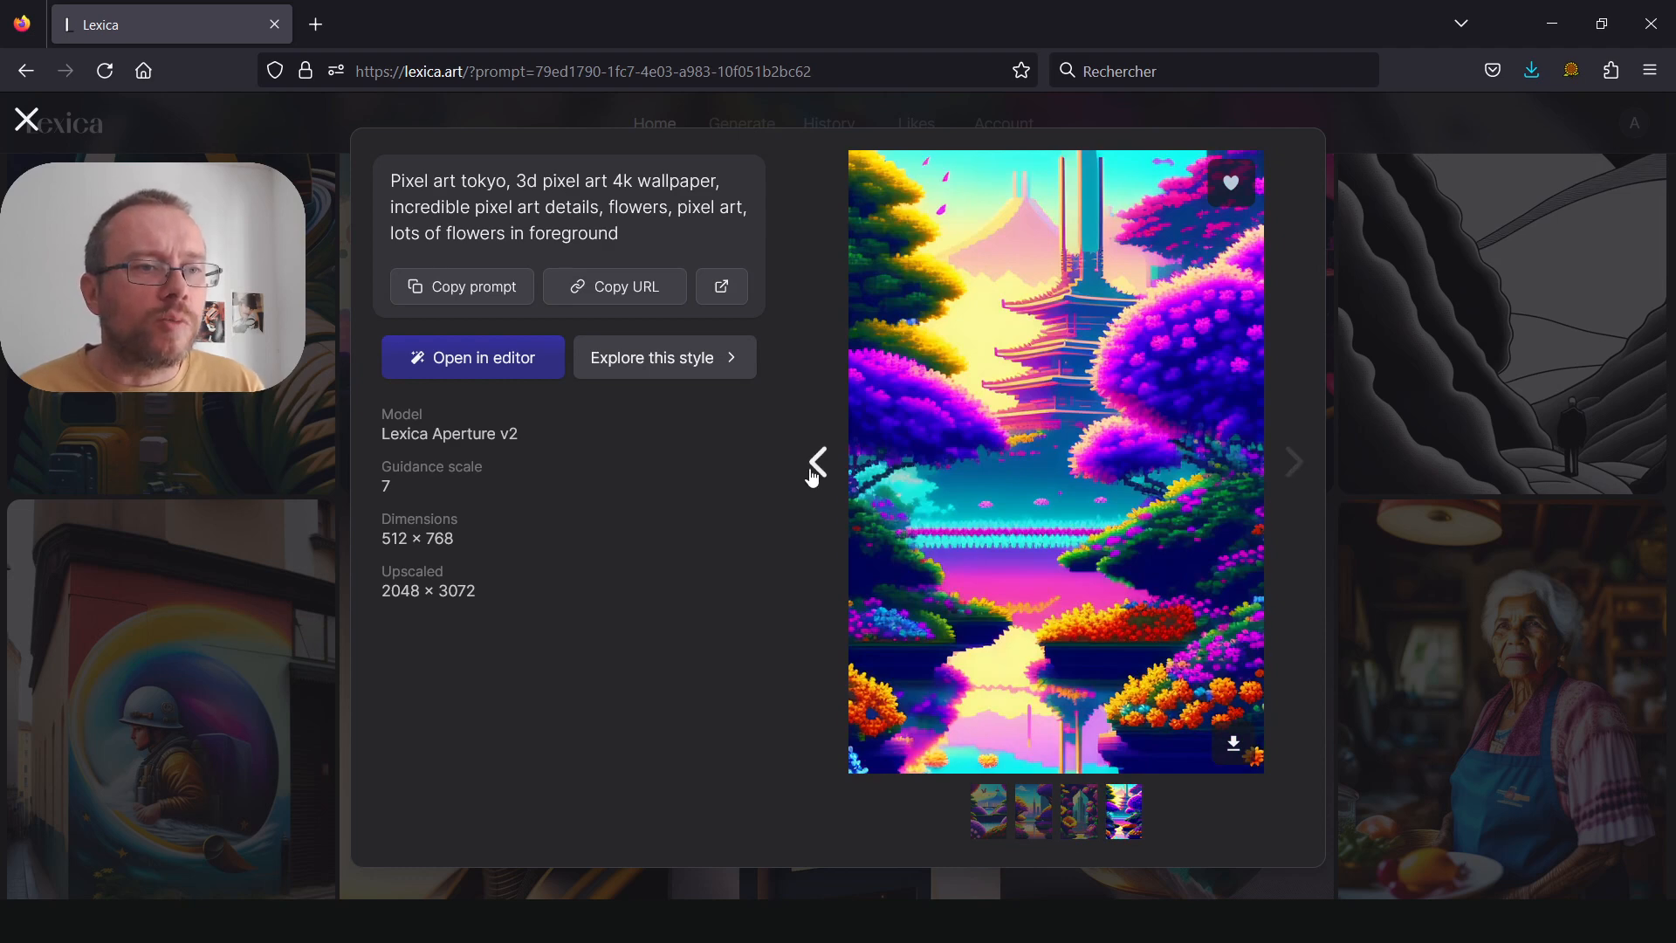
{"action": "left_click", "coordinate": [812, 471]}
{"action": "left_click", "coordinate": [812, 471]}
{"action": "left_click", "coordinate": [812, 471]}
{"action": "left_click", "coordinate": [1283, 463]}
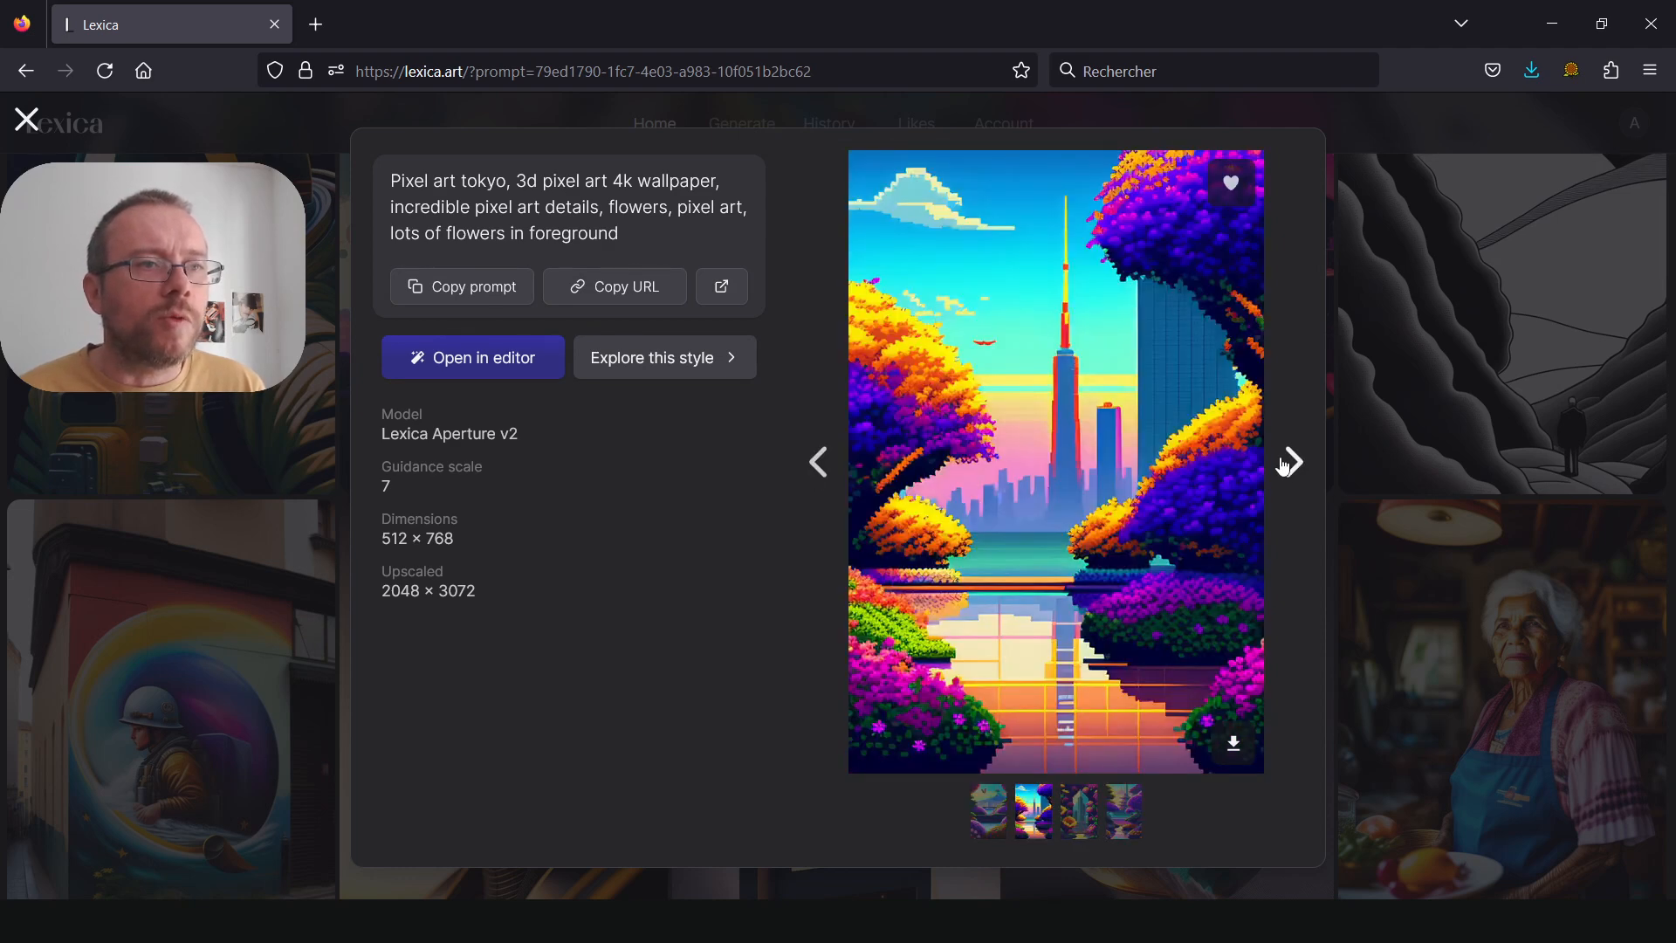
{"action": "left_click", "coordinate": [1283, 463]}
{"action": "left_click", "coordinate": [1283, 463]}
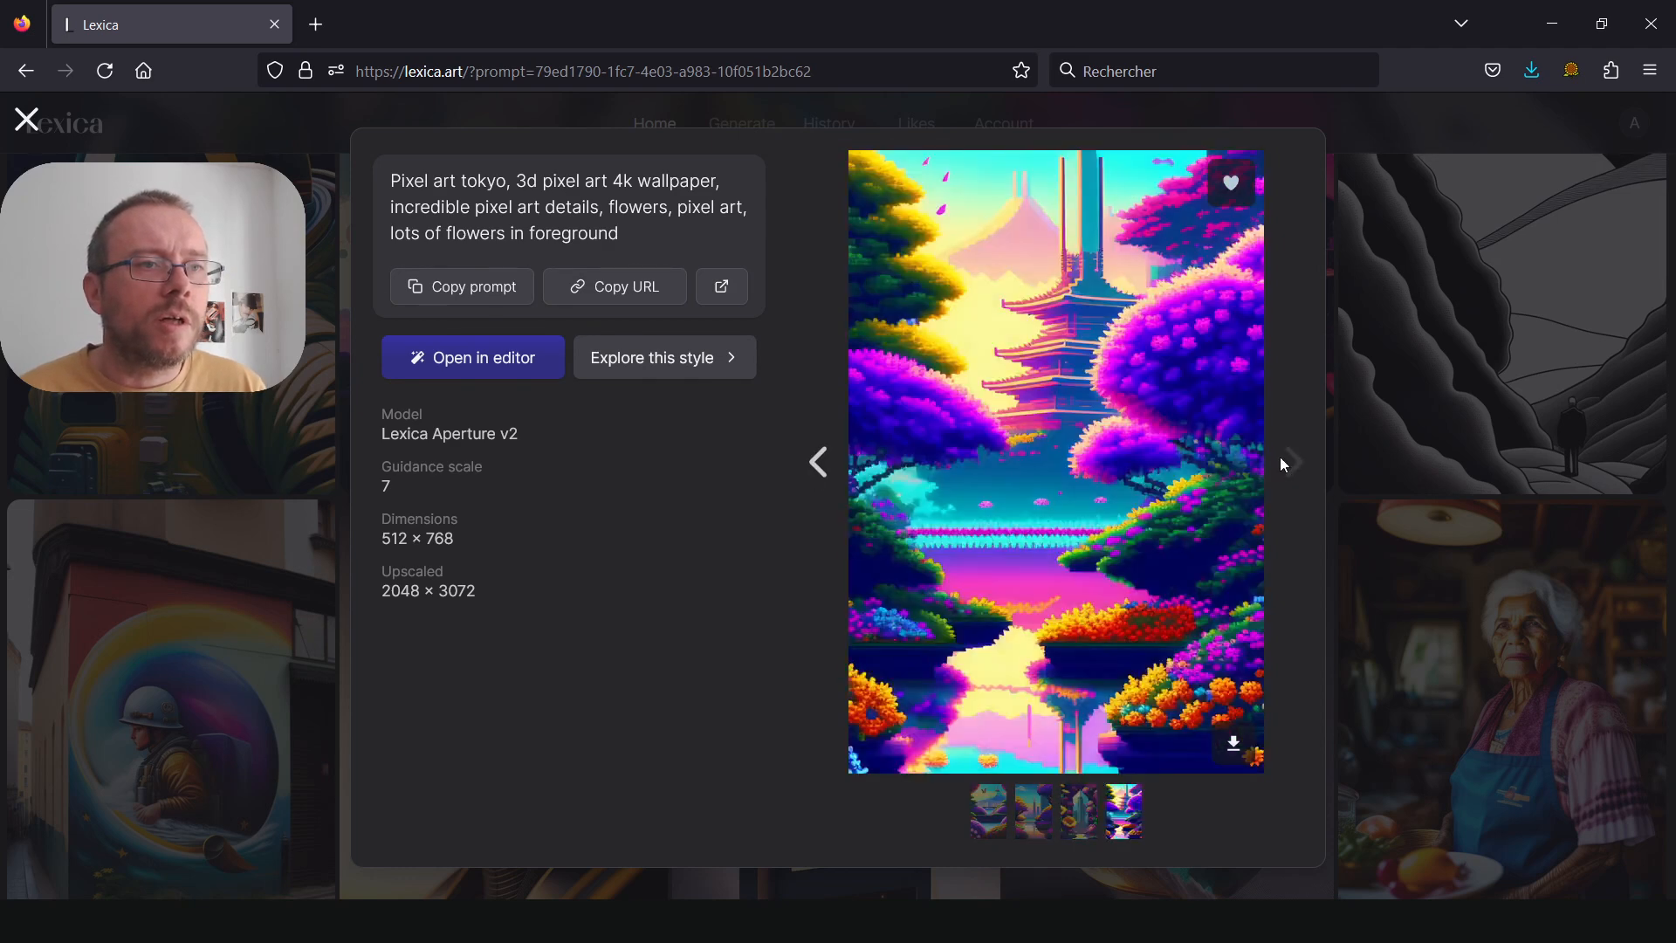
{"action": "left_click", "coordinate": [817, 463]}
{"action": "left_click", "coordinate": [816, 462]}
{"action": "left_click", "coordinate": [816, 462]}
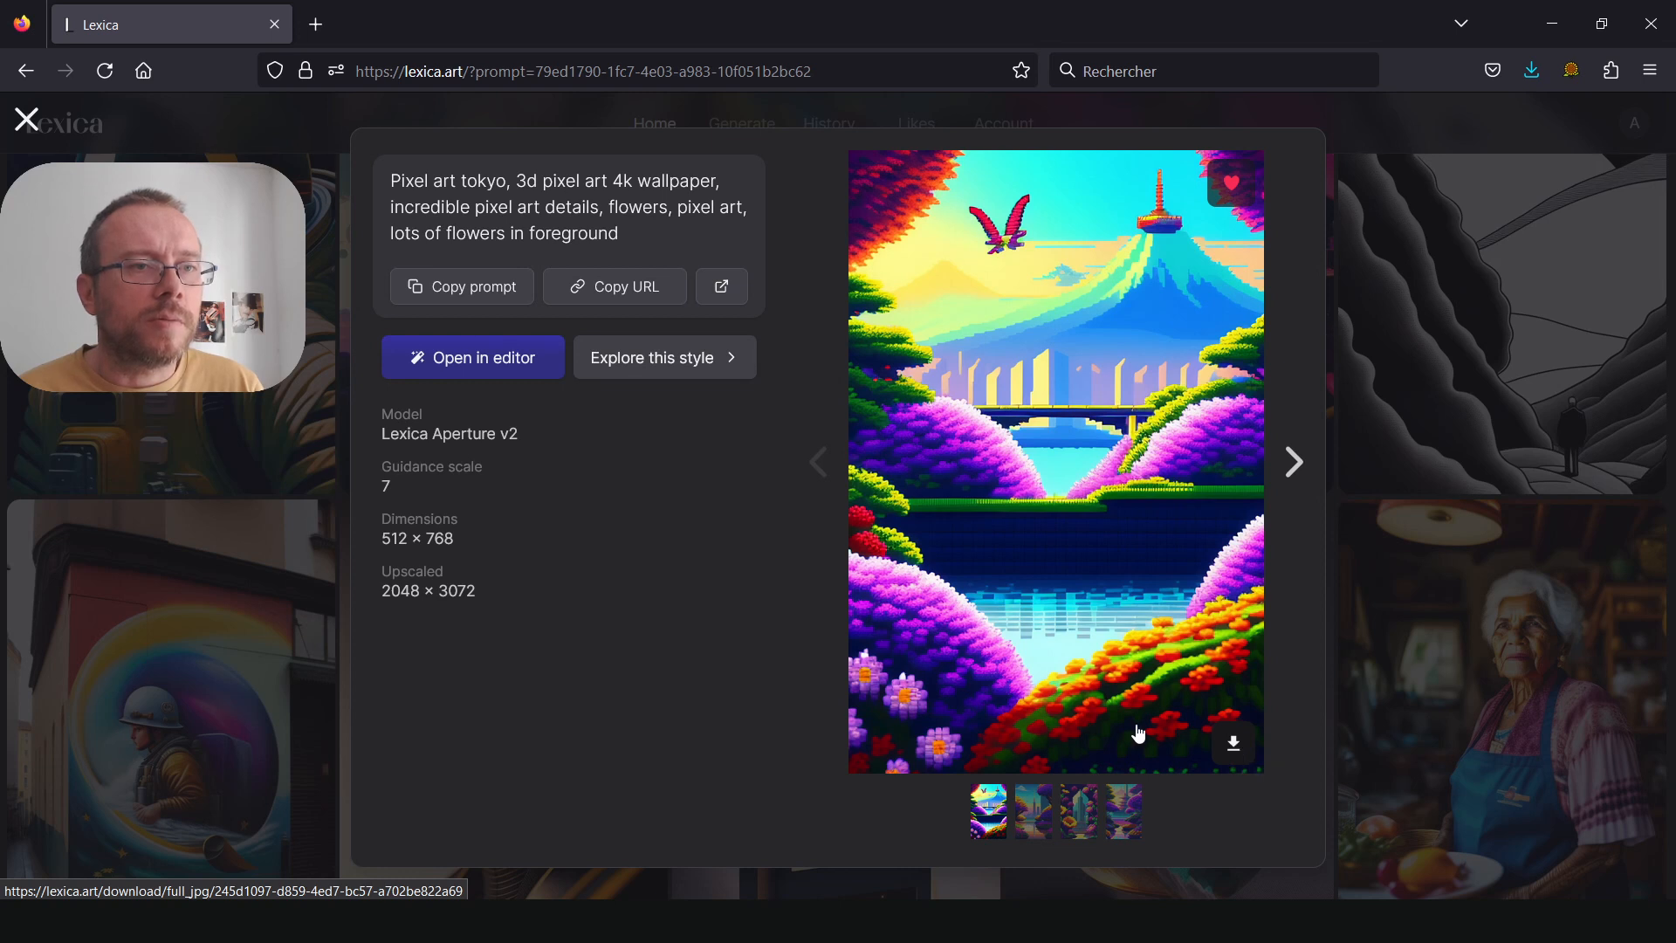
Open the Tokyo pixel art image in the editor, dismiss the downloads list and review its prompt, settings and image tools
{"action": "left_click", "coordinate": [479, 363]}
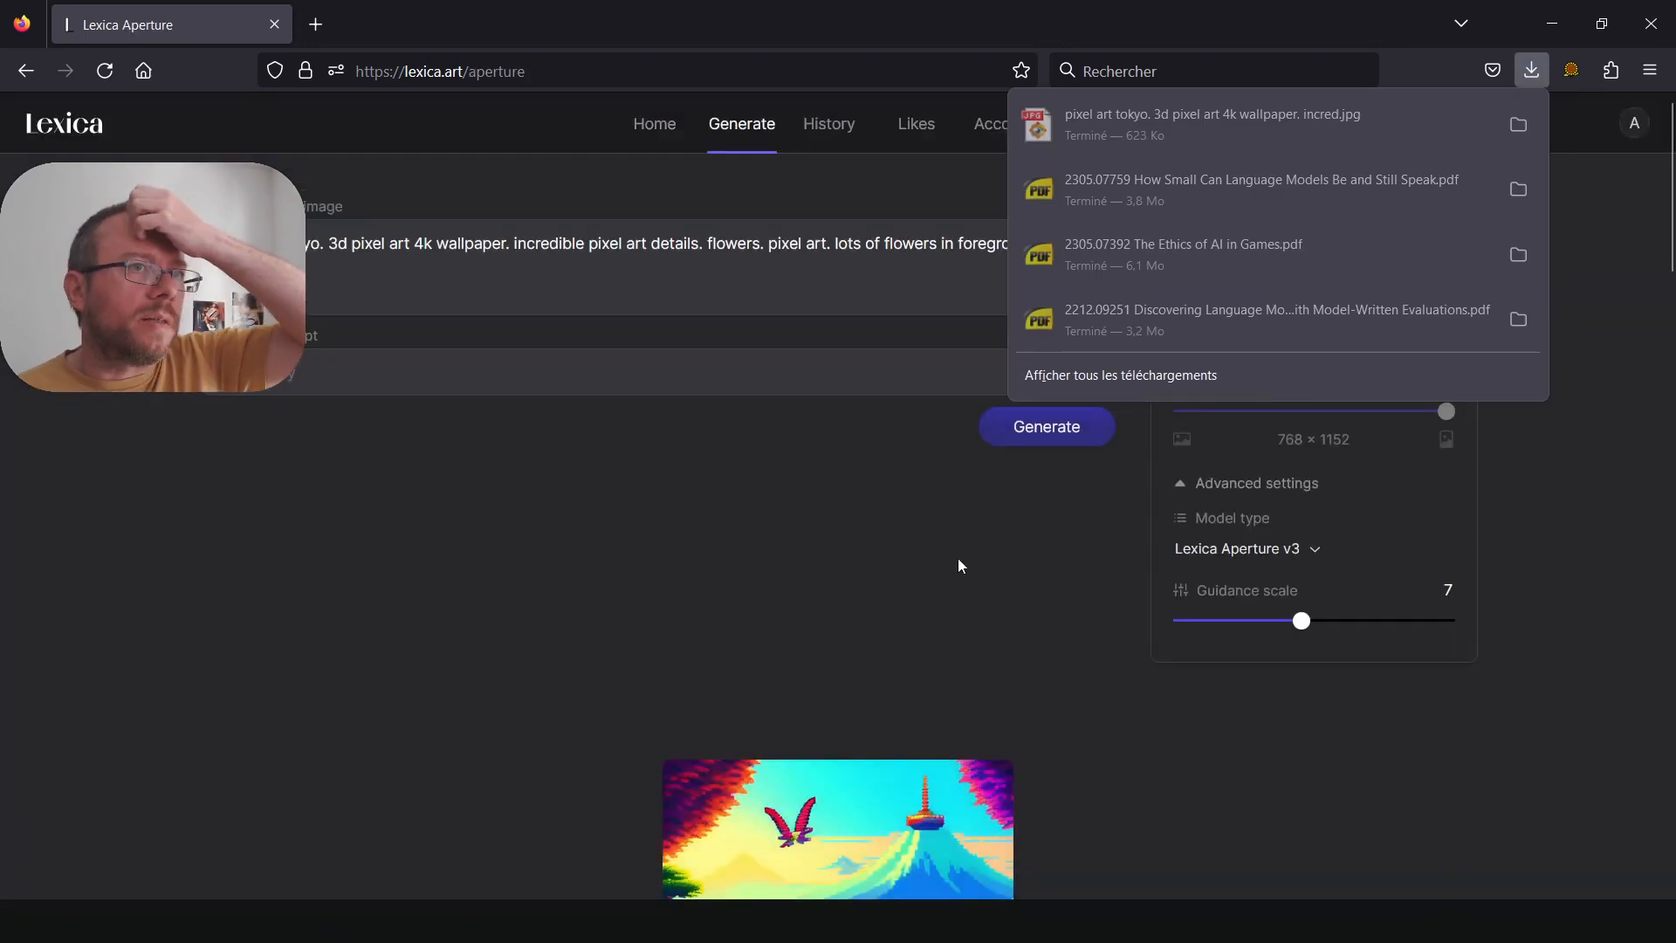
{"action": "left_click", "coordinate": [957, 558]}
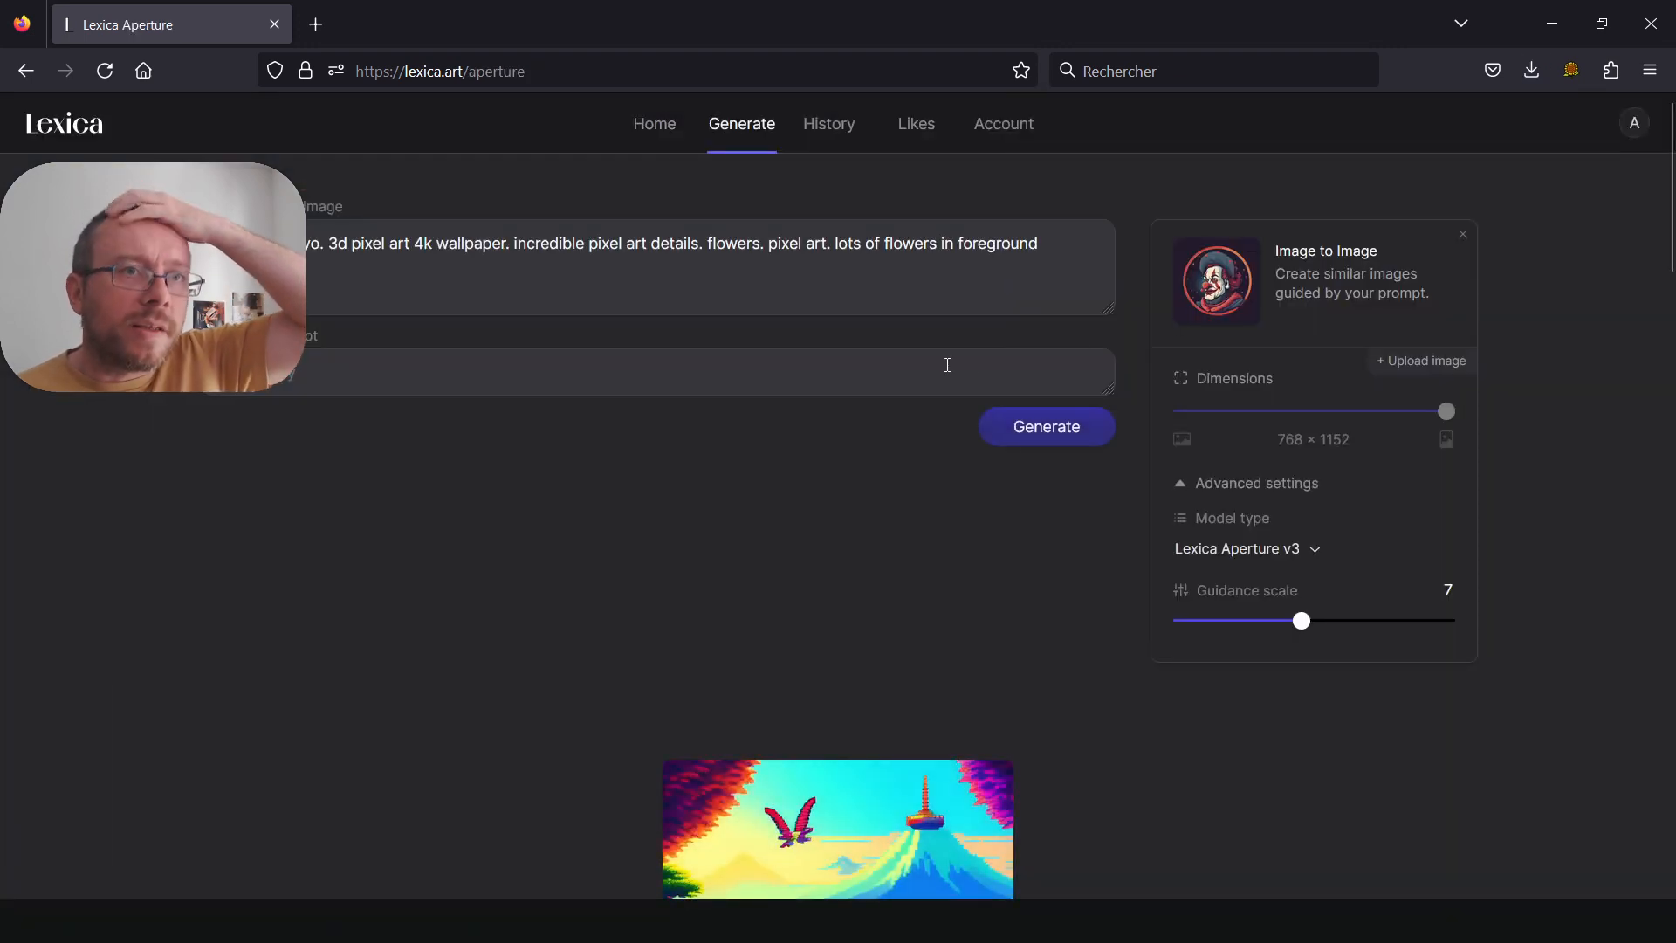
{"action": "scroll", "coordinate": [505, 405], "scroll_direction": "down", "scroll_amount": 5}
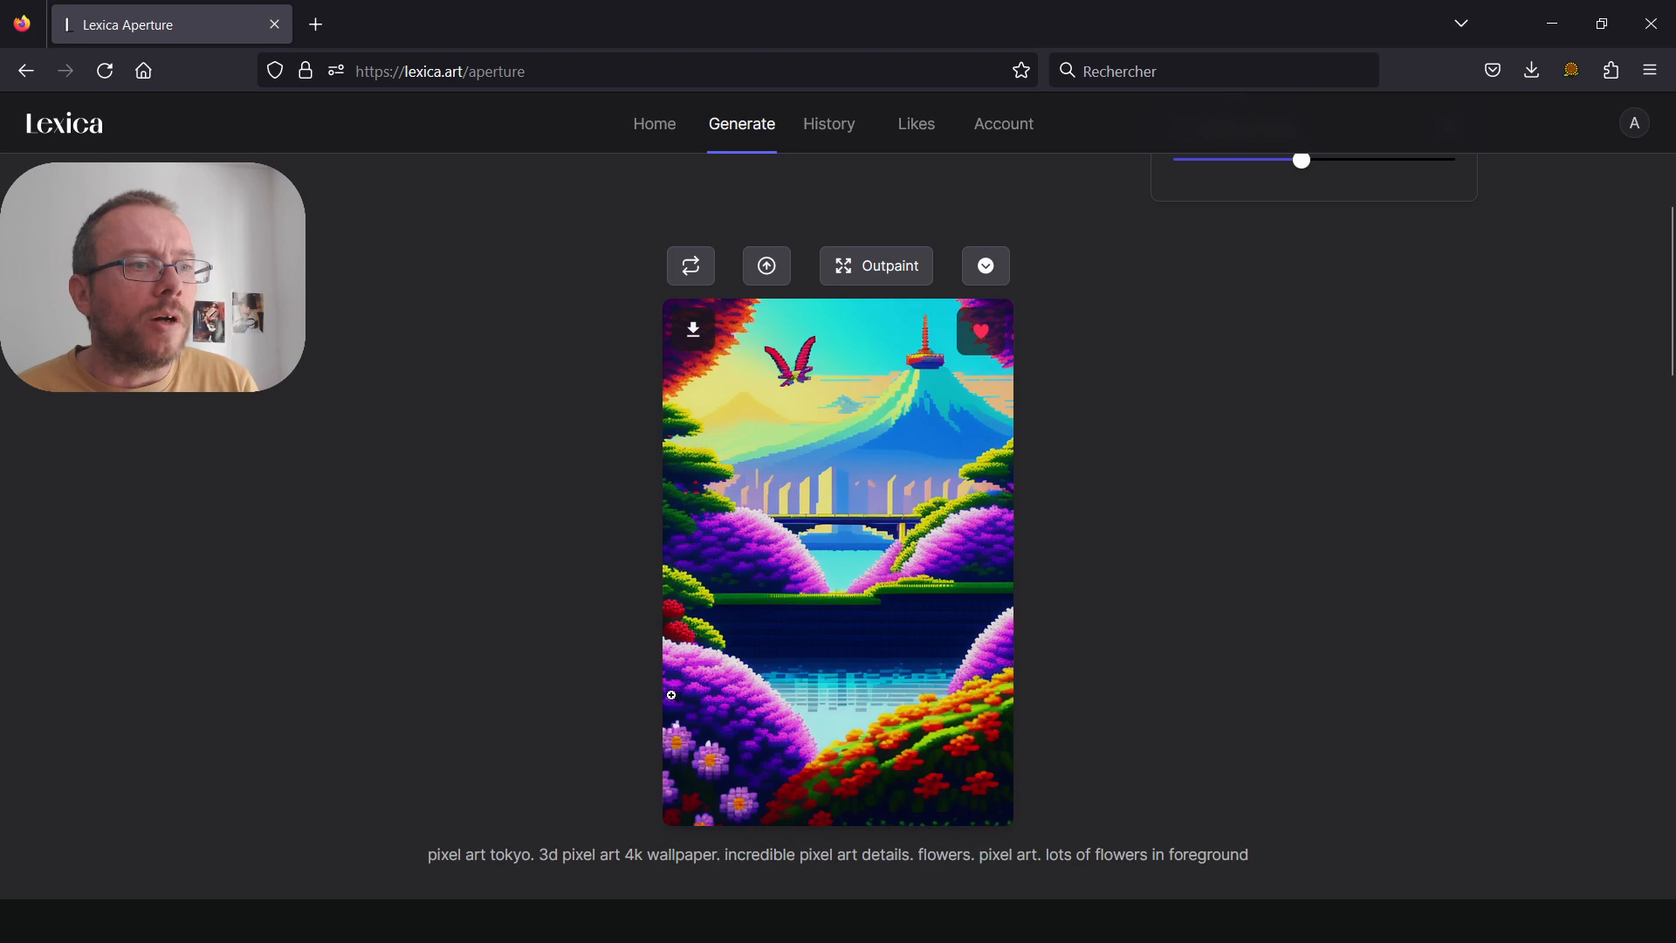
{"action": "scroll", "coordinate": [672, 695], "scroll_direction": "down", "scroll_amount": 4}
{"action": "scroll", "coordinate": [787, 491], "scroll_direction": "up", "scroll_amount": 8}
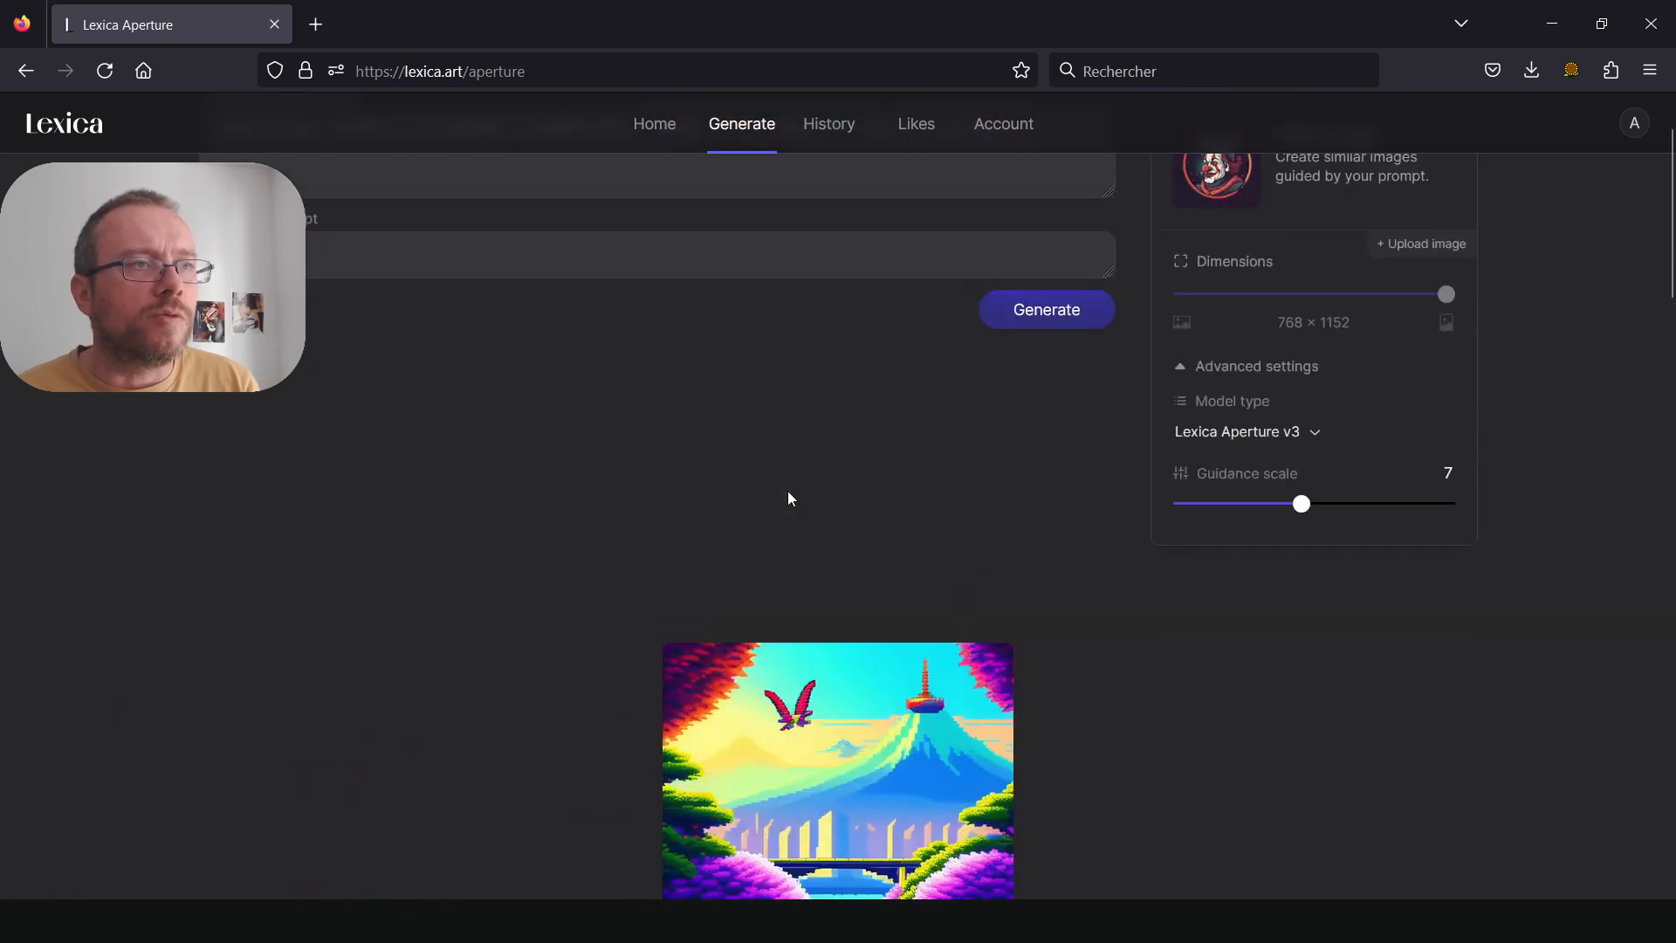
{"action": "scroll", "coordinate": [788, 498], "scroll_direction": "up", "scroll_amount": 2}
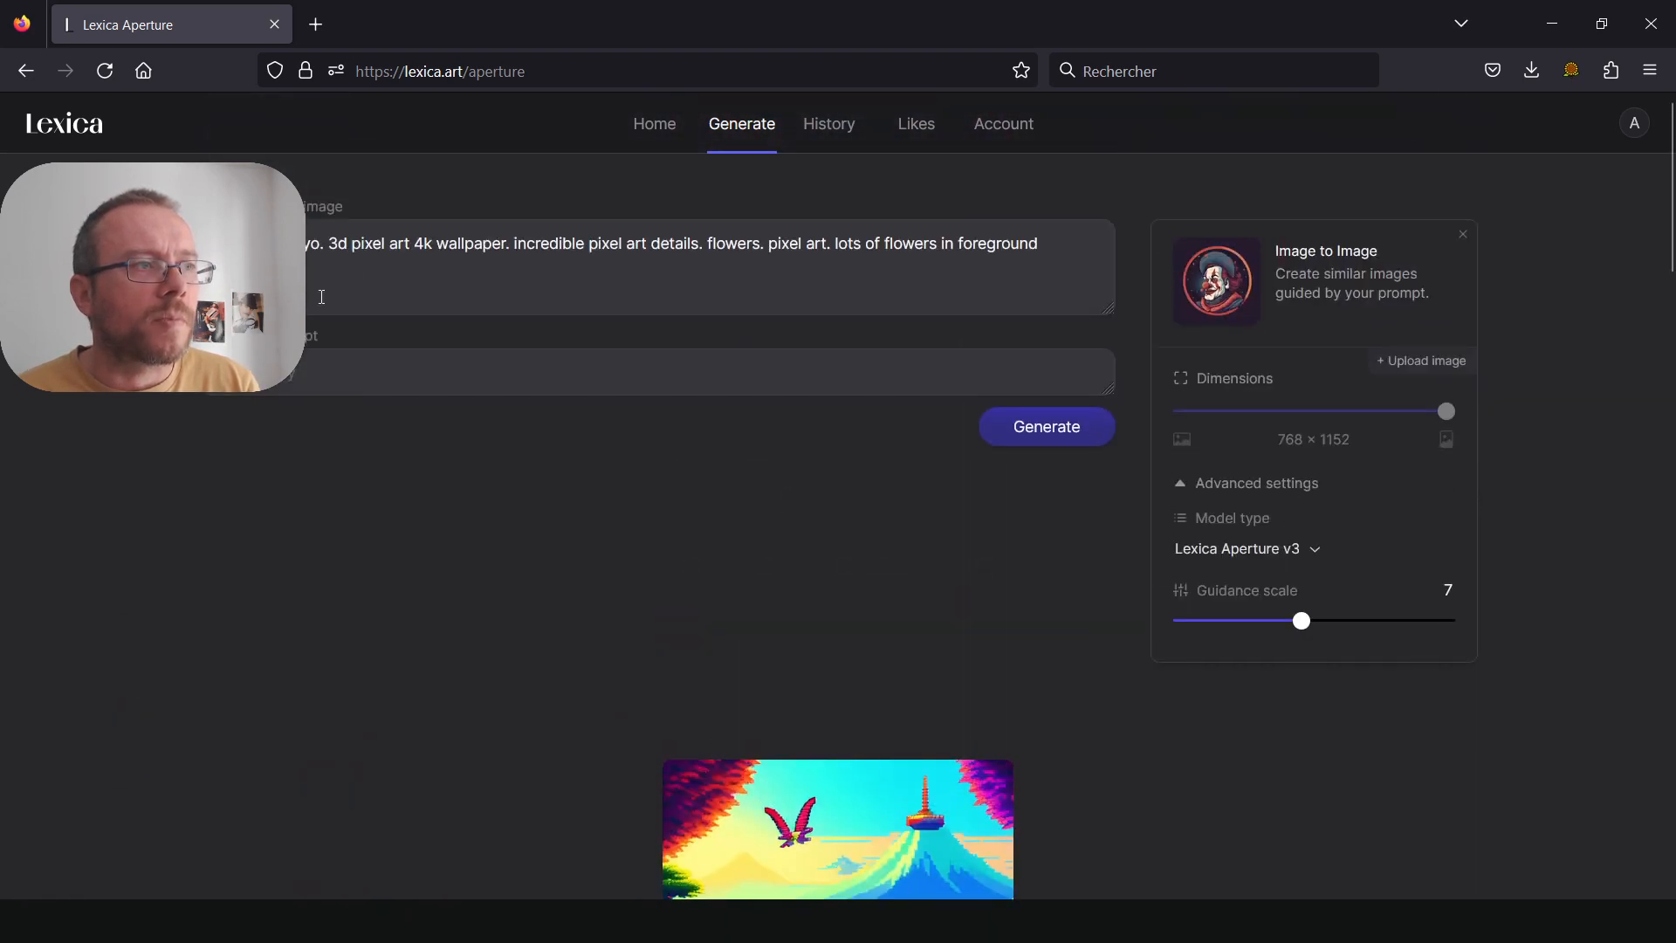
Return to the home gallery and set it to 10 columns
{"action": "left_click", "coordinate": [656, 123]}
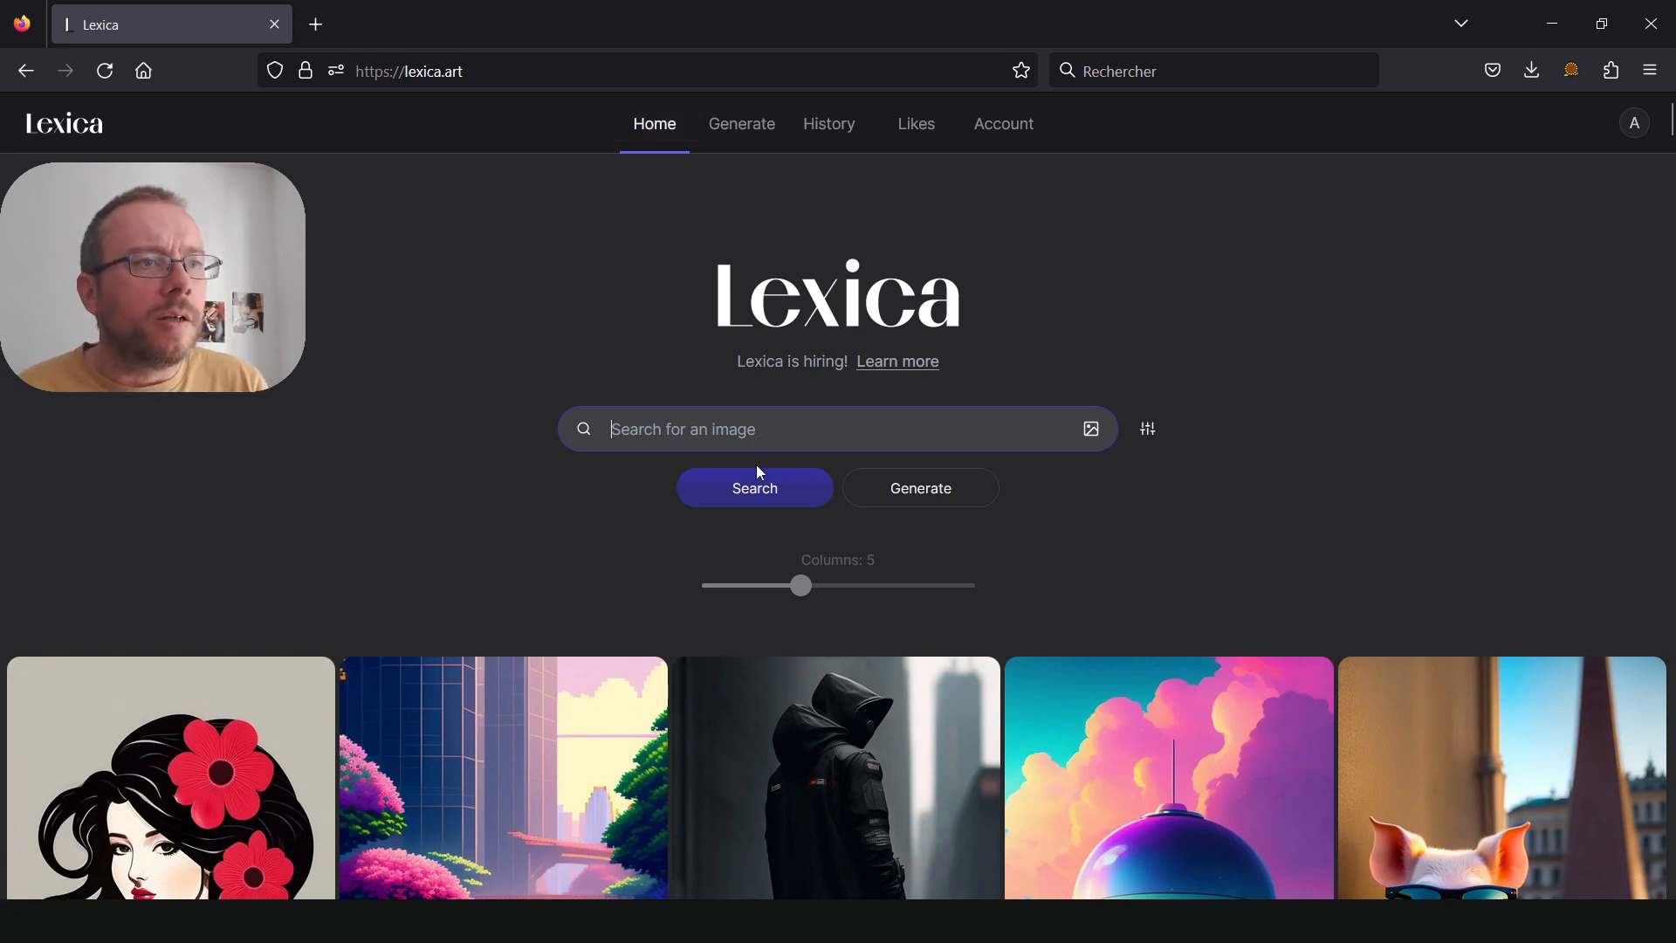
{"action": "left_click_drag", "start_coordinate": [798, 585], "coordinate": [919, 605]}
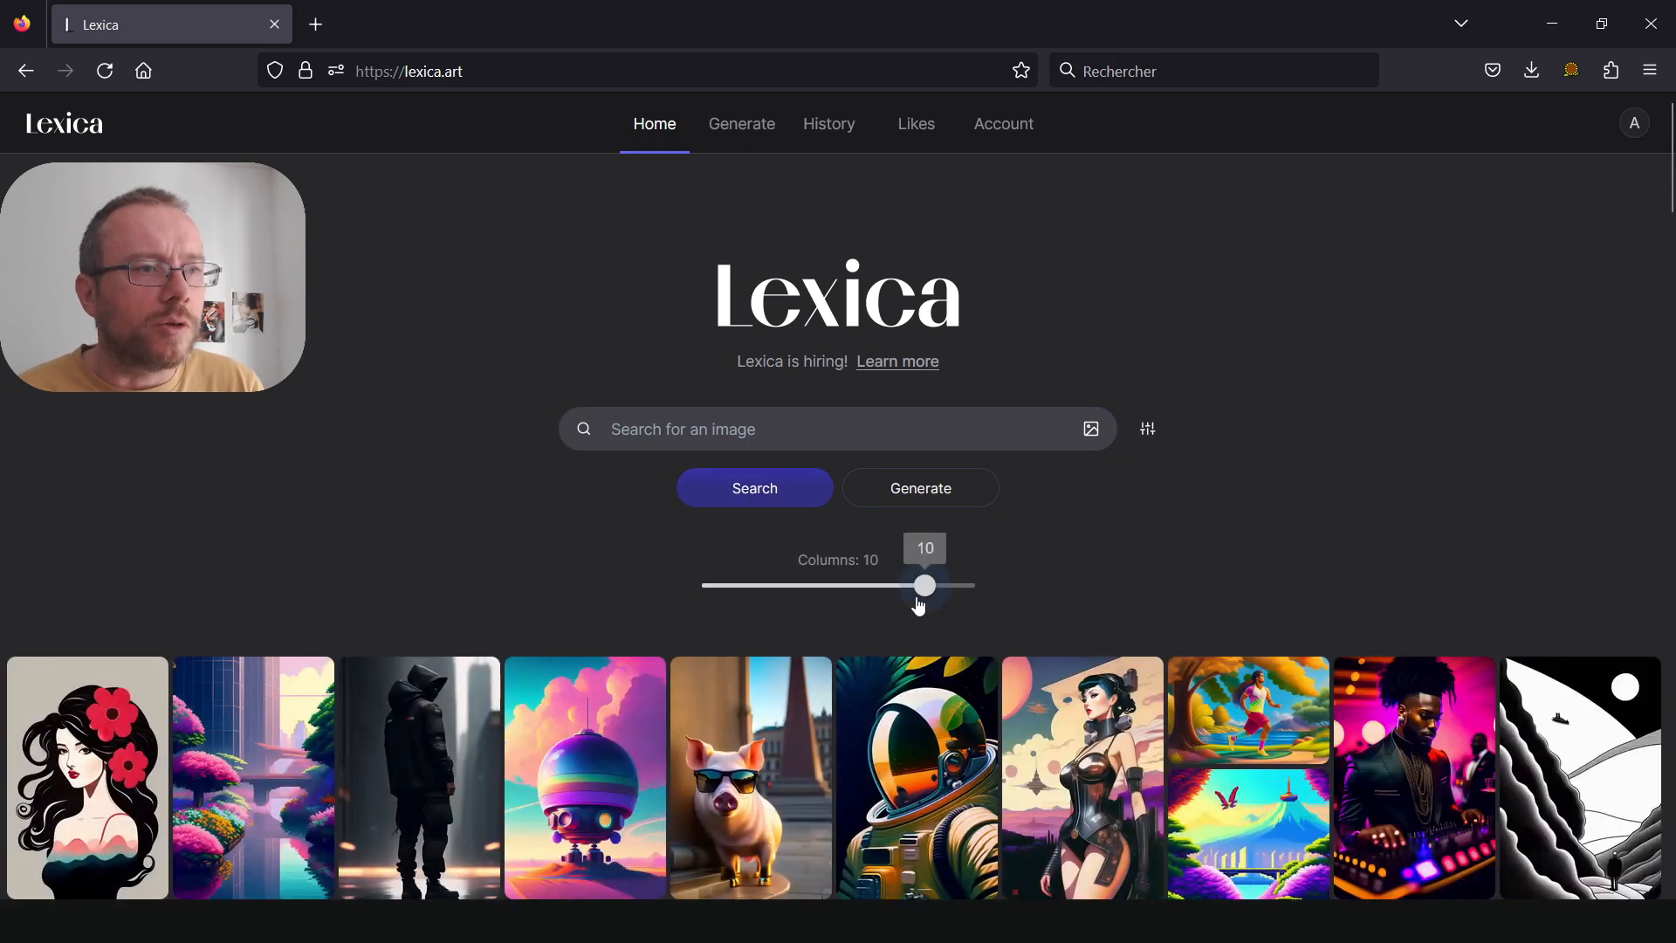
{"action": "scroll", "coordinate": [647, 599], "scroll_direction": "down", "scroll_amount": 10}
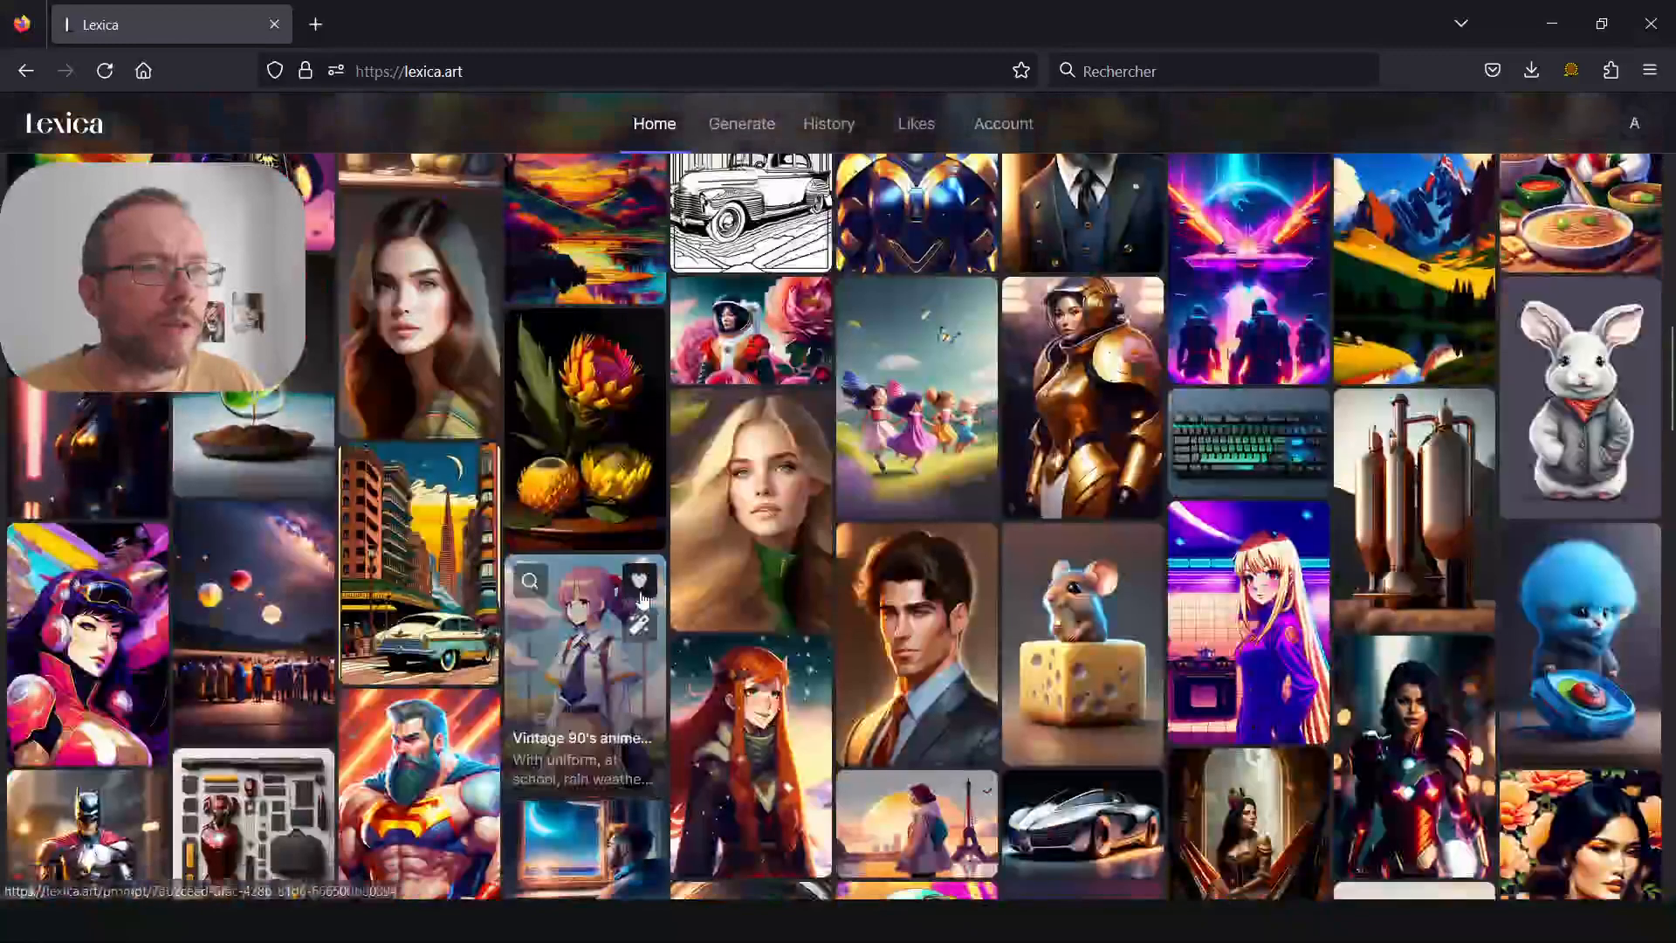
Set the home gallery to 12 columns and look over the smaller thumbnails
{"action": "scroll", "coordinate": [643, 599], "scroll_direction": "up", "scroll_amount": 10}
{"action": "left_click_drag", "start_coordinate": [924, 586], "coordinate": [1003, 587]}
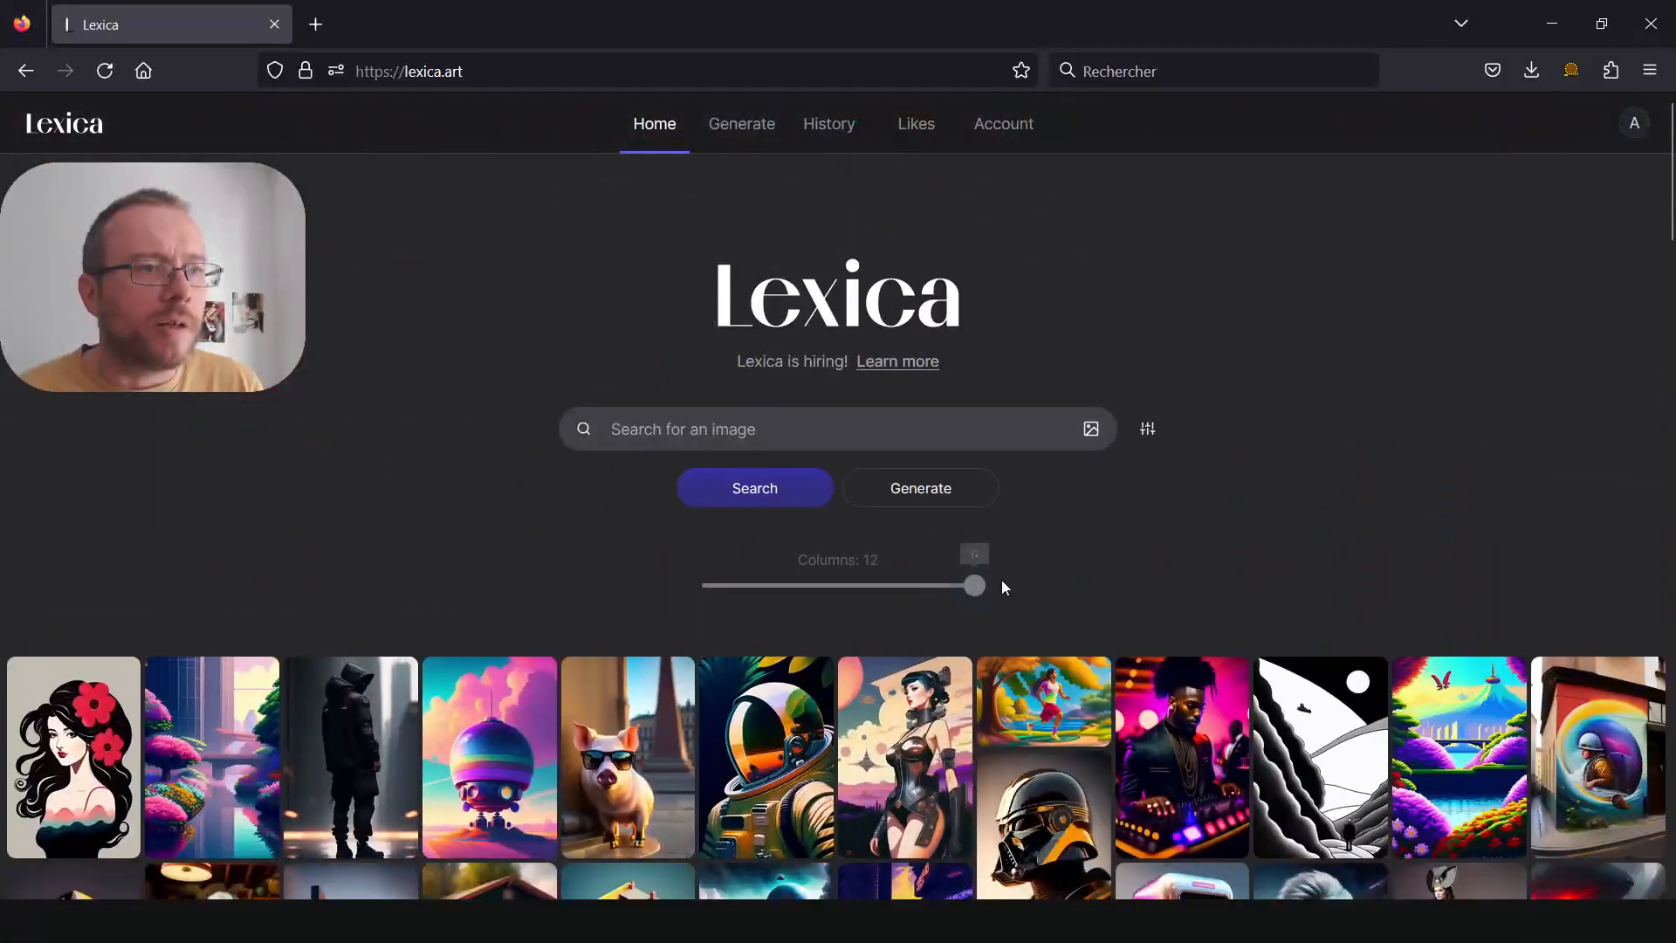
{"action": "scroll", "coordinate": [683, 567], "scroll_direction": "down", "scroll_amount": 6}
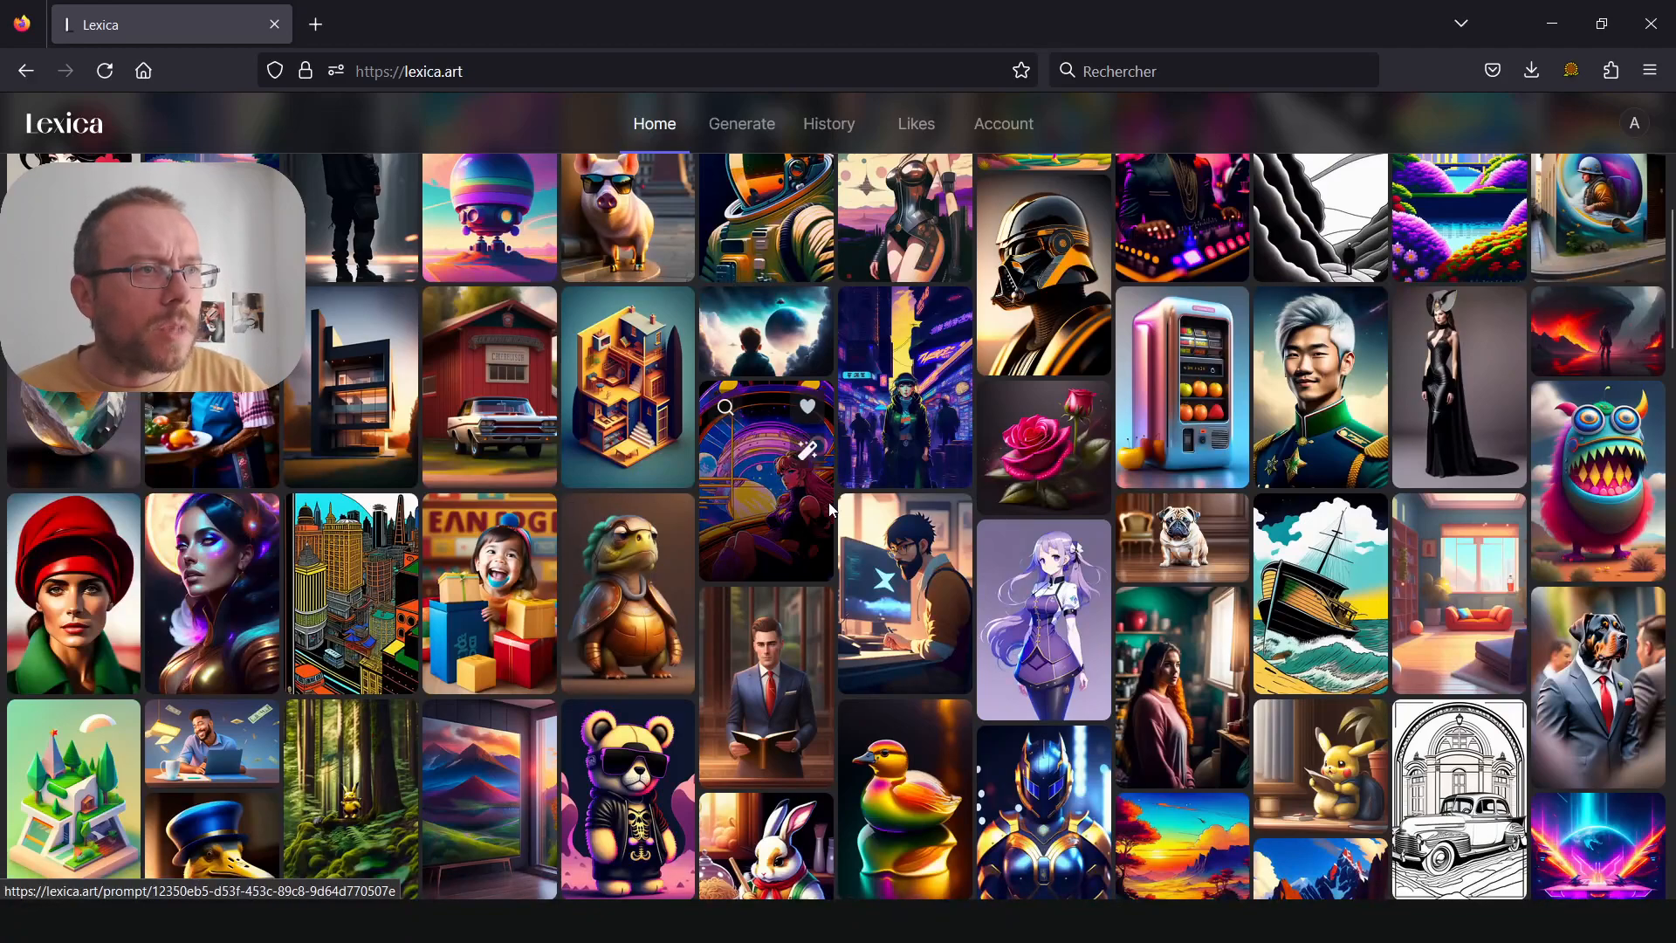
Reduce the home gallery to 6 columns and check the larger thumbnails
{"action": "scroll", "coordinate": [840, 494], "scroll_direction": "up", "scroll_amount": 6}
{"action": "left_click_drag", "start_coordinate": [974, 585], "coordinate": [839, 594]}
{"action": "scroll", "coordinate": [688, 542], "scroll_direction": "down", "scroll_amount": 9}
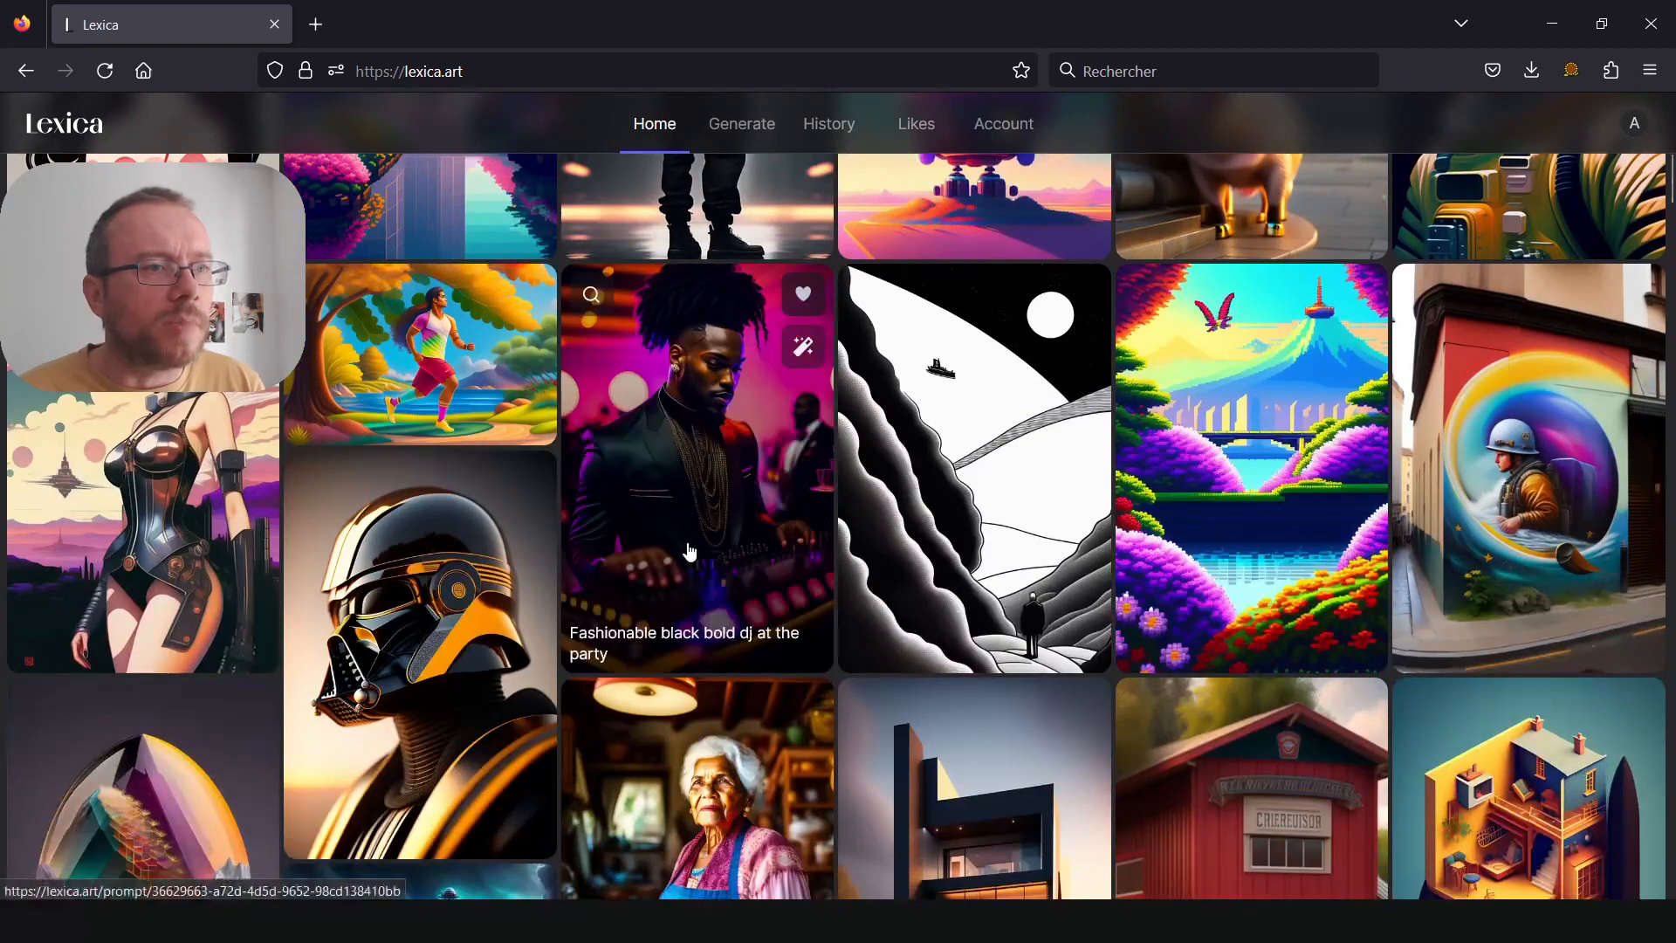
Search the image library for "castle"
{"action": "scroll", "coordinate": [688, 542], "scroll_direction": "up", "scroll_amount": 7}
{"action": "scroll", "coordinate": [688, 542], "scroll_direction": "up", "scroll_amount": 3}
{"action": "left_click", "coordinate": [760, 431]}
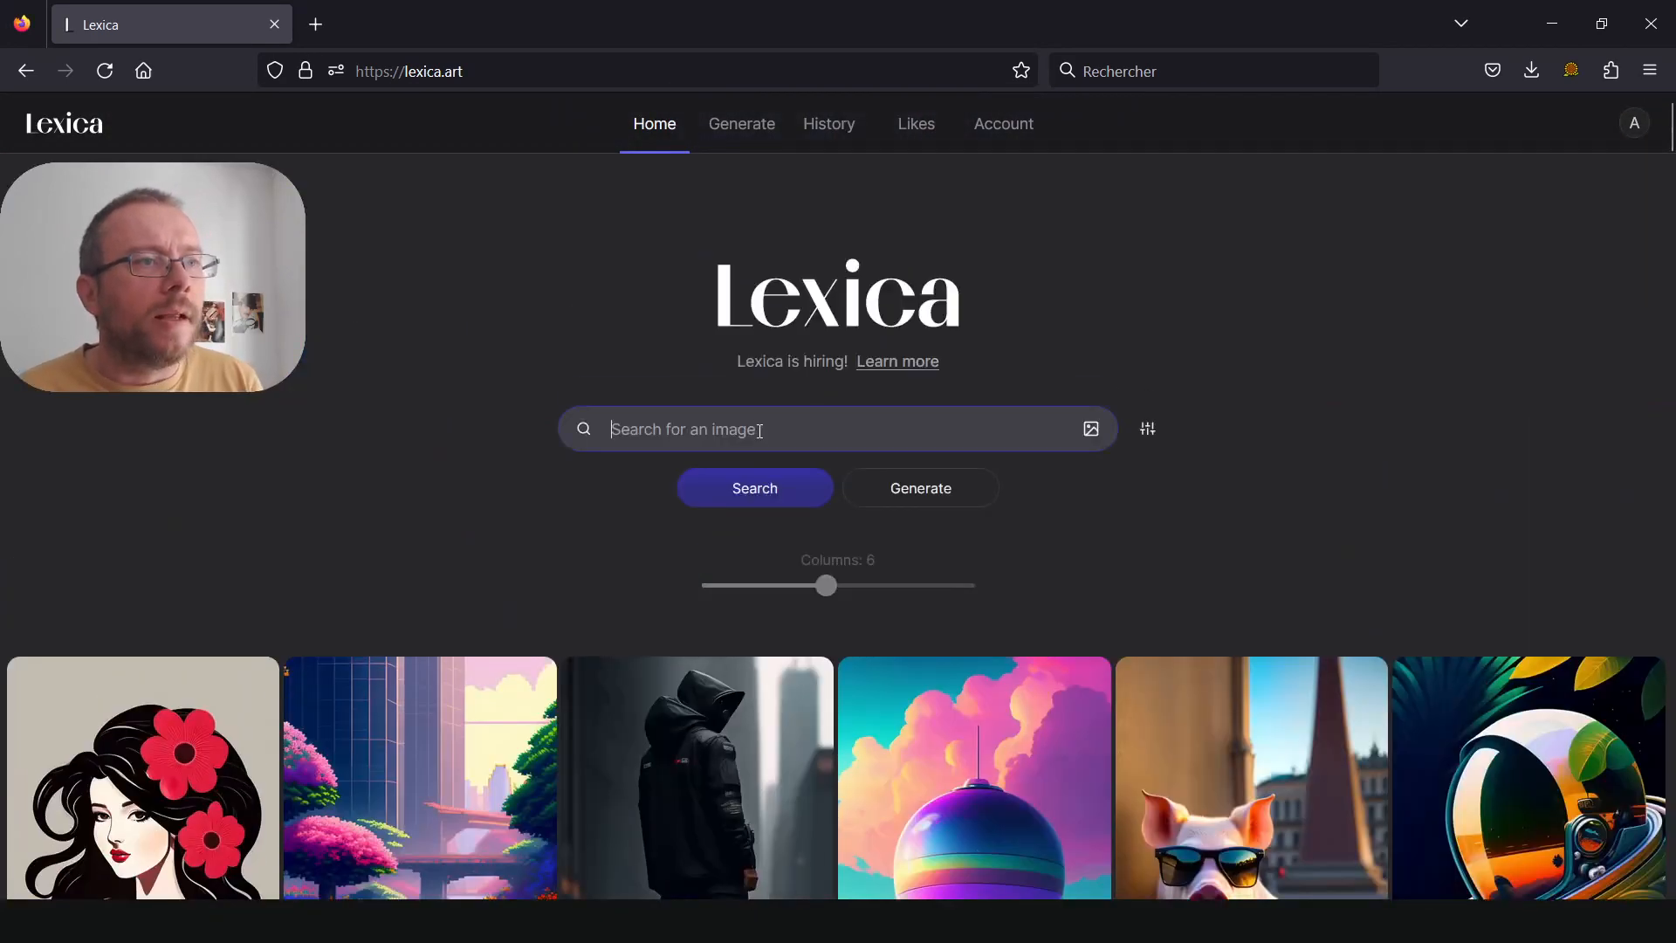
{"action": "type", "text": "casl"}
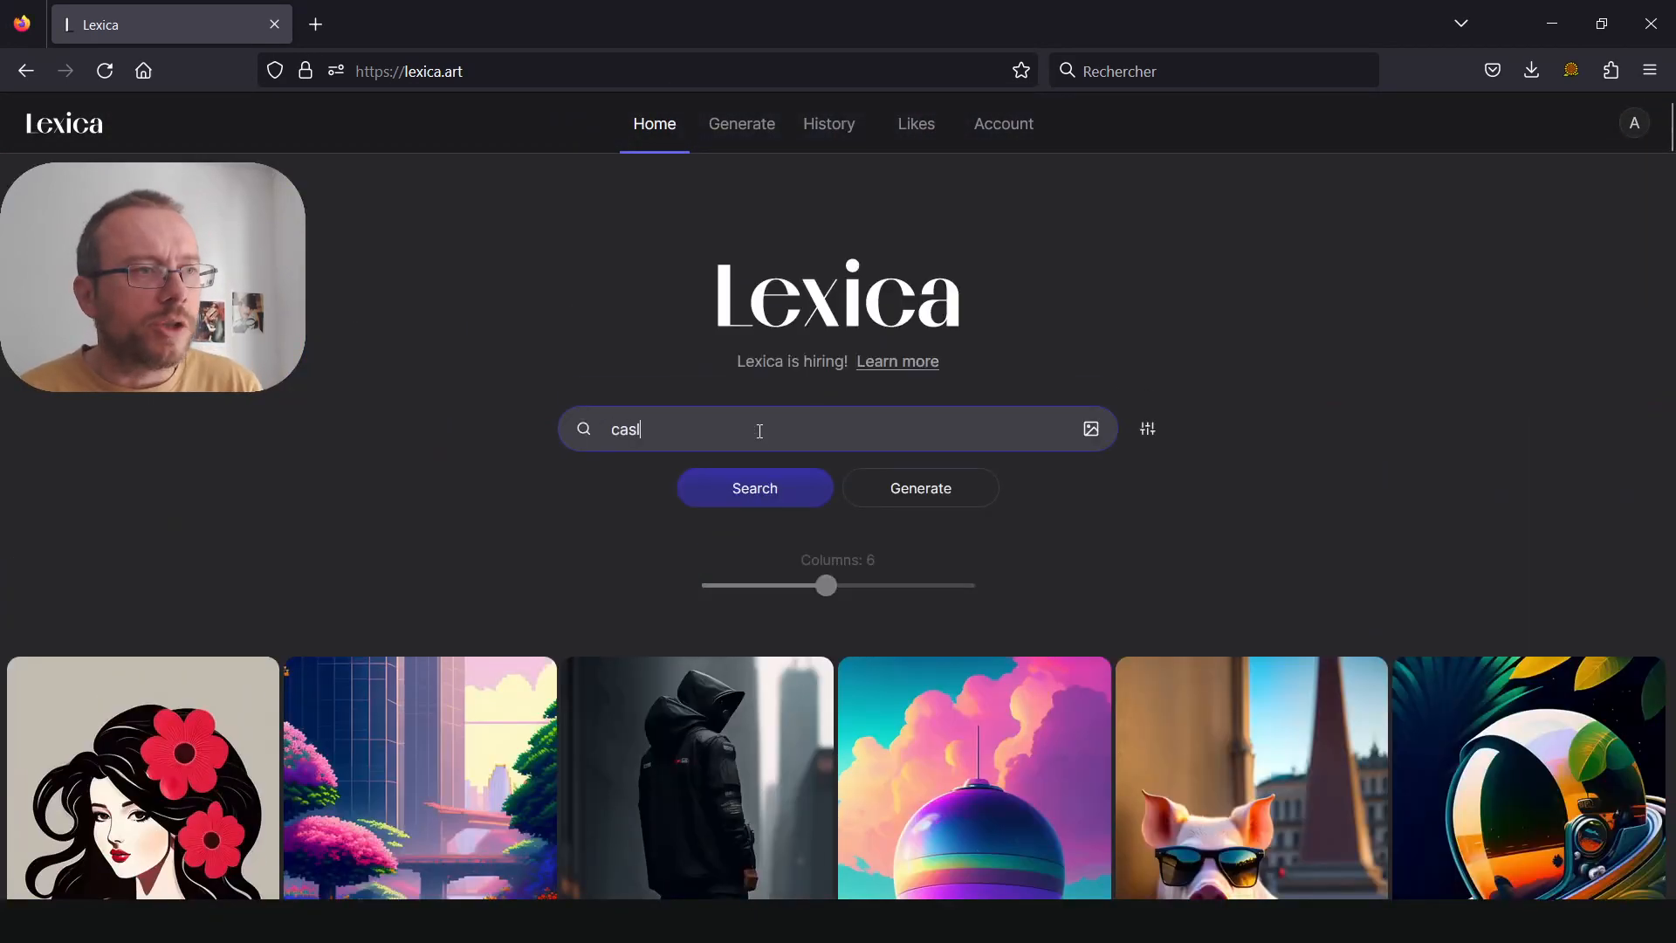
{"action": "key", "text": "BackSpace"}
{"action": "type", "text": "tle"}
{"action": "key", "text": "Return"}
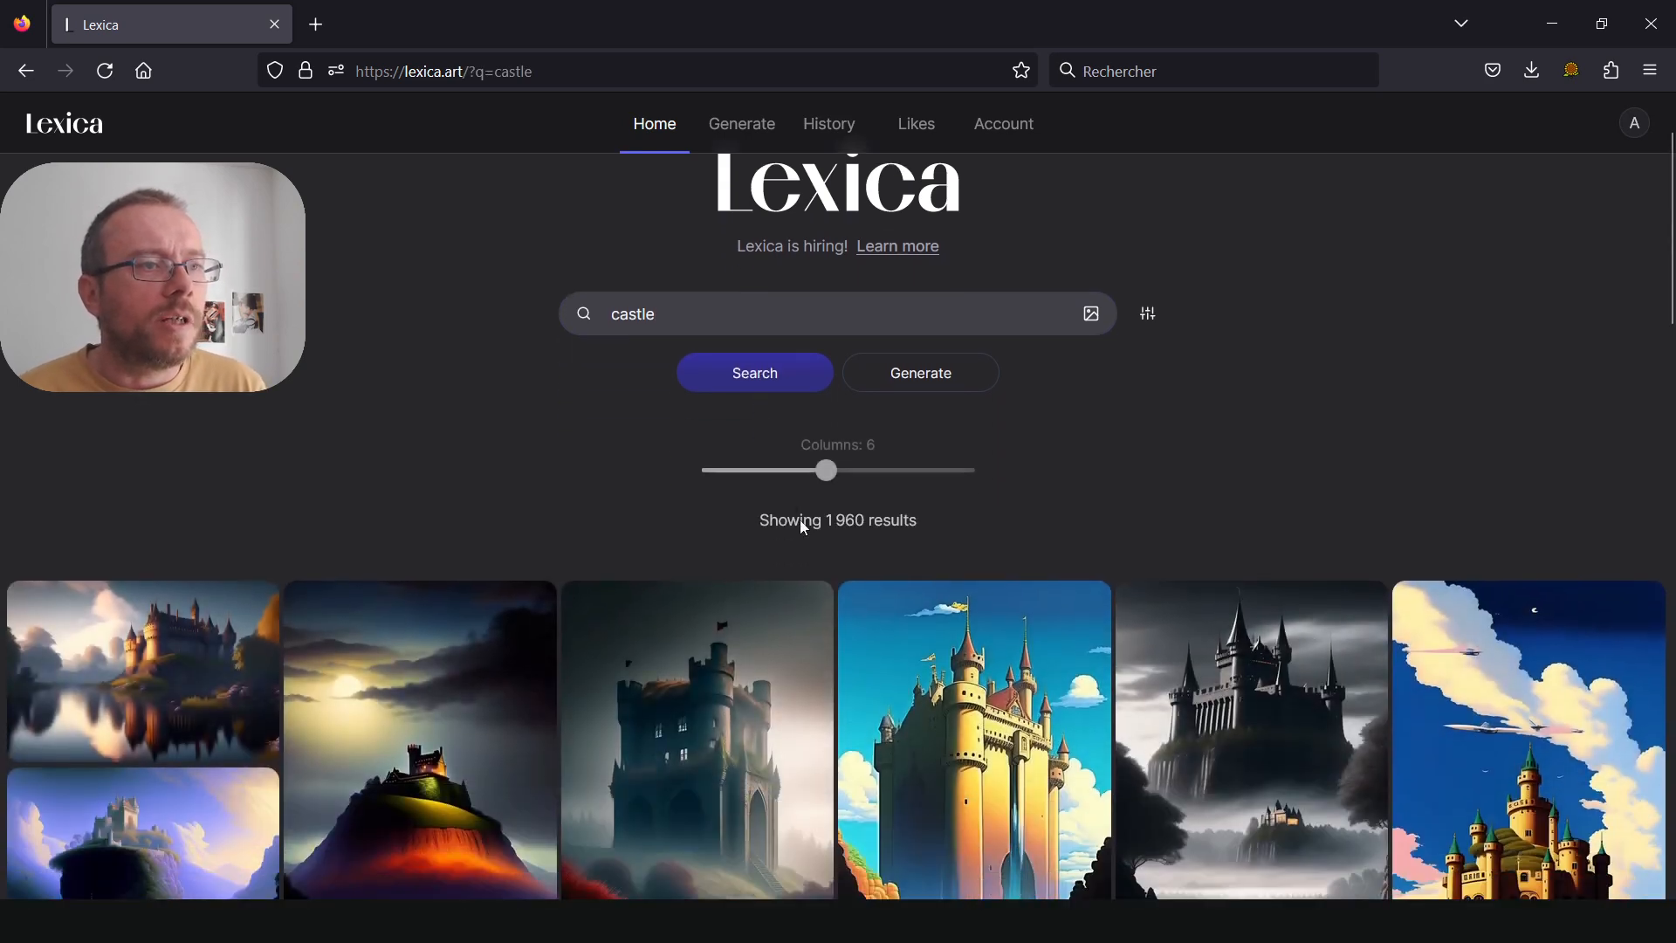
Browse the castle search results and look at the images and their prompts
{"action": "scroll", "coordinate": [828, 531], "scroll_direction": "down", "scroll_amount": 4}
{"action": "scroll", "coordinate": [831, 539], "scroll_direction": "down", "scroll_amount": 6}
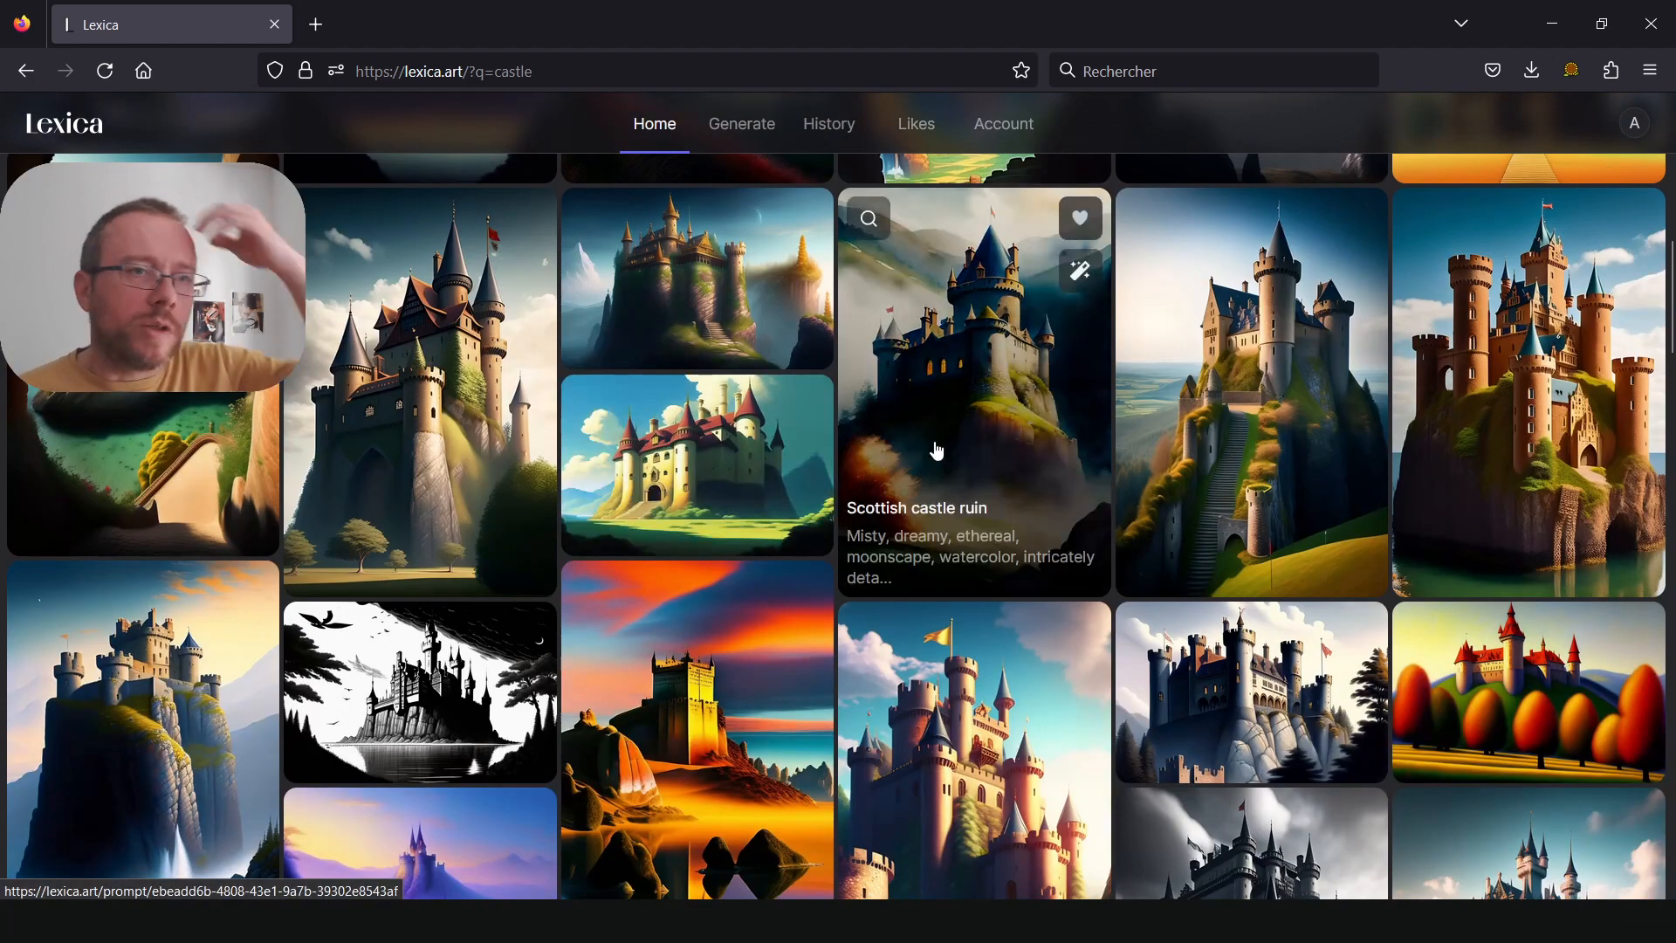
{"action": "scroll", "coordinate": [937, 449], "scroll_direction": "down", "scroll_amount": 5}
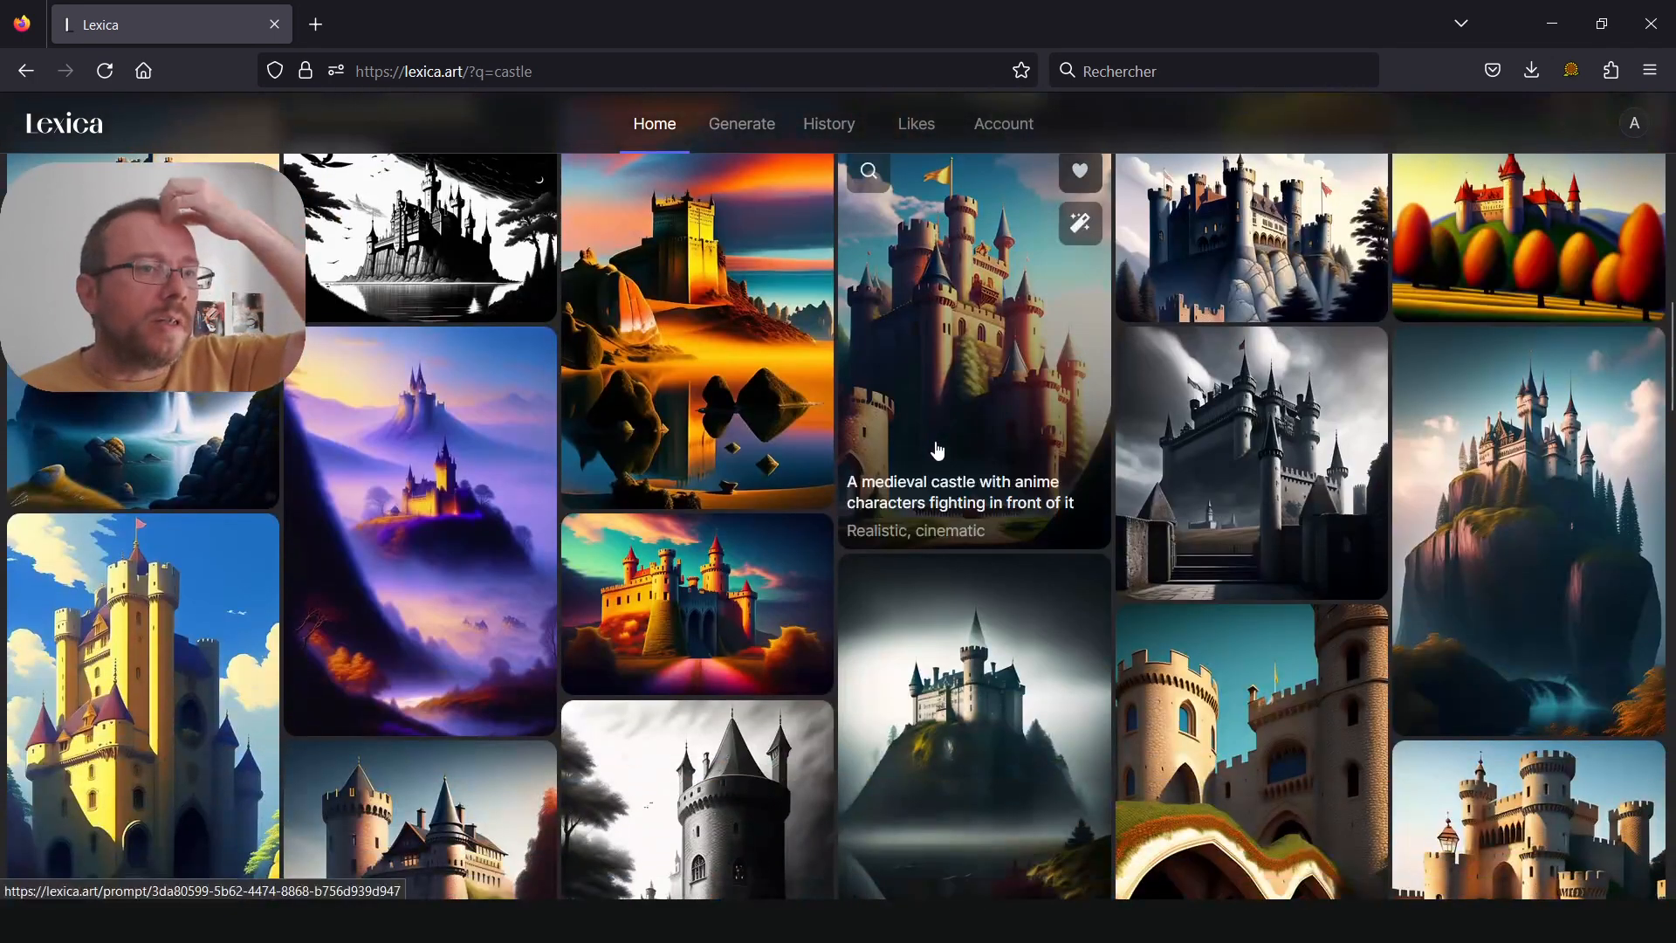
{"action": "scroll", "coordinate": [937, 450], "scroll_direction": "down", "scroll_amount": 4}
{"action": "scroll", "coordinate": [936, 450], "scroll_direction": "down", "scroll_amount": 3}
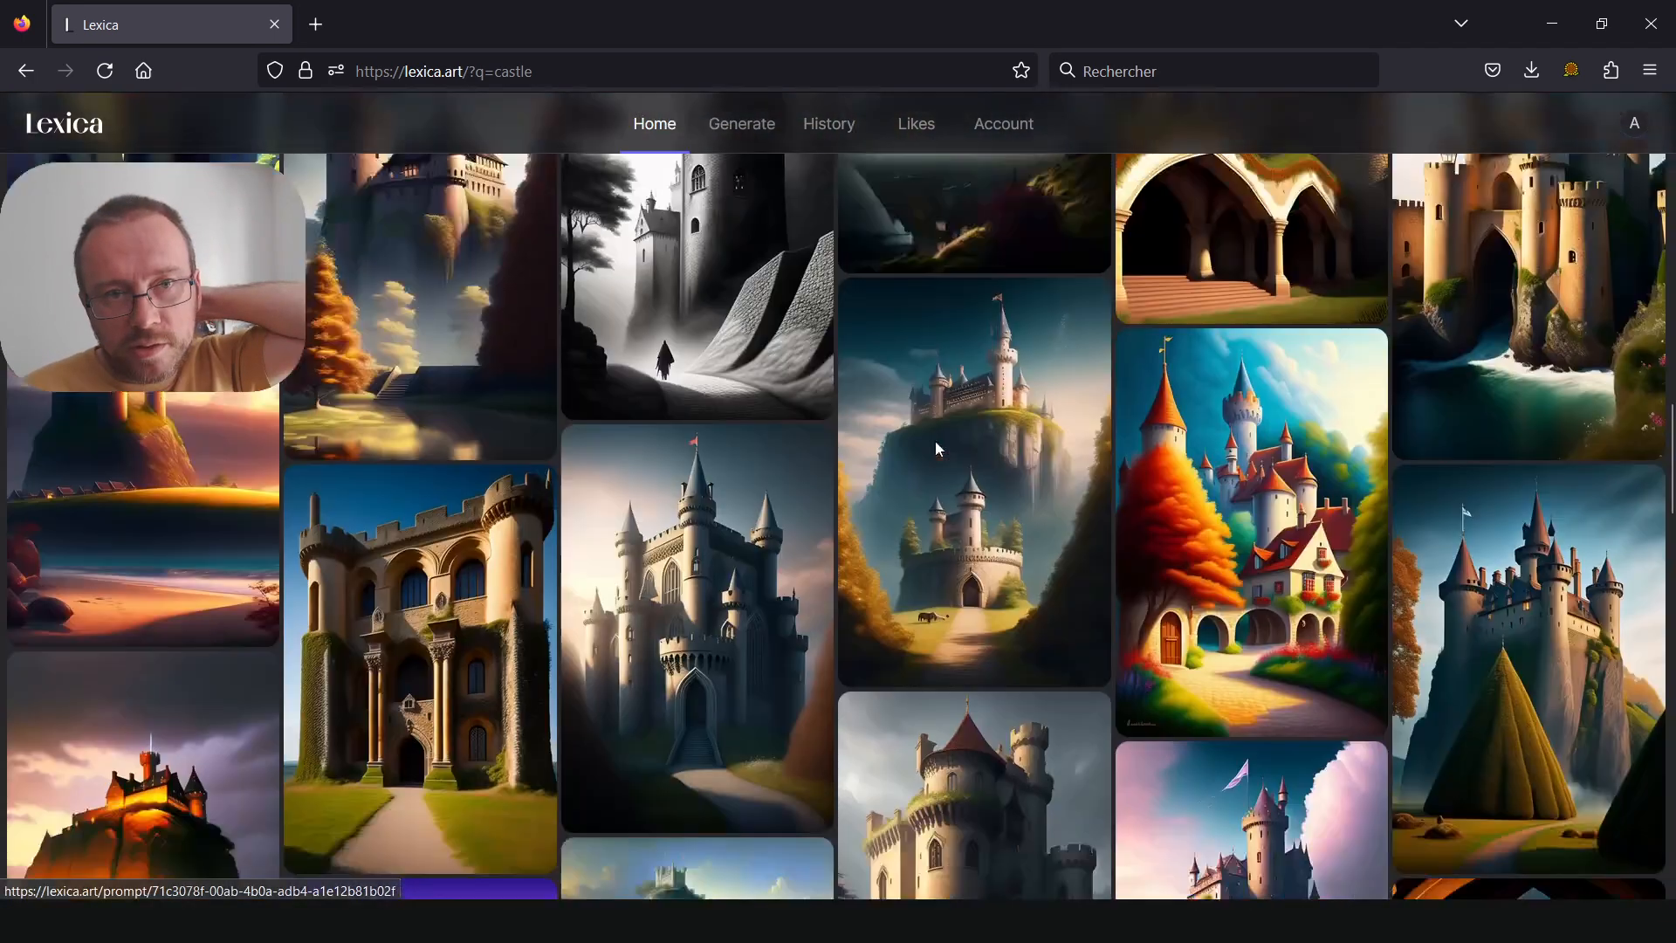
{"action": "scroll", "coordinate": [935, 442], "scroll_direction": "down", "scroll_amount": 4}
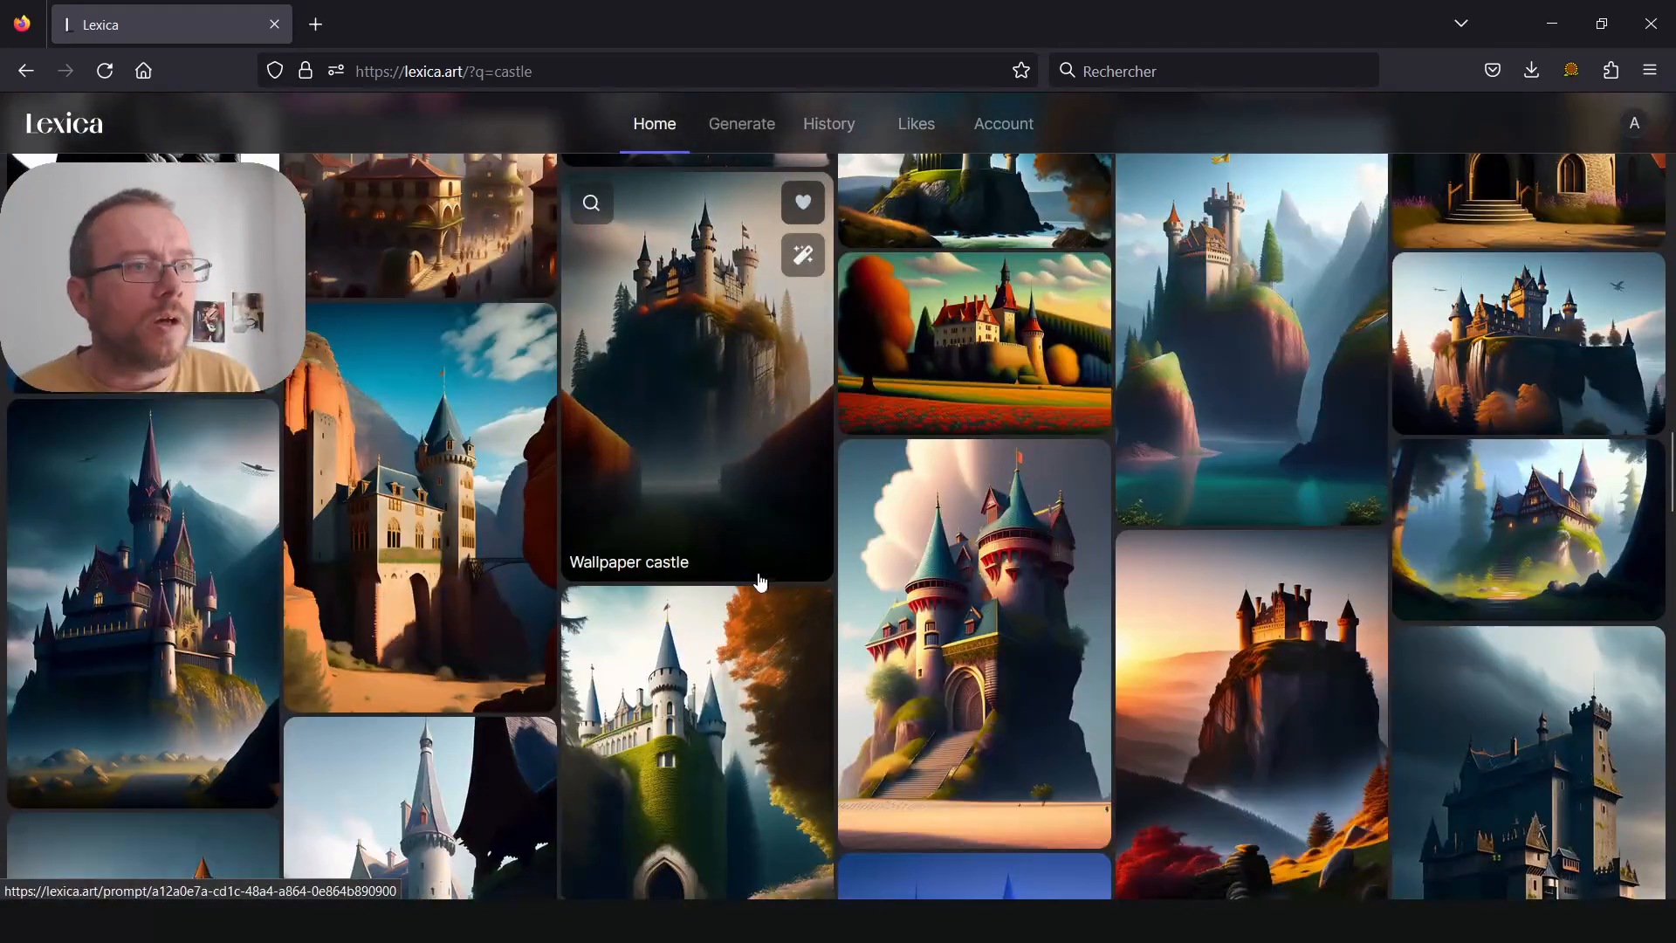
Open the image generation page and look over its prompt fields, settings and earlier generated images
{"action": "scroll", "coordinate": [762, 576], "scroll_direction": "up", "scroll_amount": 20}
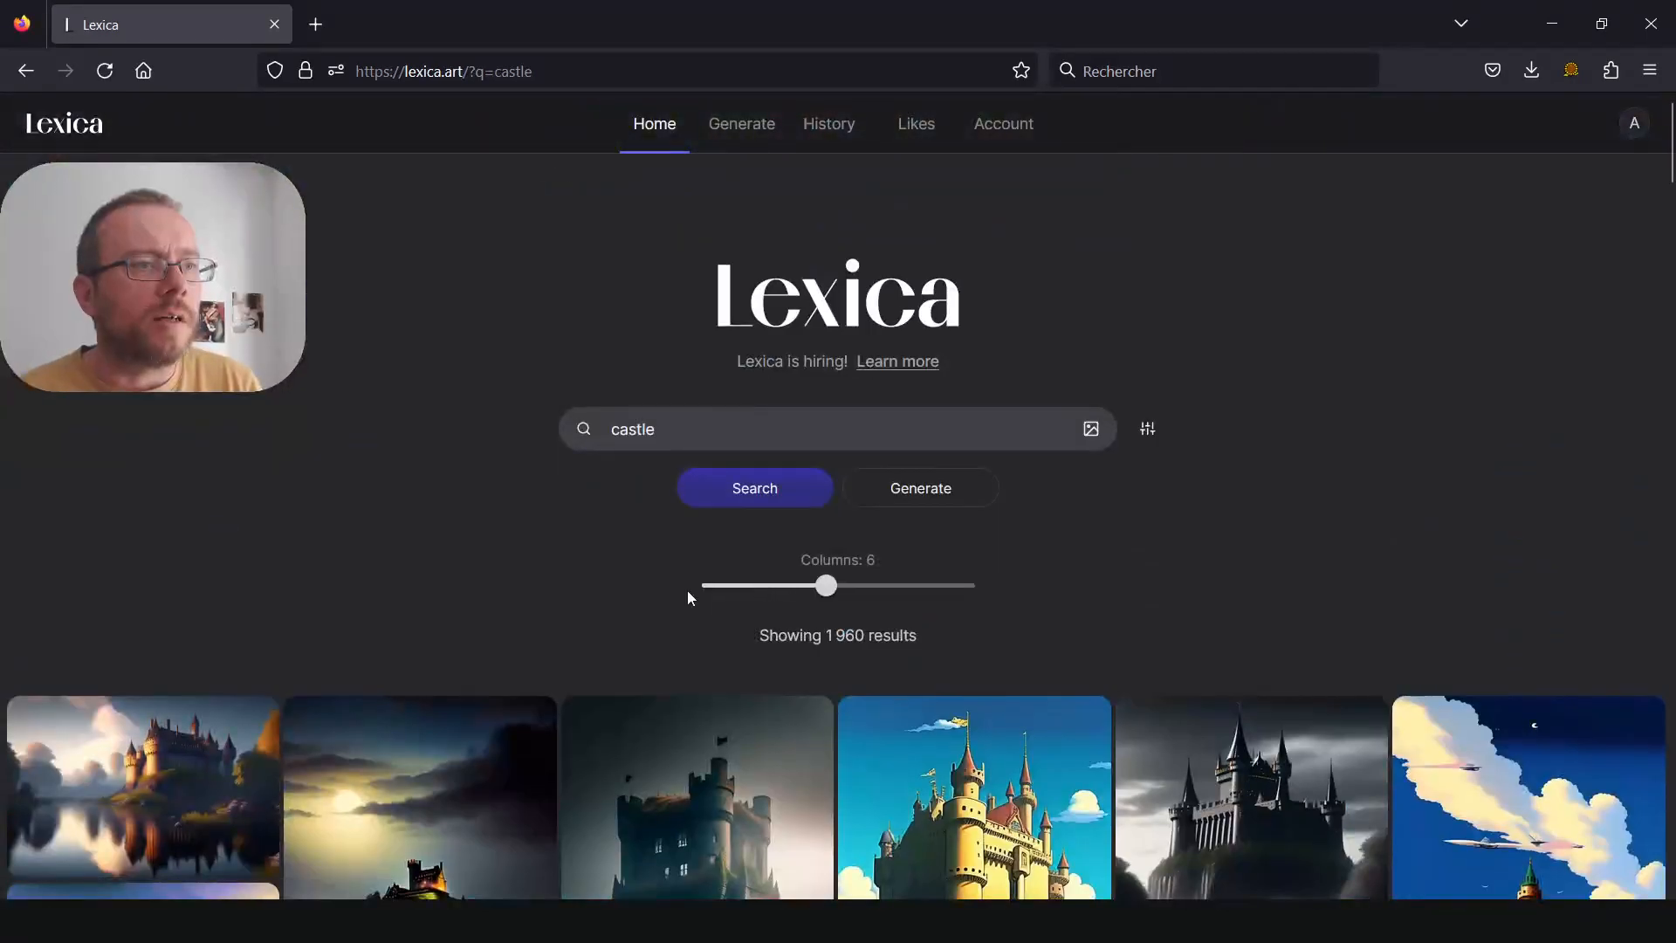
{"action": "left_click", "coordinate": [748, 131]}
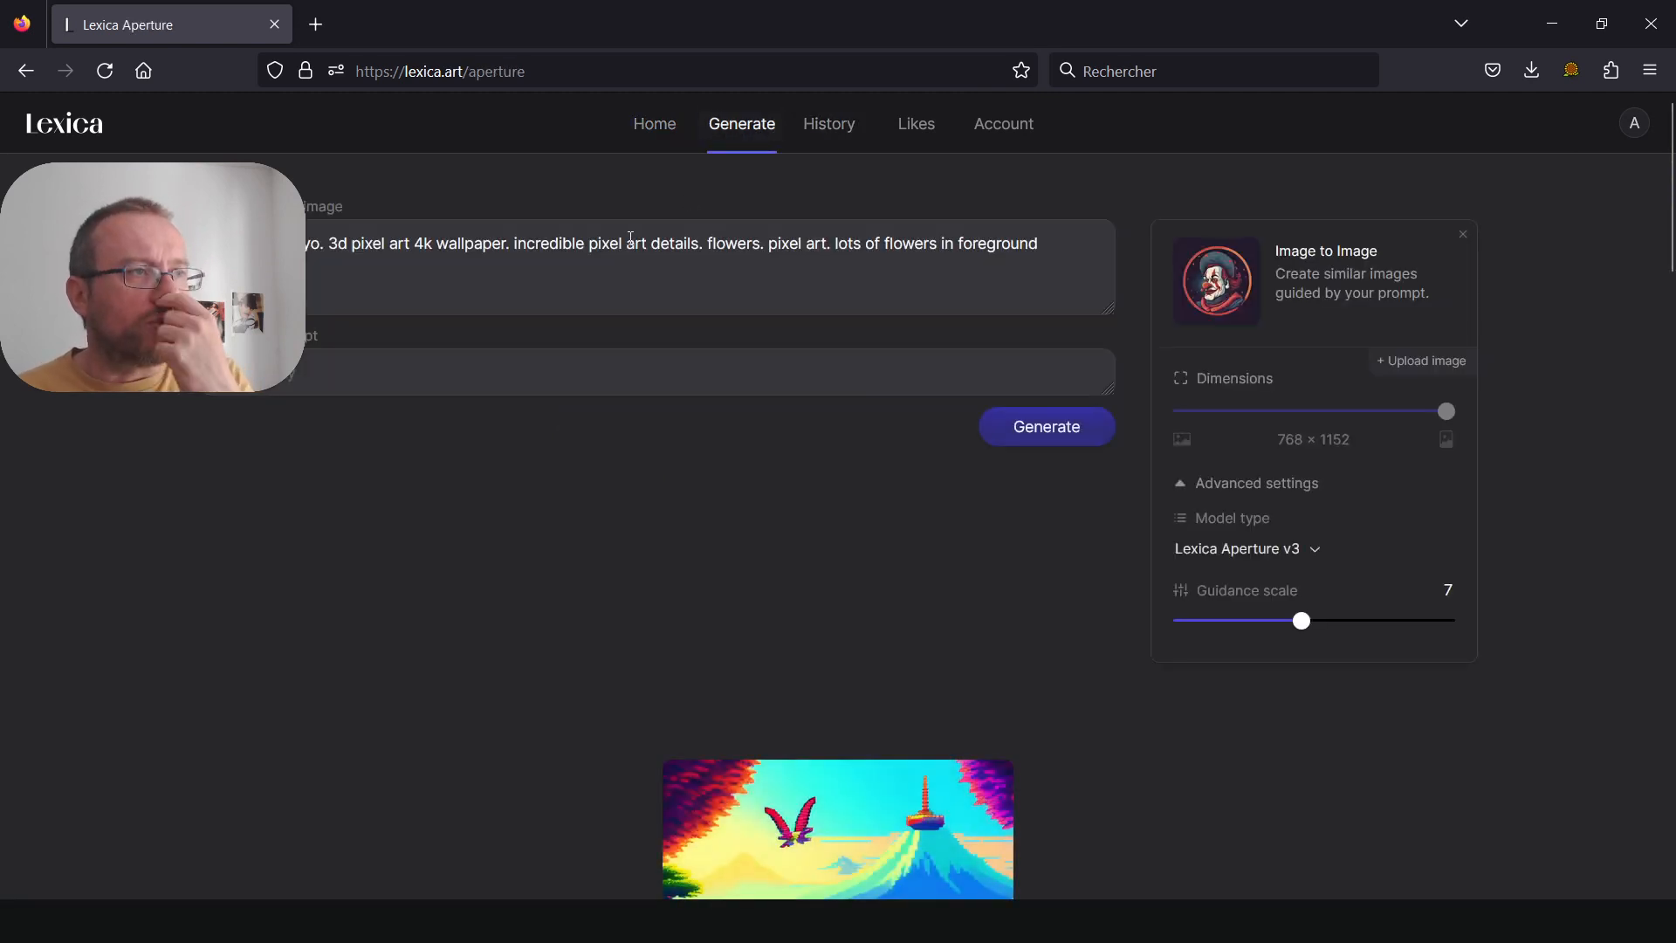
{"action": "scroll", "coordinate": [830, 723], "scroll_direction": "down", "scroll_amount": 4}
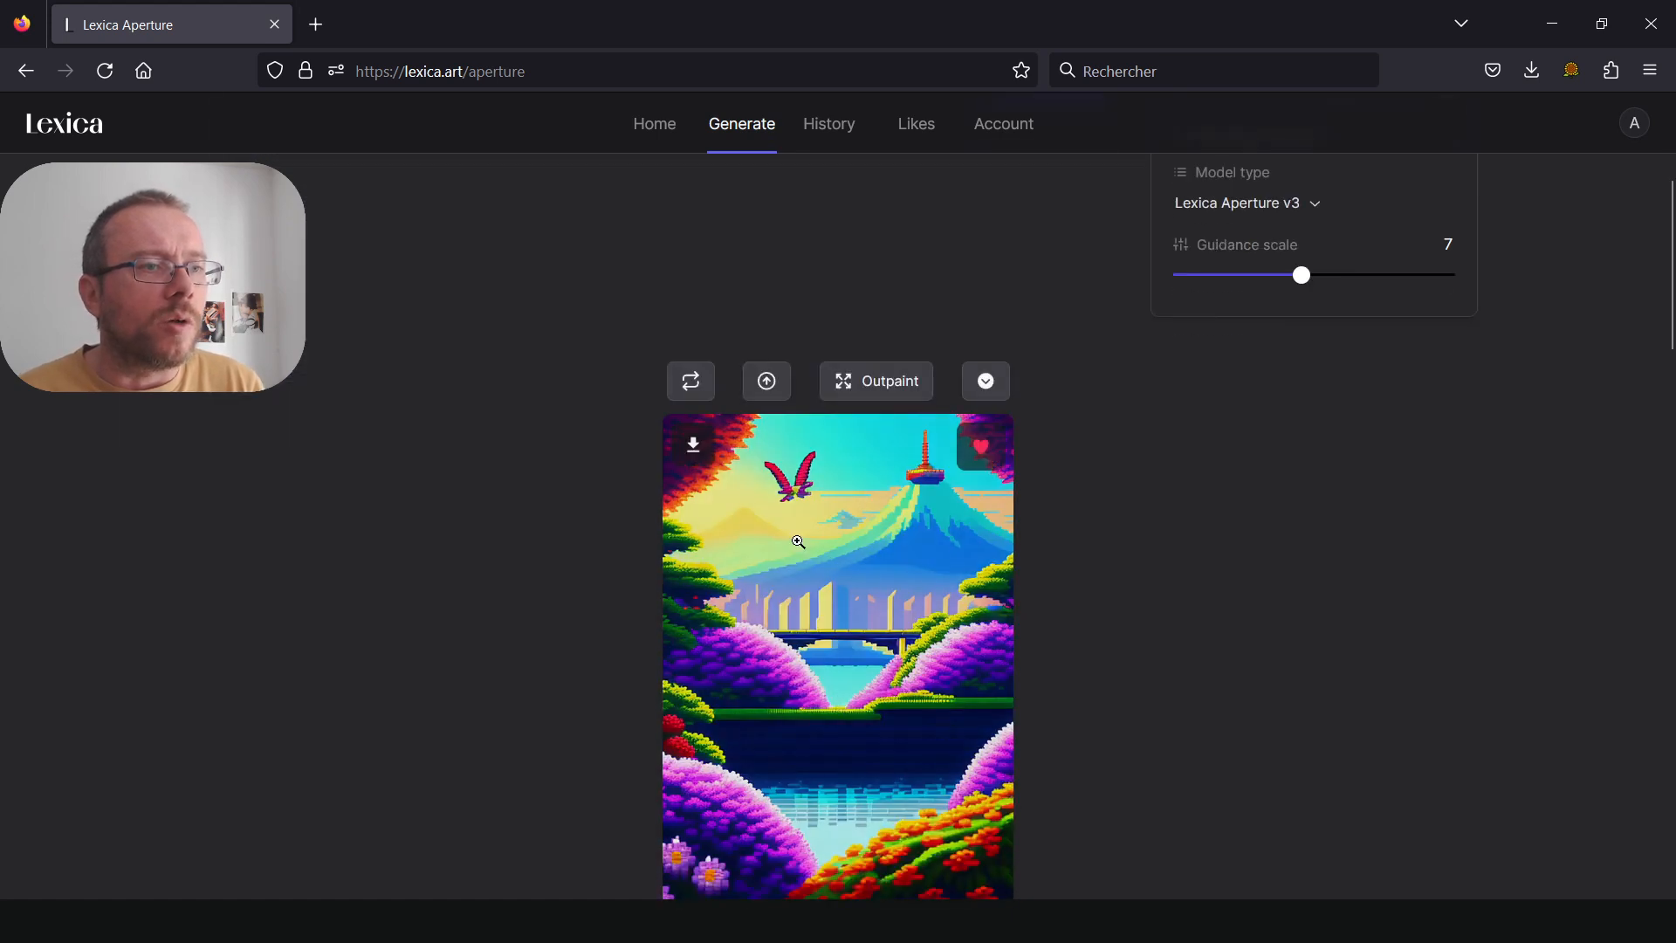
{"action": "scroll", "coordinate": [790, 569], "scroll_direction": "down", "scroll_amount": 4}
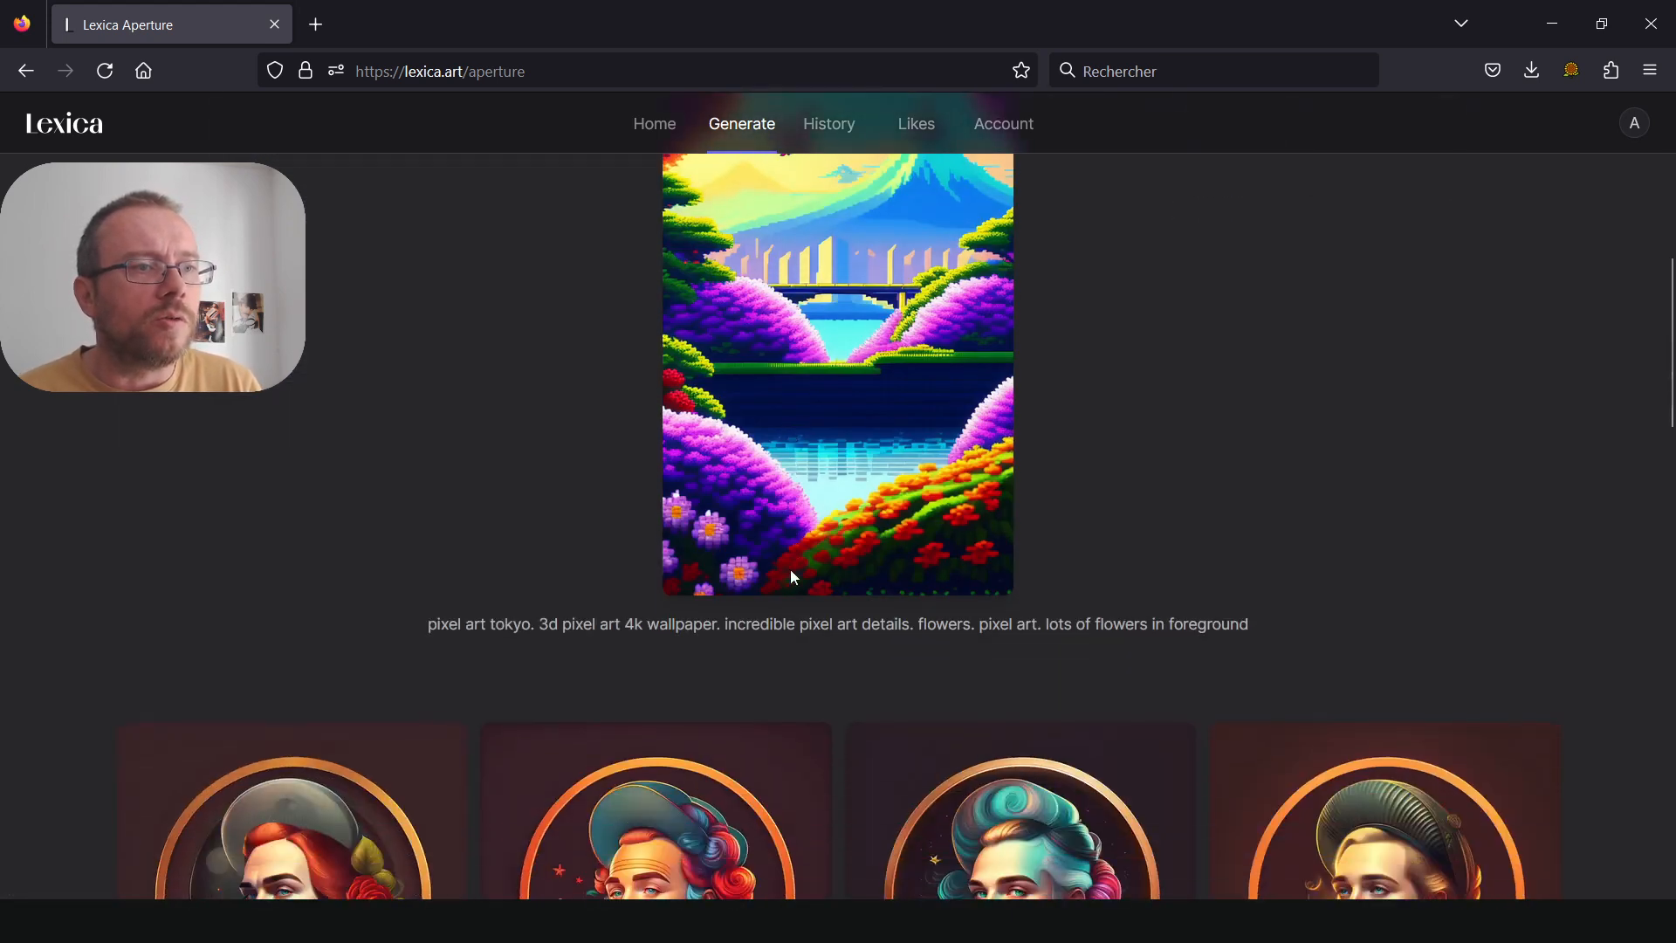
{"action": "scroll", "coordinate": [789, 569], "scroll_direction": "up", "scroll_amount": 8}
{"action": "scroll", "coordinate": [791, 576], "scroll_direction": "down", "scroll_amount": 4}
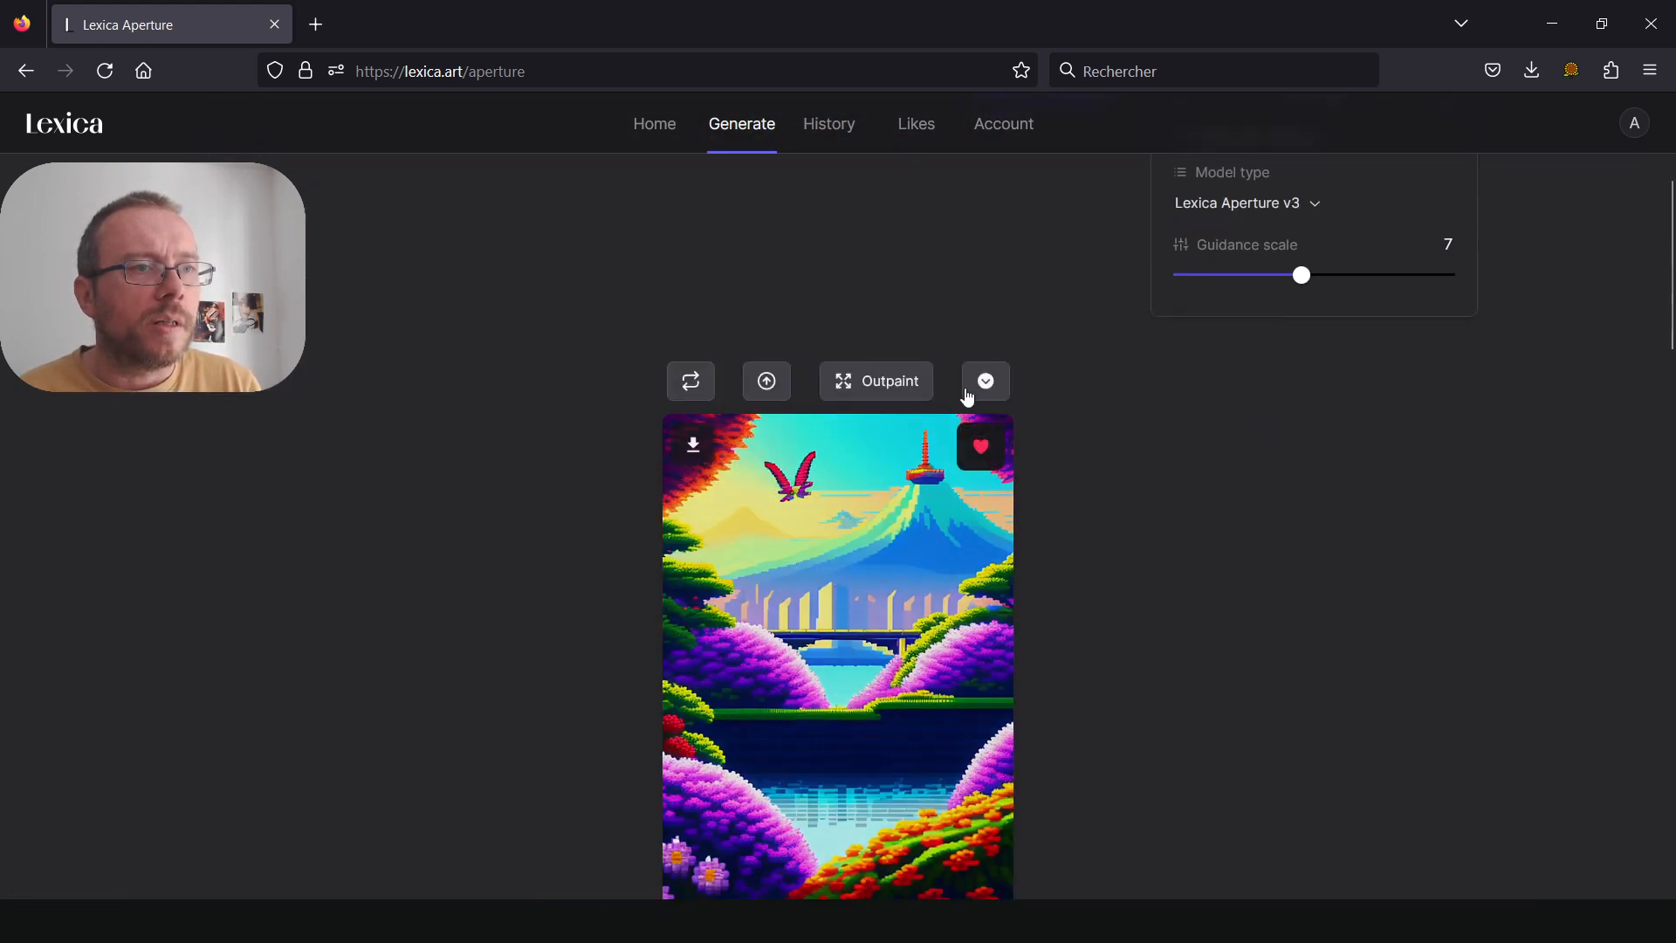
{"action": "scroll", "coordinate": [742, 402], "scroll_direction": "up", "scroll_amount": 4}
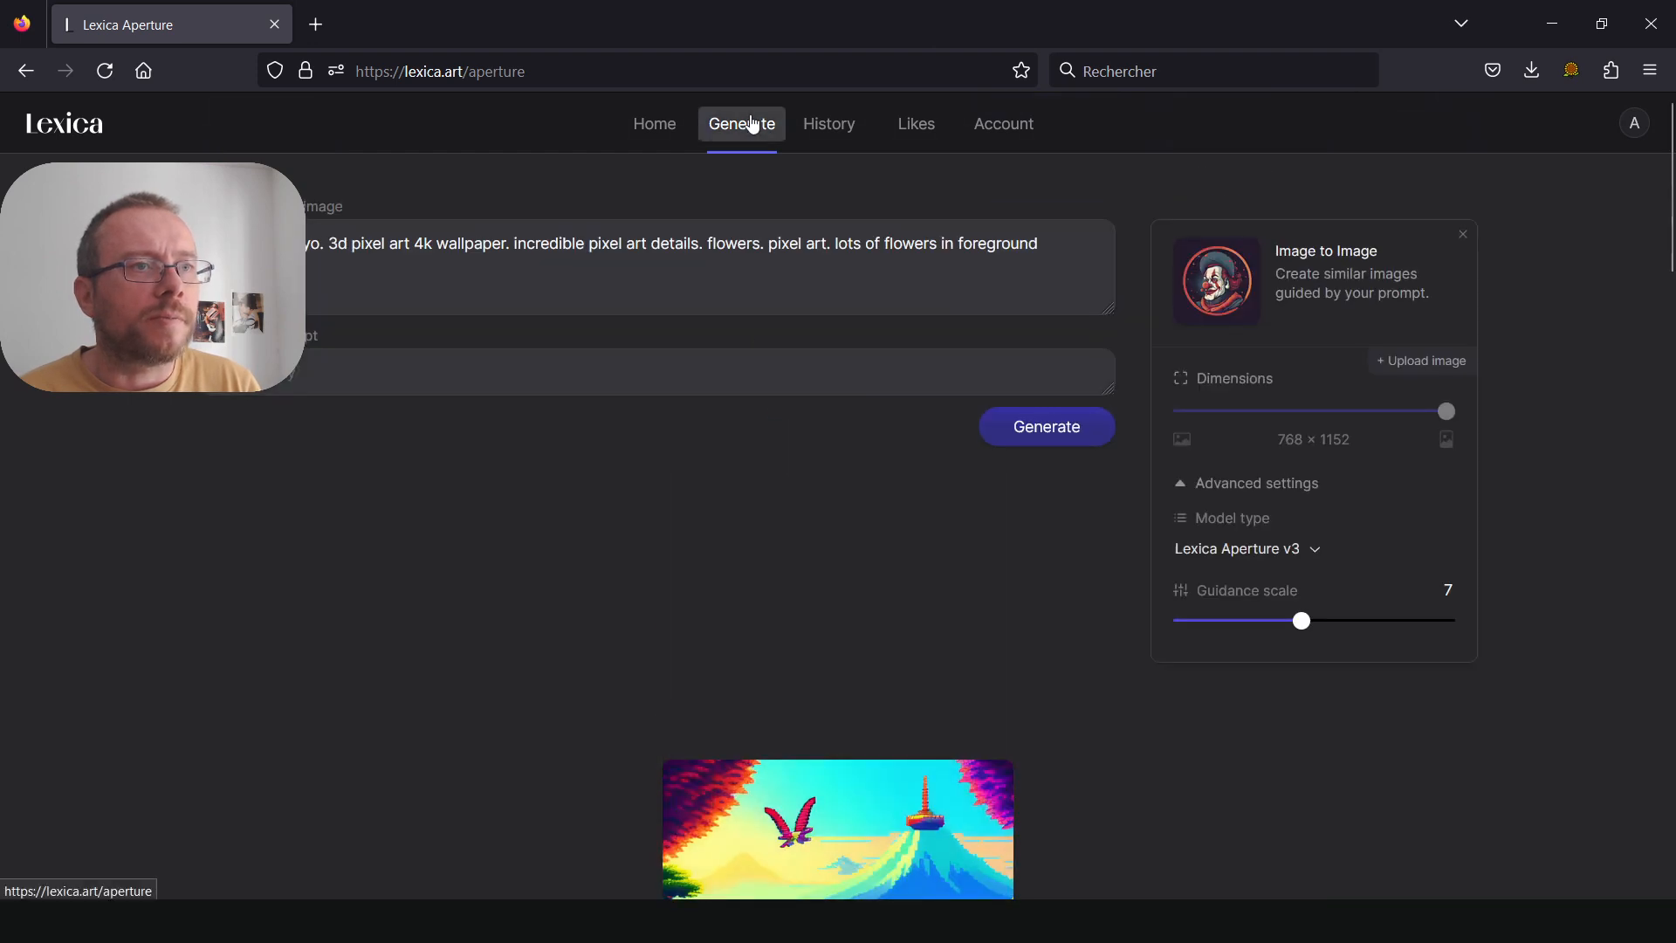
Remove the Image to Image reference picture from the generation settings
{"action": "triple_click", "coordinate": [509, 266]}
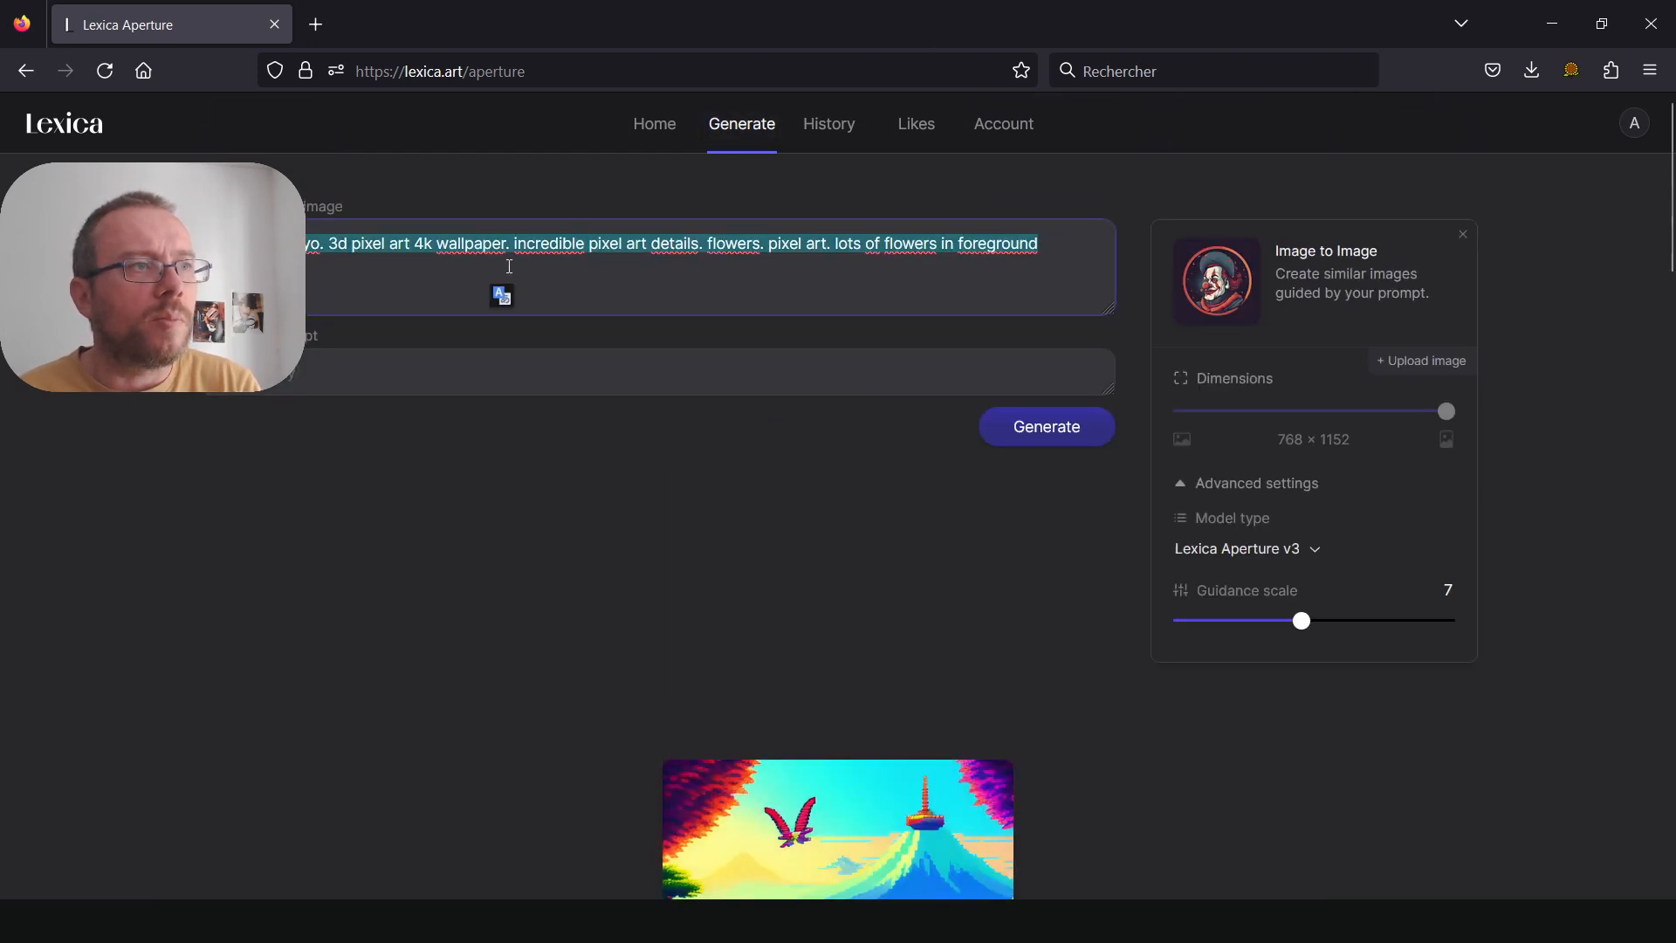
{"action": "left_click", "coordinate": [1460, 238]}
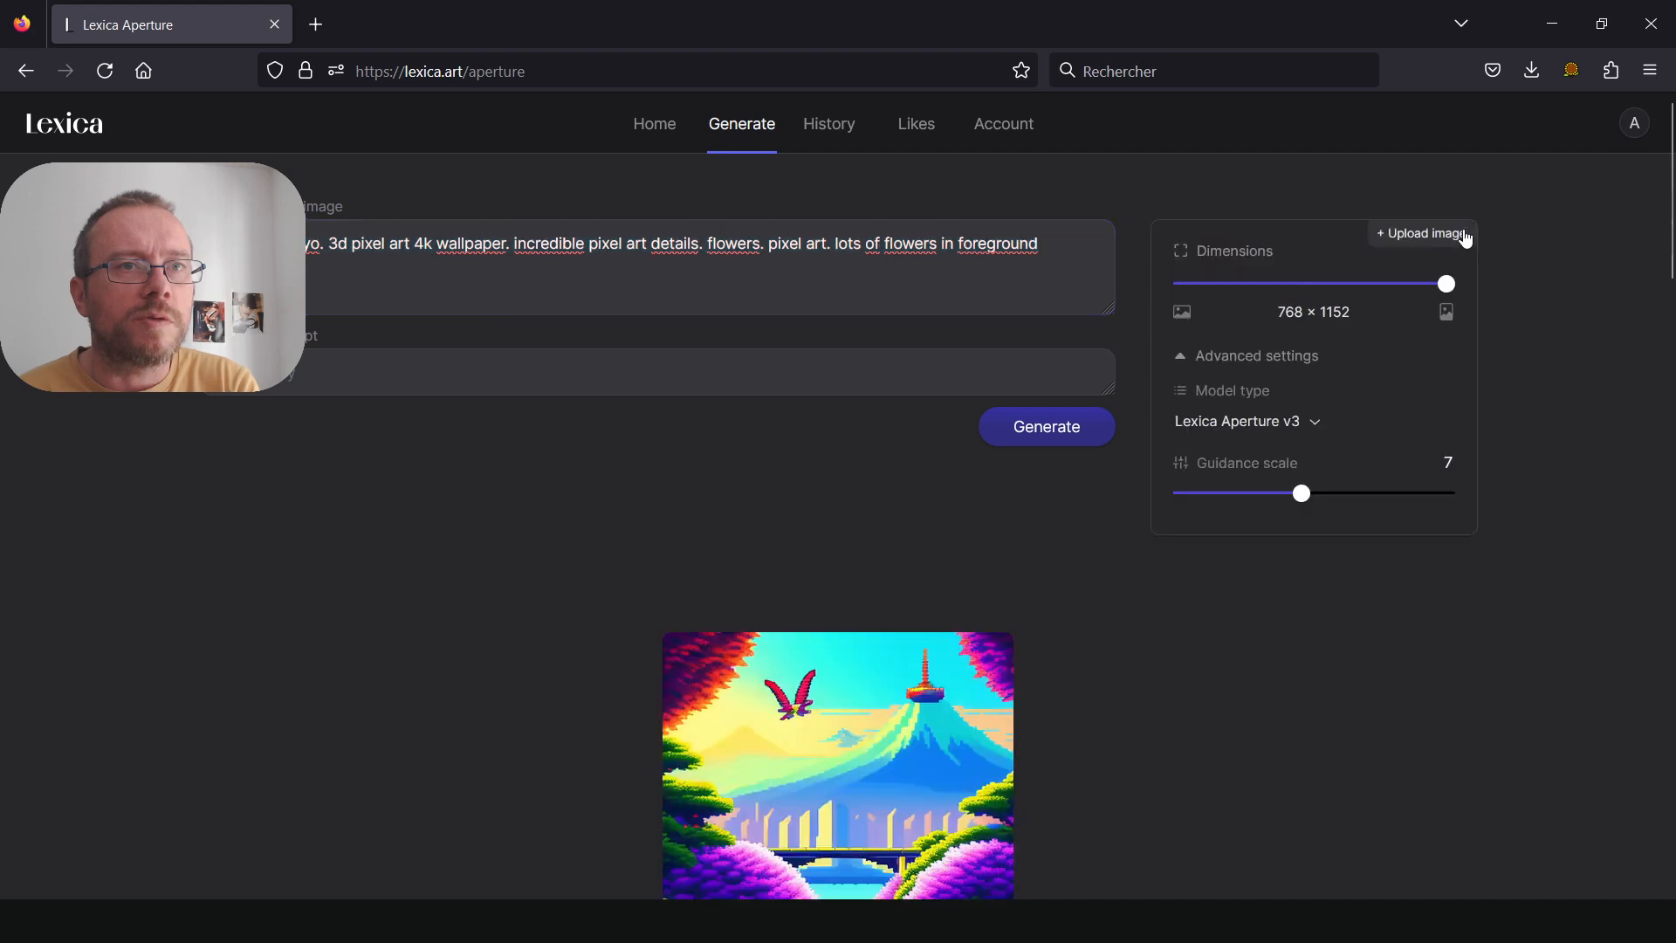
{"action": "scroll", "coordinate": [936, 552], "scroll_direction": "down", "scroll_amount": 1}
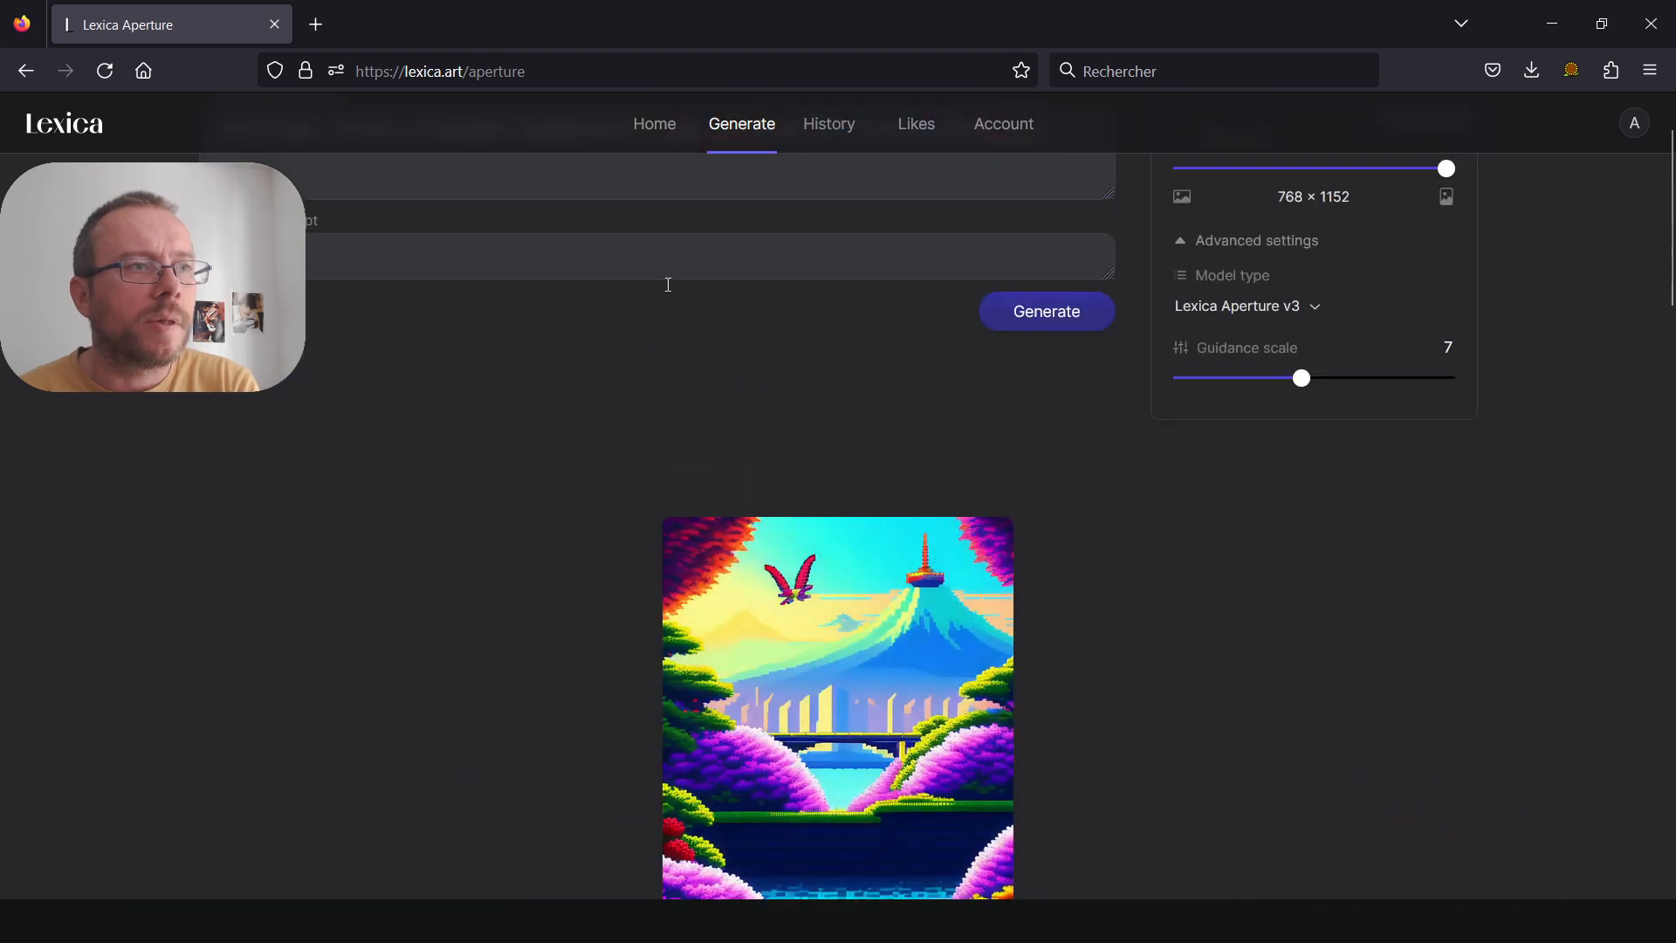
{"action": "scroll", "coordinate": [666, 280], "scroll_direction": "up", "scroll_amount": 1}
Replace the whole image description with "sport cars racing on a rainbow circuit"
{"action": "left_click", "coordinate": [994, 297]}
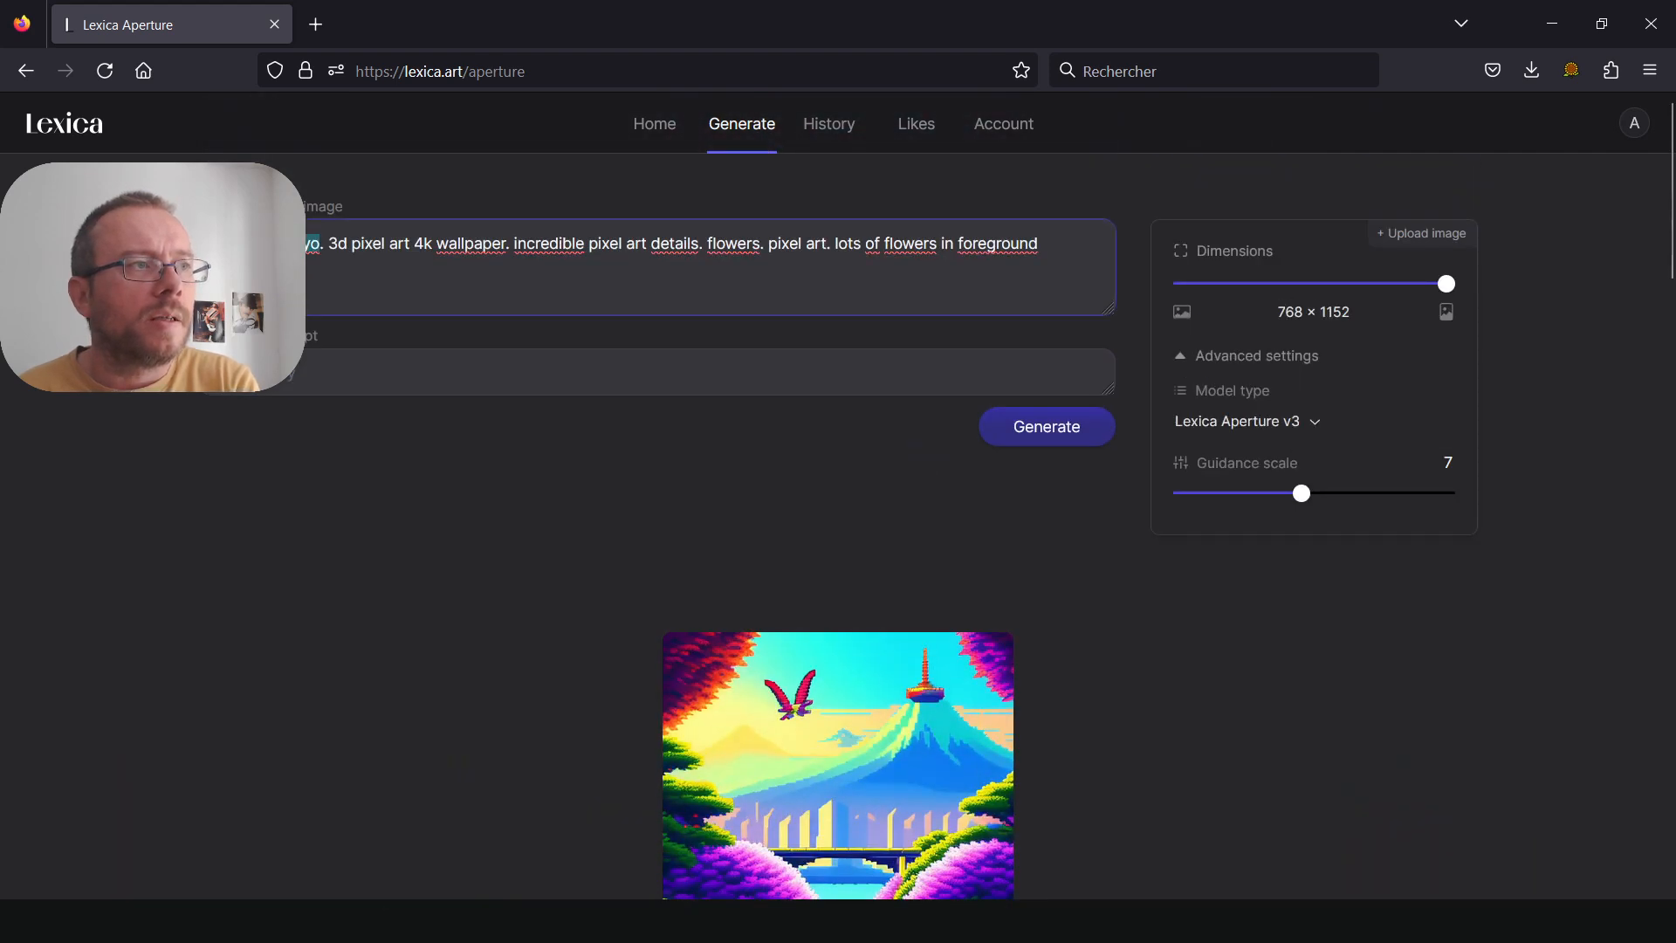
{"action": "triple_click", "coordinate": [1002, 240]}
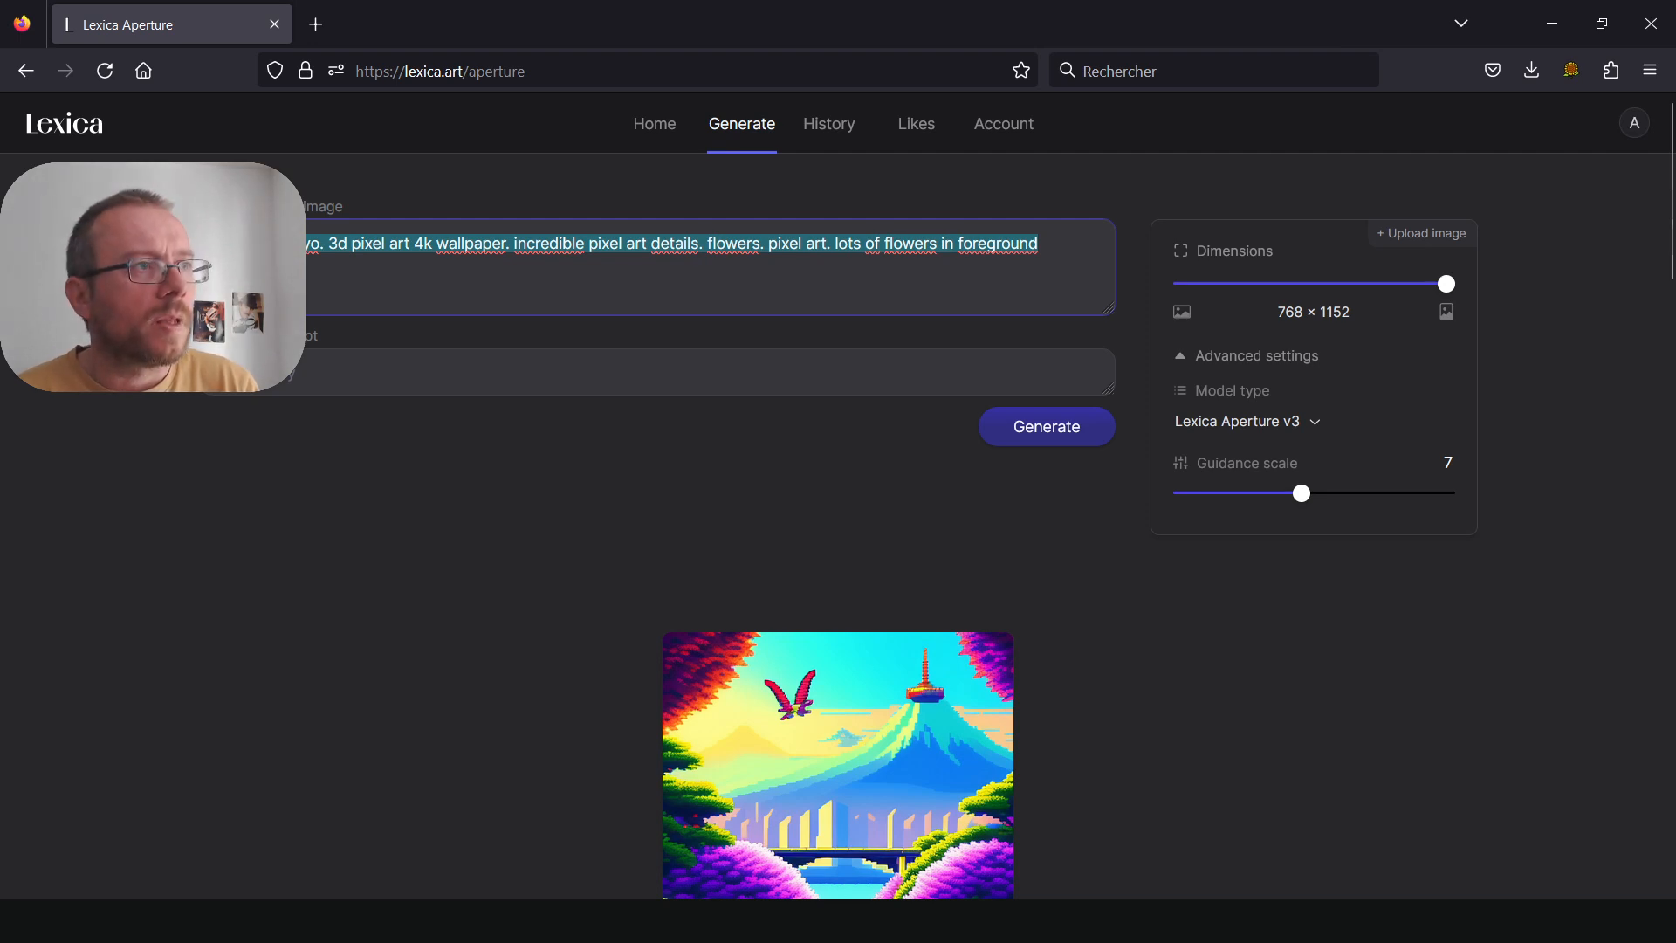
{"action": "key", "text": "BackSpace"}
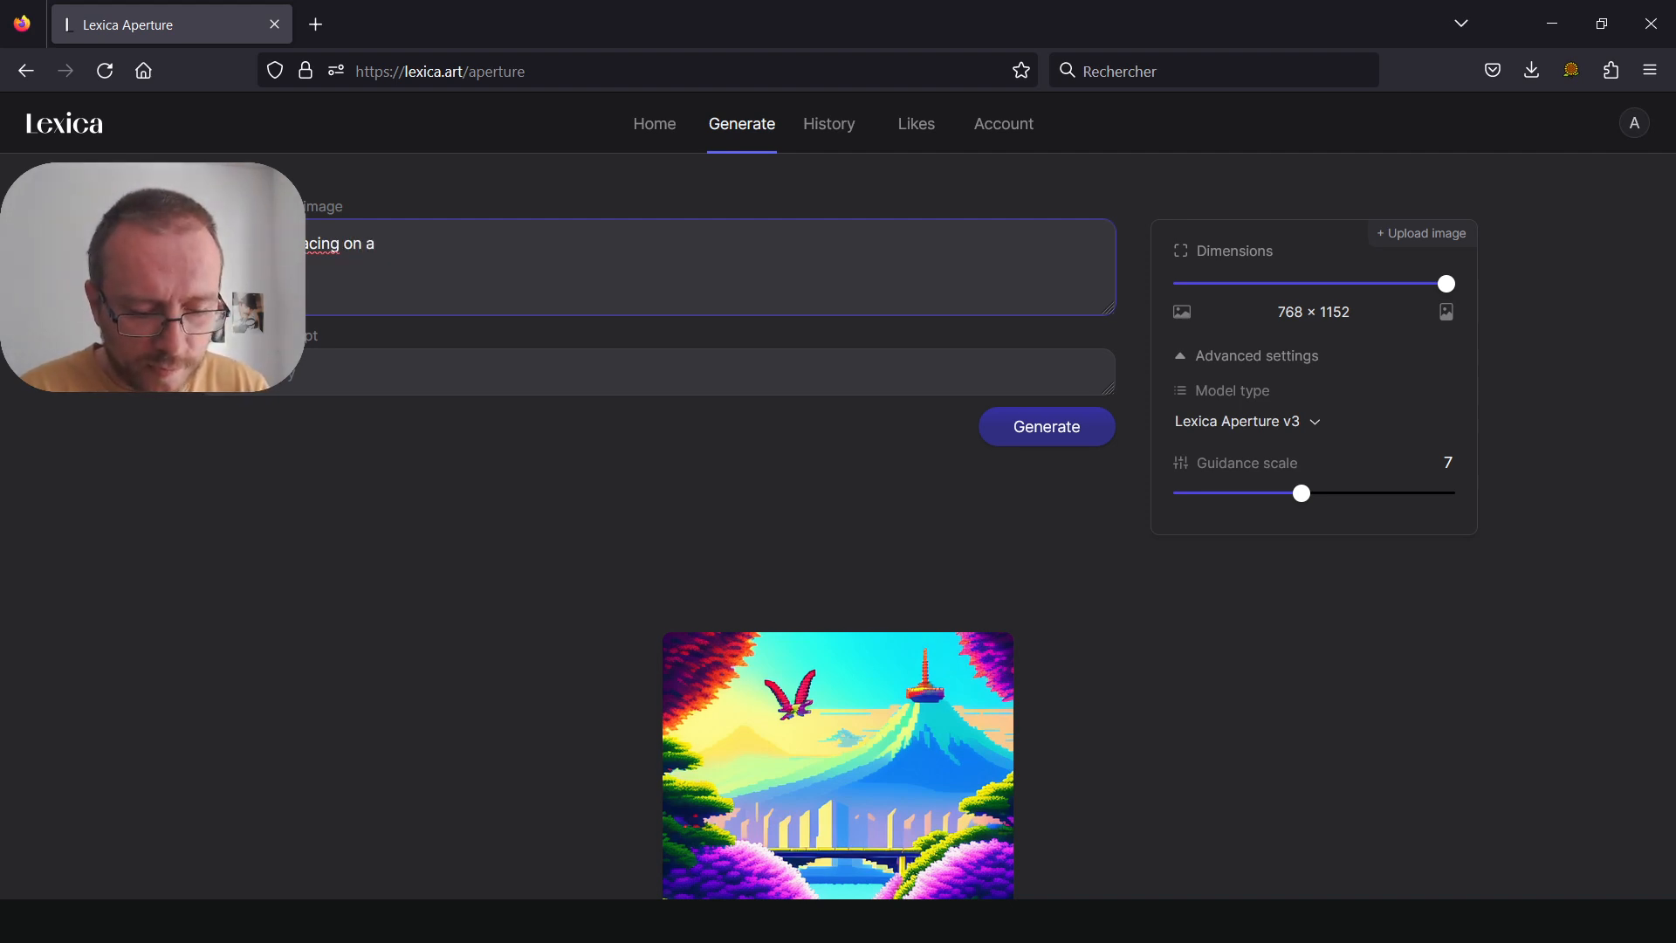
{"action": "type", "text": "rainbow"}
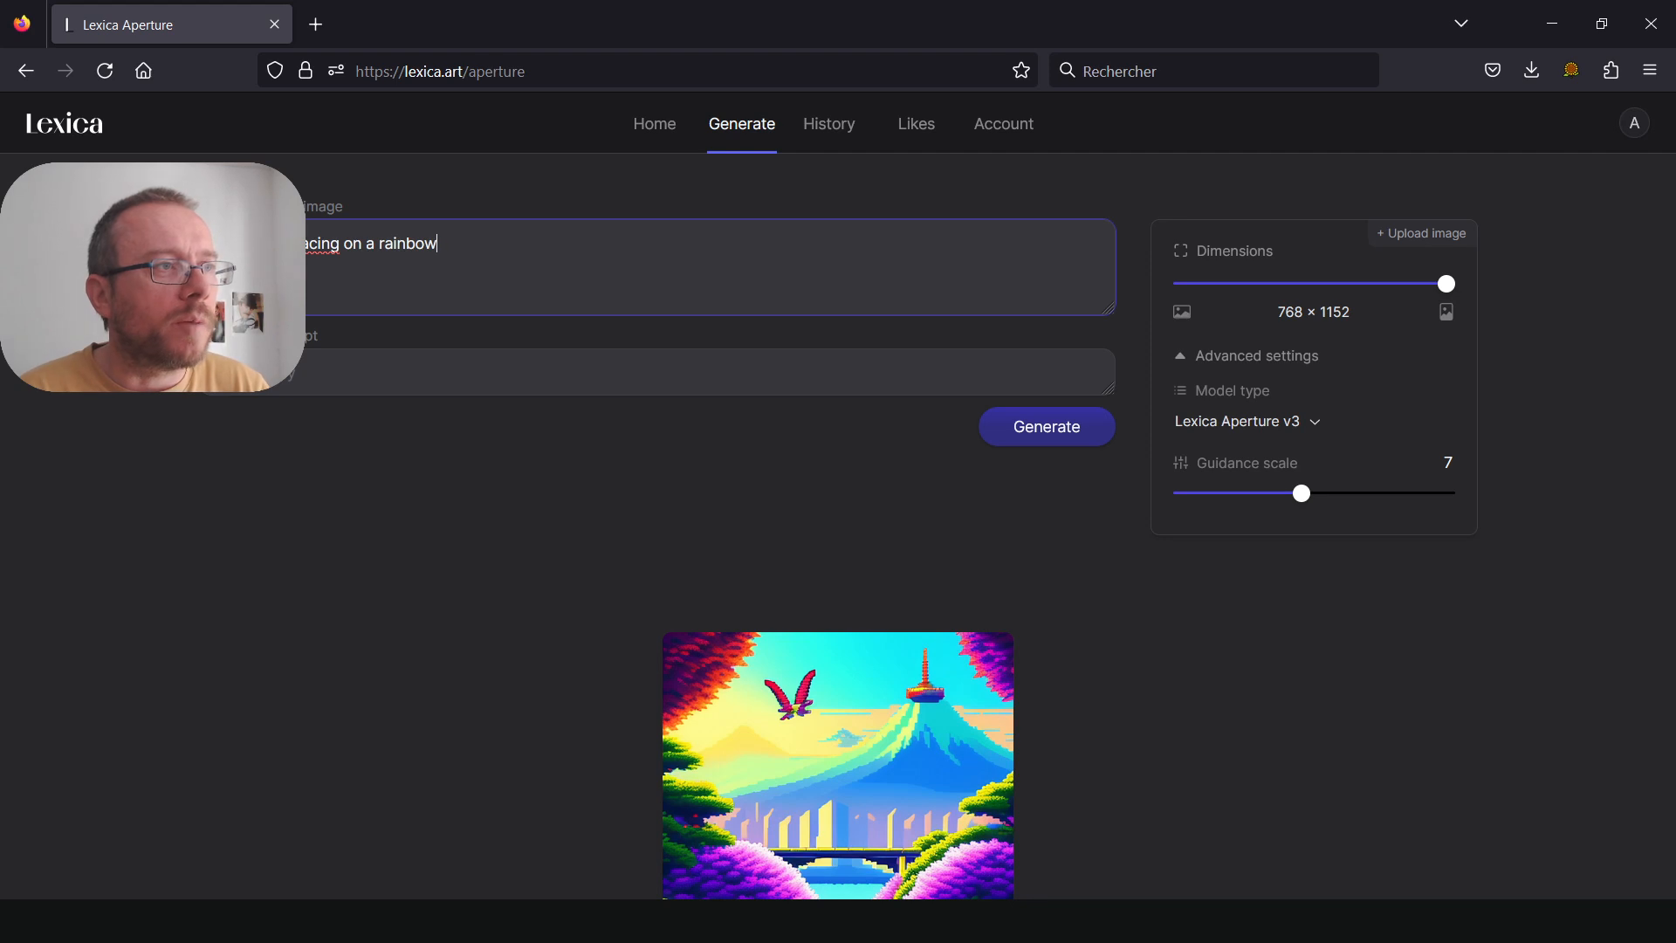
{"action": "type", "text": " circuit"}
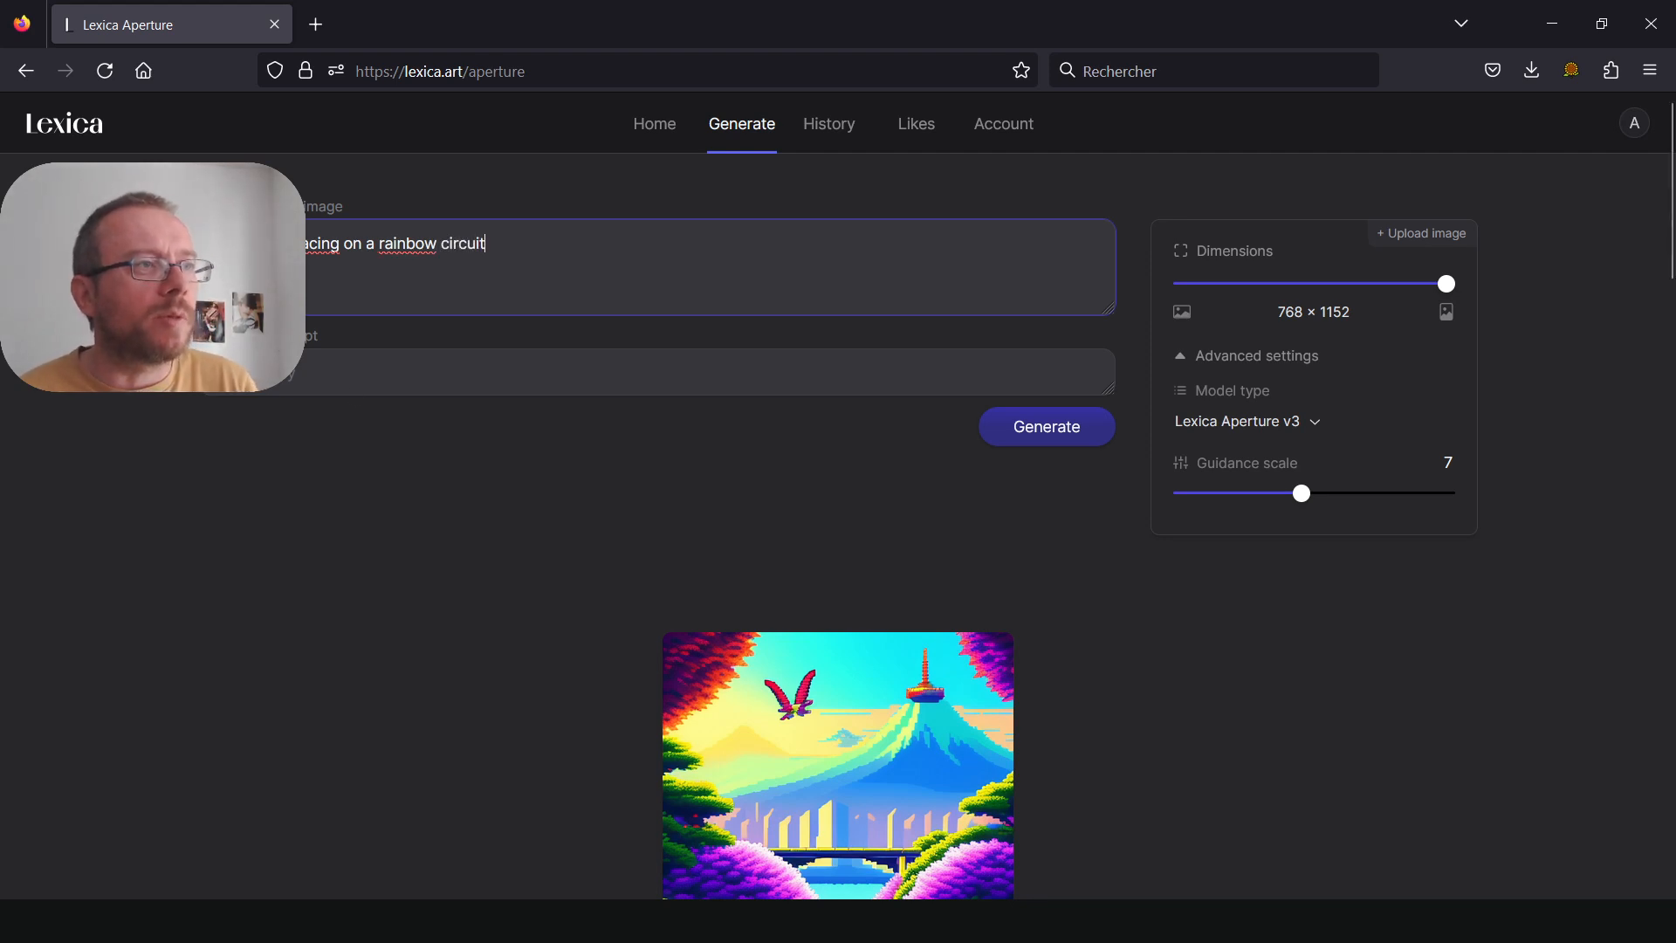
Leave the negative prompt empty and generate images from the sport cars description
{"action": "left_click", "coordinate": [351, 368]}
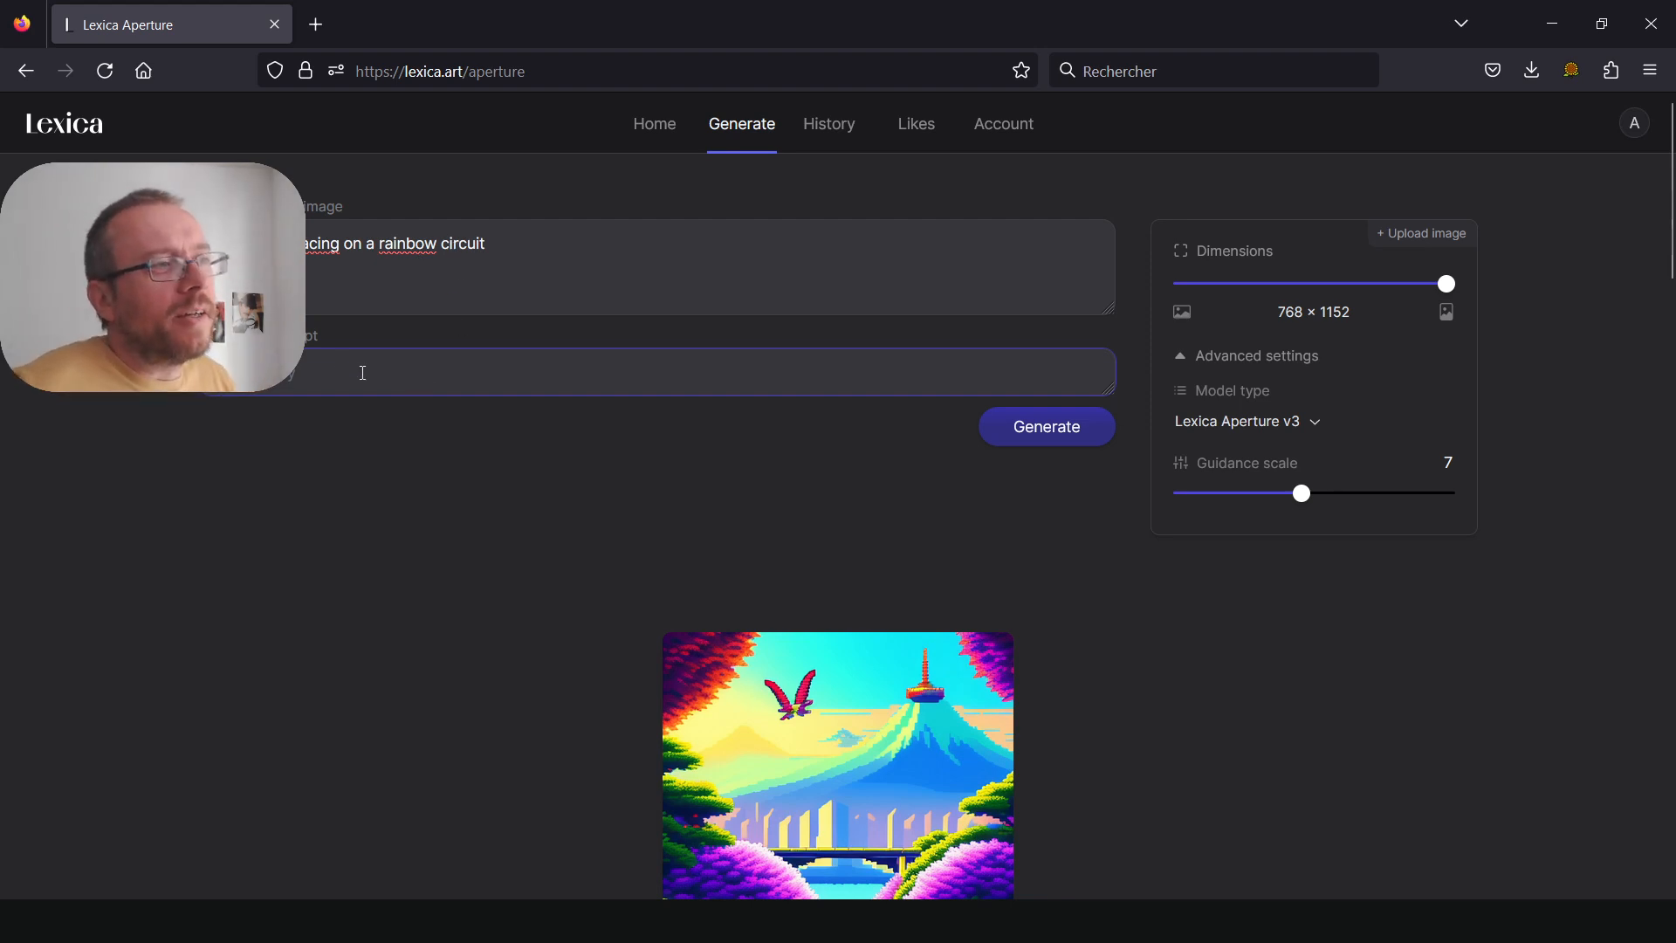
{"action": "left_click", "coordinate": [448, 242]}
{"action": "key", "text": "ctrl+a"}
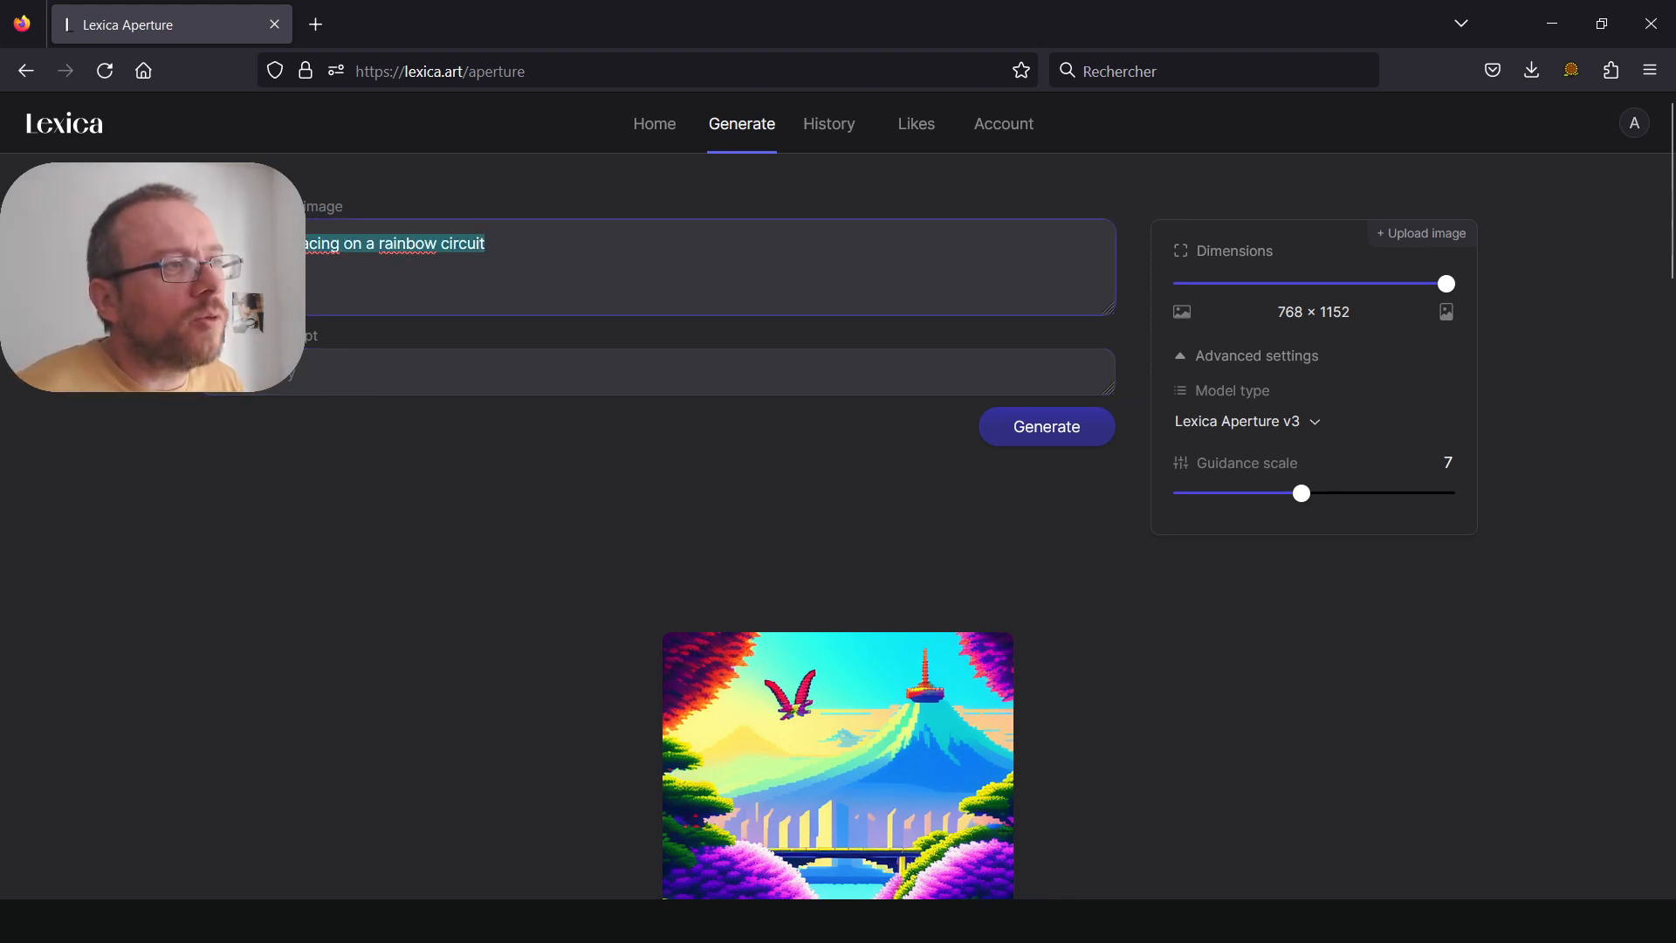
{"action": "left_click", "coordinate": [319, 374]}
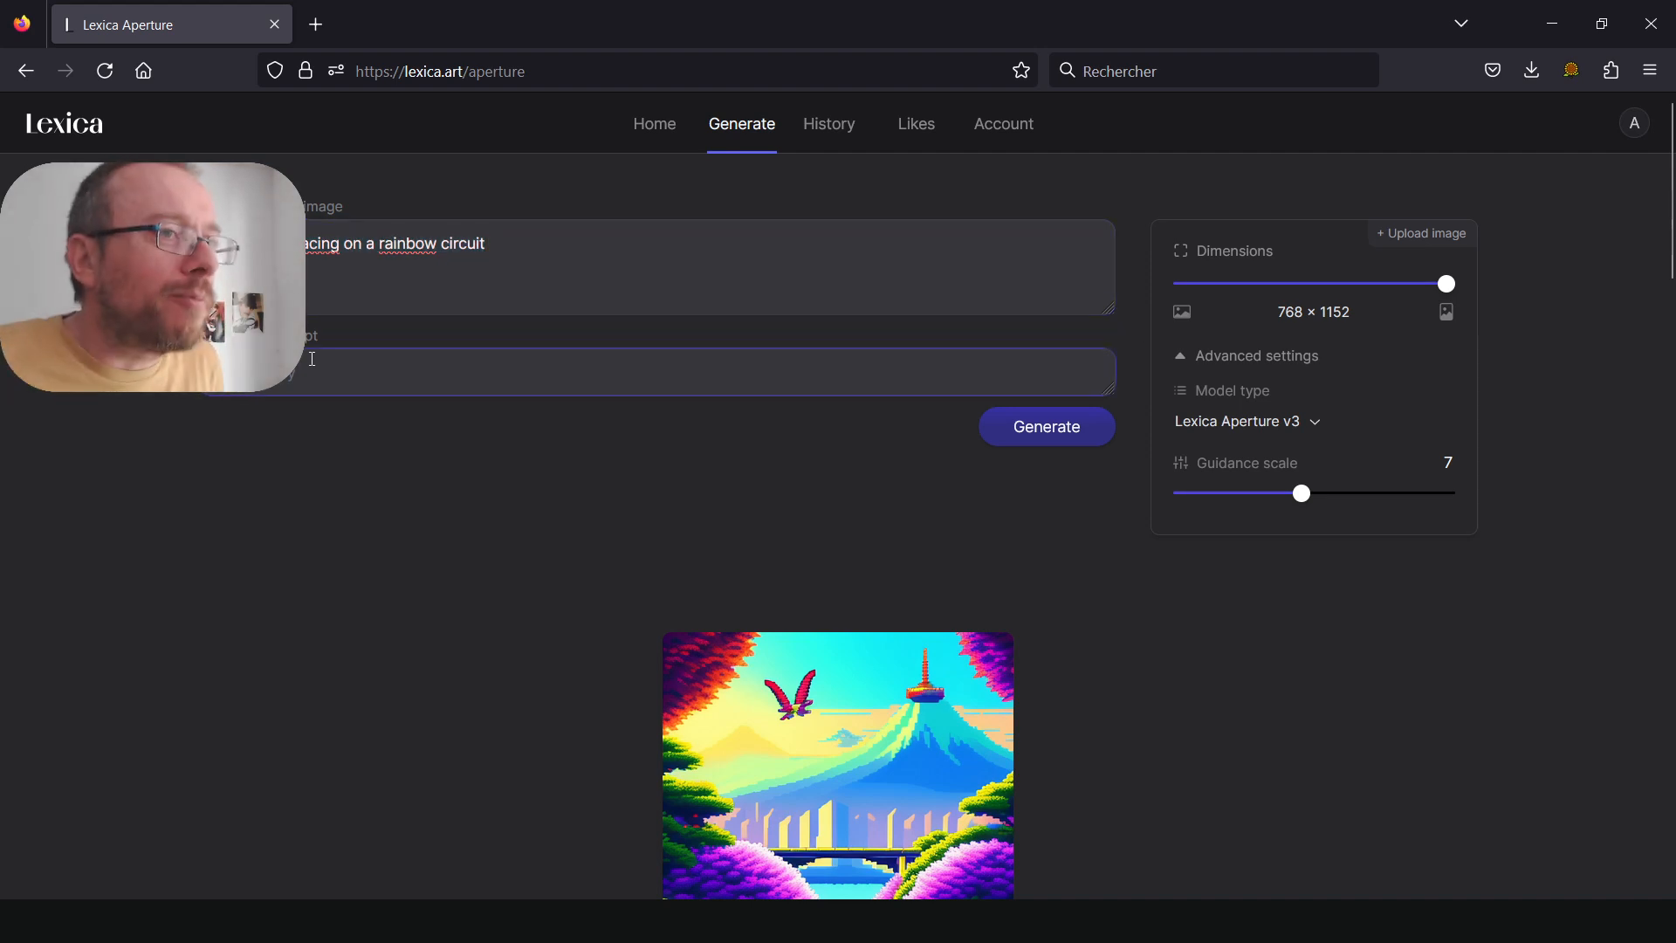
{"action": "left_click", "coordinate": [1072, 428]}
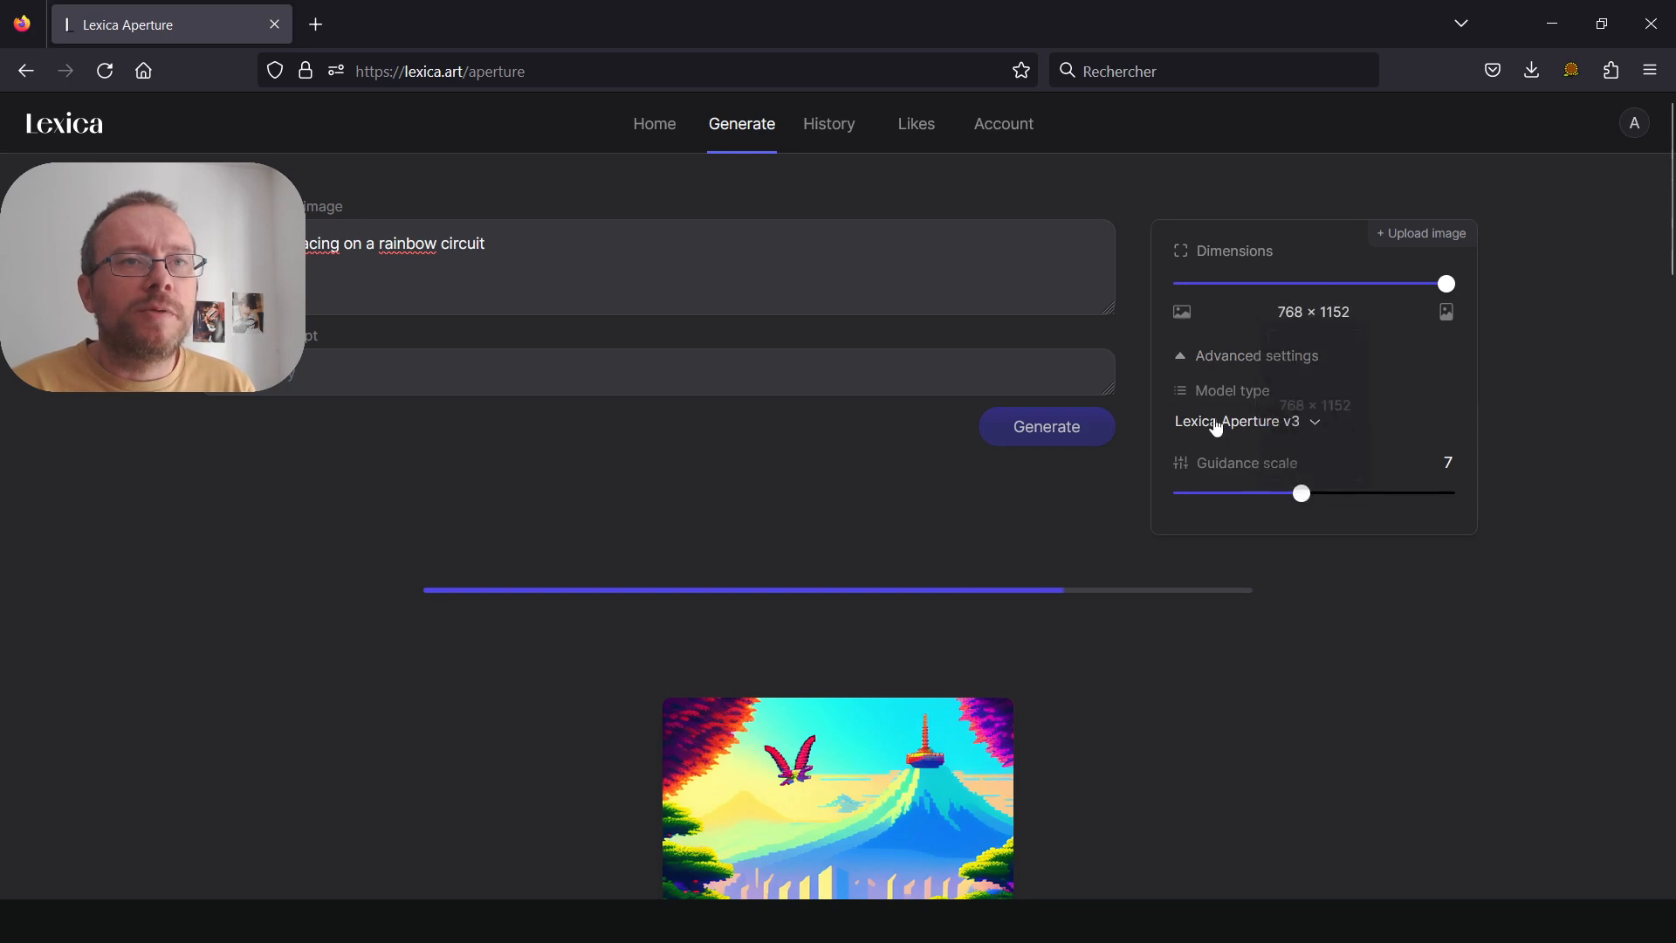
Look over the generated rainbow circuit images and like the third one, with the two racing cars
{"action": "mouse_move", "coordinate": [1333, 291]}
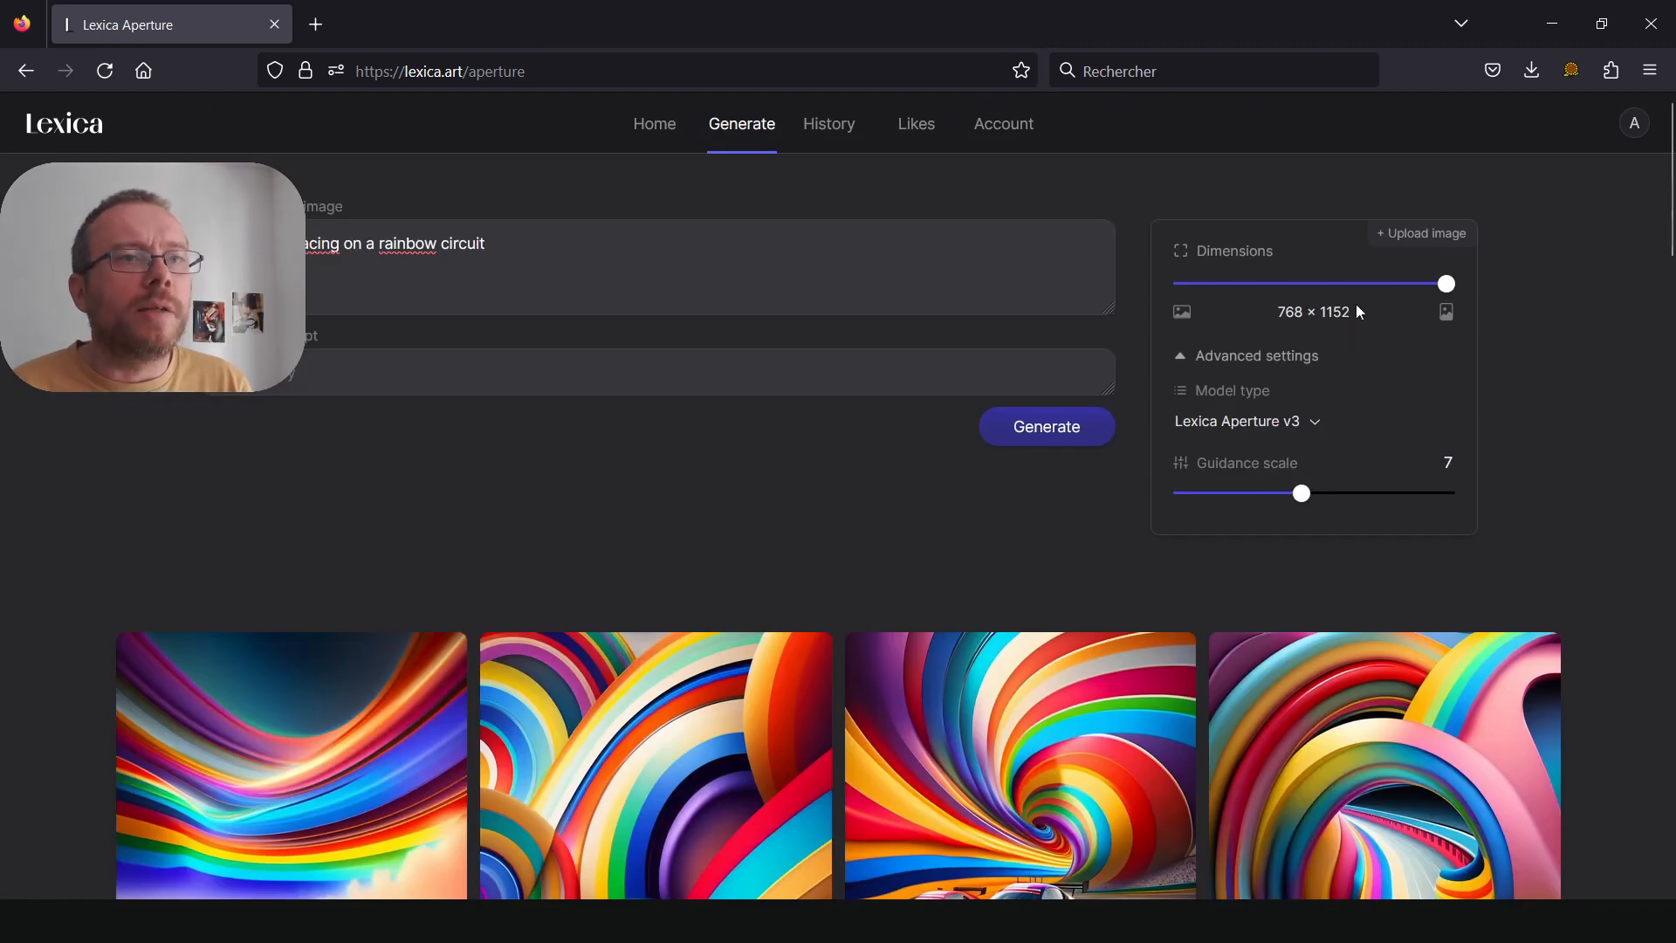
{"action": "mouse_move", "coordinate": [1371, 290]}
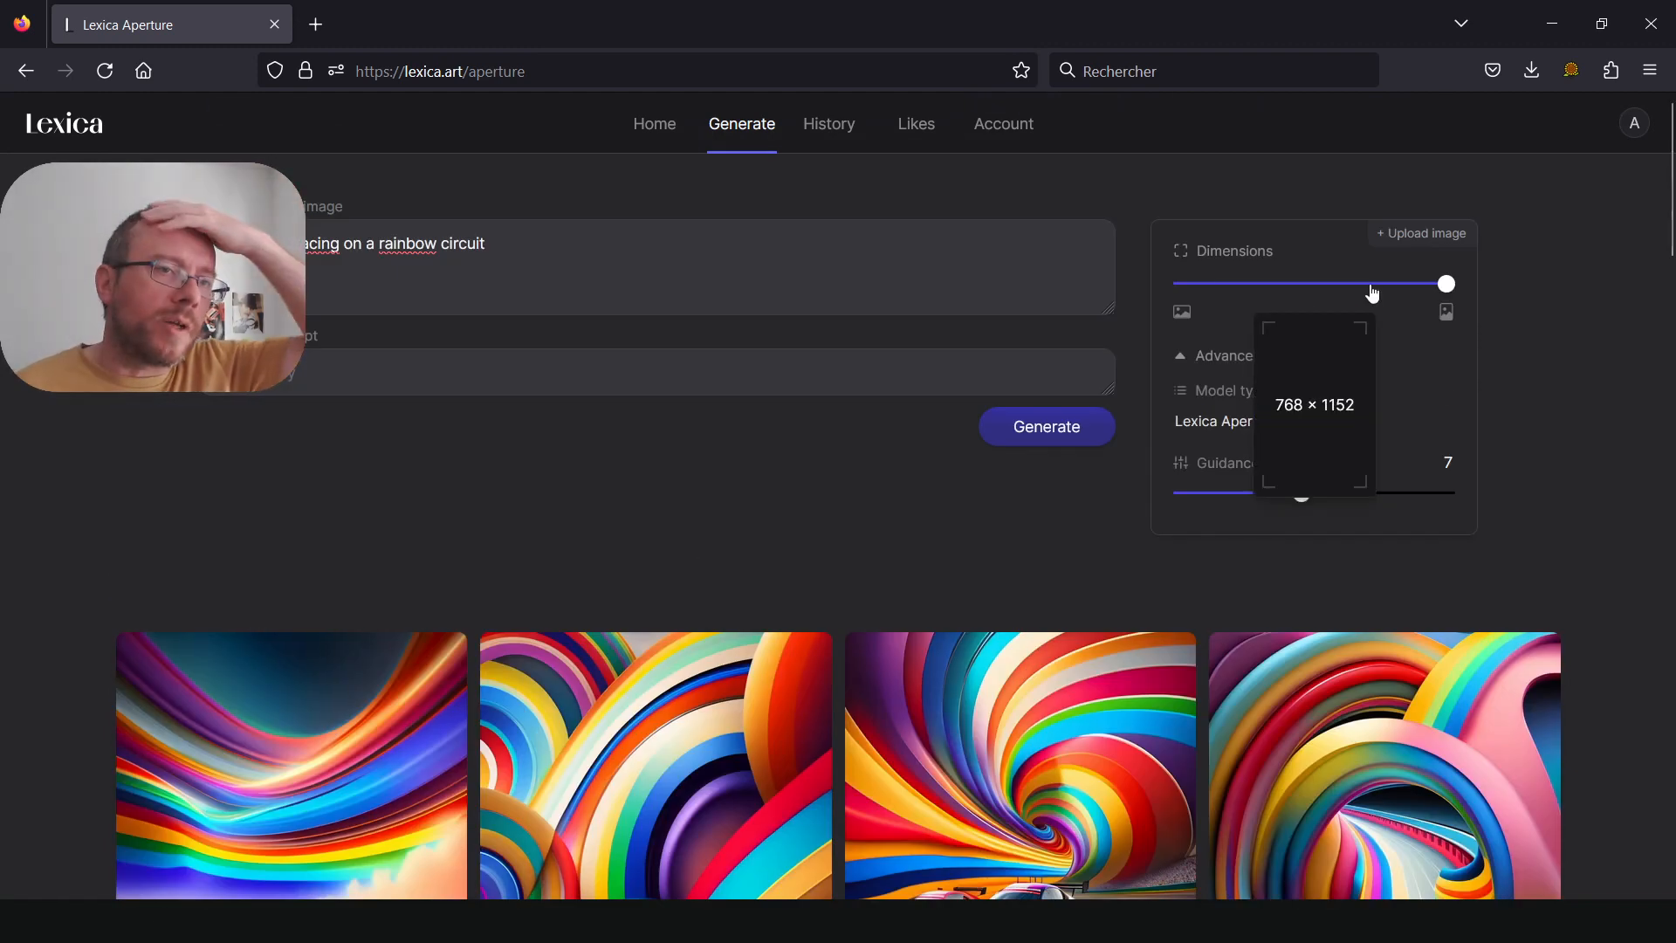
{"action": "scroll", "coordinate": [994, 452], "scroll_direction": "down", "scroll_amount": 4}
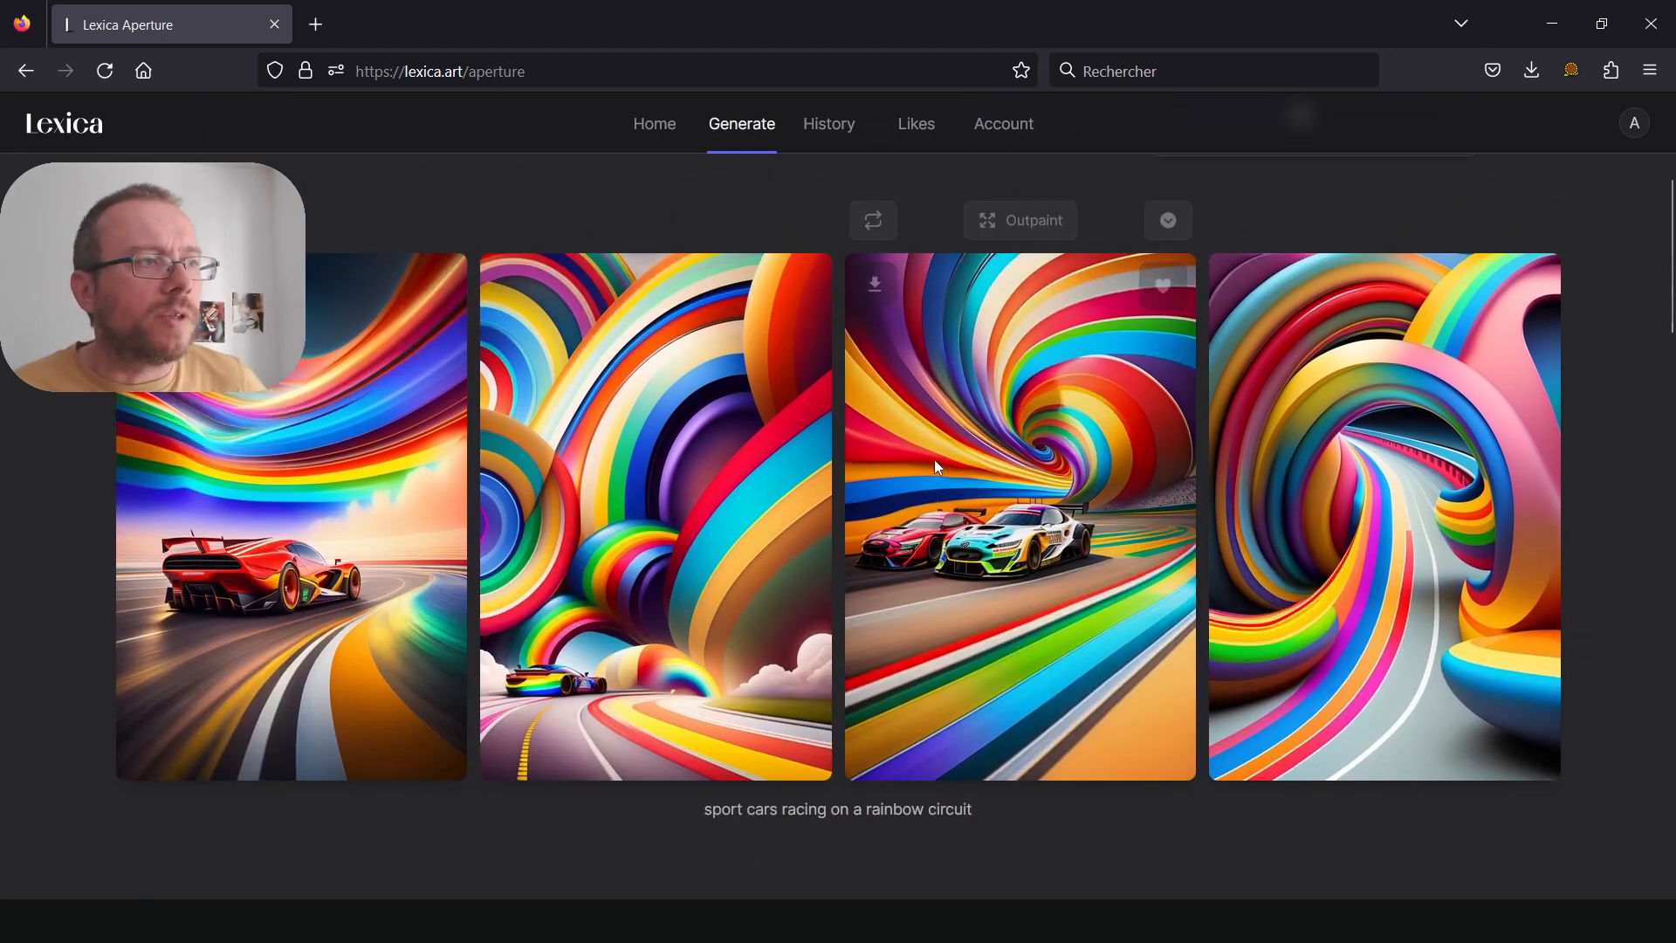
{"action": "scroll", "coordinate": [934, 459], "scroll_direction": "up", "scroll_amount": 1}
{"action": "scroll", "coordinate": [873, 476], "scroll_direction": "down", "scroll_amount": 2}
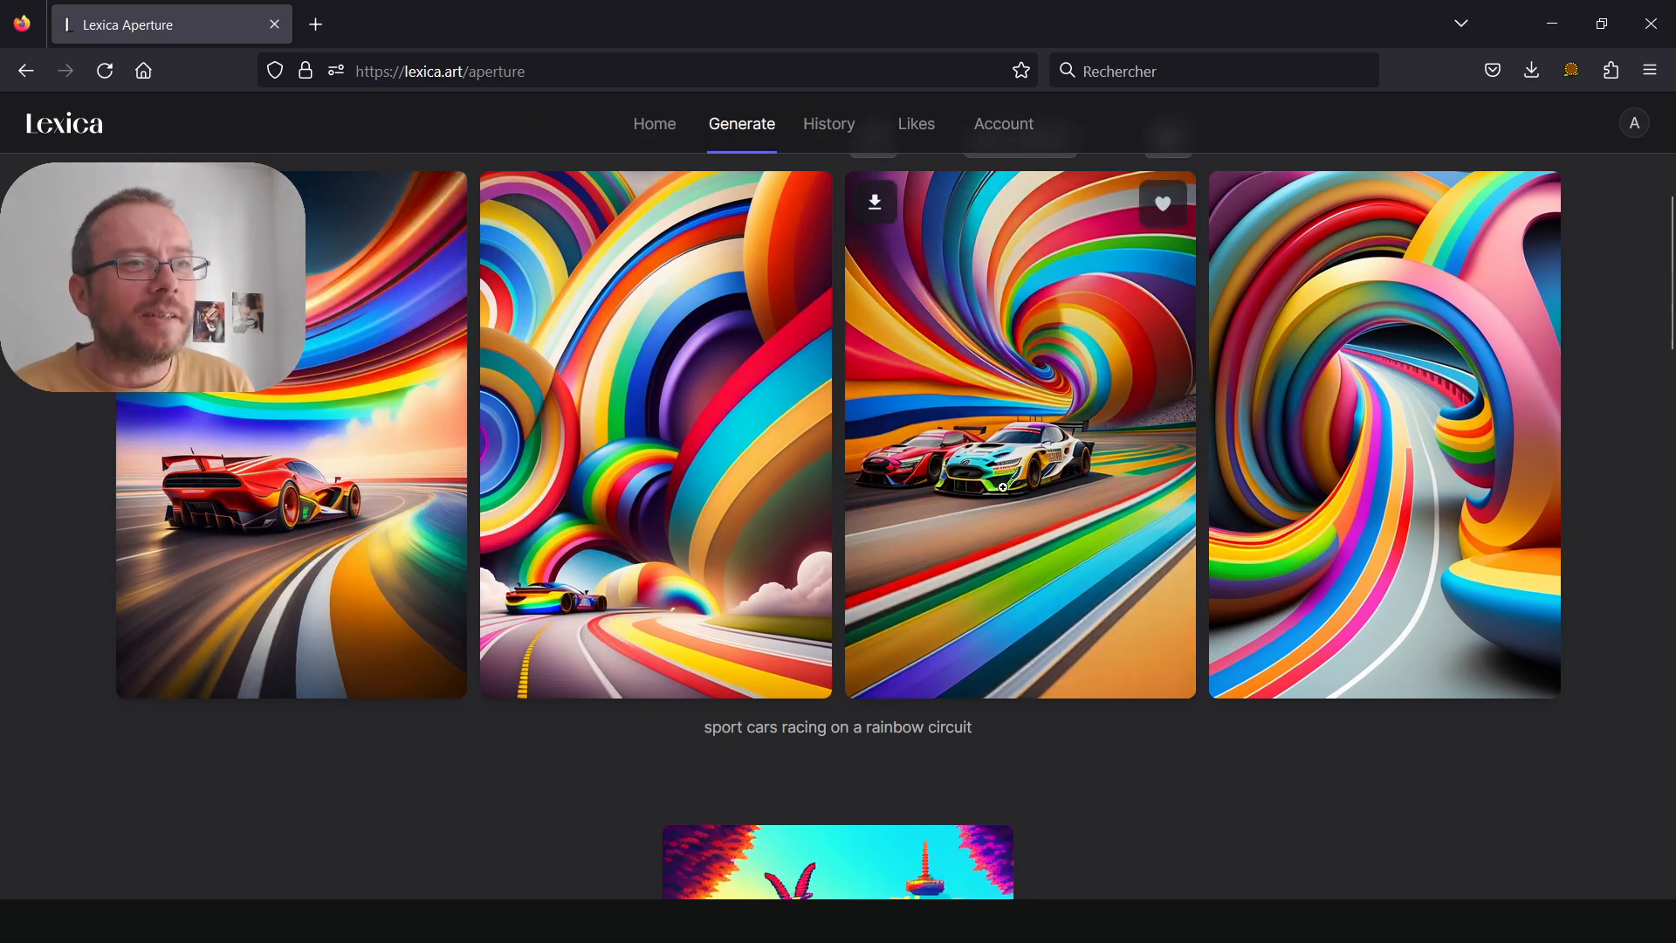
{"action": "left_click", "coordinate": [1163, 206]}
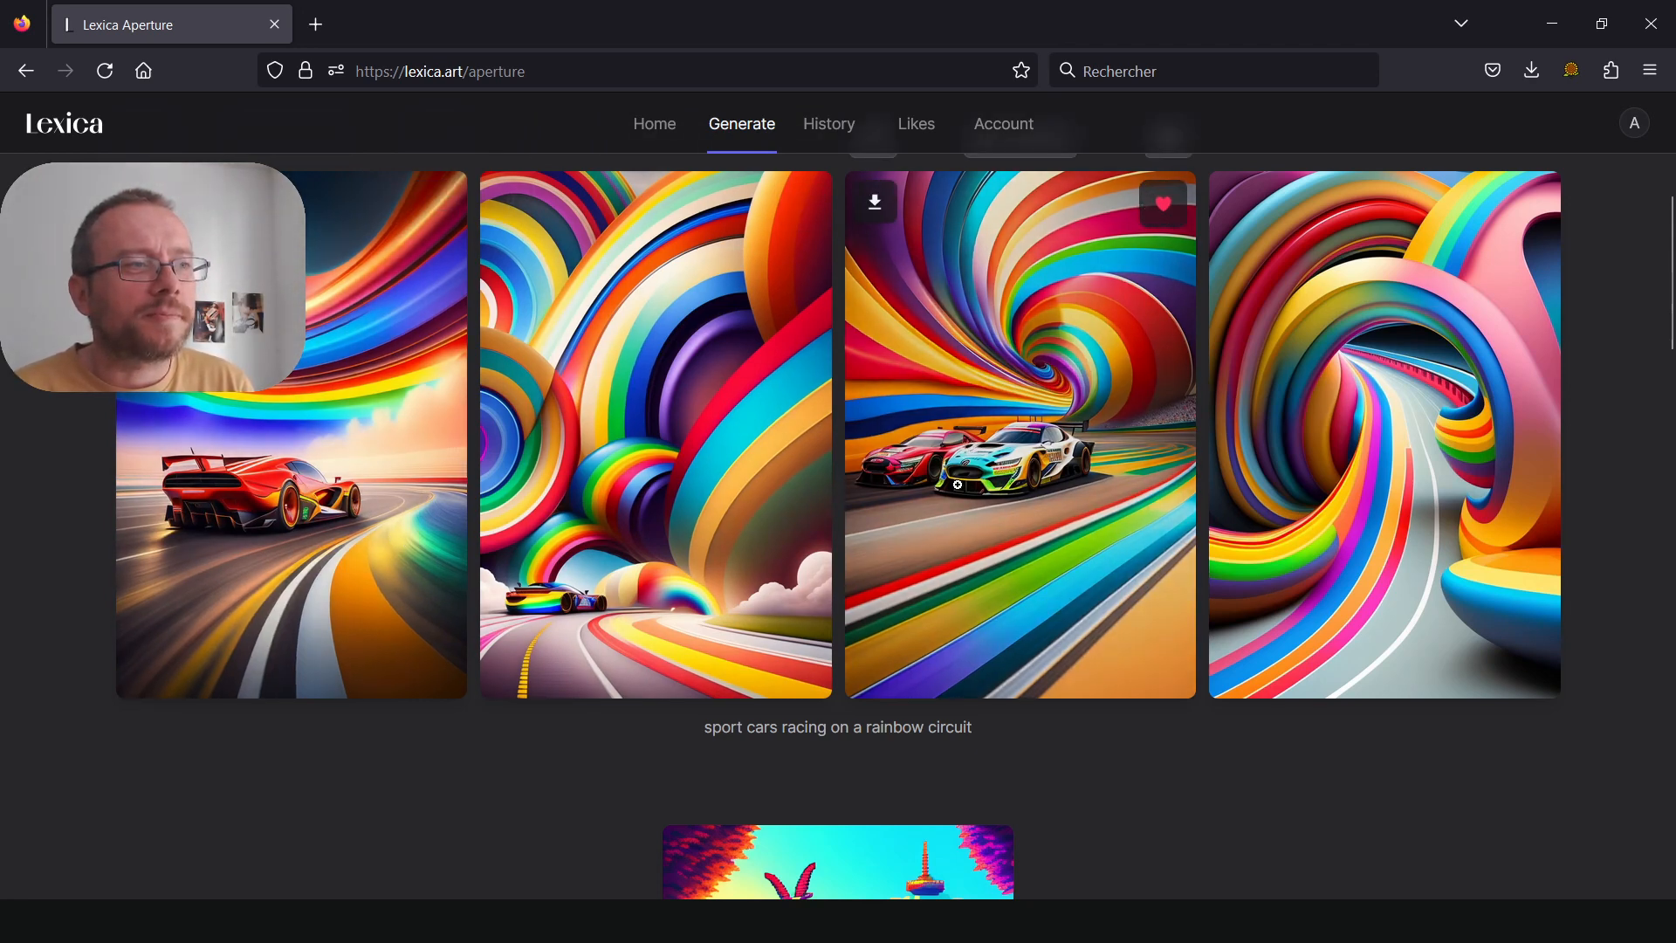
Extend the image description with ", pixel art style, black and white, urban setting"
{"action": "scroll", "coordinate": [958, 489], "scroll_direction": "up", "scroll_amount": 5}
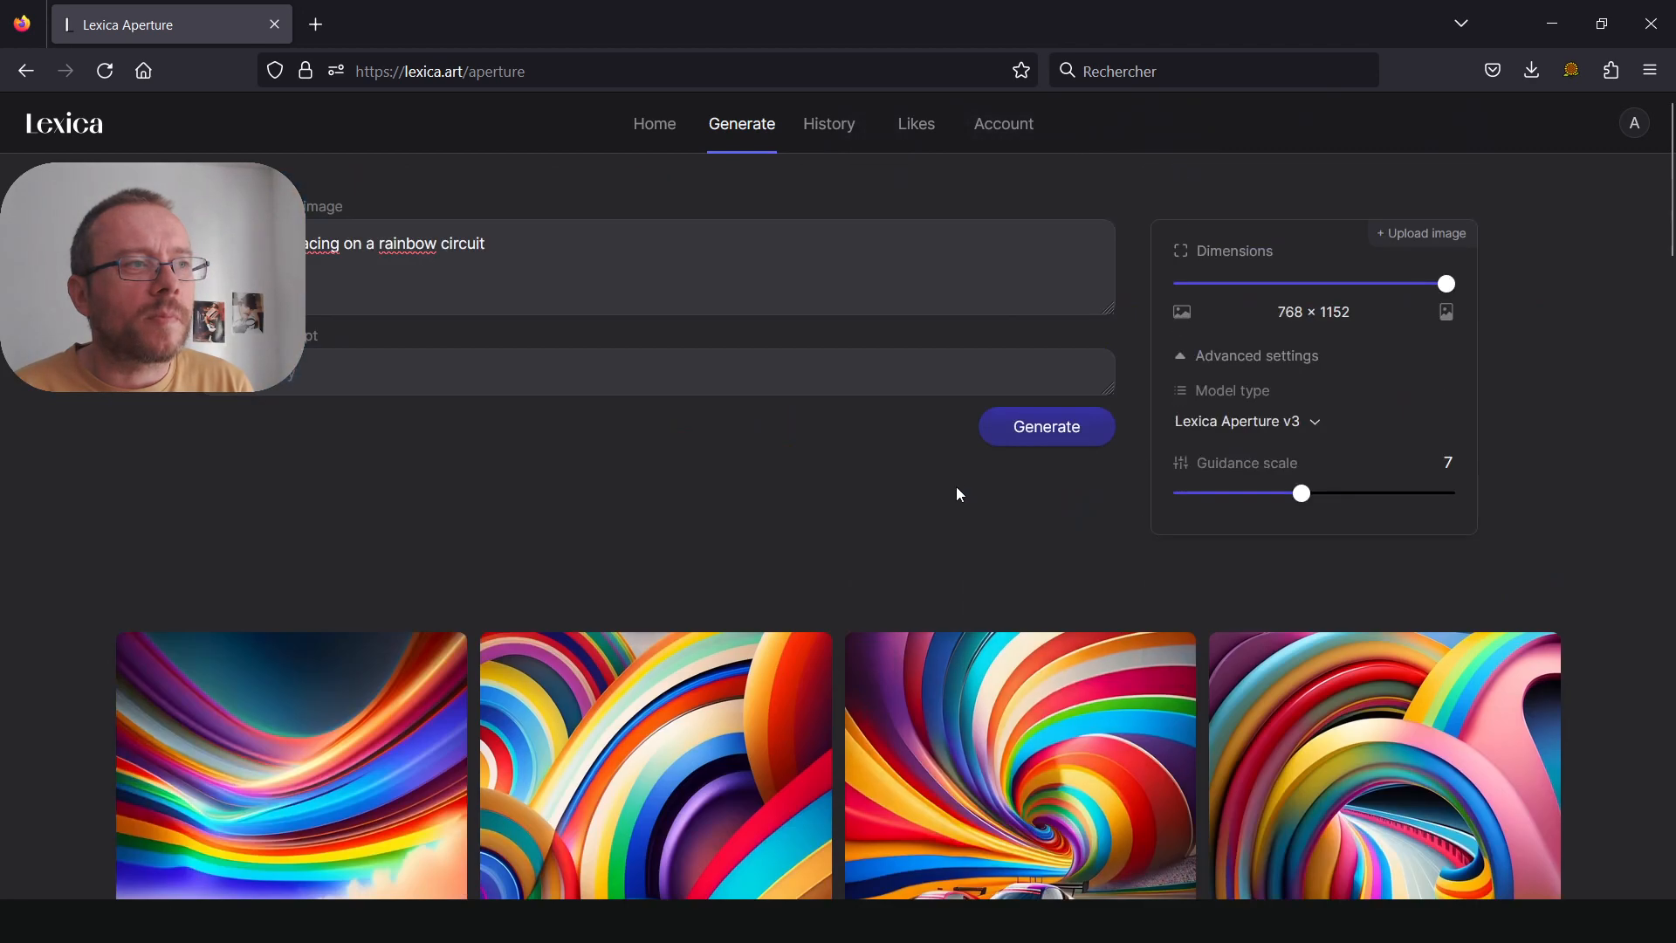
{"action": "left_click", "coordinate": [413, 238]}
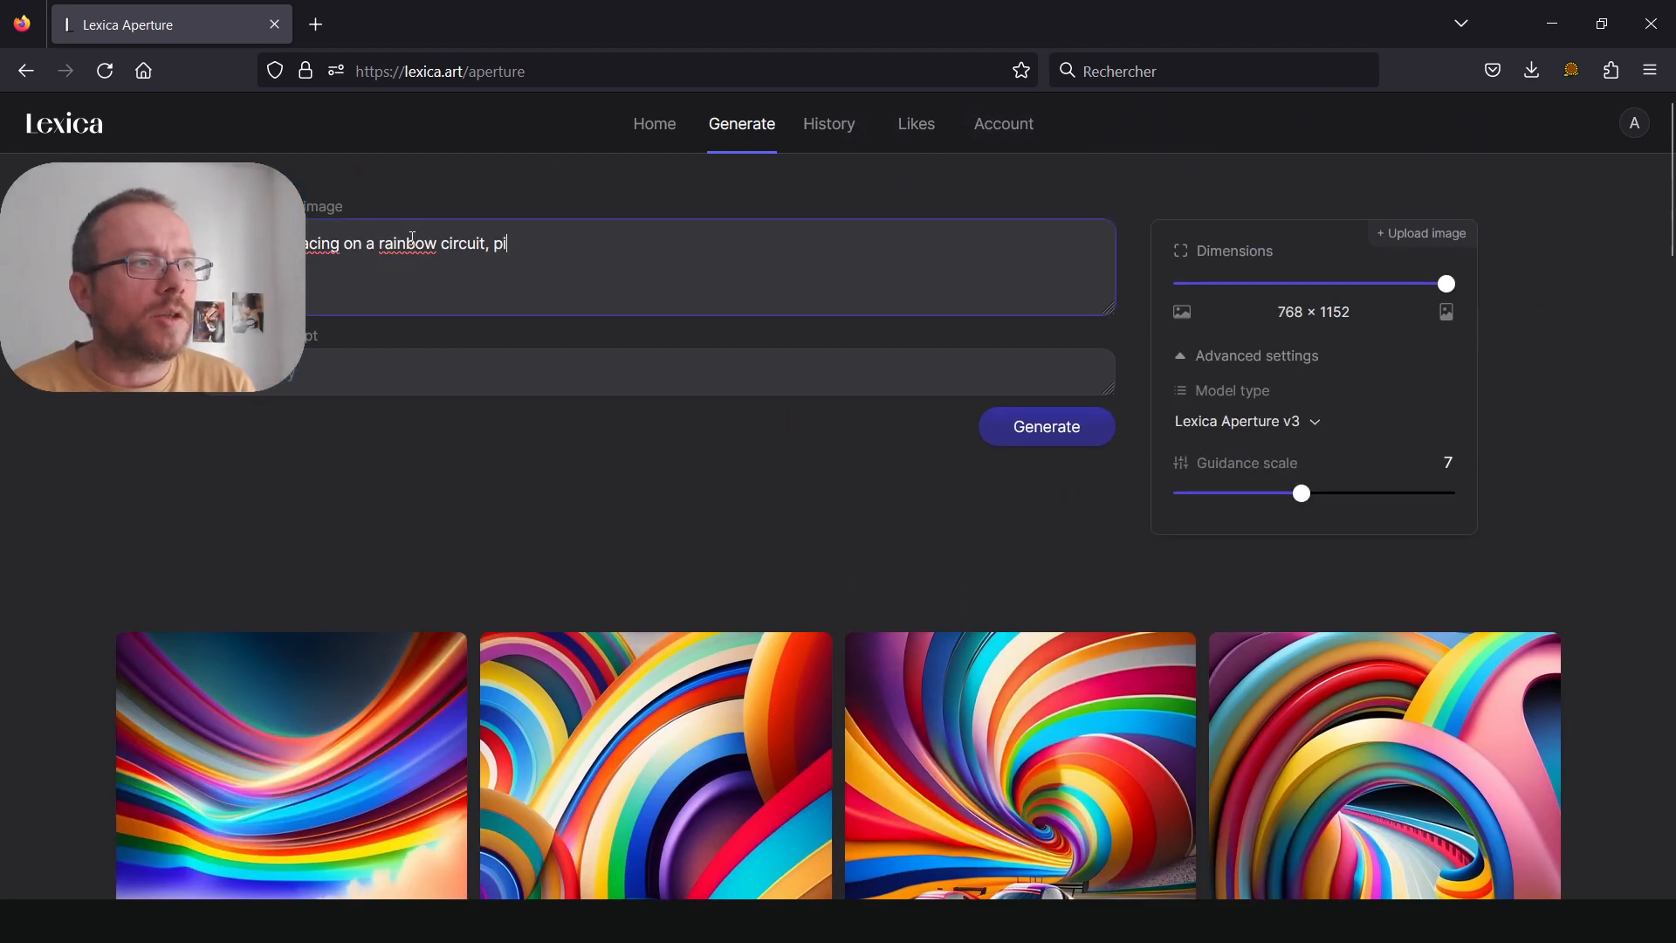
{"action": "type", "text": "pixel art style"}
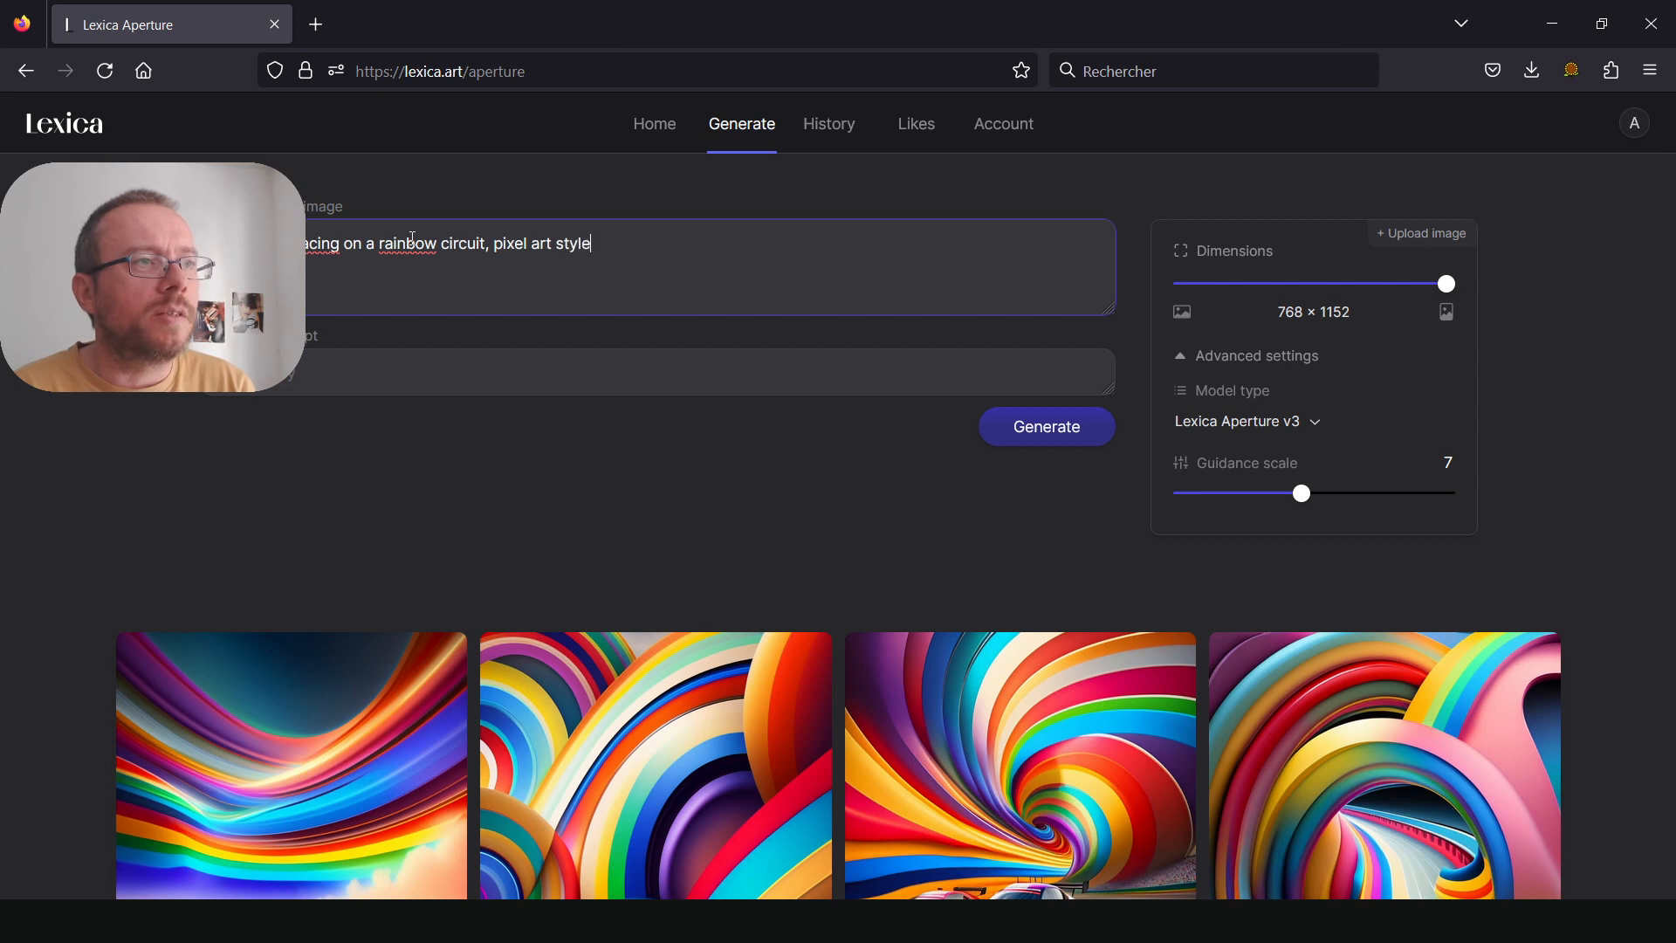
{"action": "type", "text": ", black and "}
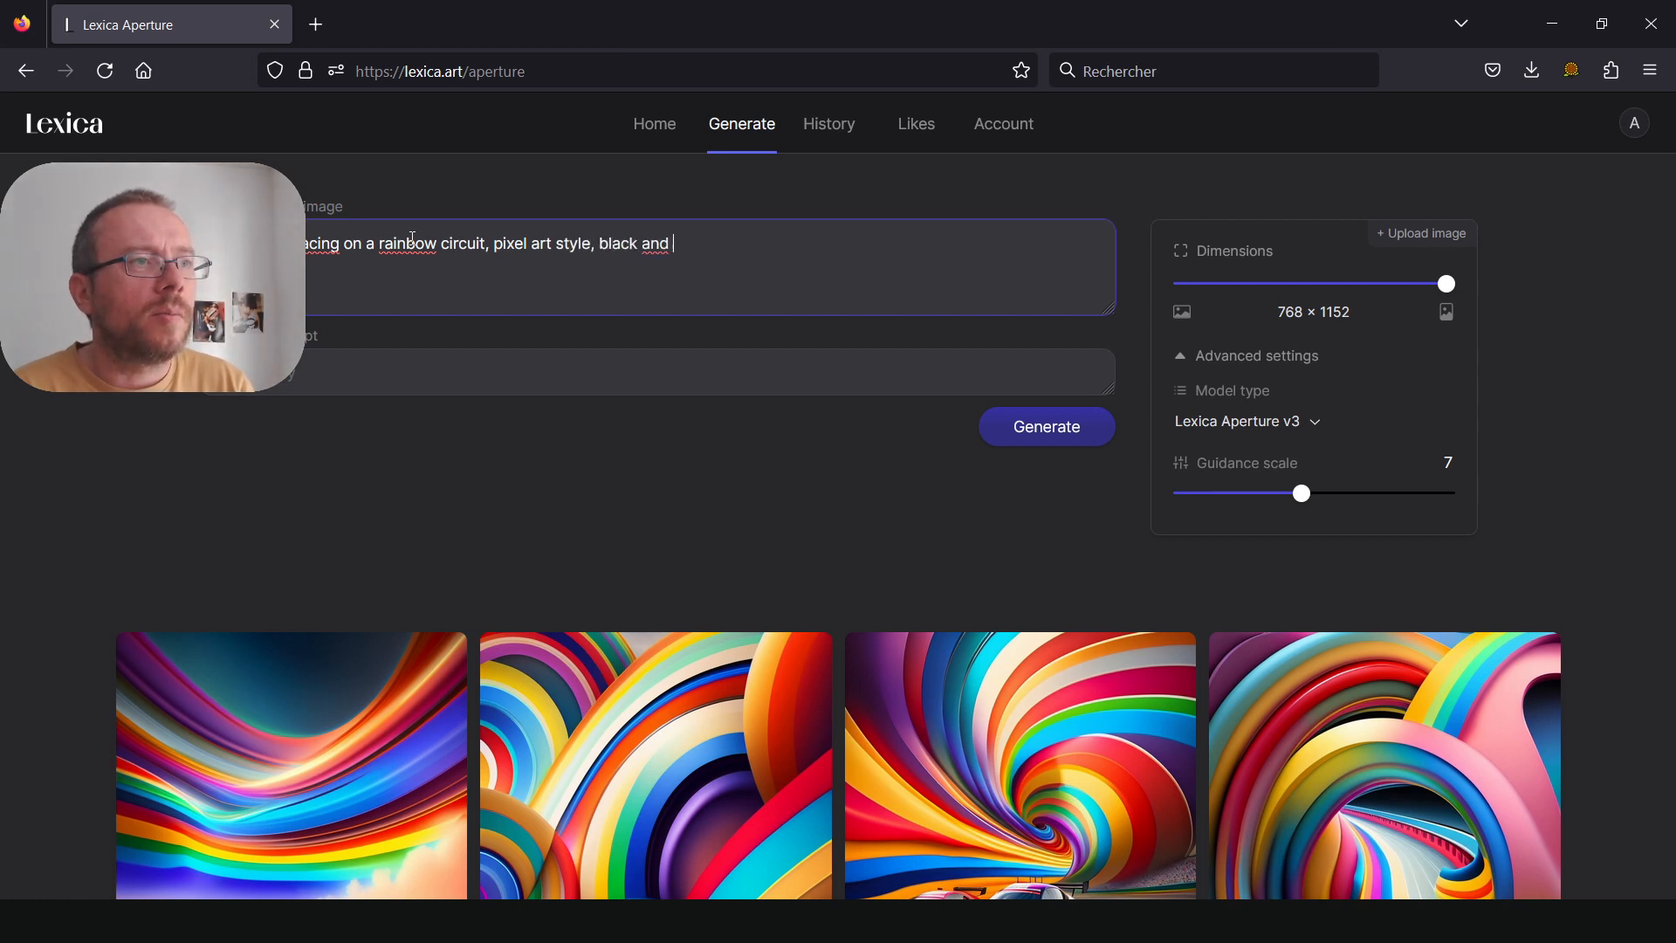
{"action": "type", "text": "white,"}
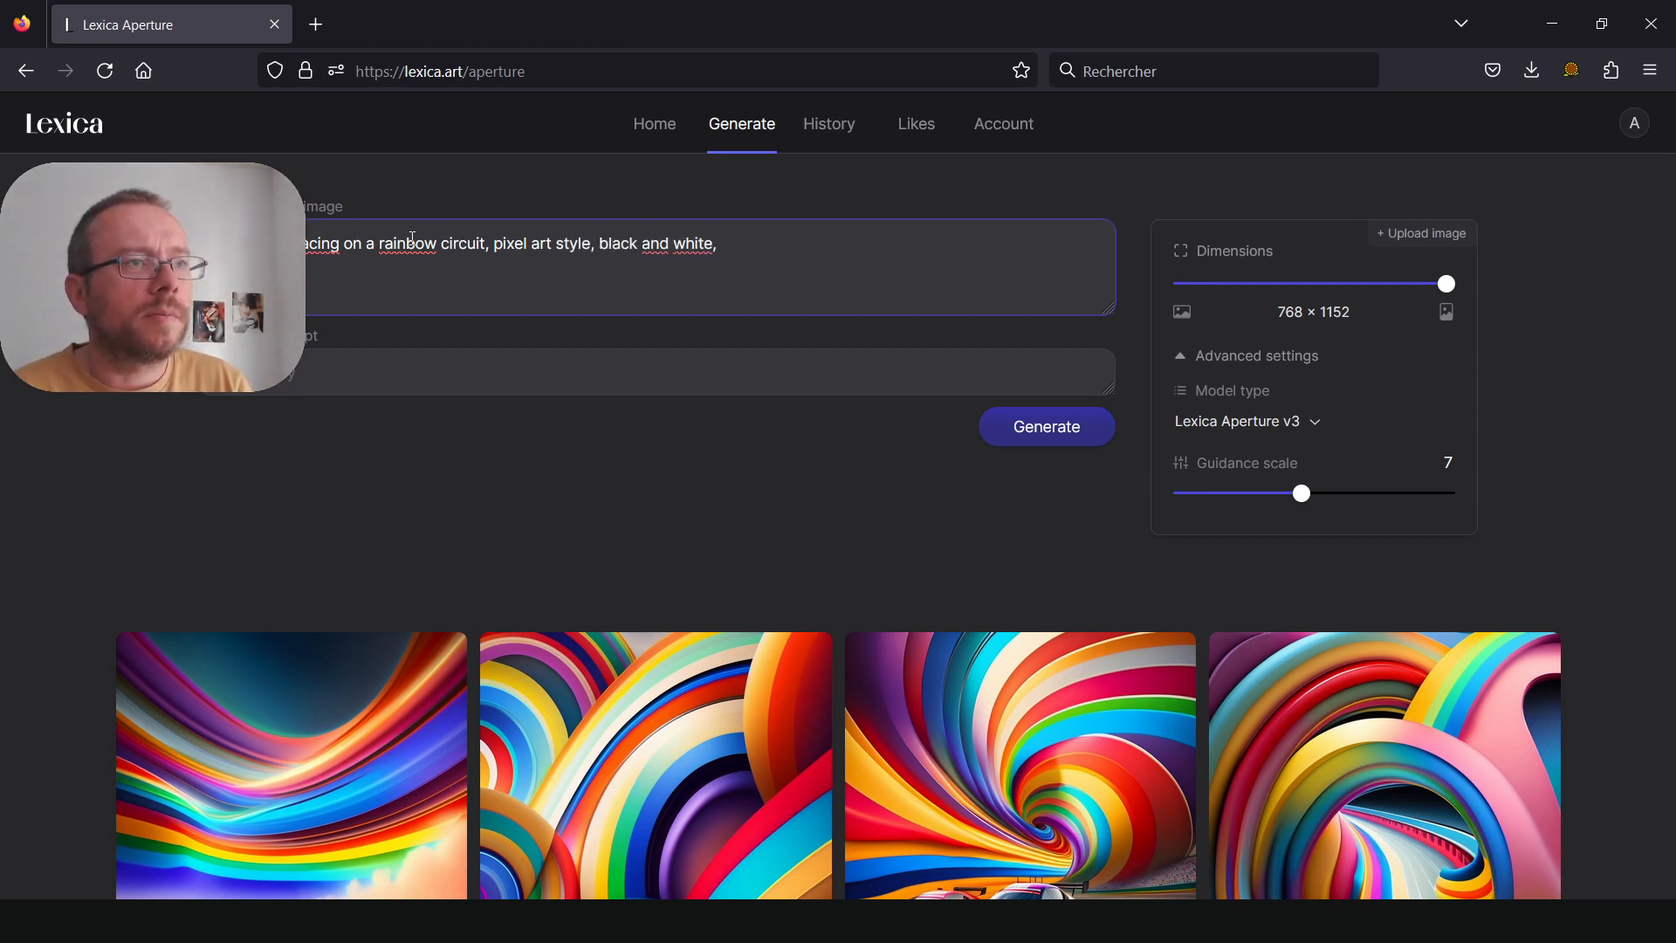
{"action": "type", "text": " urban setting"}
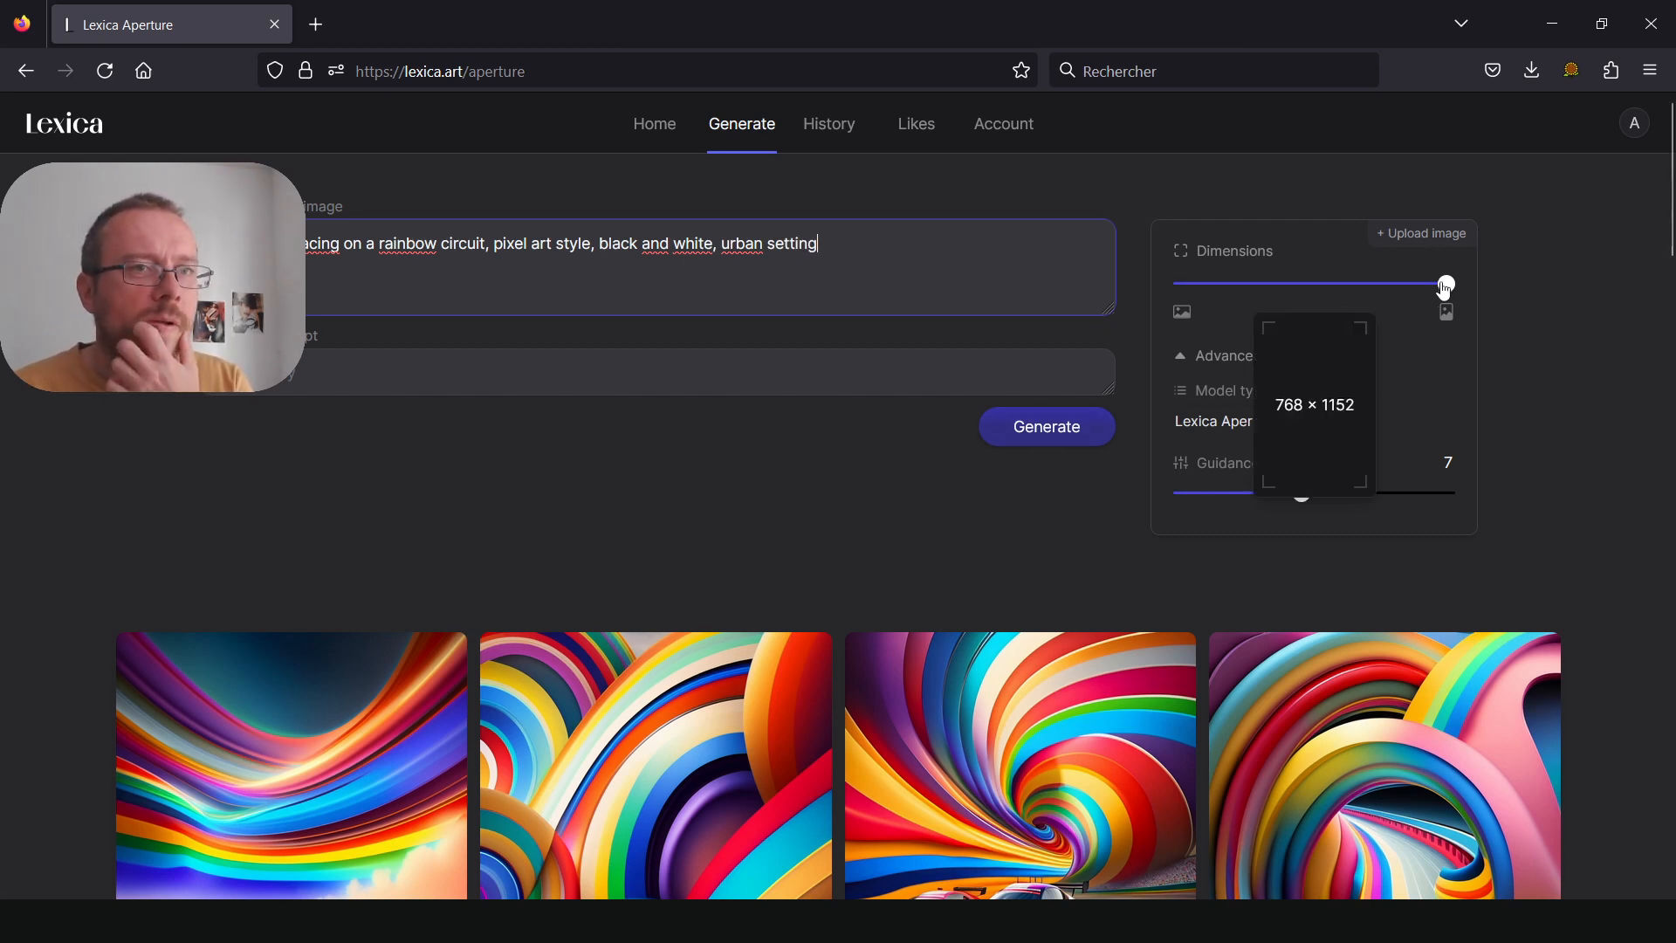
Set the image dimensions to the landscape format 1152 × 768
{"action": "scroll", "coordinate": [966, 402], "scroll_direction": "down", "scroll_amount": 2}
{"action": "scroll", "coordinate": [965, 402], "scroll_direction": "up", "scroll_amount": 2}
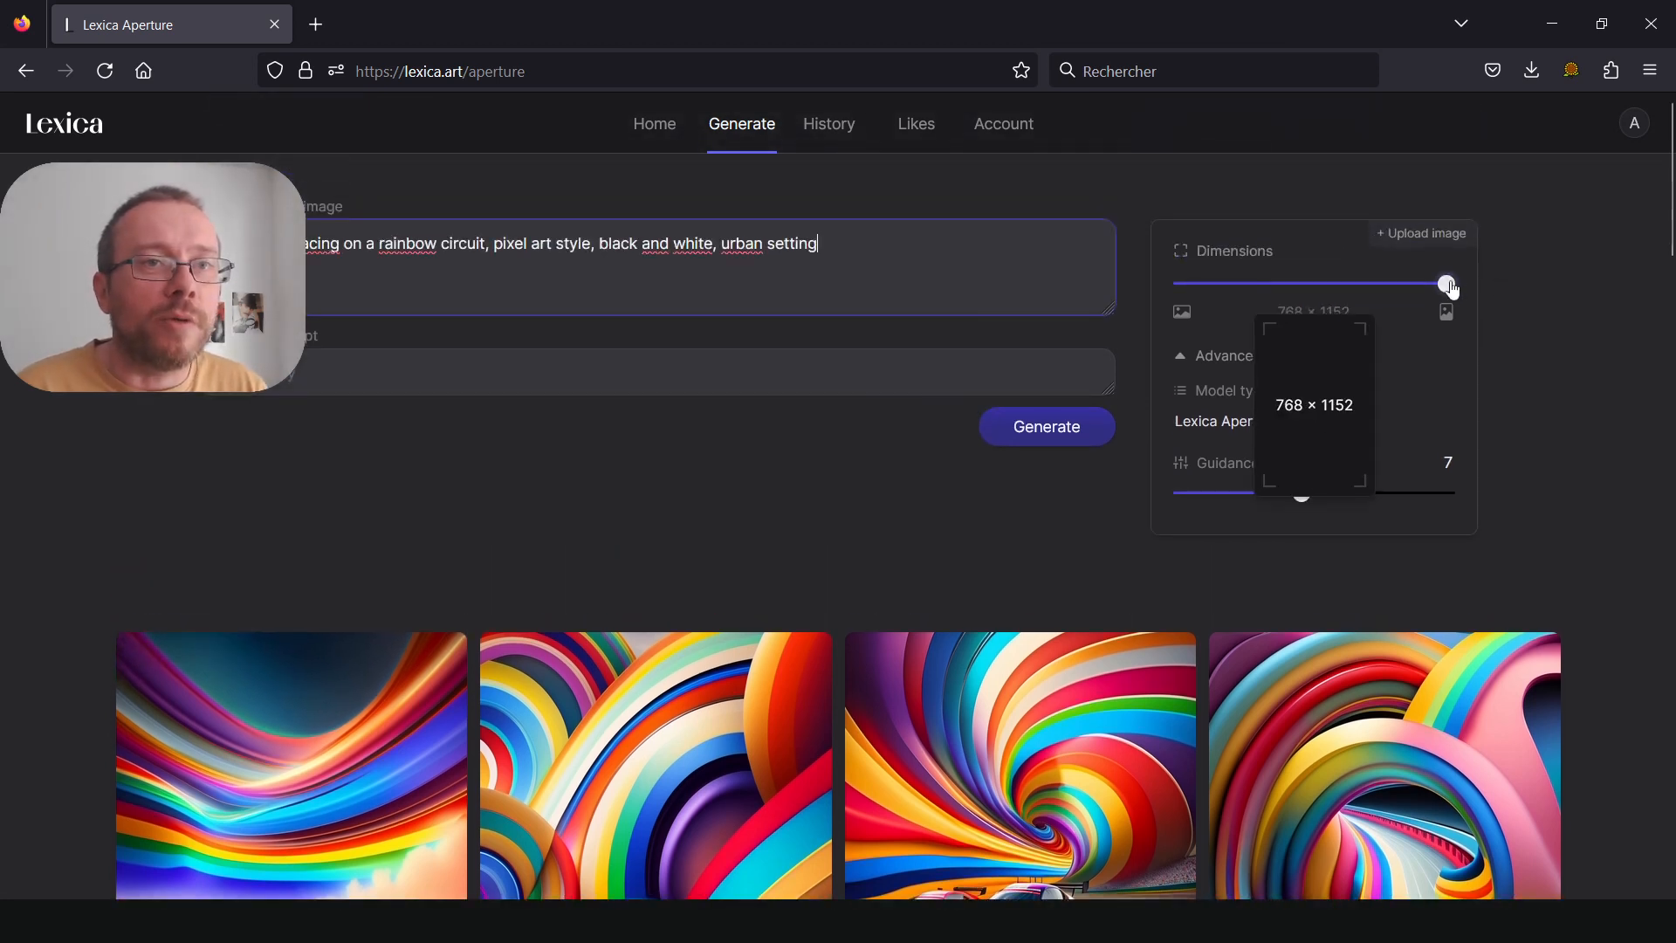
{"action": "mouse_move", "coordinate": [1446, 285]}
{"action": "left_mouse_down"}
{"action": "mouse_move", "coordinate": [1248, 286]}
{"action": "mouse_move", "coordinate": [1436, 289]}
{"action": "left_mouse_up"}
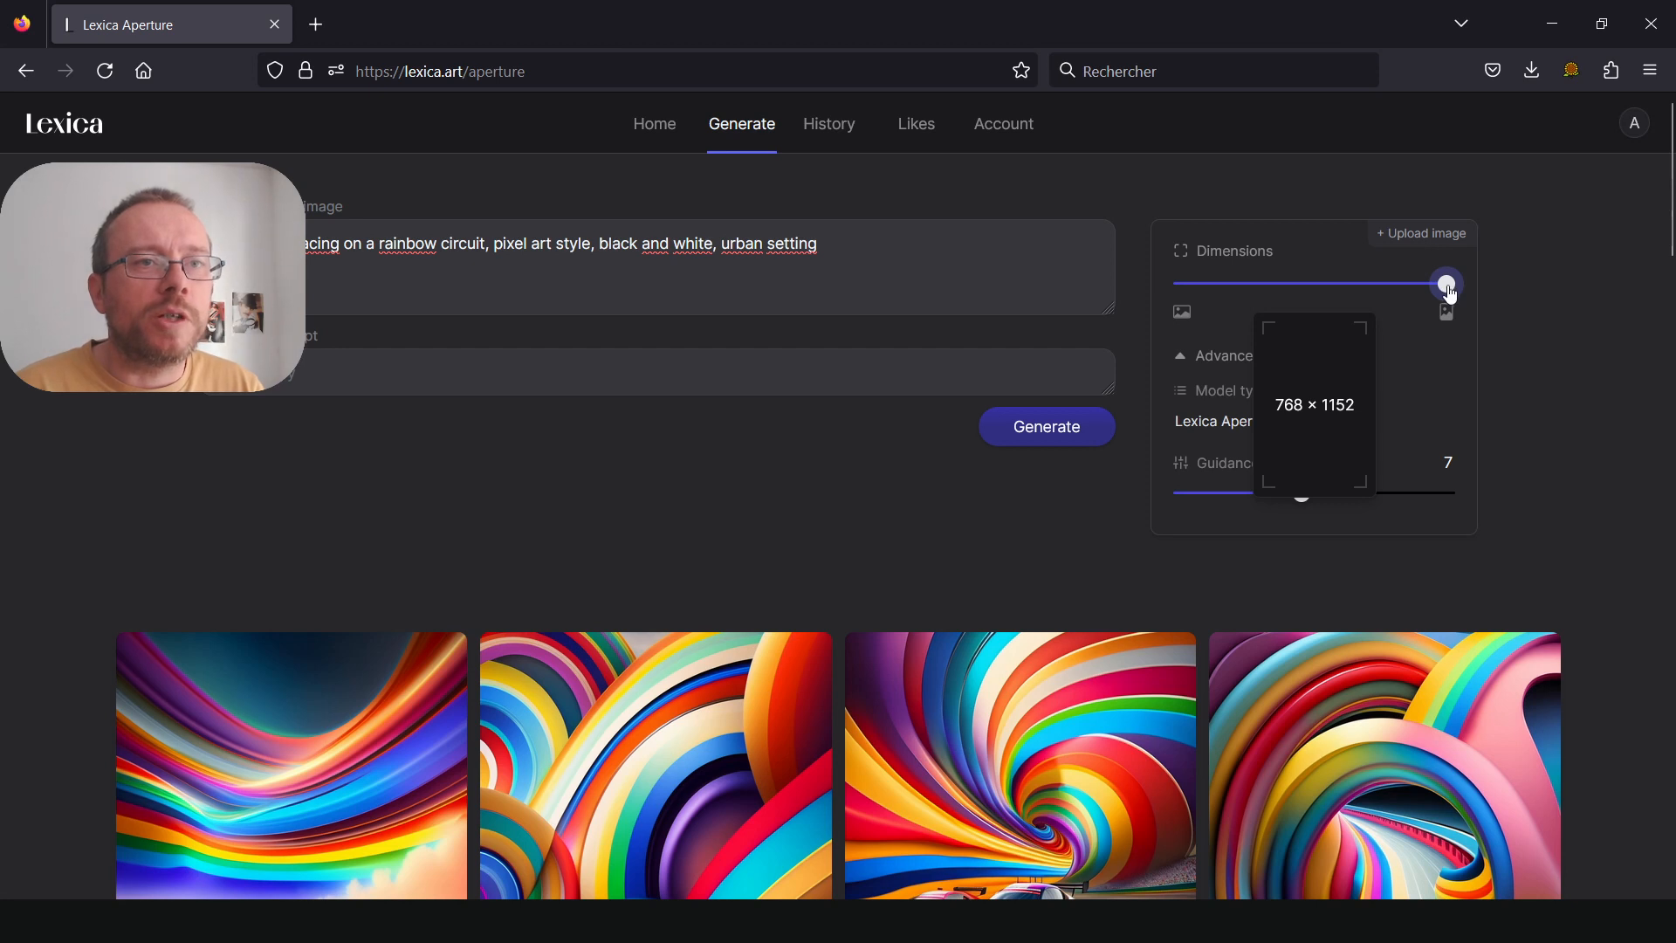
{"action": "left_click_drag", "start_coordinate": [1450, 294], "coordinate": [1183, 292]}
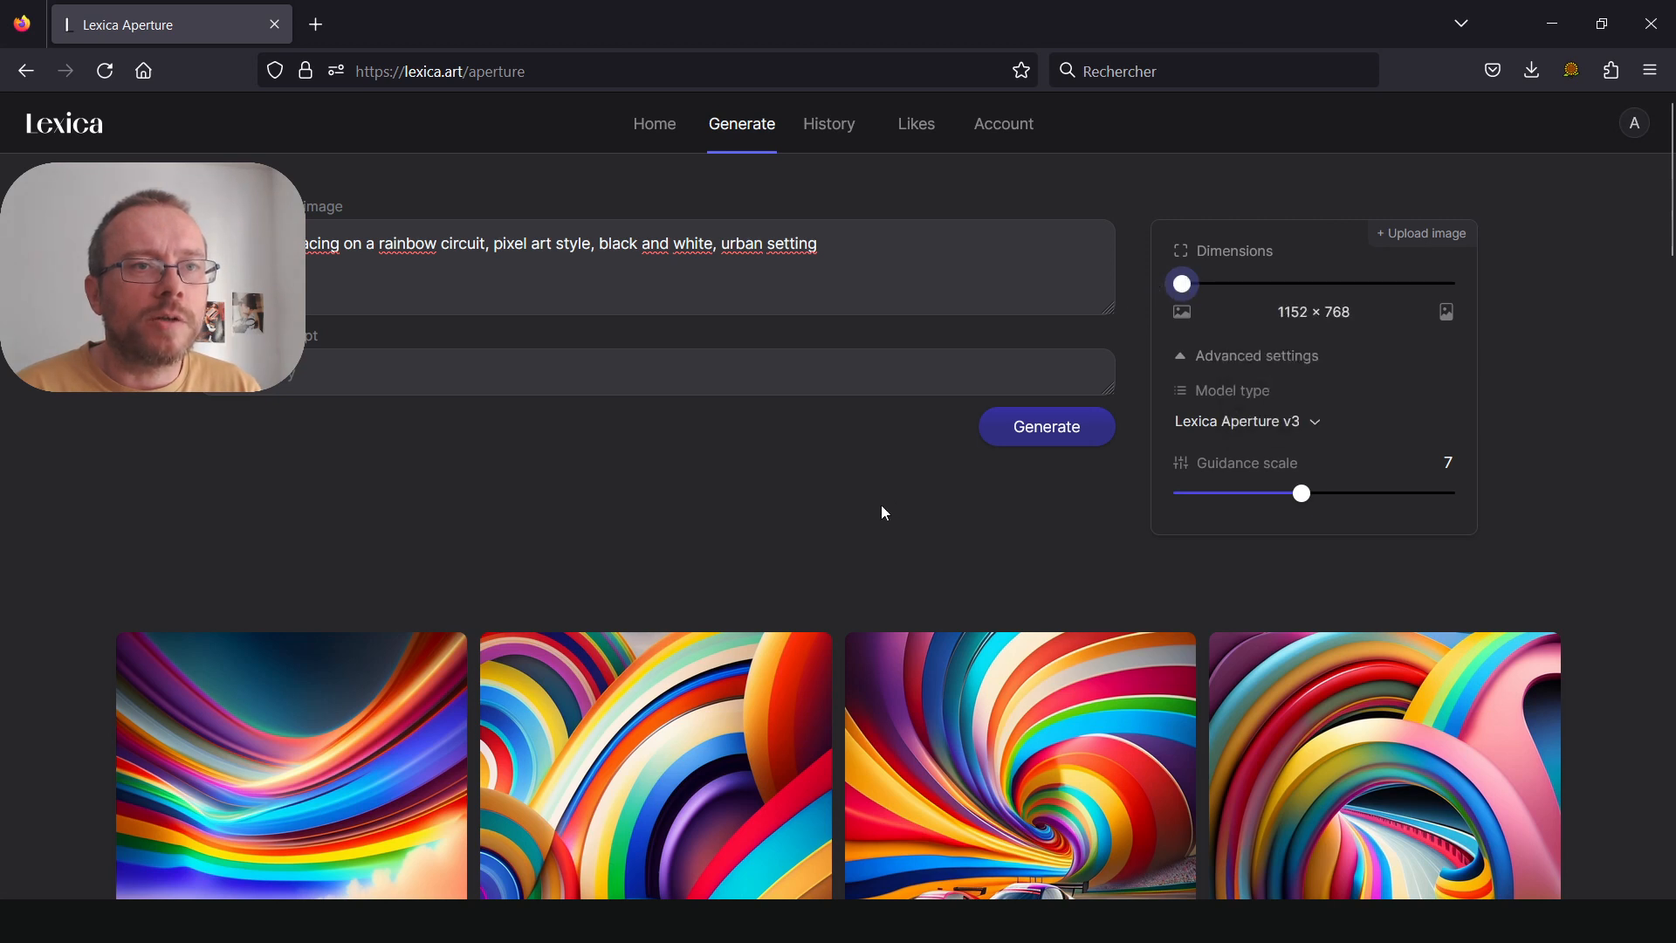
Try switching the model type between Lexica Aperture v2 and v3, ending on Lexica Aperture v2
{"action": "left_click", "coordinate": [1282, 423]}
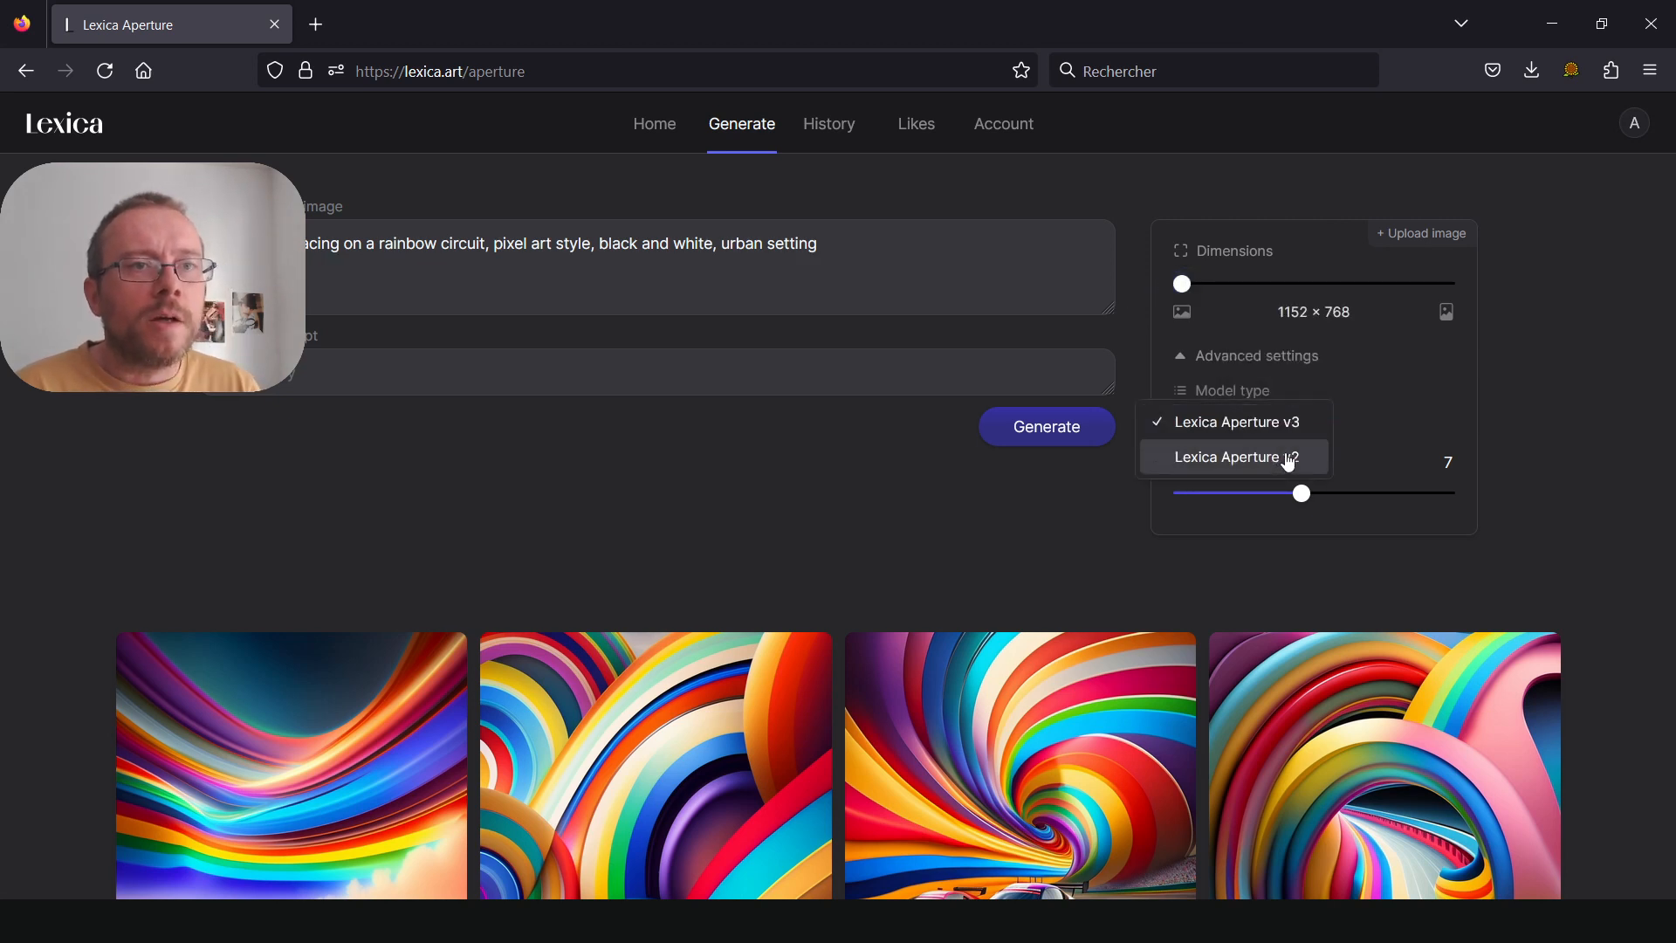
{"action": "left_click", "coordinate": [1299, 461]}
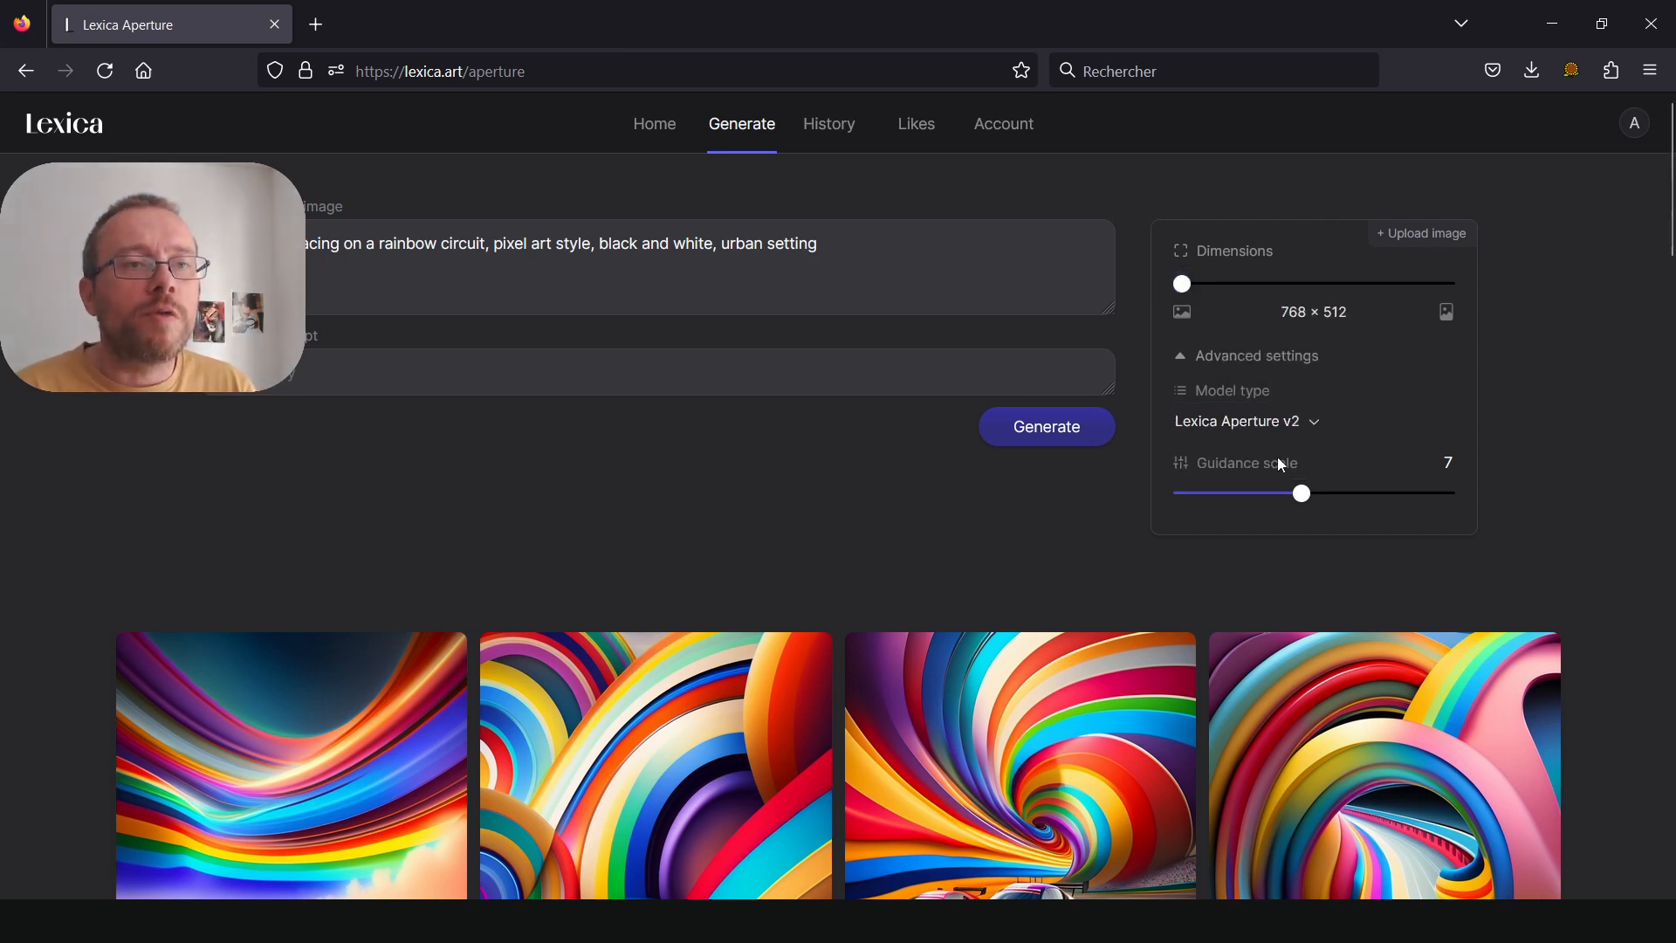
{"action": "left_click", "coordinate": [1280, 422]}
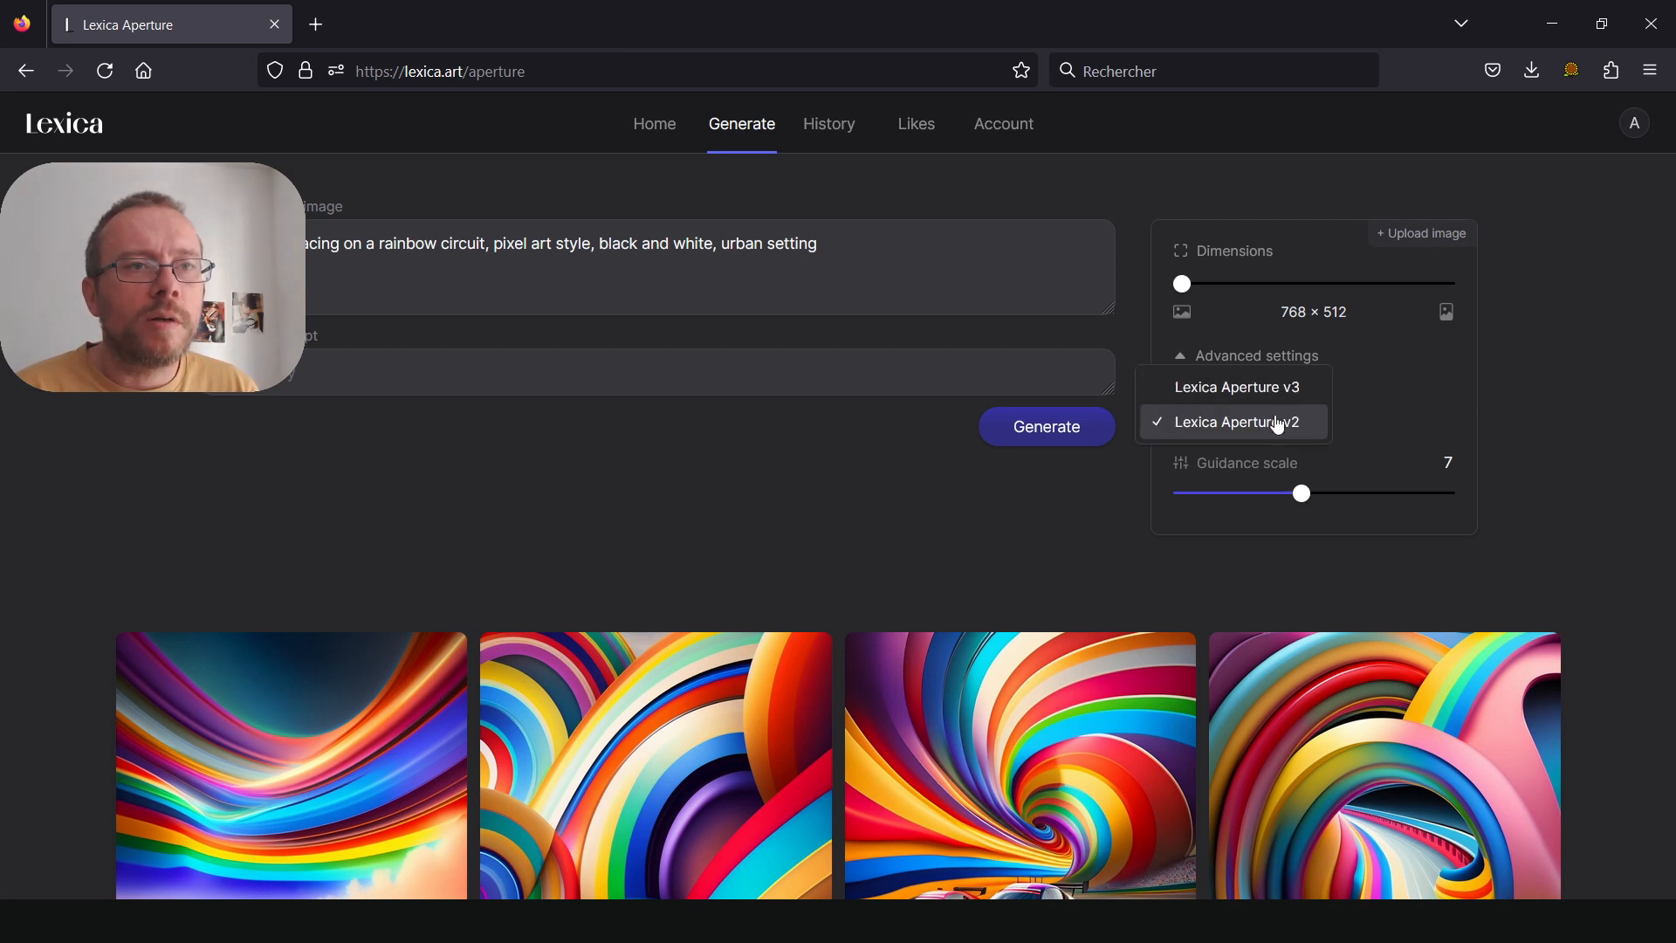
{"action": "left_click", "coordinate": [1275, 423]}
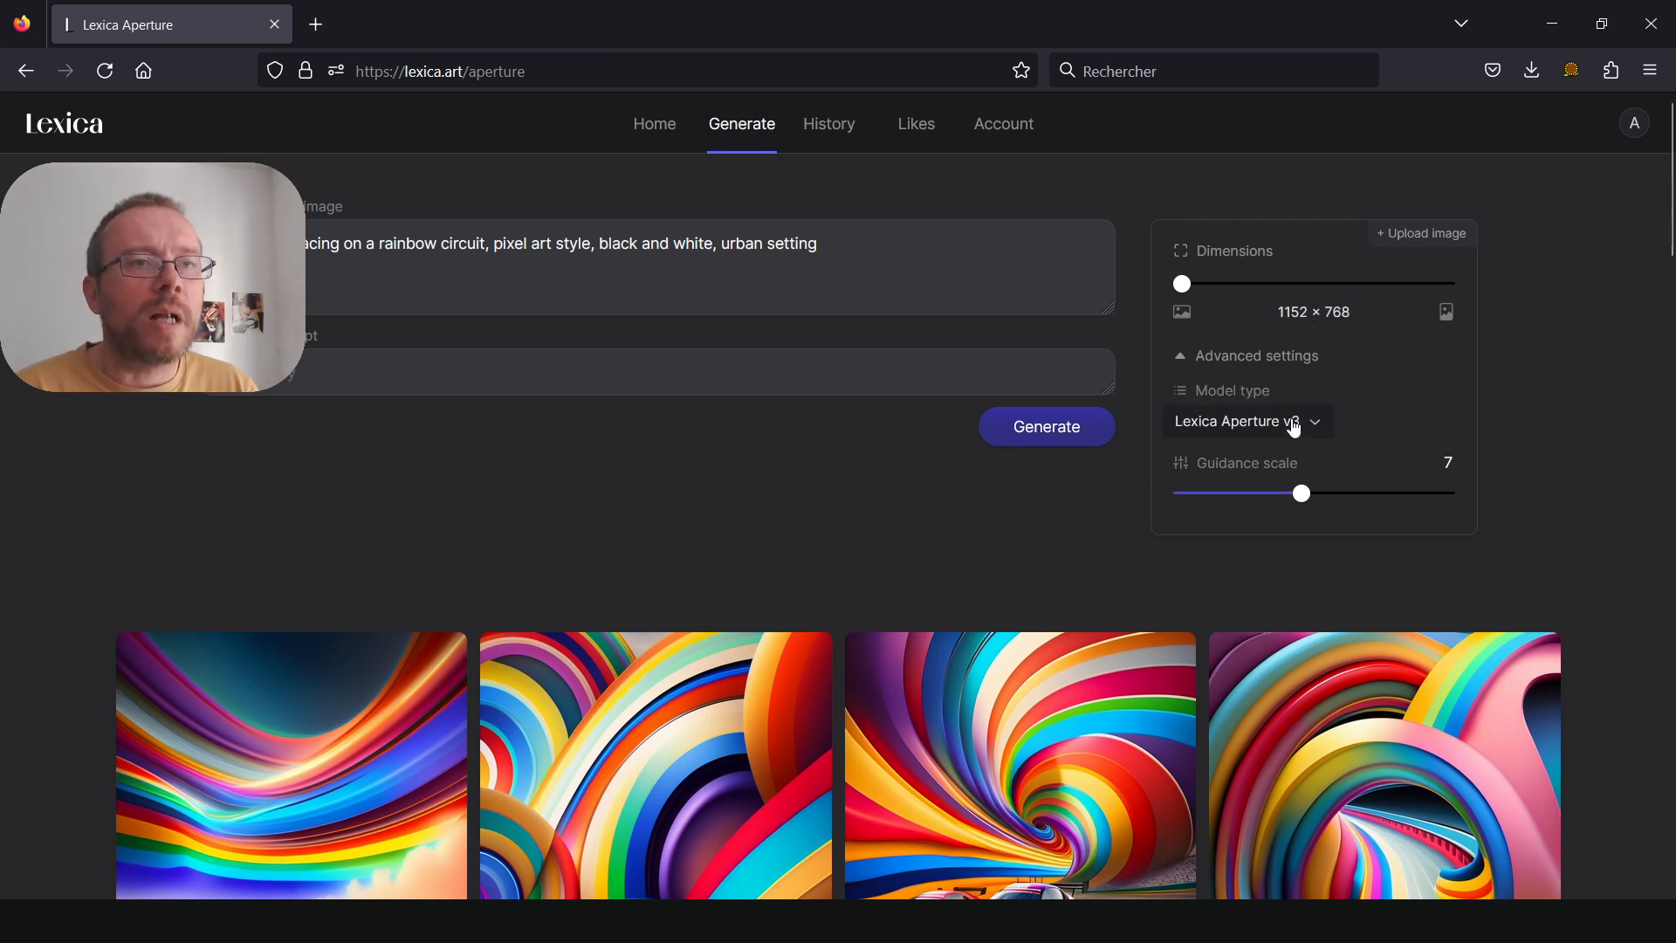
{"action": "left_click", "coordinate": [1294, 427]}
{"action": "left_click", "coordinate": [1280, 469]}
Lower the guidance scale to 5 and generate images from the current description
{"action": "scroll", "coordinate": [1025, 499], "scroll_direction": "down", "scroll_amount": 2}
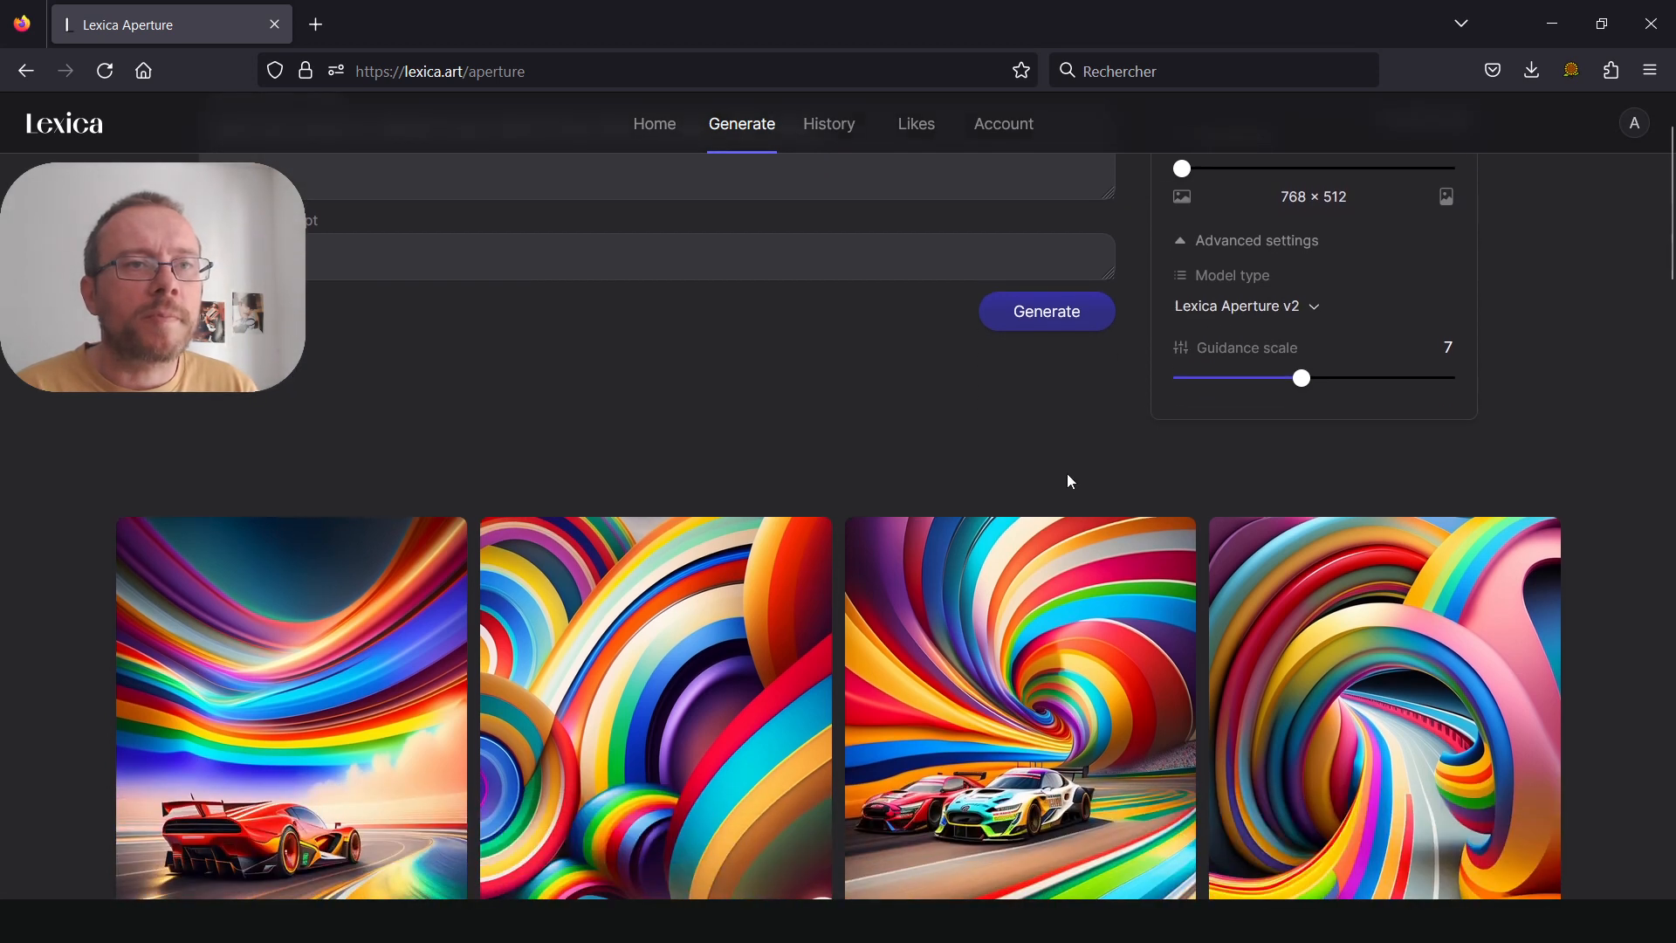
{"action": "mouse_move", "coordinate": [1305, 392]}
{"action": "left_mouse_down"}
{"action": "mouse_move", "coordinate": [1250, 382]}
{"action": "mouse_move", "coordinate": [1448, 374]}
{"action": "mouse_move", "coordinate": [1326, 379]}
{"action": "left_mouse_up"}
{"action": "scroll", "coordinate": [877, 460], "scroll_direction": "up", "scroll_amount": 2}
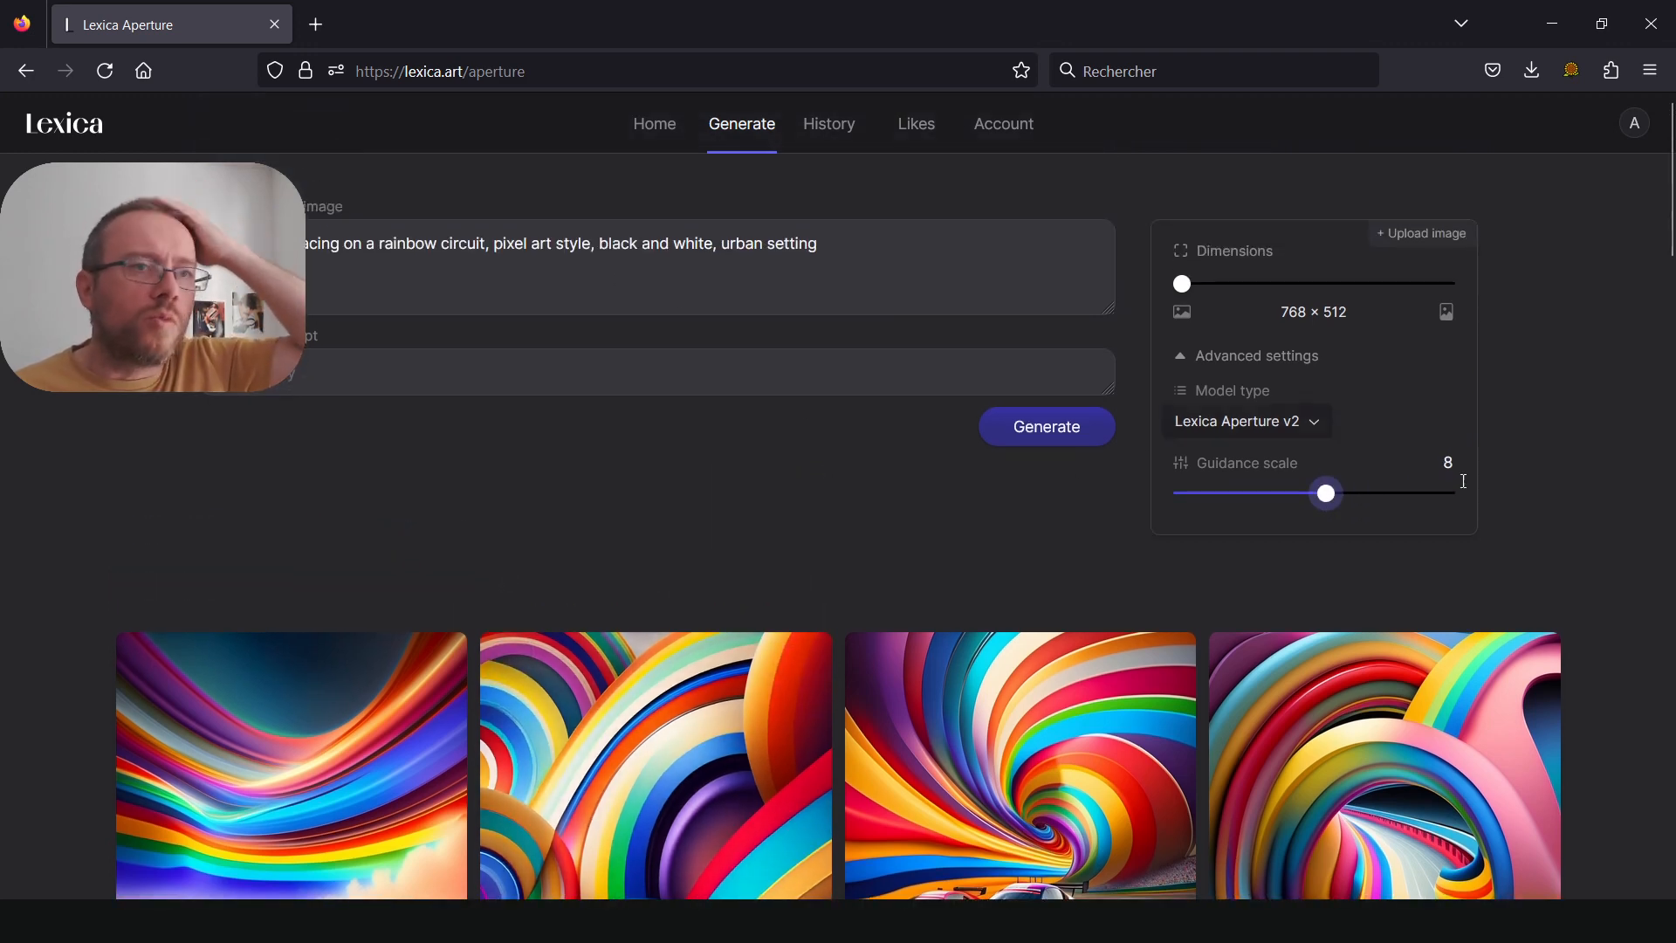
{"action": "left_click_drag", "start_coordinate": [1341, 509], "coordinate": [1257, 502]}
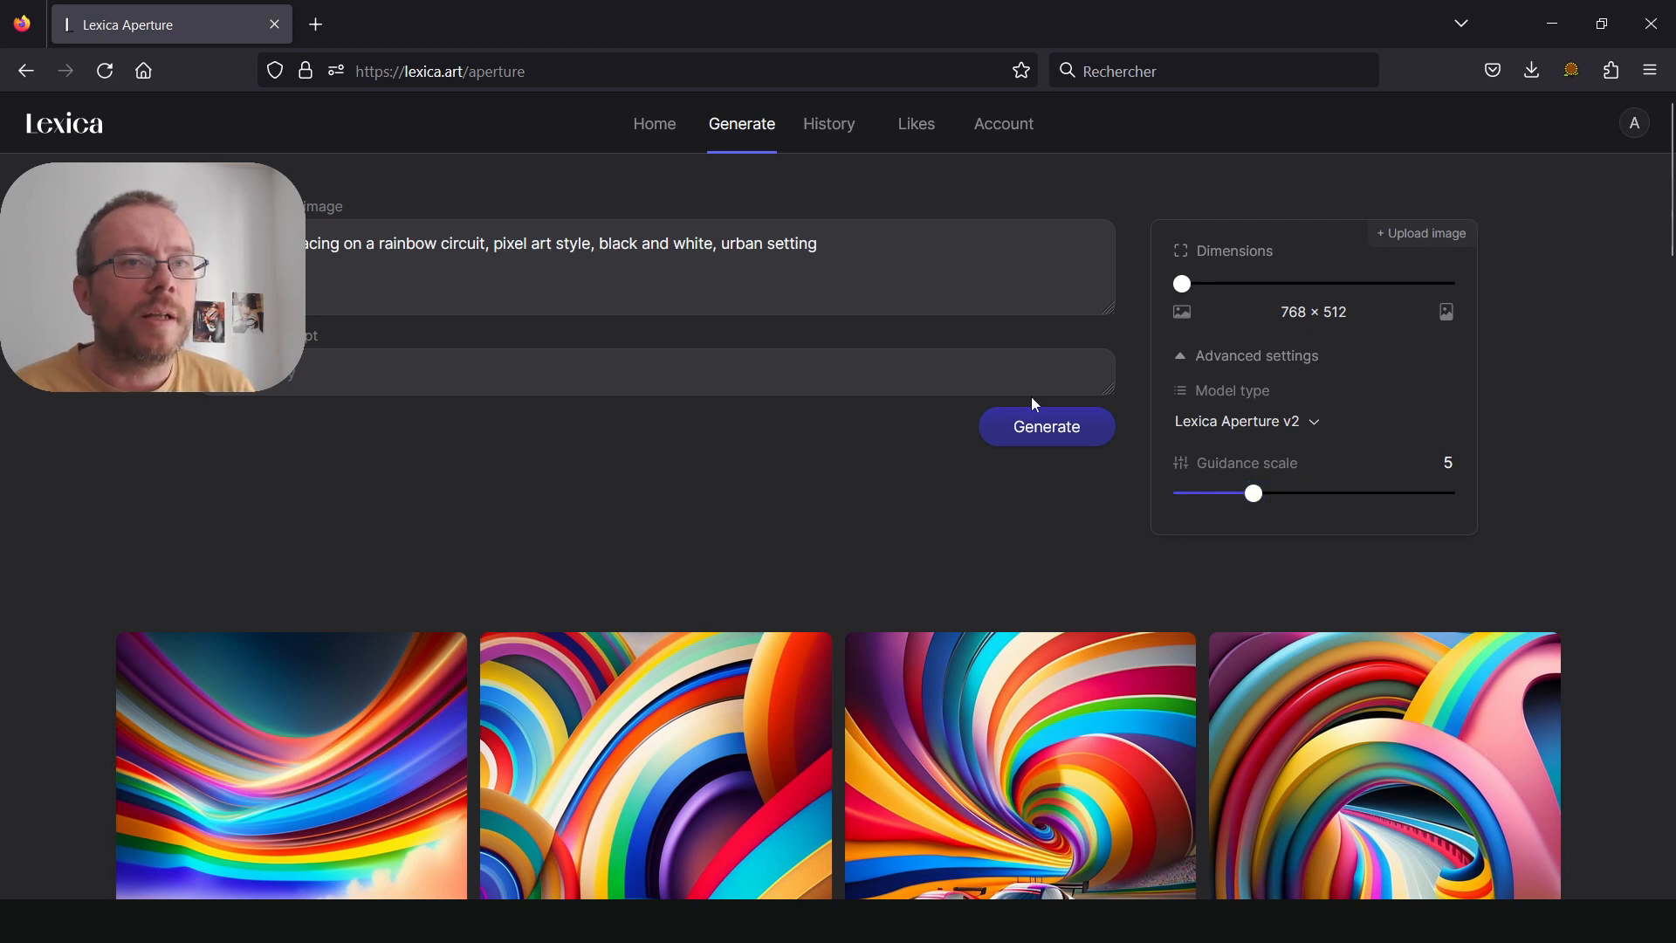
{"action": "left_click", "coordinate": [1050, 424]}
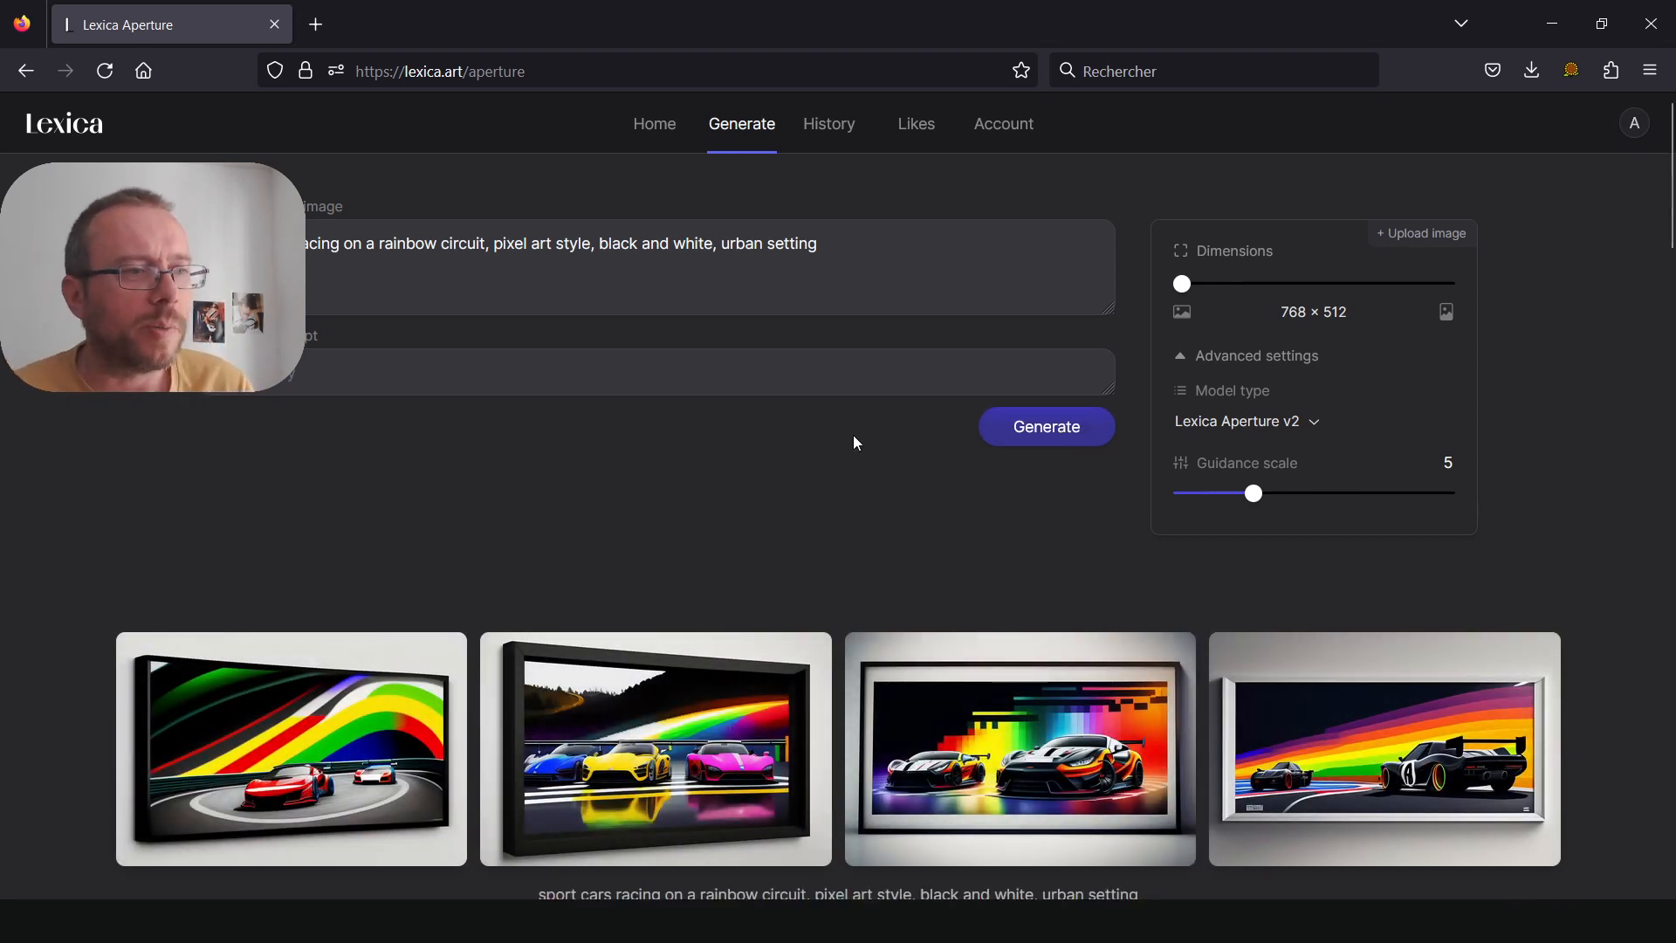
Enter "photograph frame, photo" as the negative prompt to keep picture frames out of the images
{"action": "scroll", "coordinate": [238, 487], "scroll_direction": "down", "scroll_amount": 1}
{"action": "scroll", "coordinate": [261, 487], "scroll_direction": "down", "scroll_amount": 1}
{"action": "scroll", "coordinate": [464, 522], "scroll_direction": "up", "scroll_amount": 2}
{"action": "left_click", "coordinate": [414, 368]}
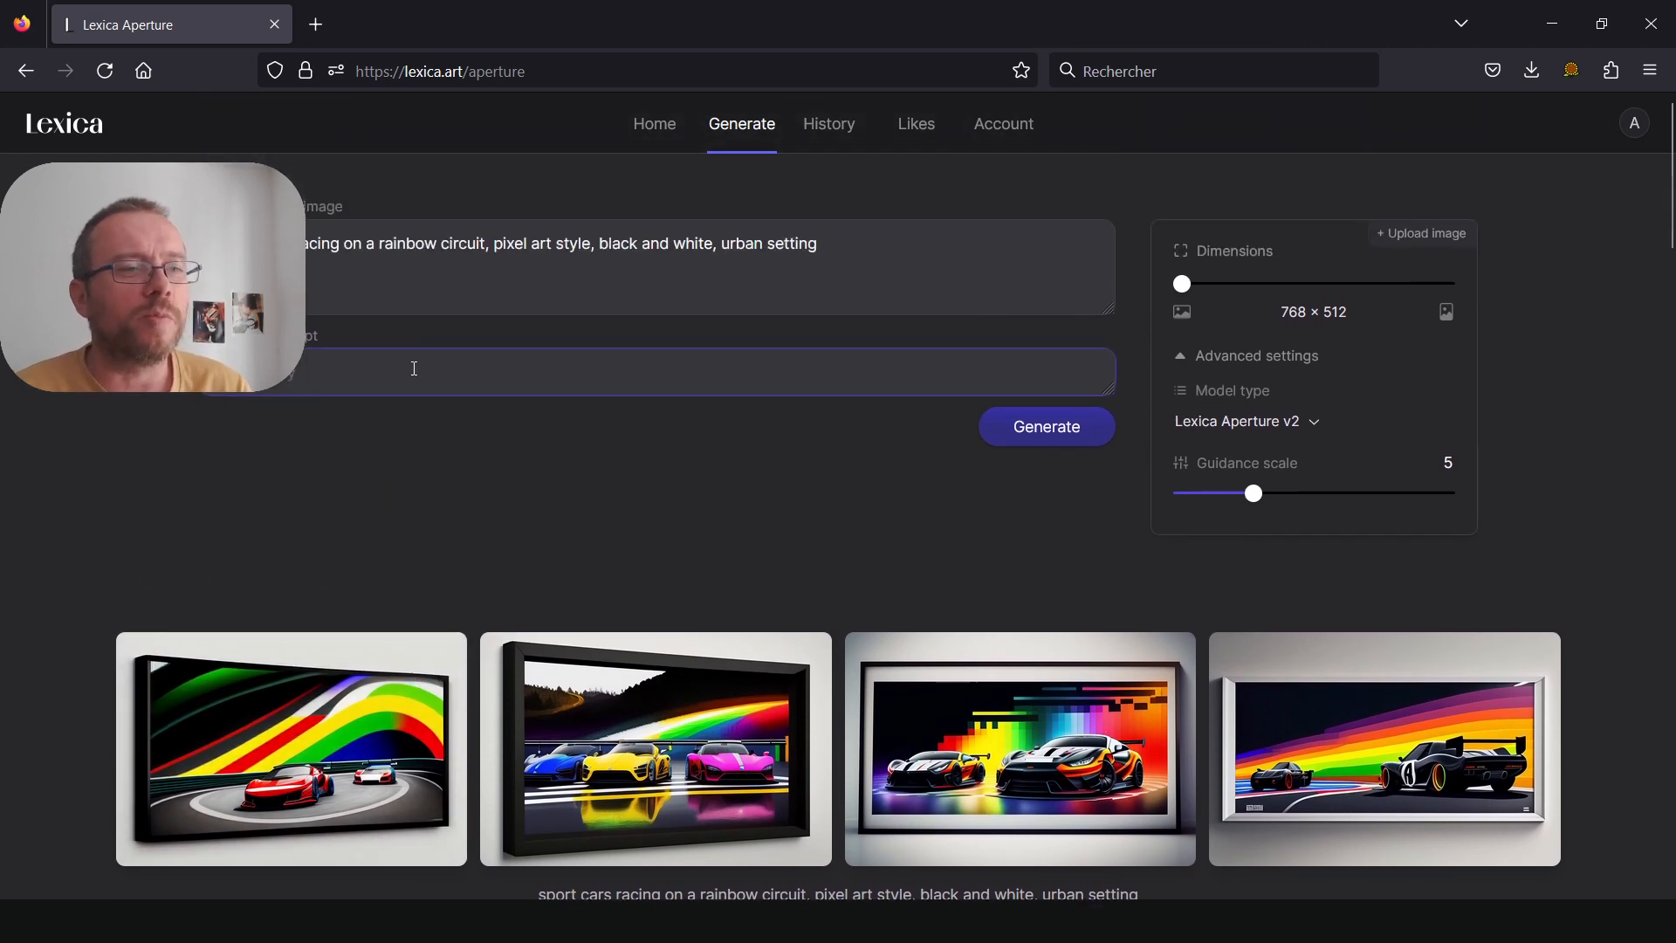
{"action": "scroll", "coordinate": [618, 708], "scroll_direction": "down", "scroll_amount": 3}
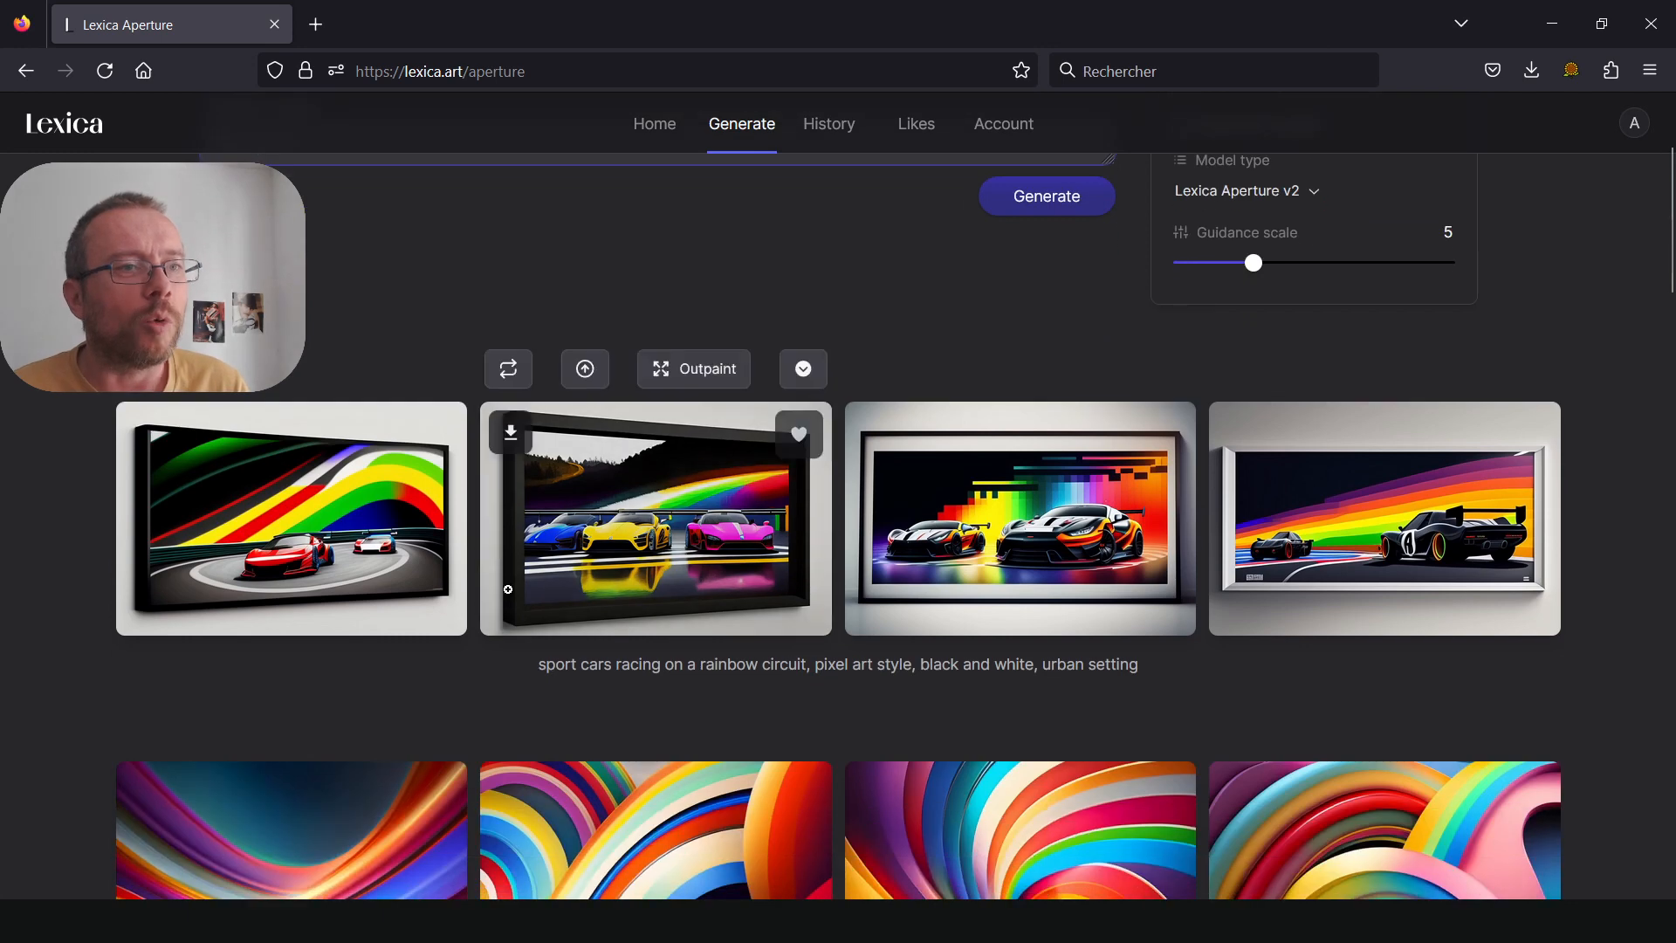
{"action": "scroll", "coordinate": [475, 358], "scroll_direction": "up", "scroll_amount": 3}
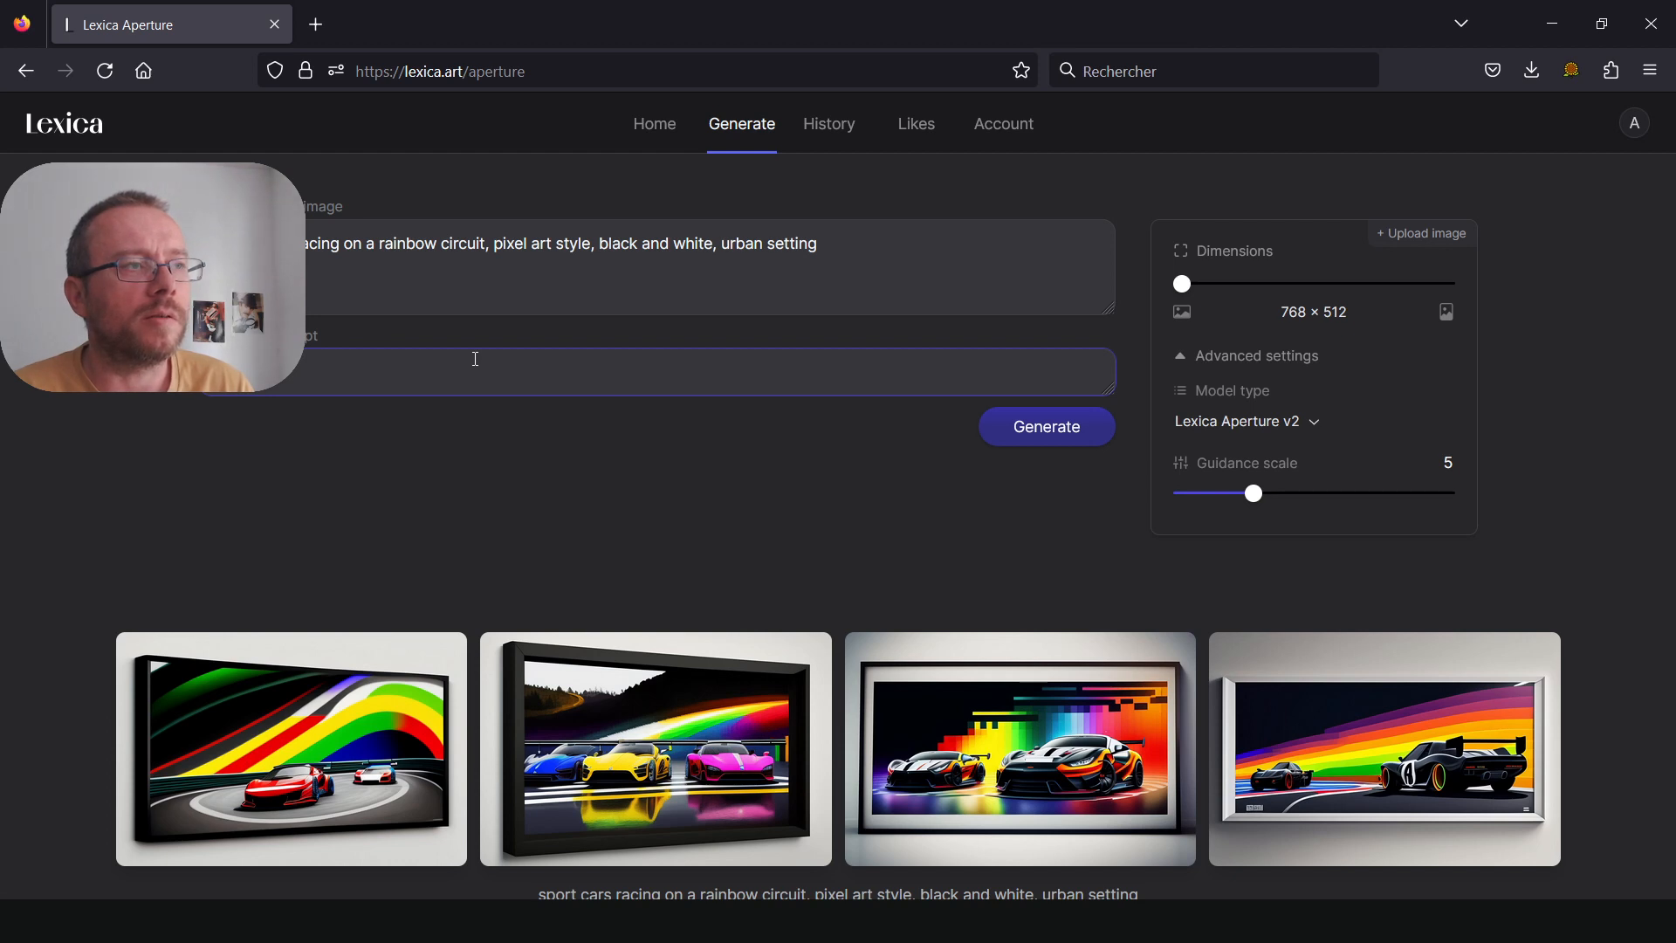
{"action": "type", "text": "tograph frami"}
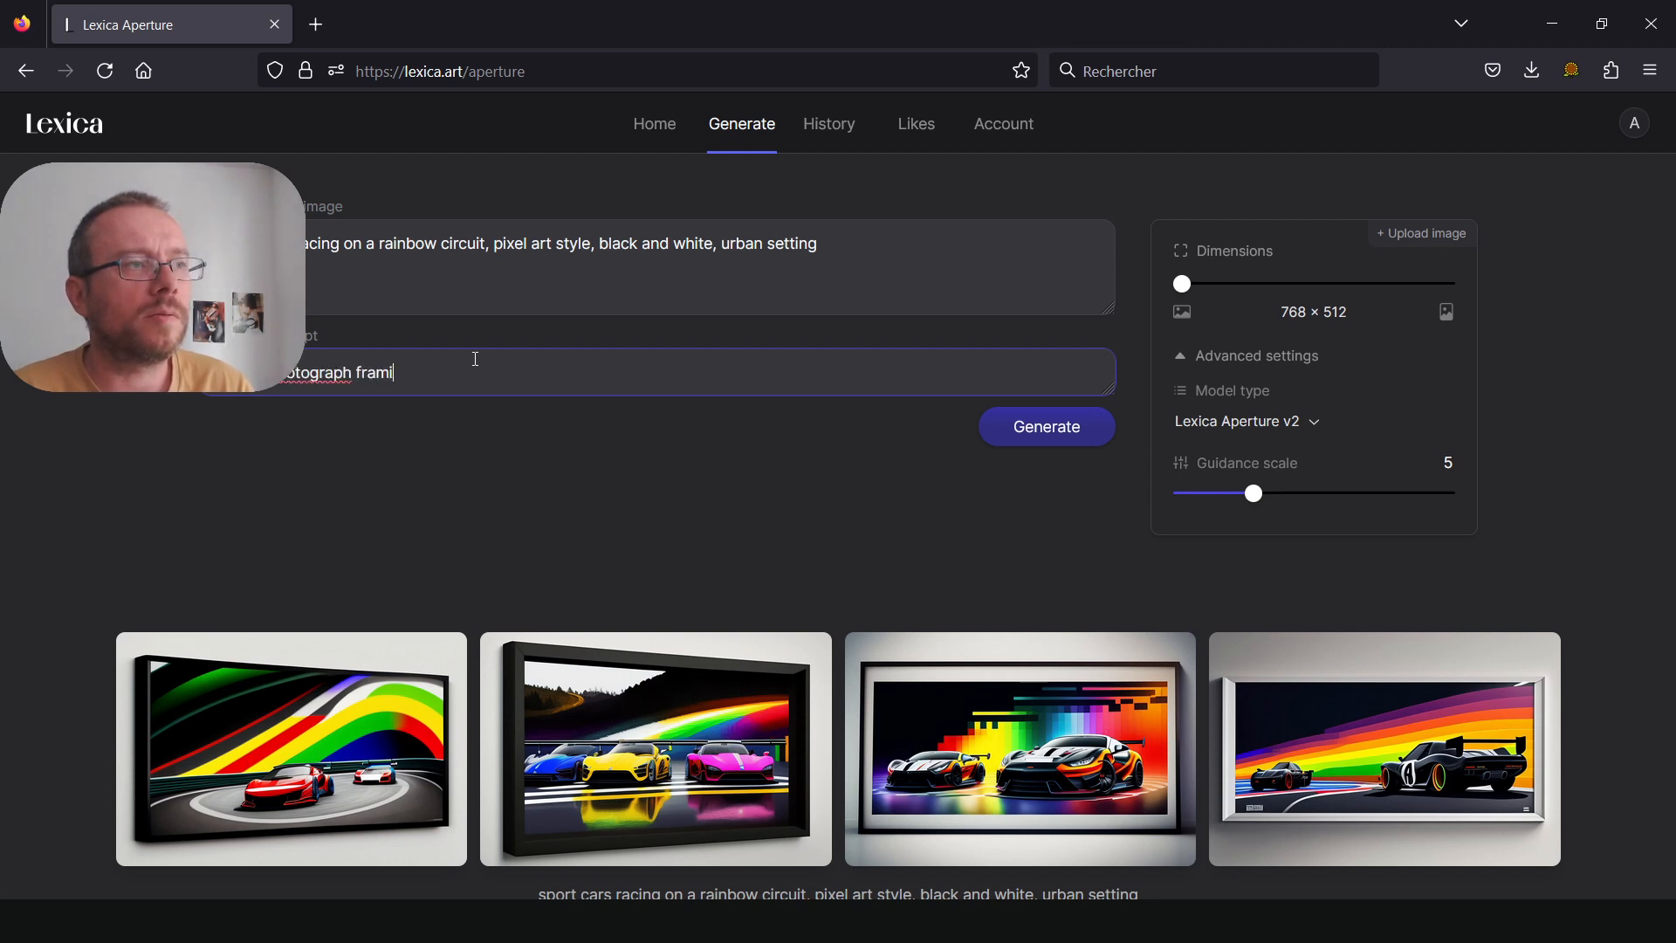
{"action": "key", "text": "BackSpace"}
{"action": "type", "text": "e"}
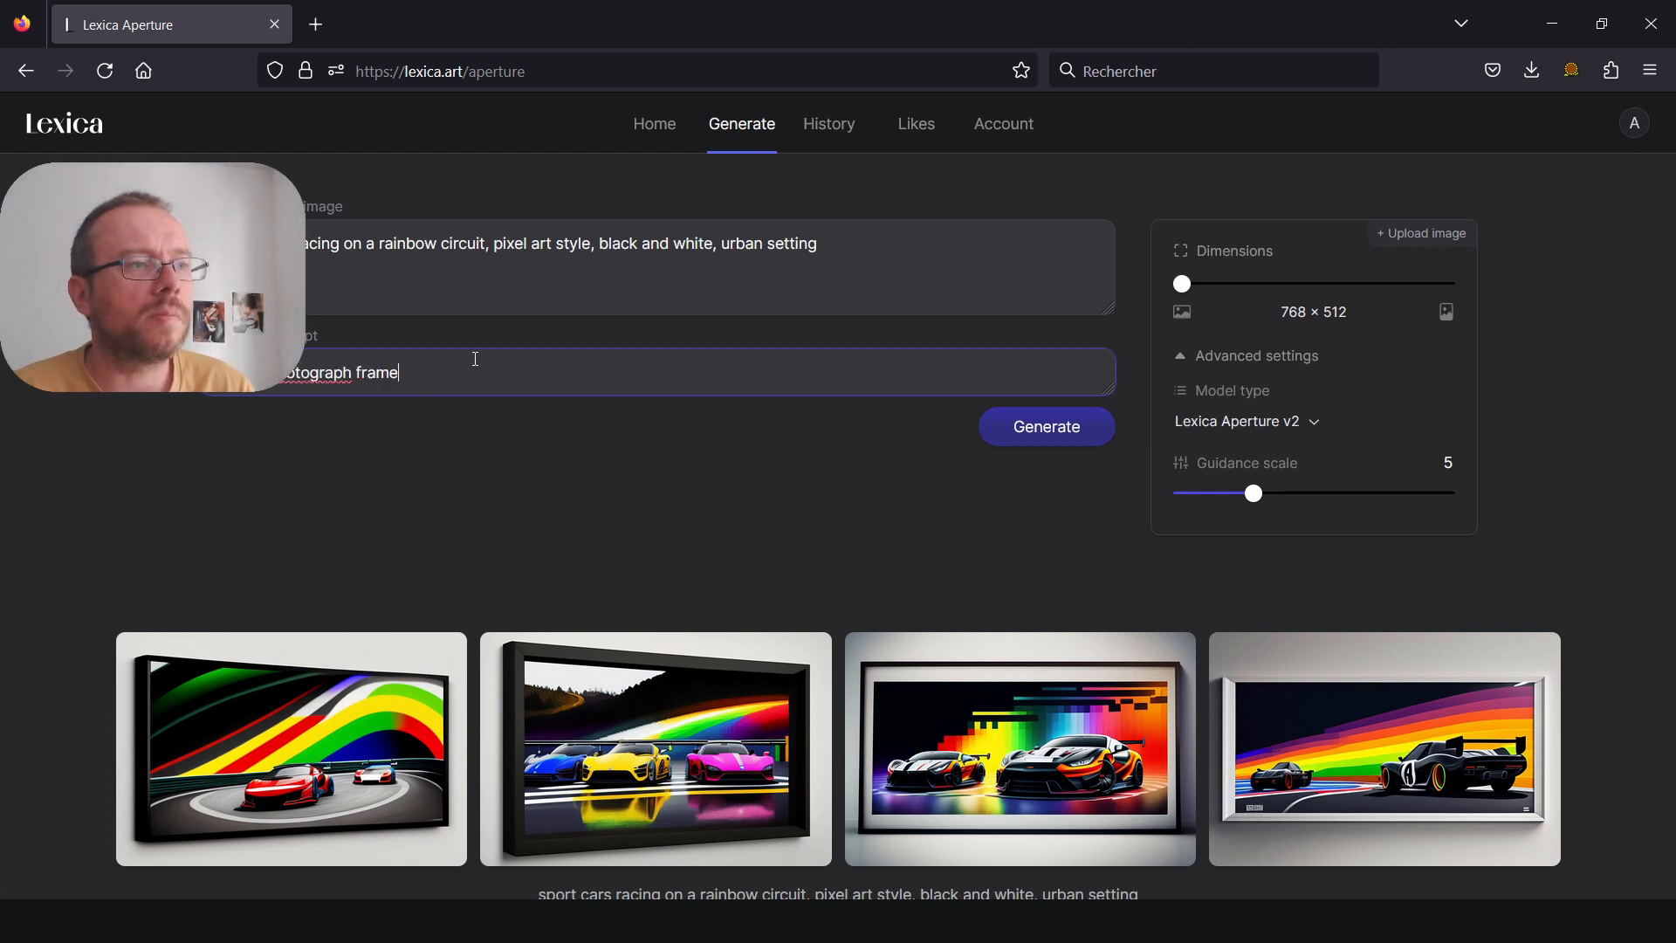
{"action": "type", "text": ", photo"}
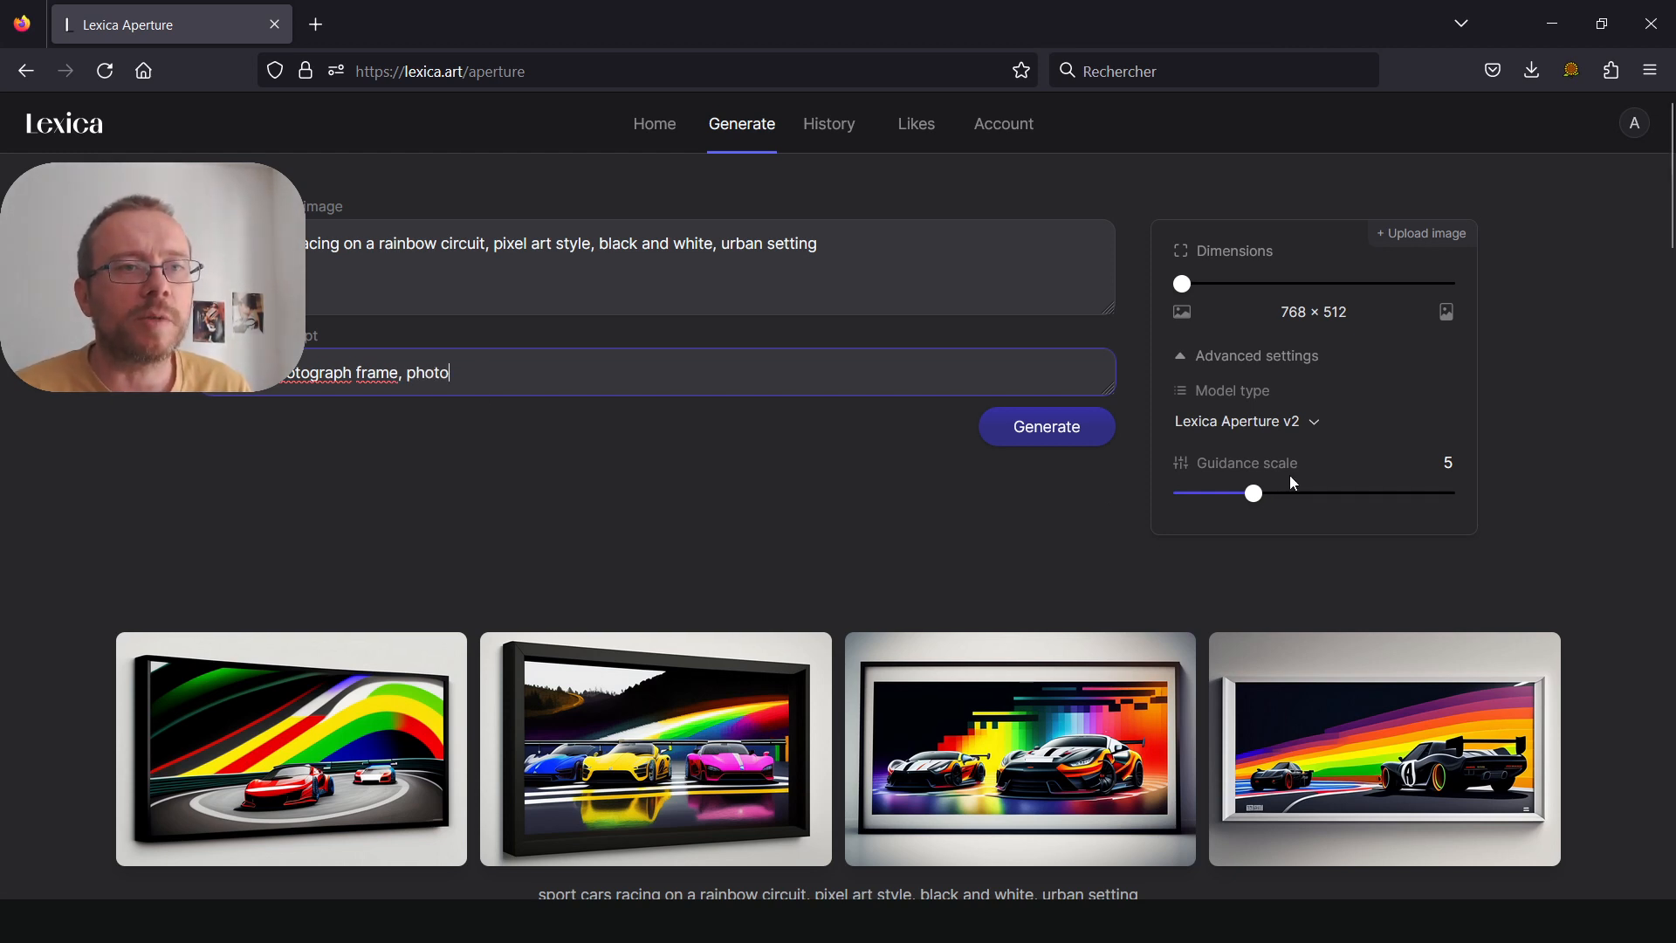
Generate the images again with the Lexica Aperture v3 model and a guidance scale of 7
{"action": "left_click", "coordinate": [1291, 426]}
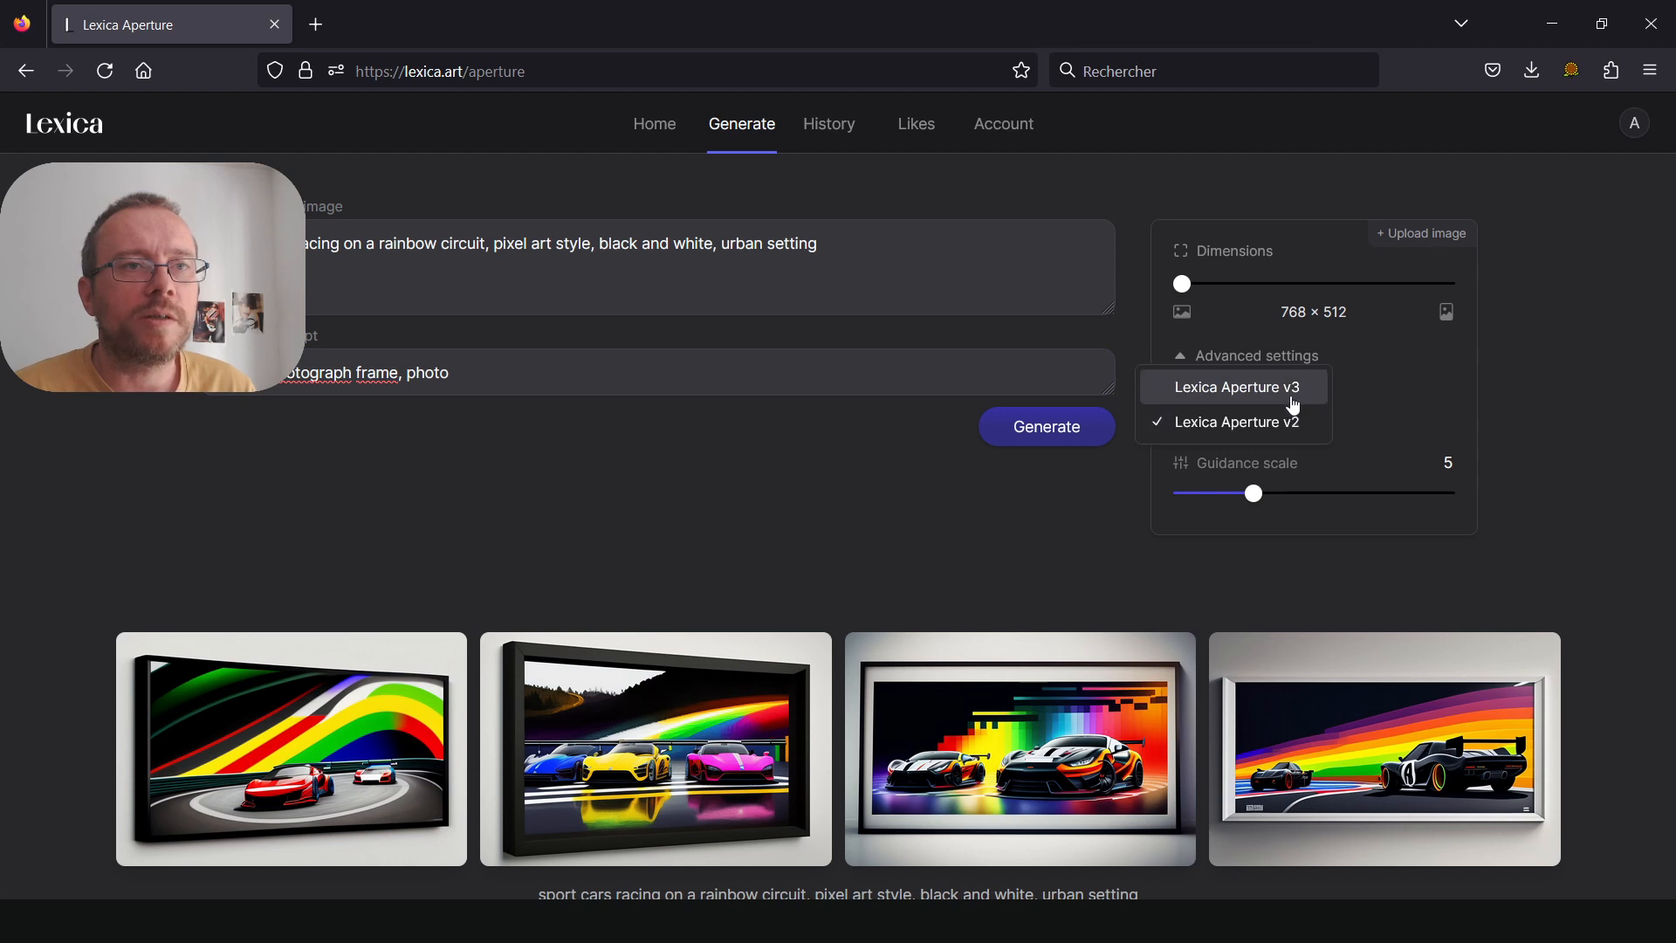
{"action": "left_click", "coordinate": [1292, 393]}
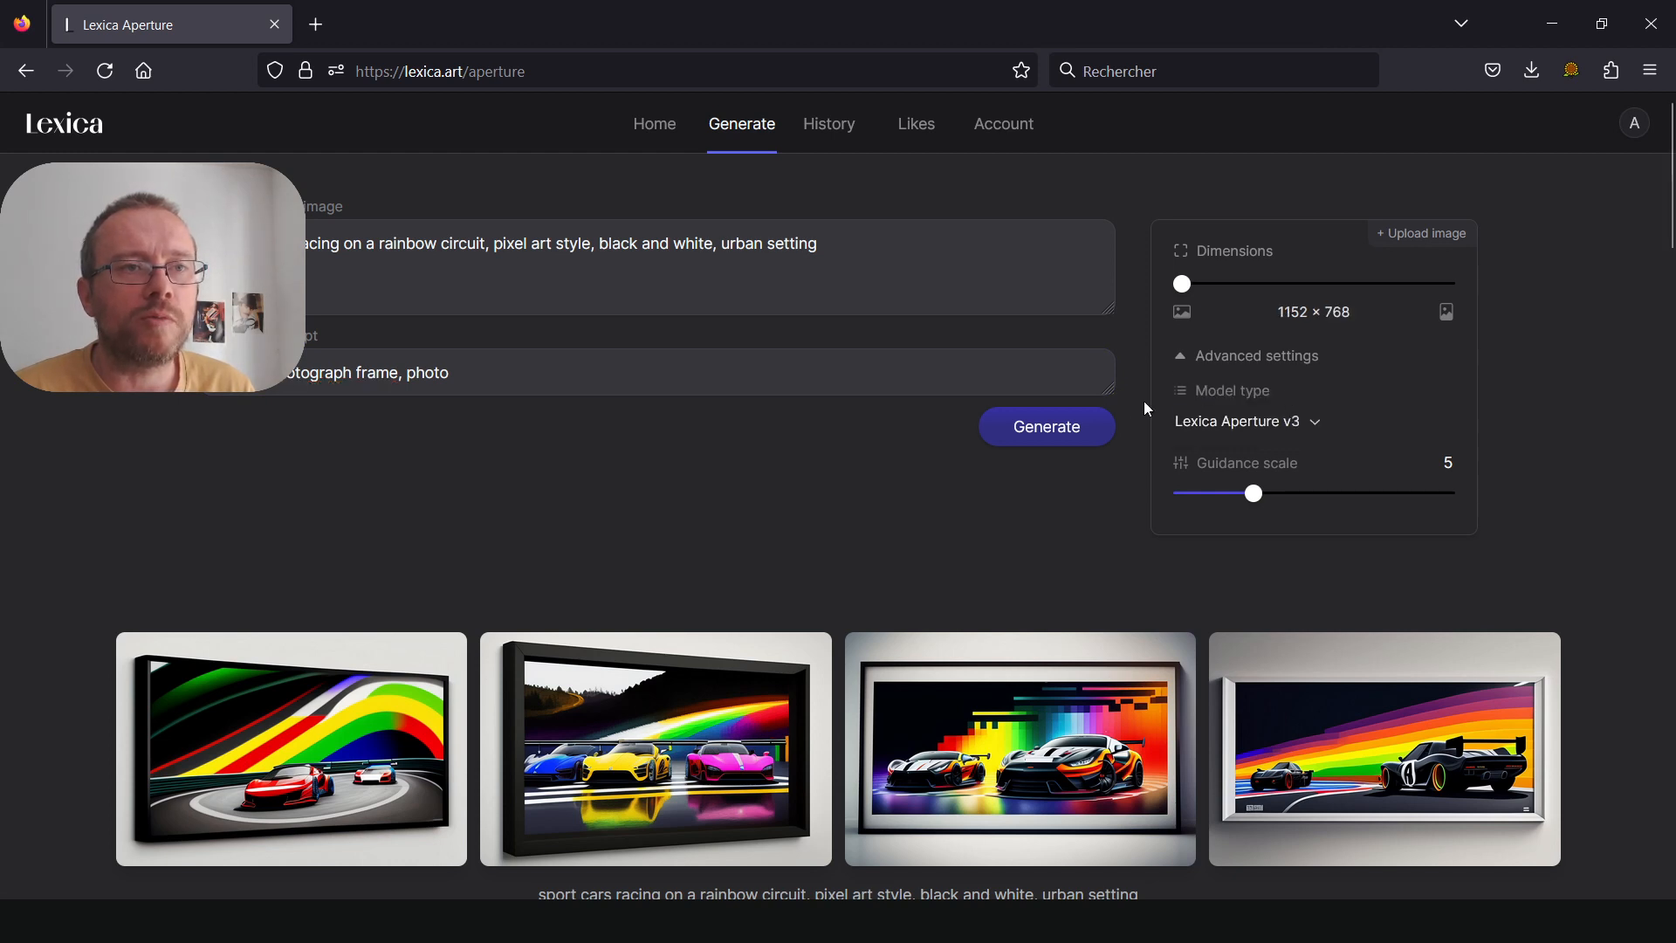
{"action": "left_click_drag", "start_coordinate": [1257, 497], "coordinate": [1299, 499]}
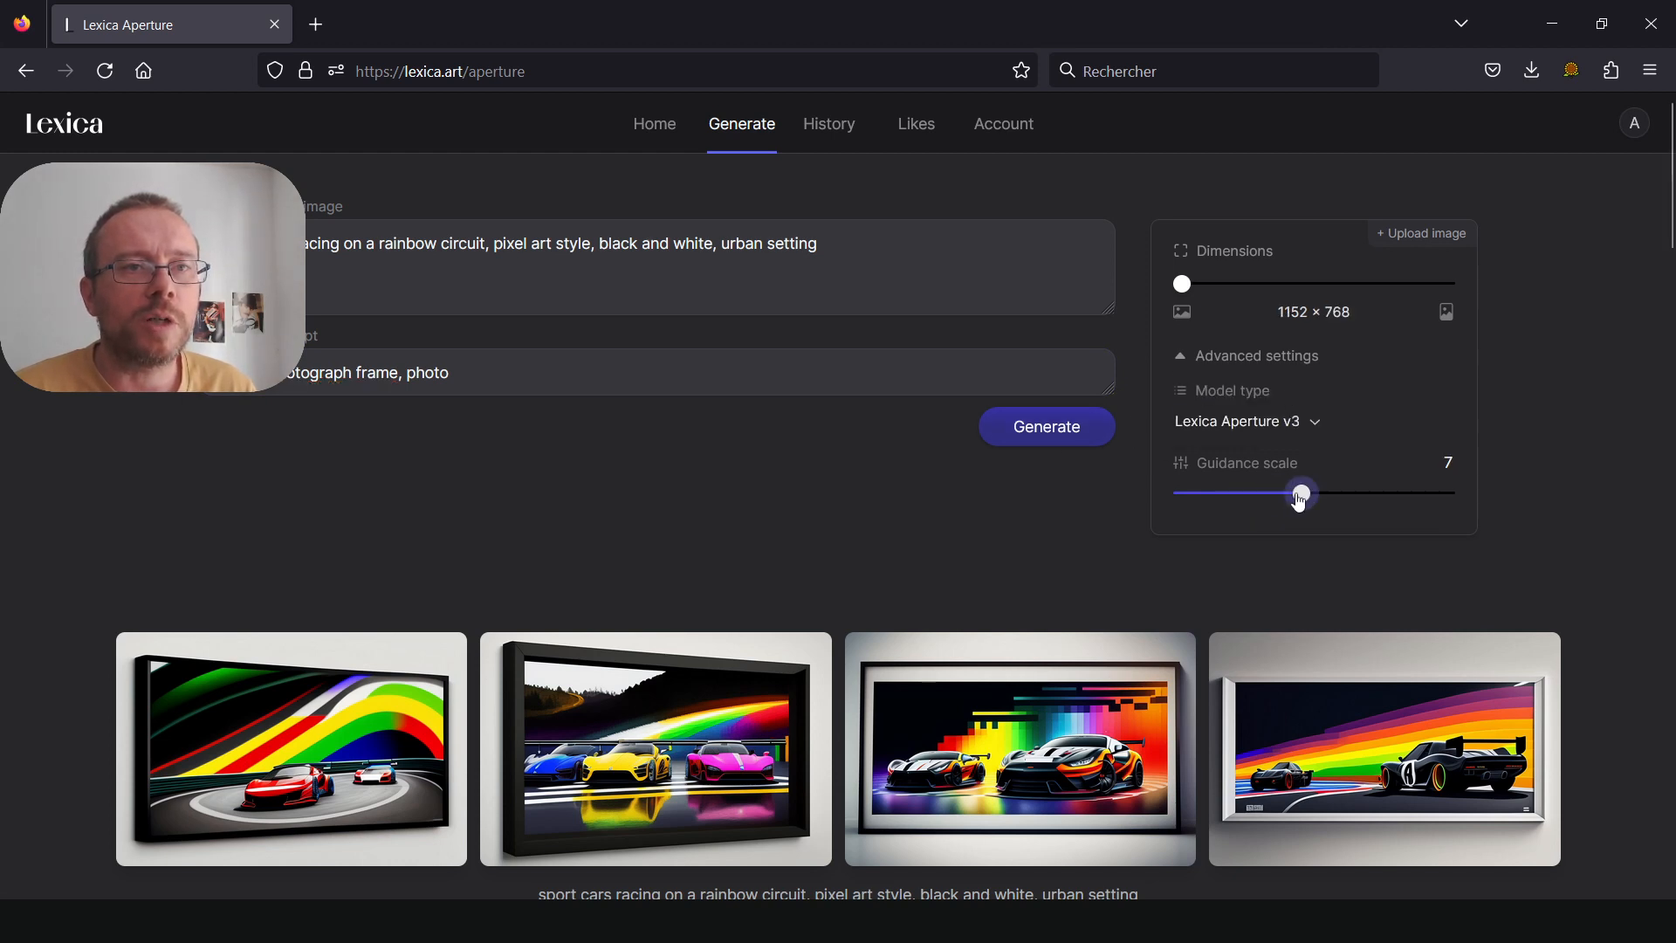
{"action": "left_click", "coordinate": [1029, 434]}
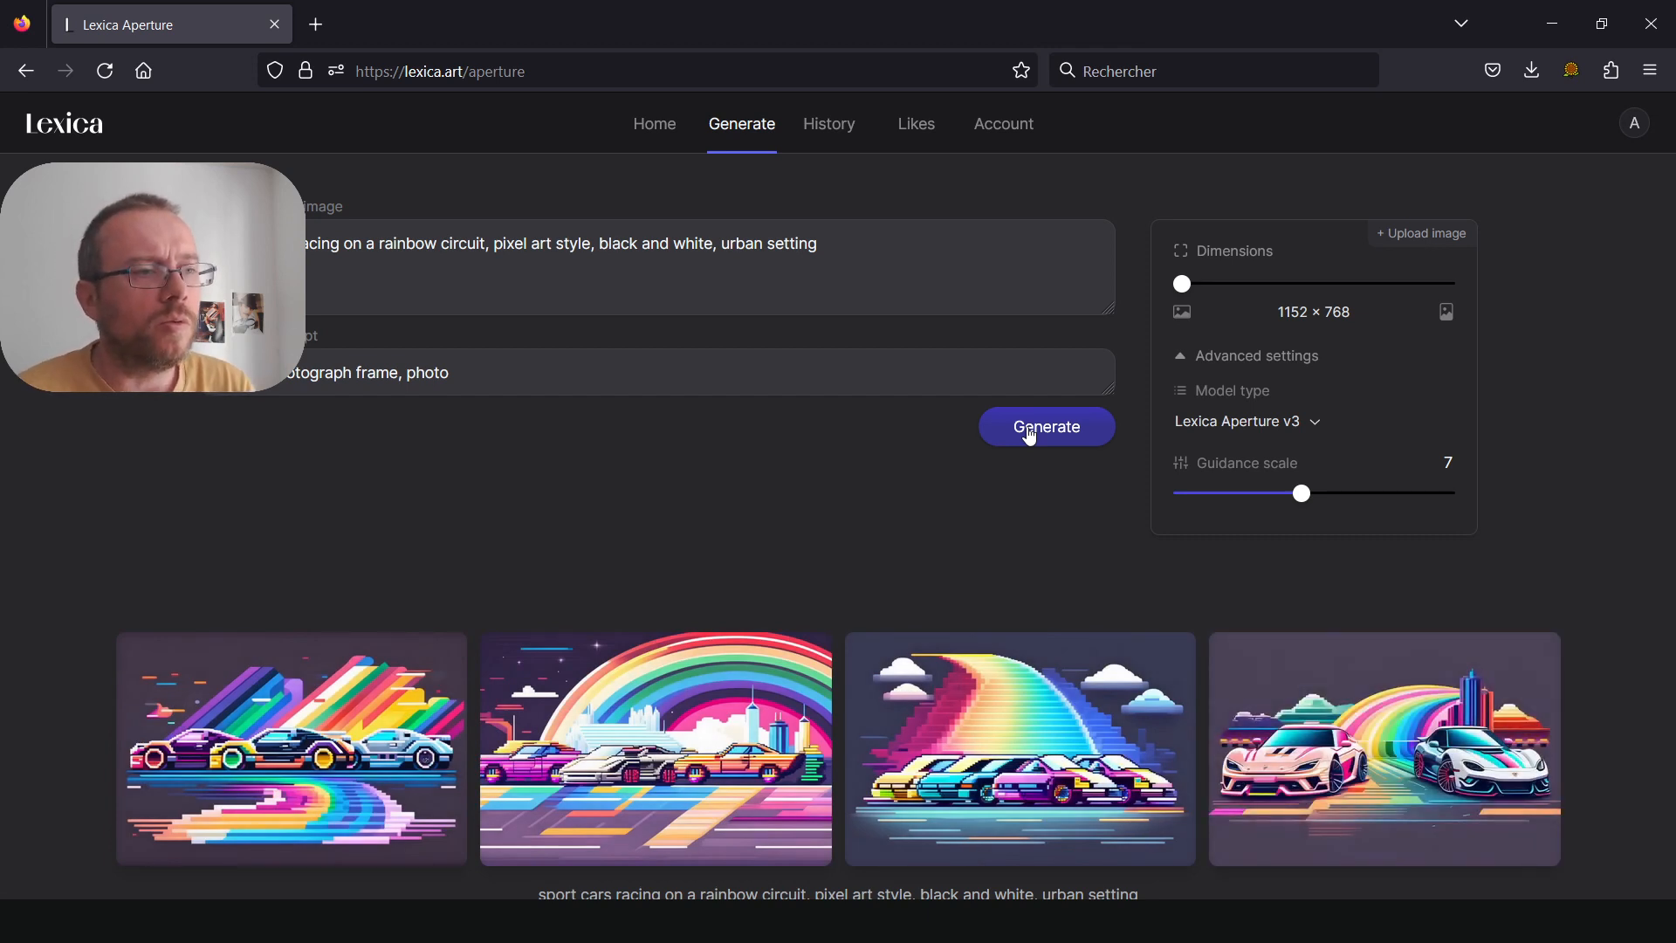
Look over the newly generated pixel art sport cars and compare them with the negative prompt
{"action": "scroll", "coordinate": [474, 475], "scroll_direction": "down", "scroll_amount": 2}
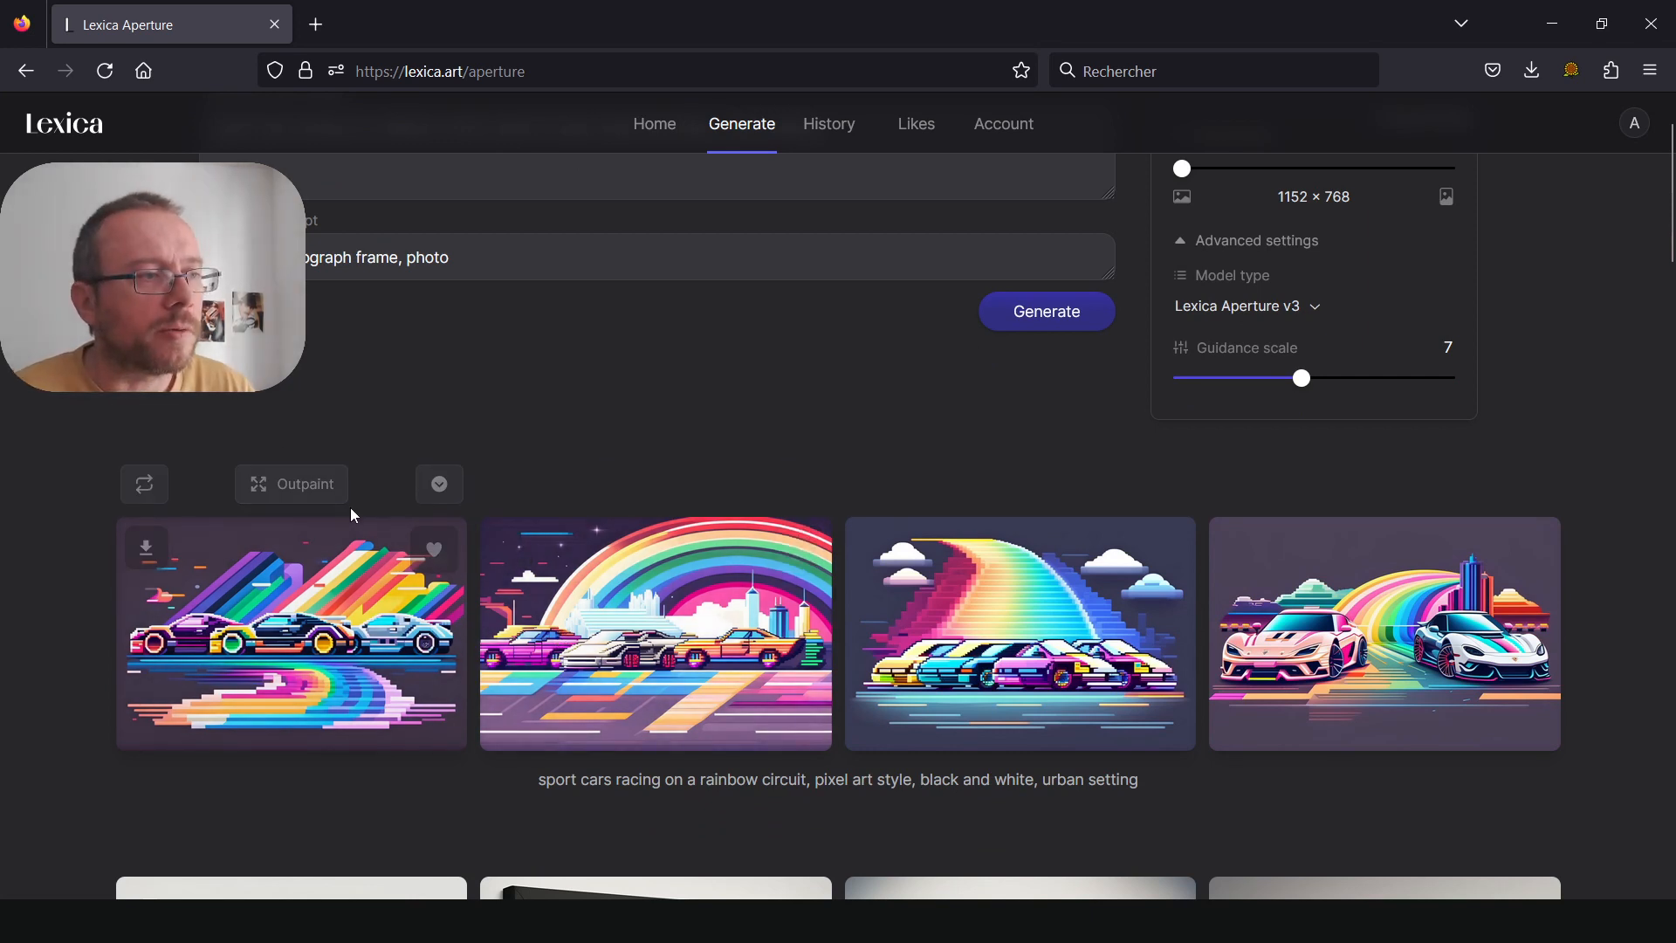
{"action": "scroll", "coordinate": [352, 515], "scroll_direction": "down", "scroll_amount": 1}
{"action": "scroll", "coordinate": [442, 521], "scroll_direction": "up", "scroll_amount": 2}
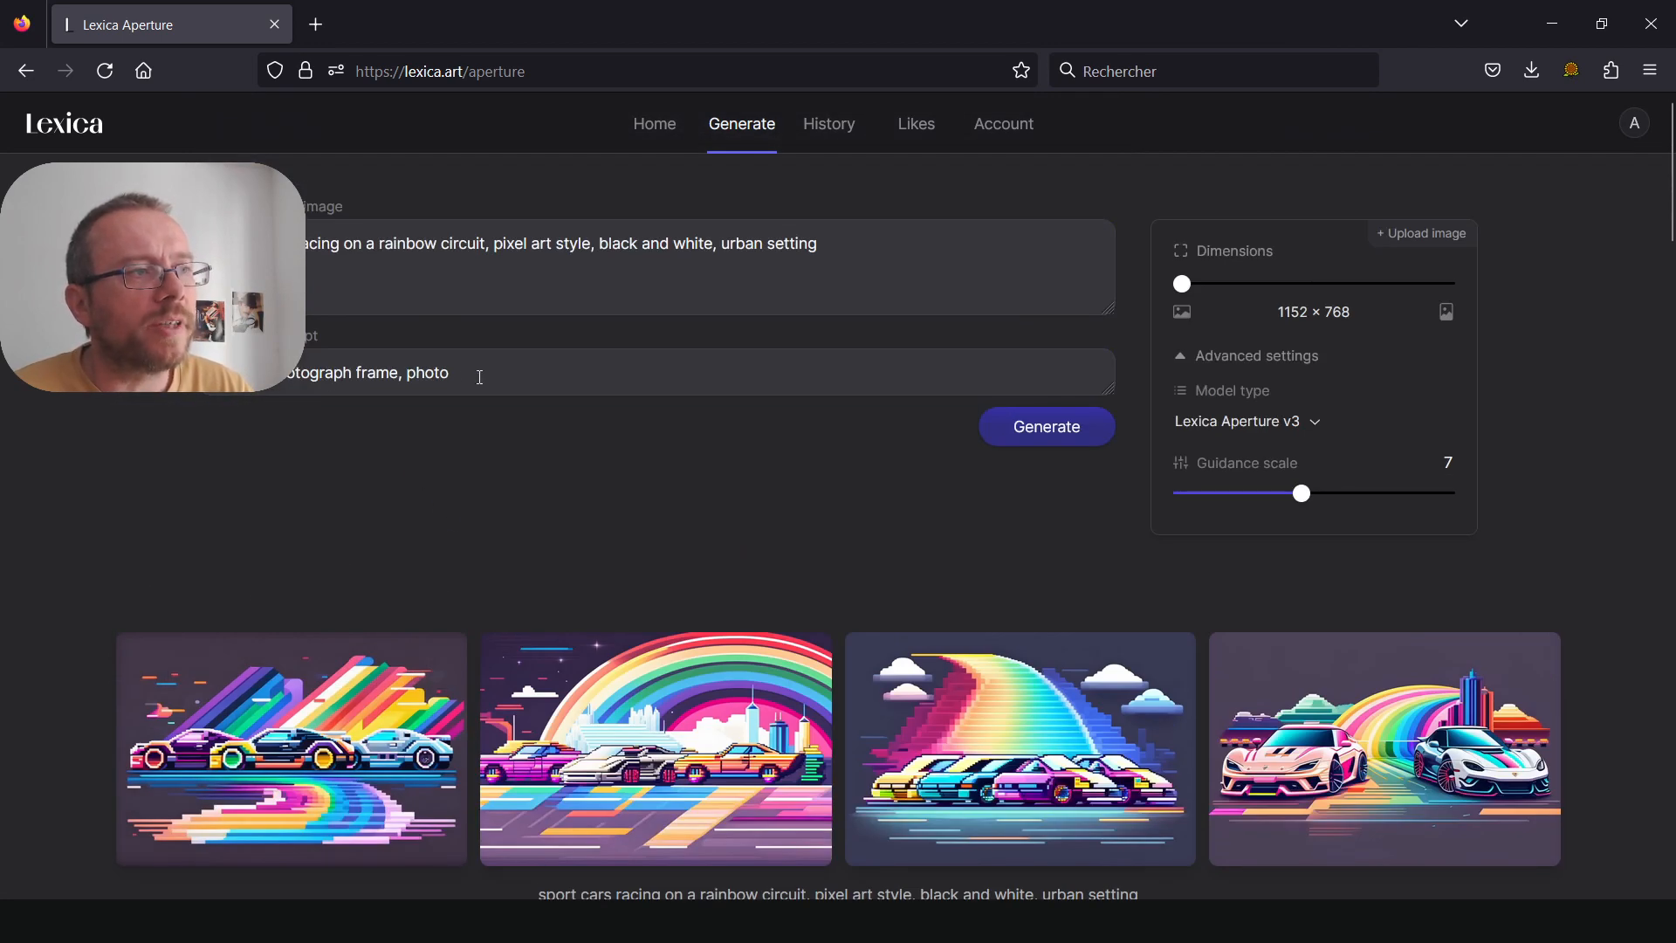
{"action": "left_click_drag", "start_coordinate": [479, 377], "coordinate": [228, 385]}
{"action": "left_click", "coordinate": [274, 458]}
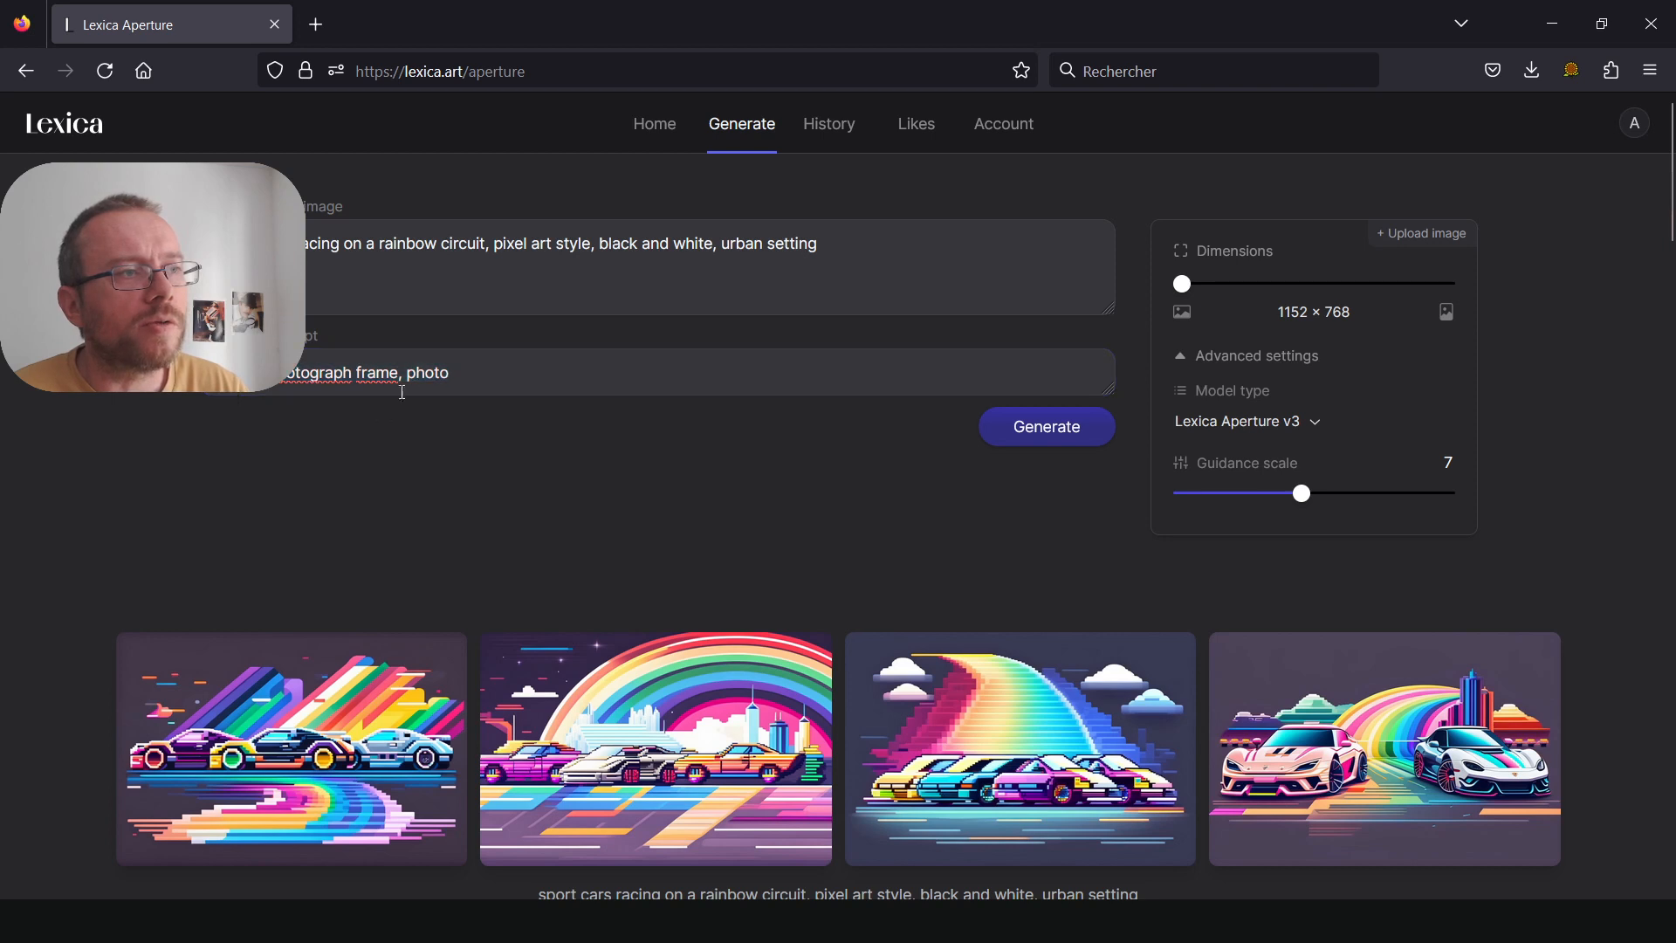
{"action": "triple_click", "coordinate": [403, 392]}
{"action": "left_click", "coordinate": [413, 373]}
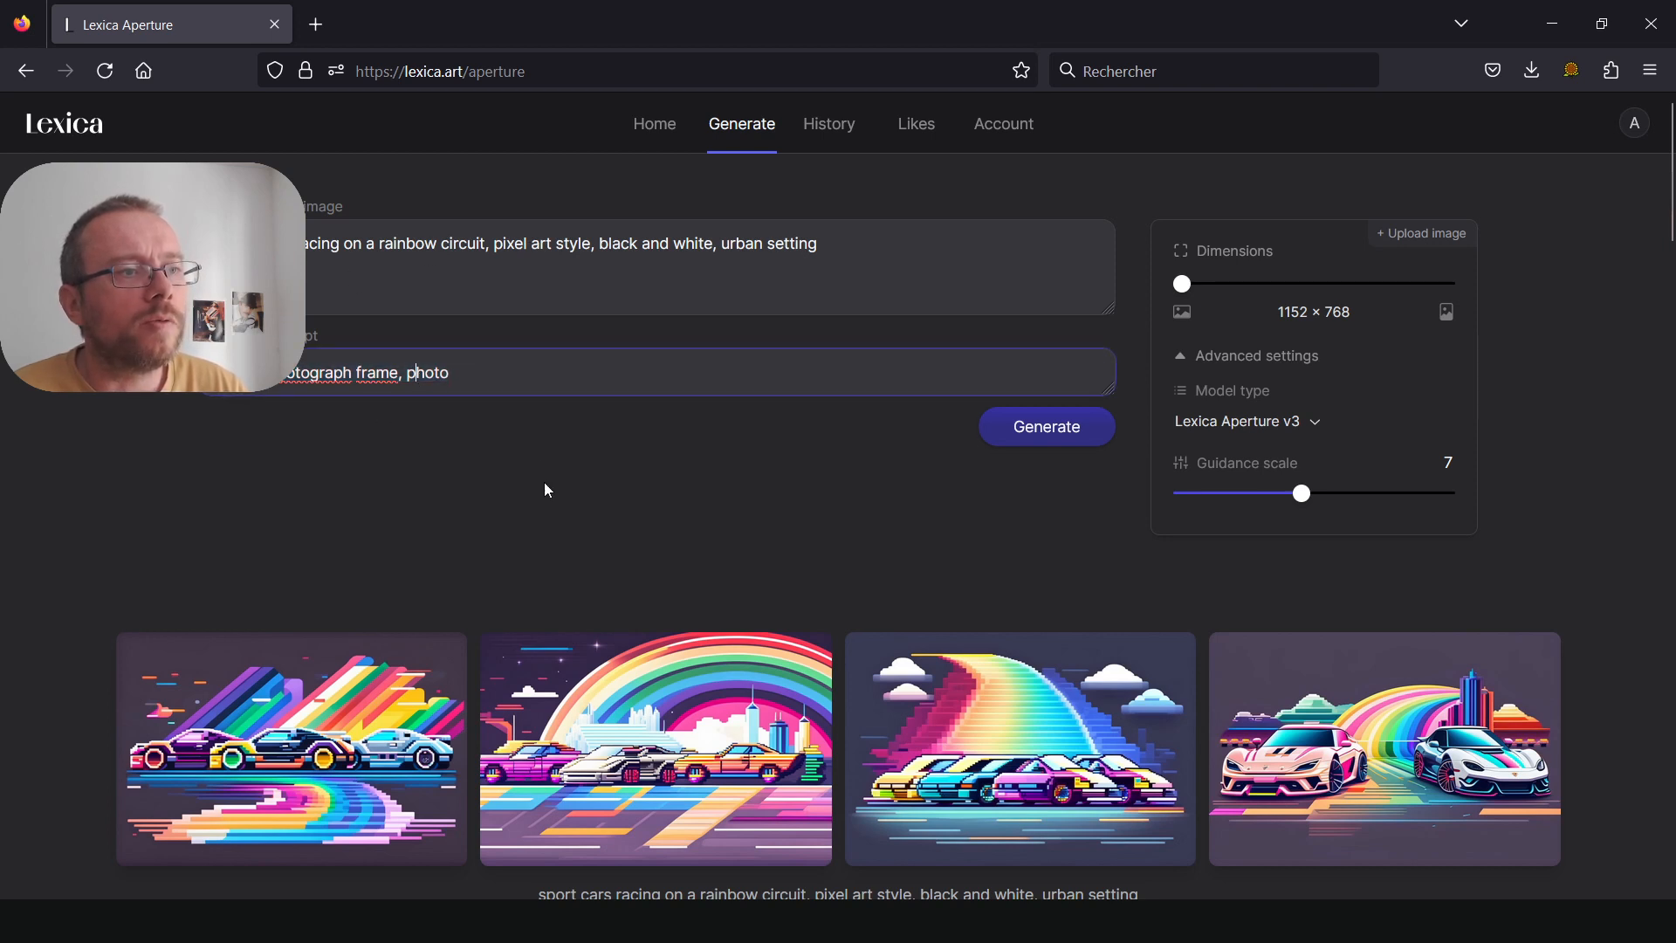
View the fourth generated image, with the pink and white sport cars, enlarged and close the preview
{"action": "scroll", "coordinate": [572, 411], "scroll_direction": "down", "scroll_amount": 1}
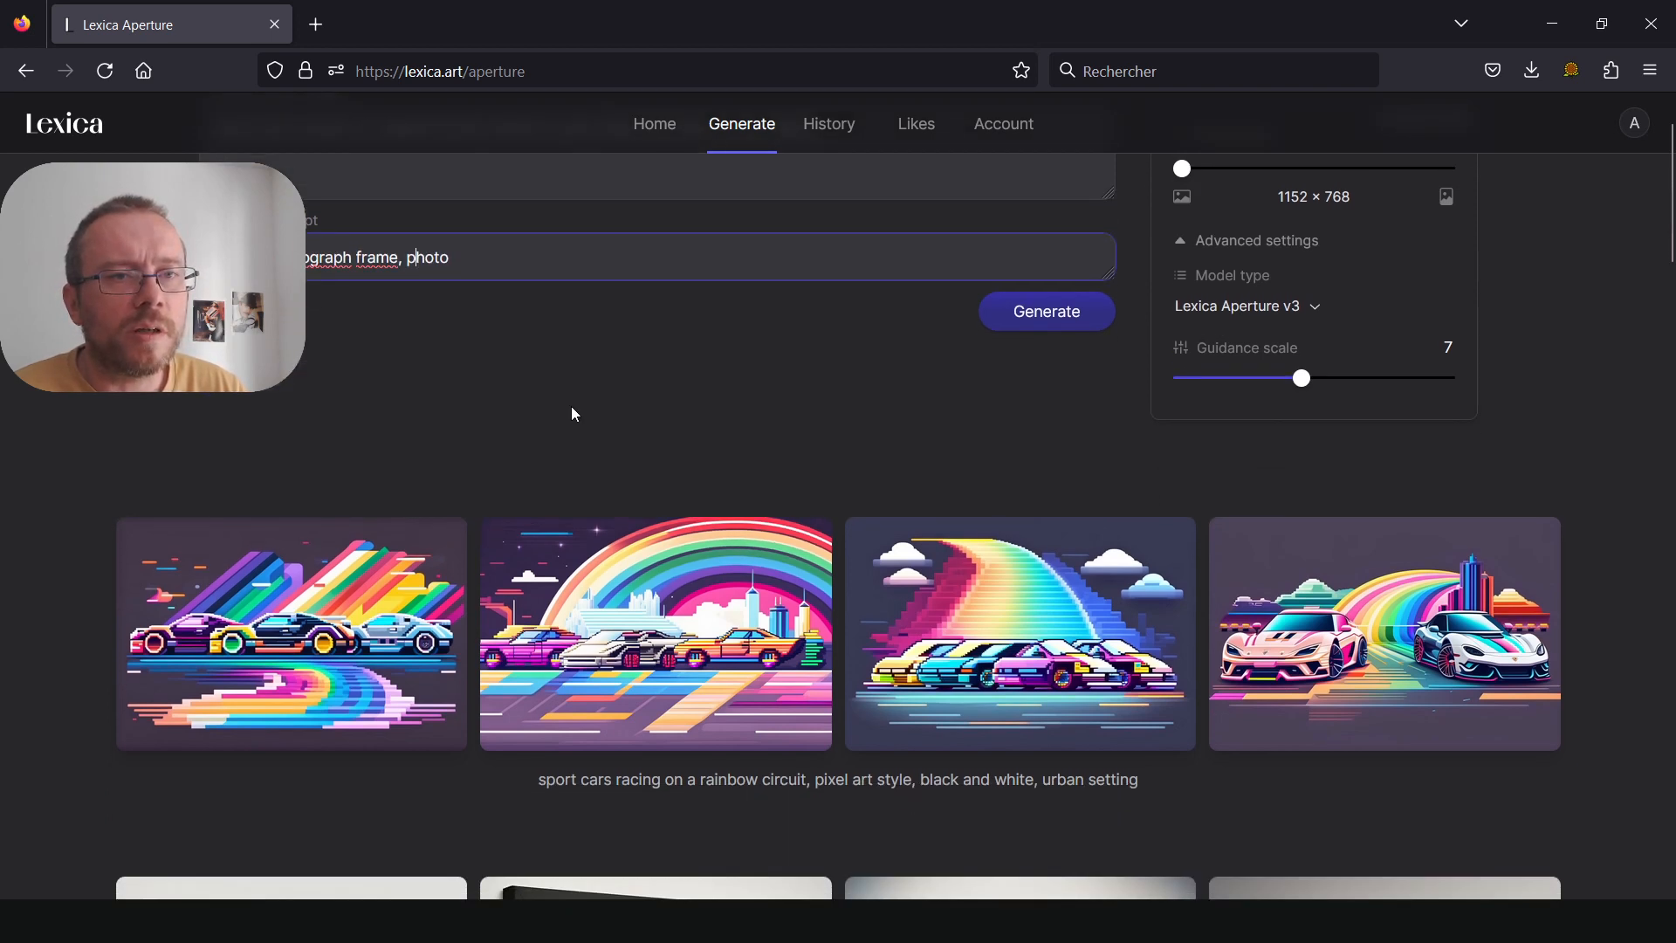
{"action": "scroll", "coordinate": [572, 410], "scroll_direction": "down", "scroll_amount": 1}
{"action": "mouse_move", "coordinate": [1376, 506]}
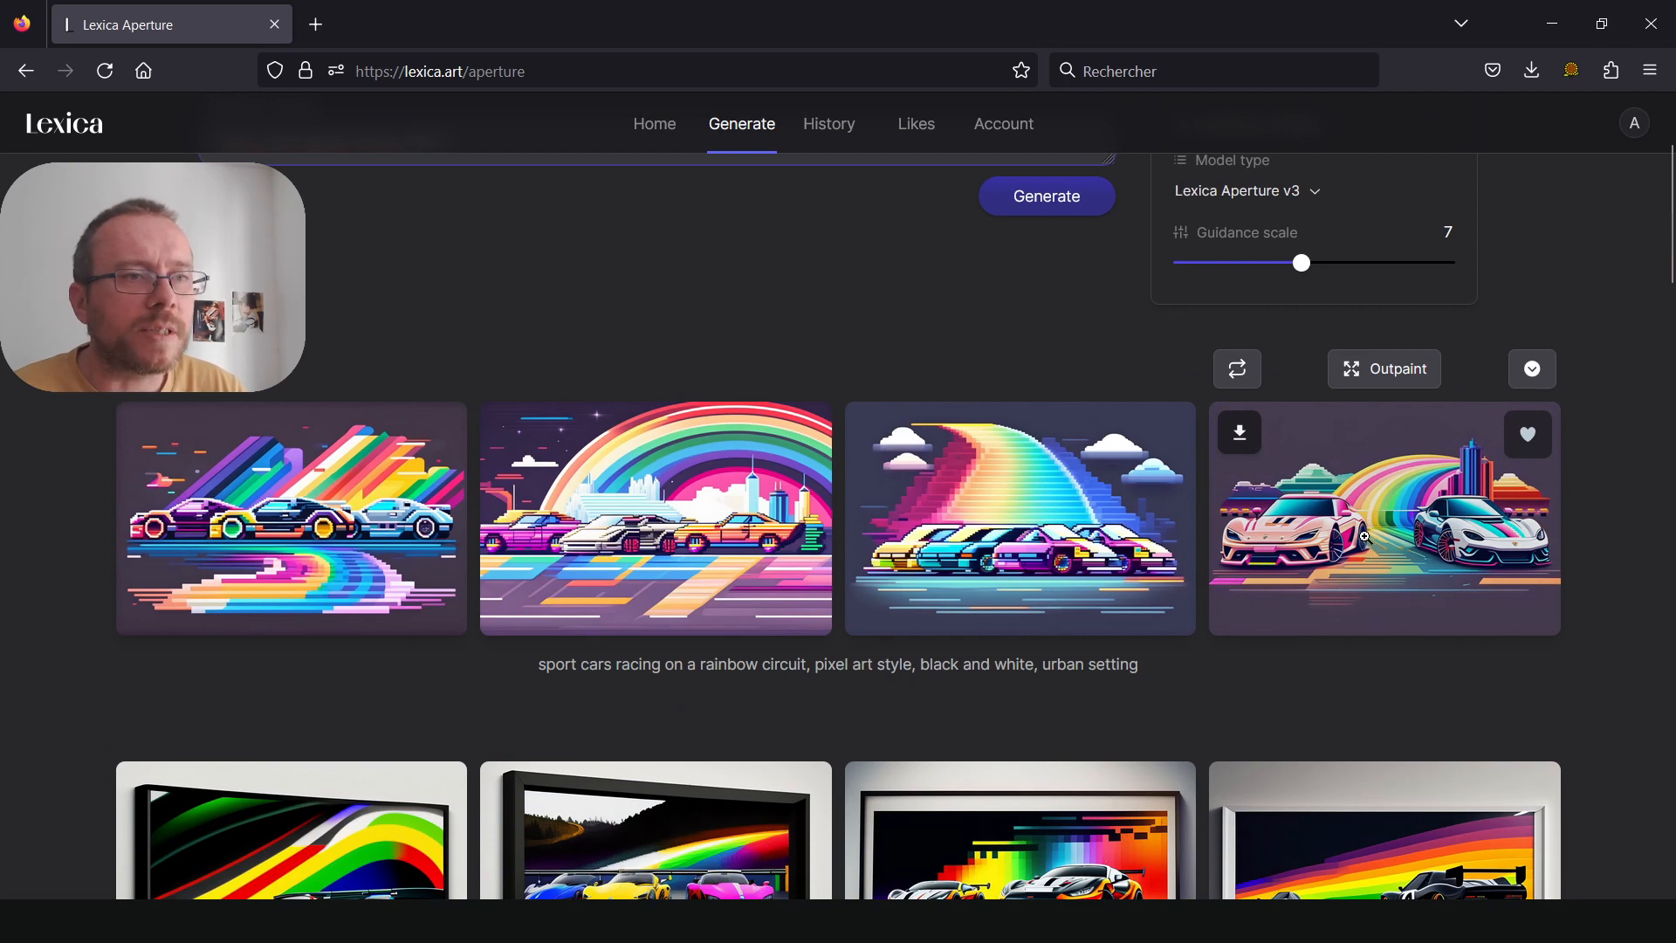
{"action": "left_click", "coordinate": [1363, 527]}
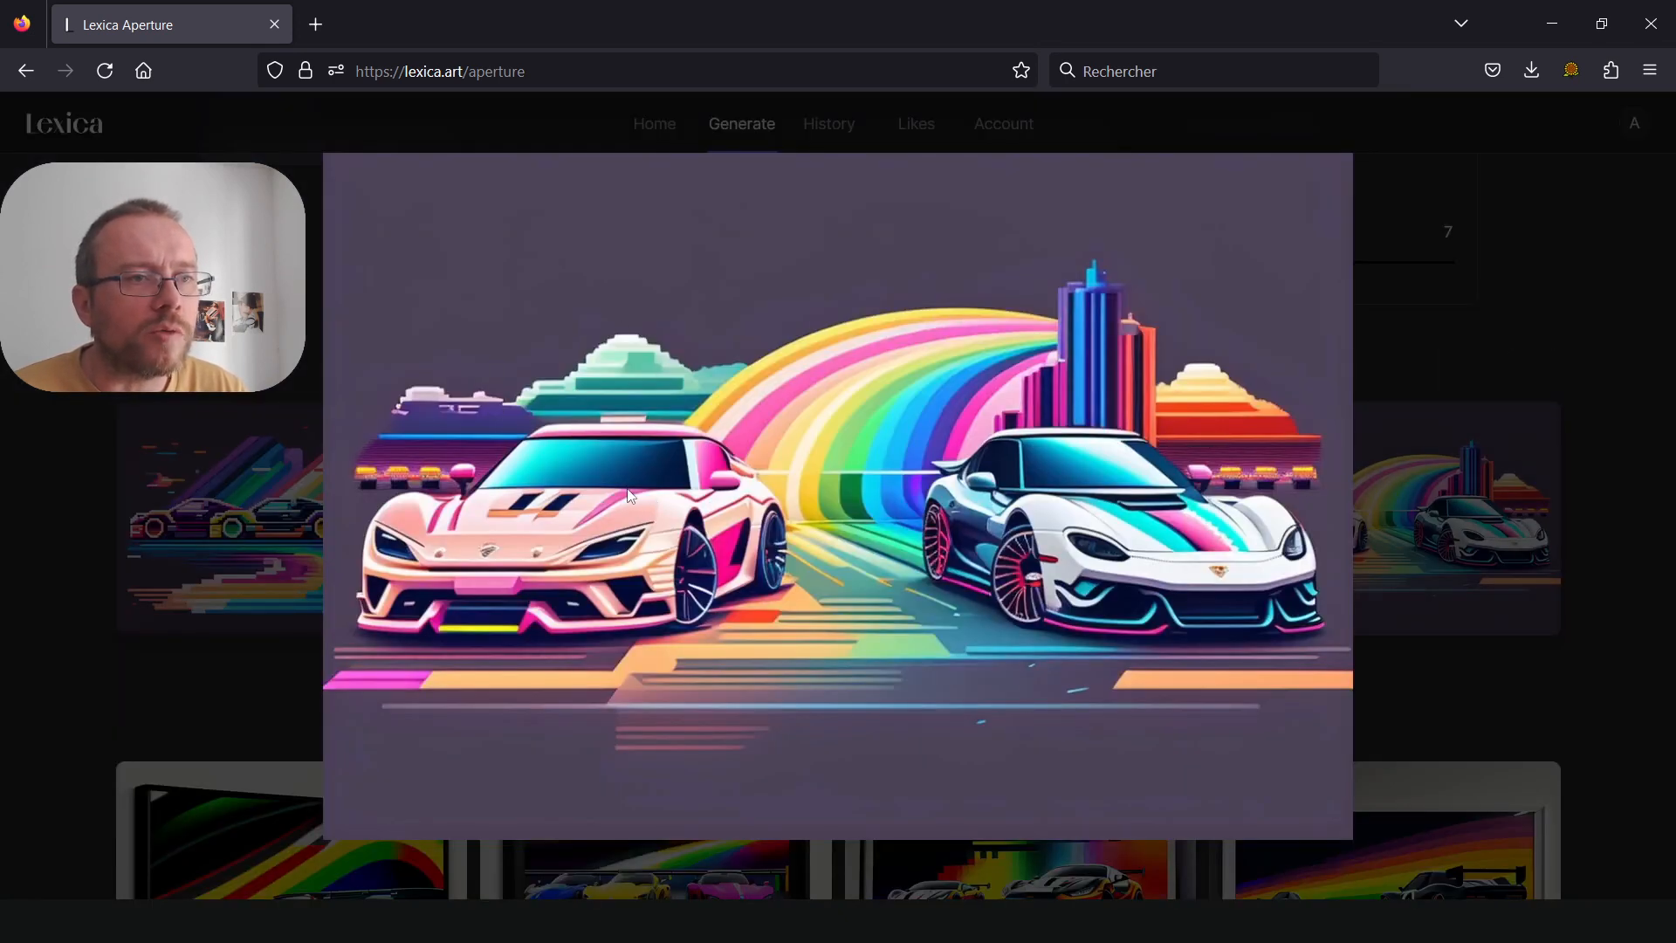
{"action": "left_click", "coordinate": [308, 494]}
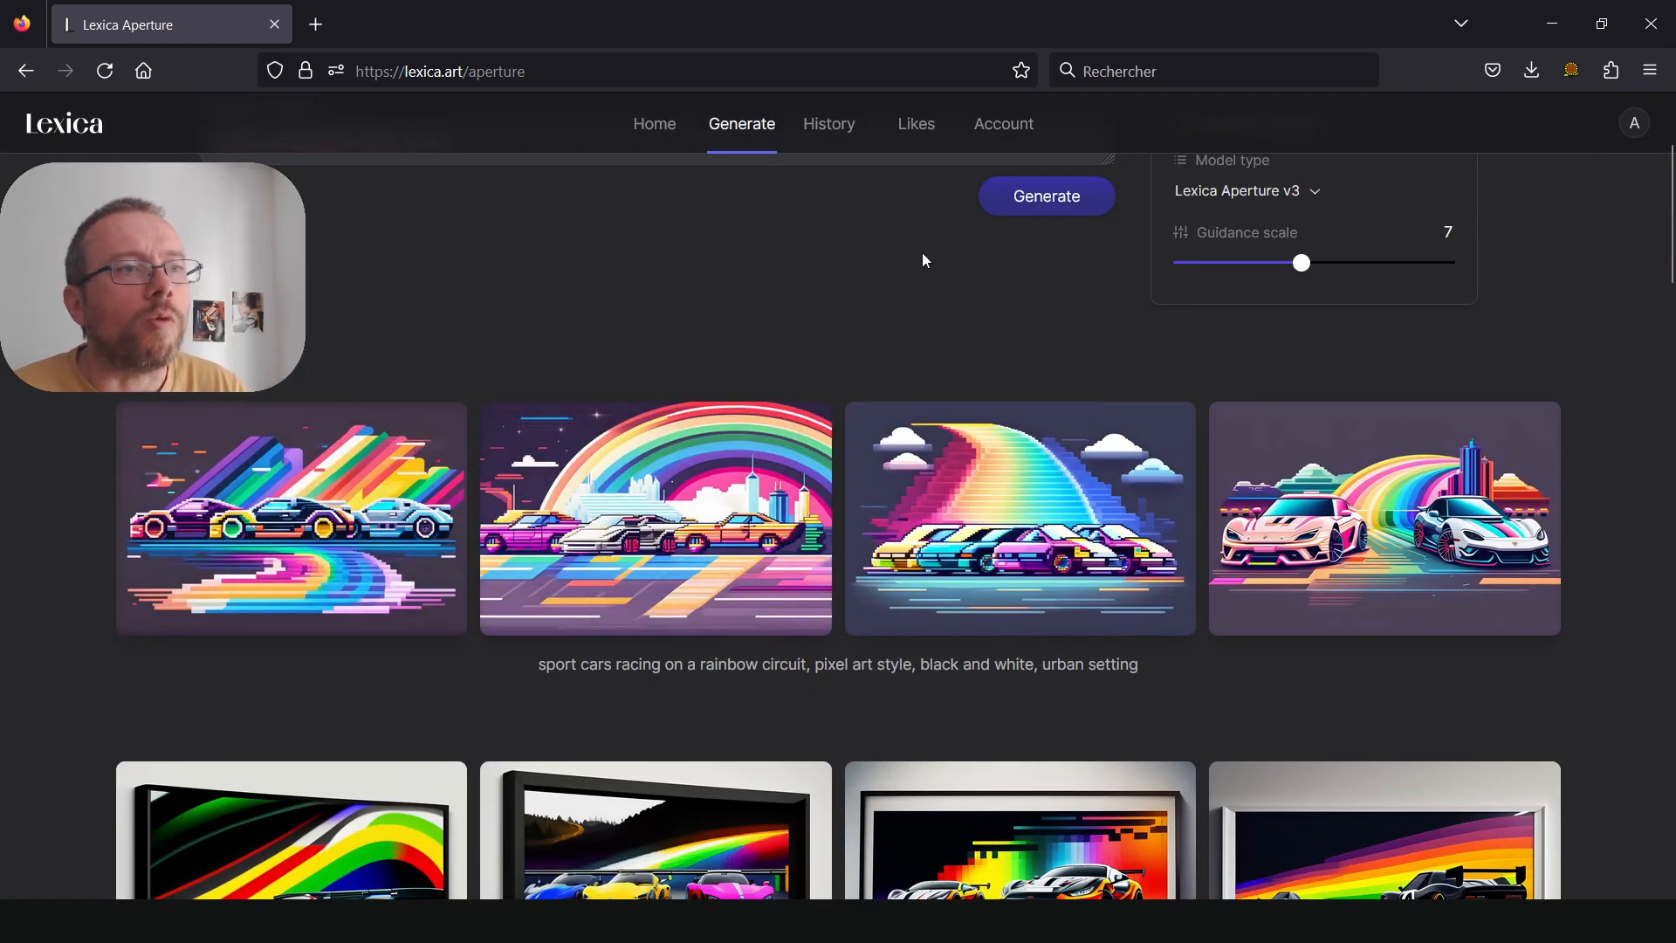
Browse the history of previously generated images
{"action": "scroll", "coordinate": [718, 445], "scroll_direction": "up", "scroll_amount": 3}
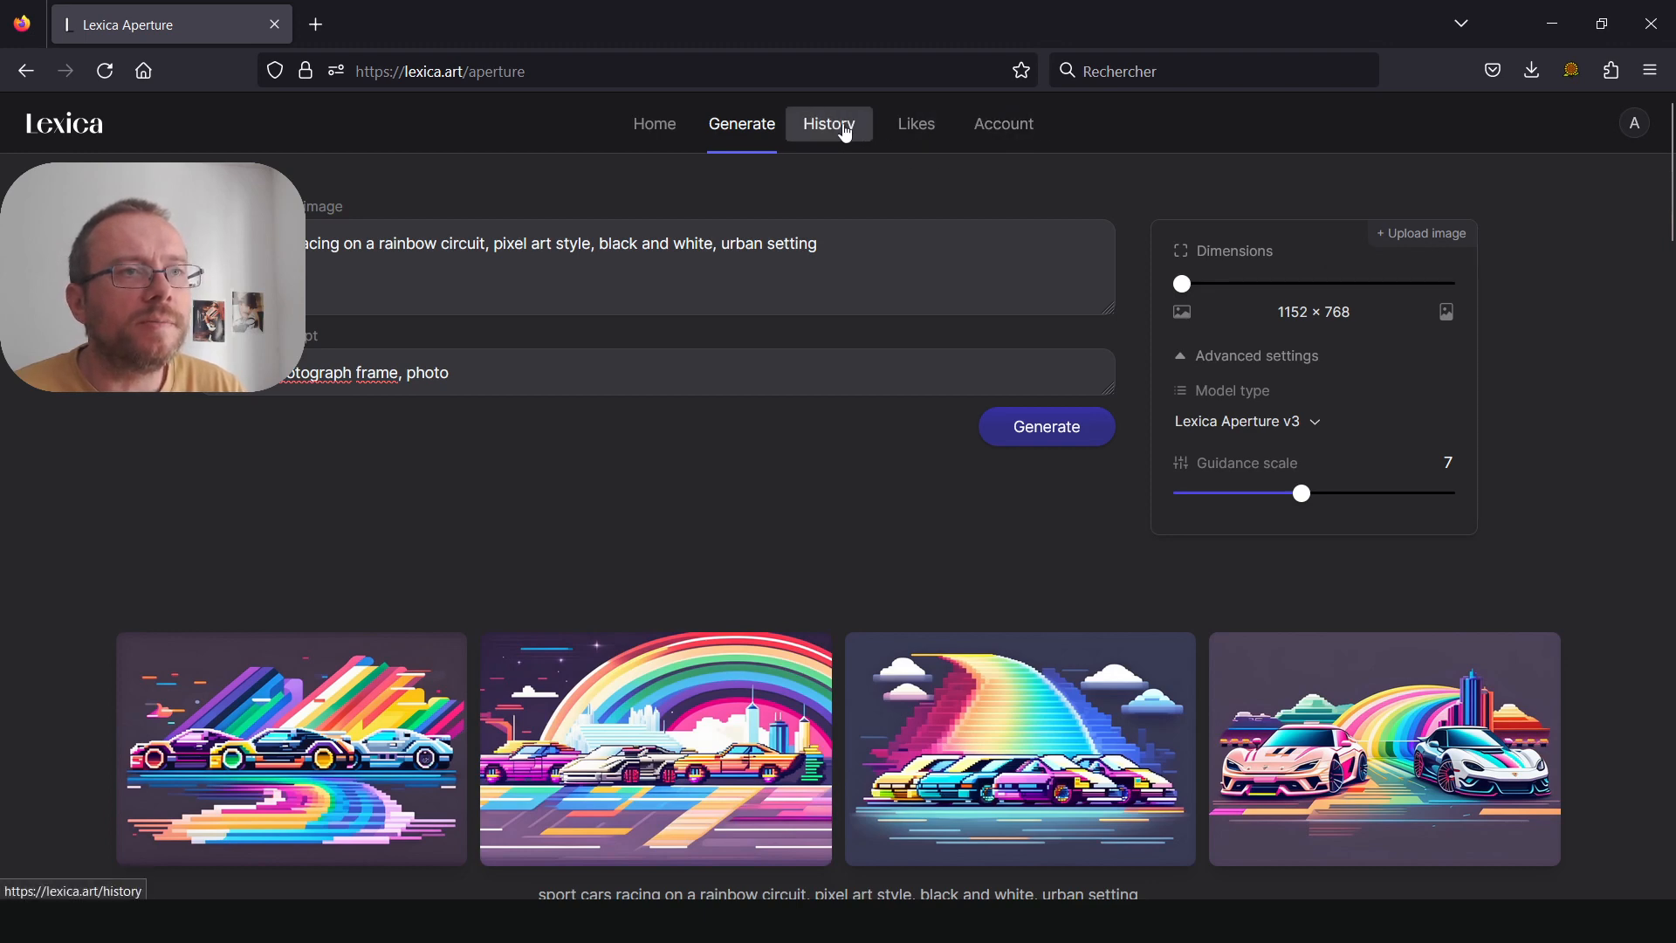
{"action": "left_click", "coordinate": [845, 131]}
{"action": "scroll", "coordinate": [602, 340], "scroll_direction": "down", "scroll_amount": 3}
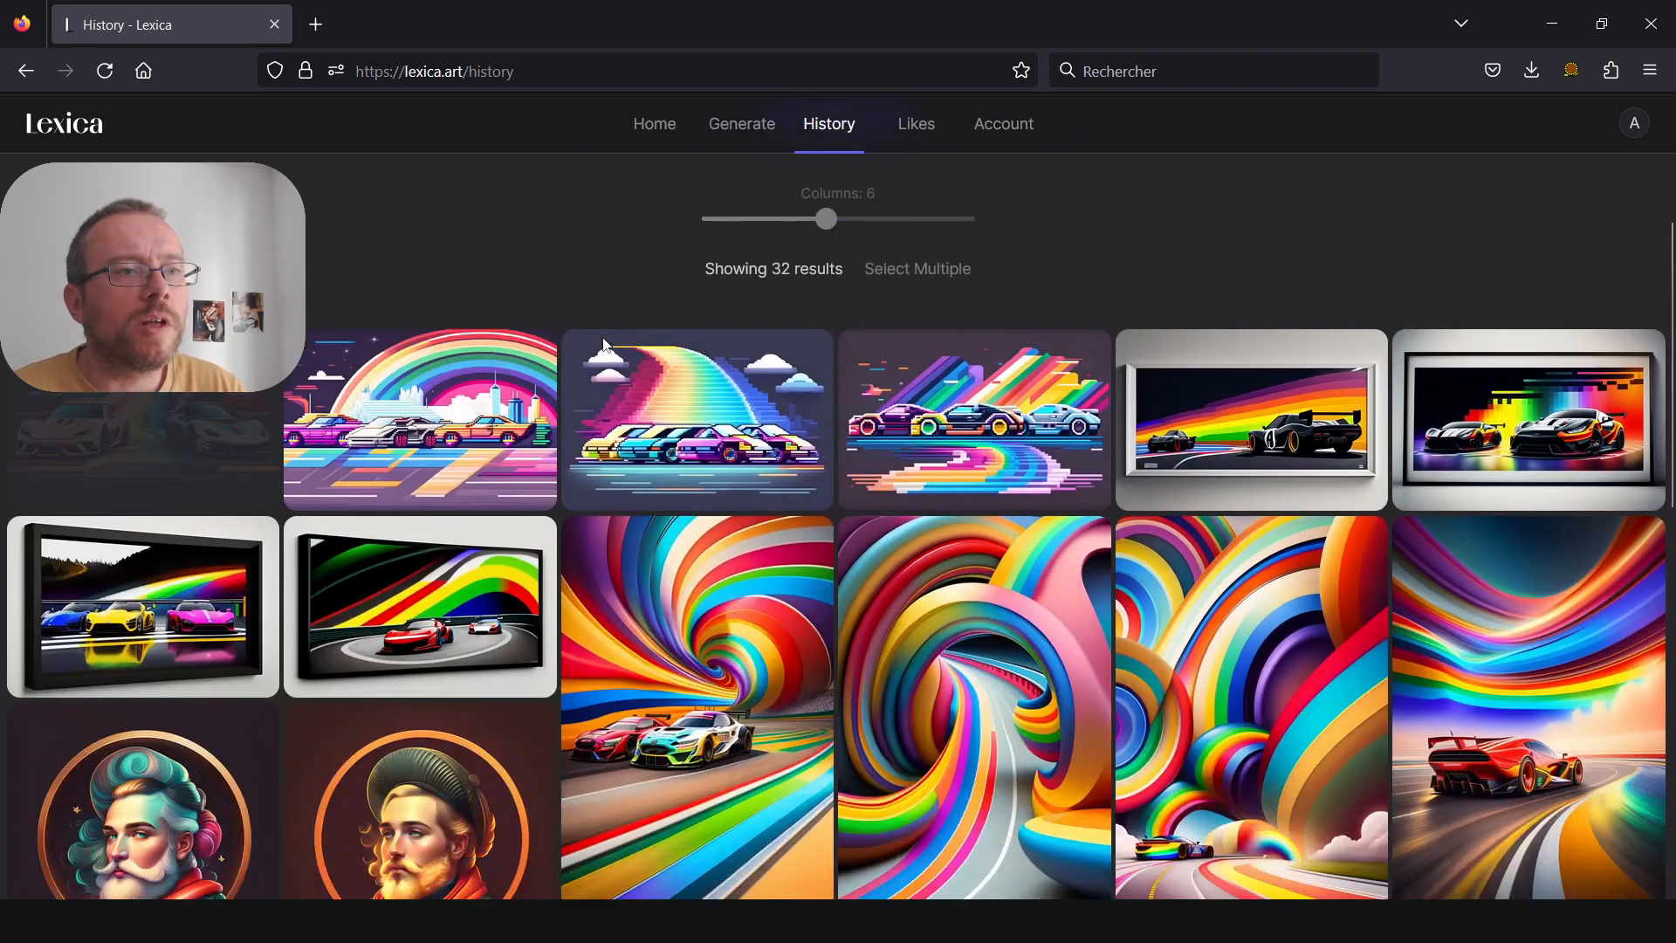
{"action": "scroll", "coordinate": [604, 343], "scroll_direction": "down", "scroll_amount": 4}
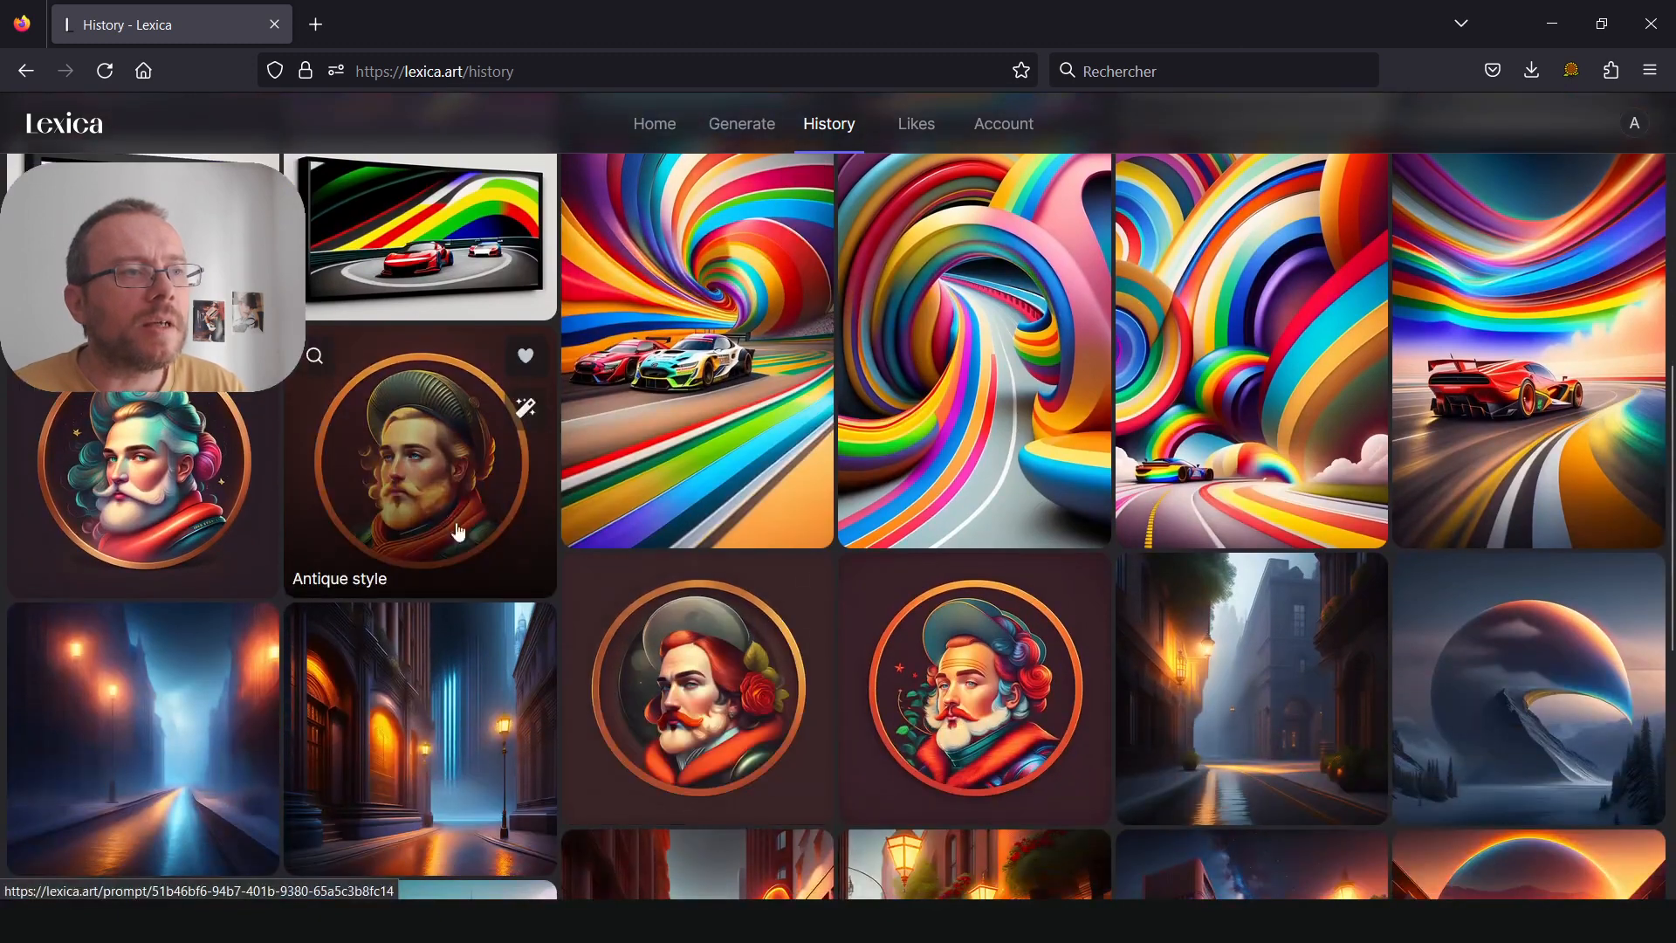
{"action": "scroll", "coordinate": [859, 668], "scroll_direction": "up", "scroll_amount": 2}
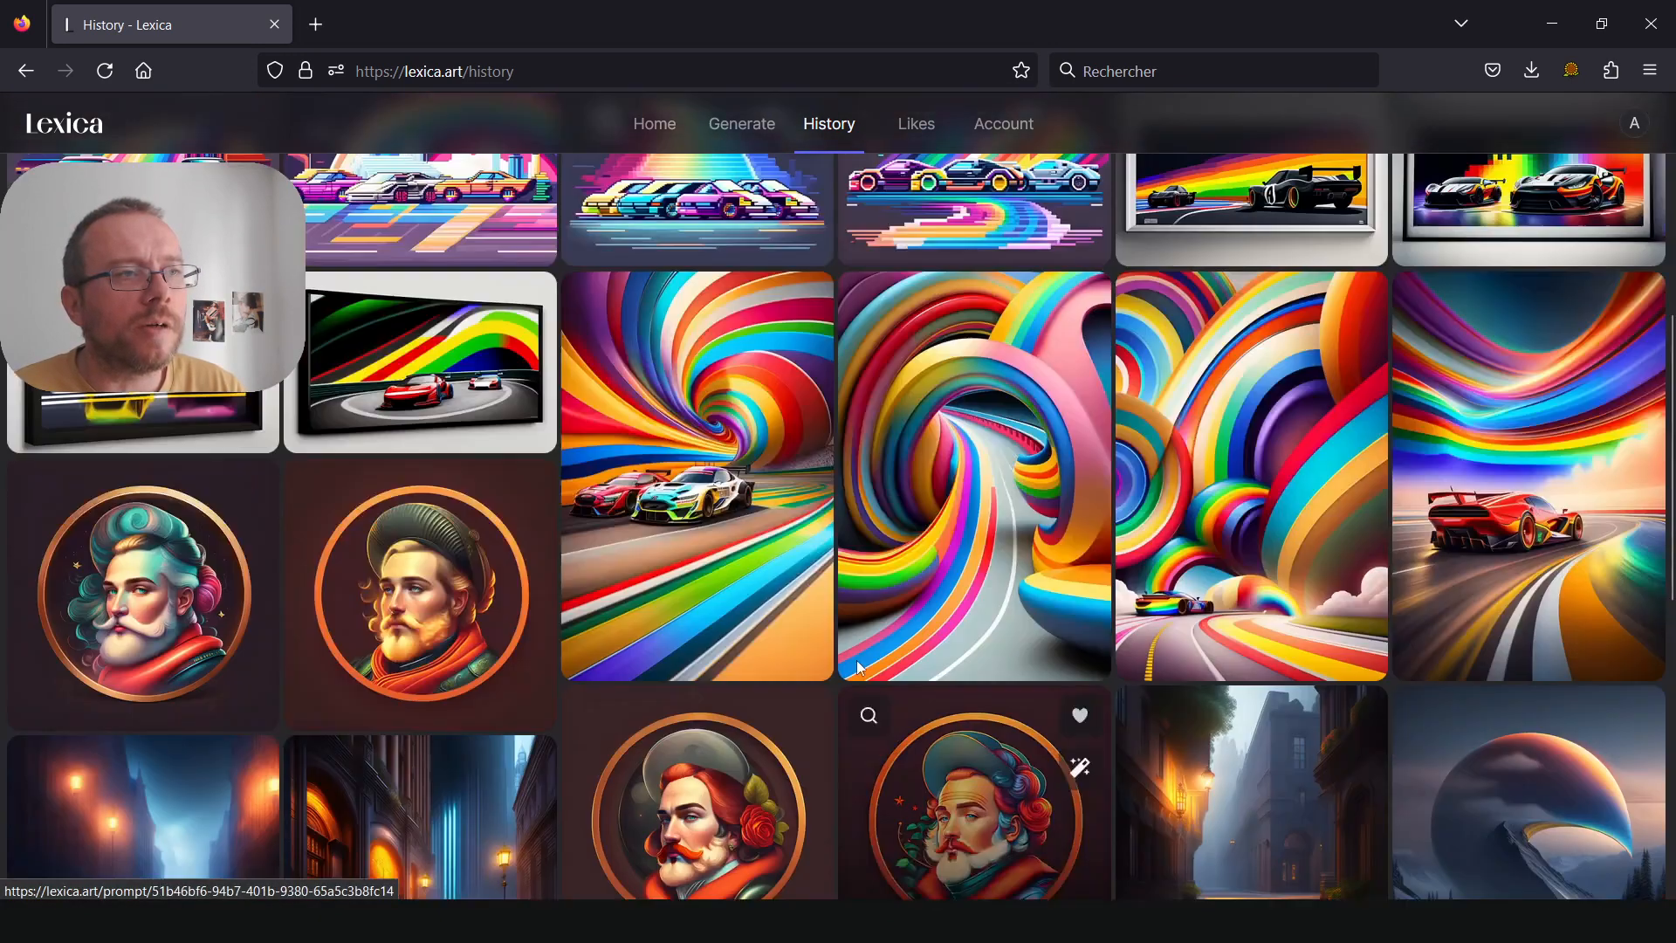
{"action": "scroll", "coordinate": [858, 667], "scroll_direction": "up", "scroll_amount": 6}
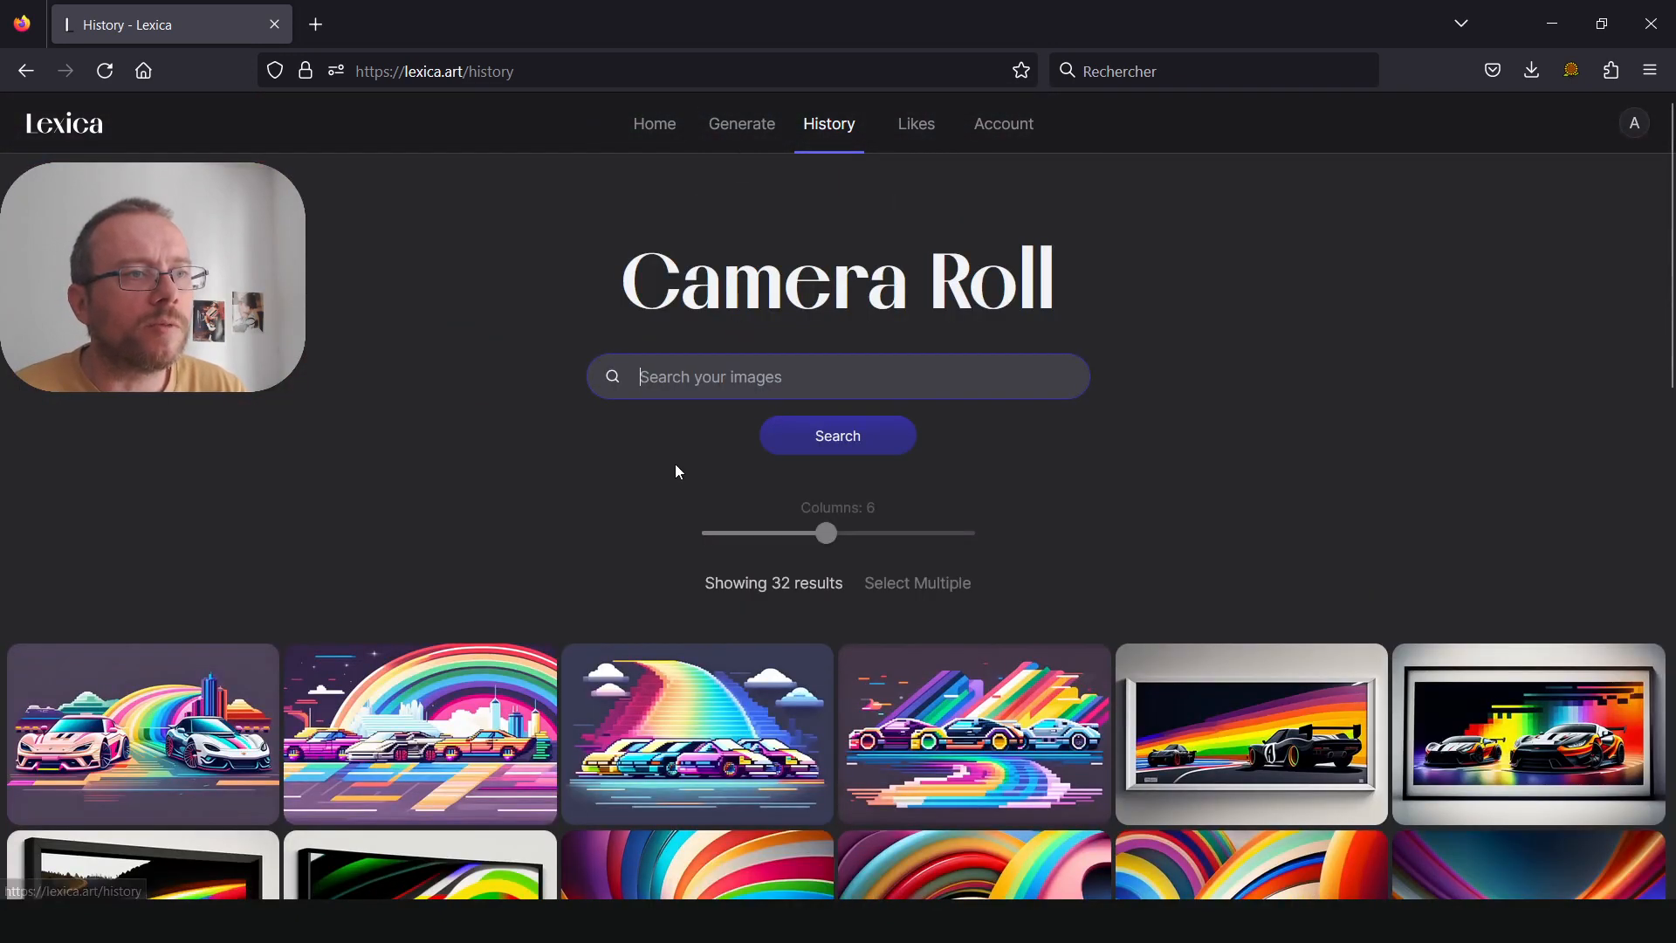
Return to the image generator and upload the picture of the man in shirt and tie as the Image to Image source
{"action": "left_click", "coordinate": [744, 127]}
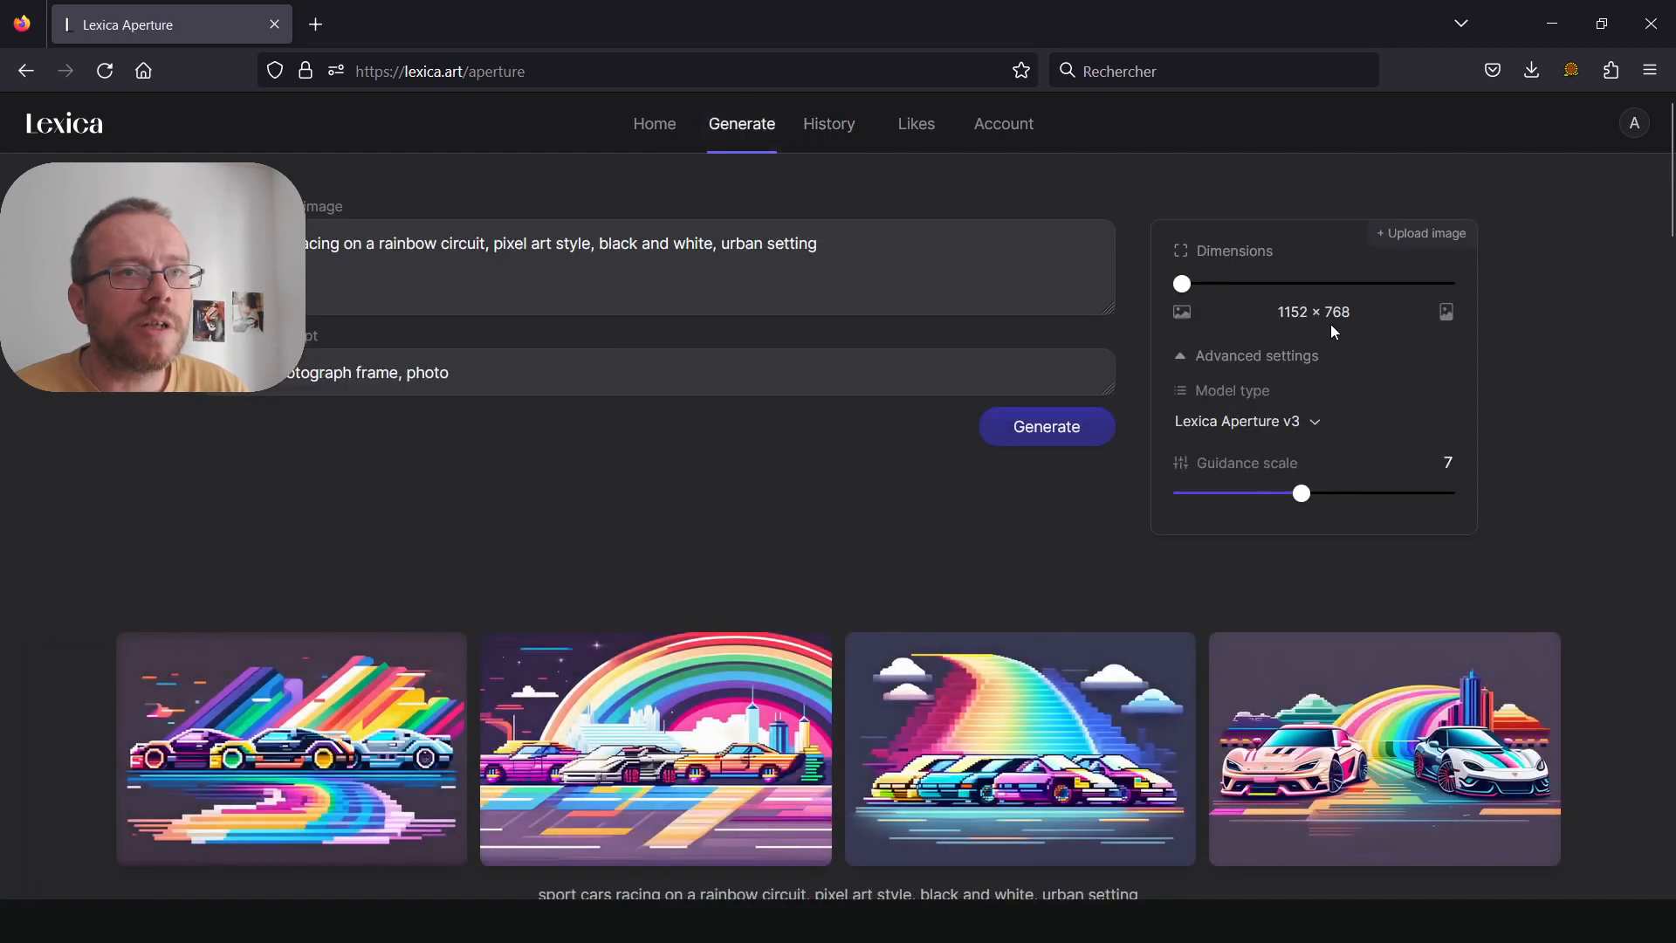
{"action": "left_click", "coordinate": [1432, 247]}
{"action": "left_click_drag", "start_coordinate": [583, 39], "coordinate": [1454, 162]}
{"action": "key", "text": "Escape"}
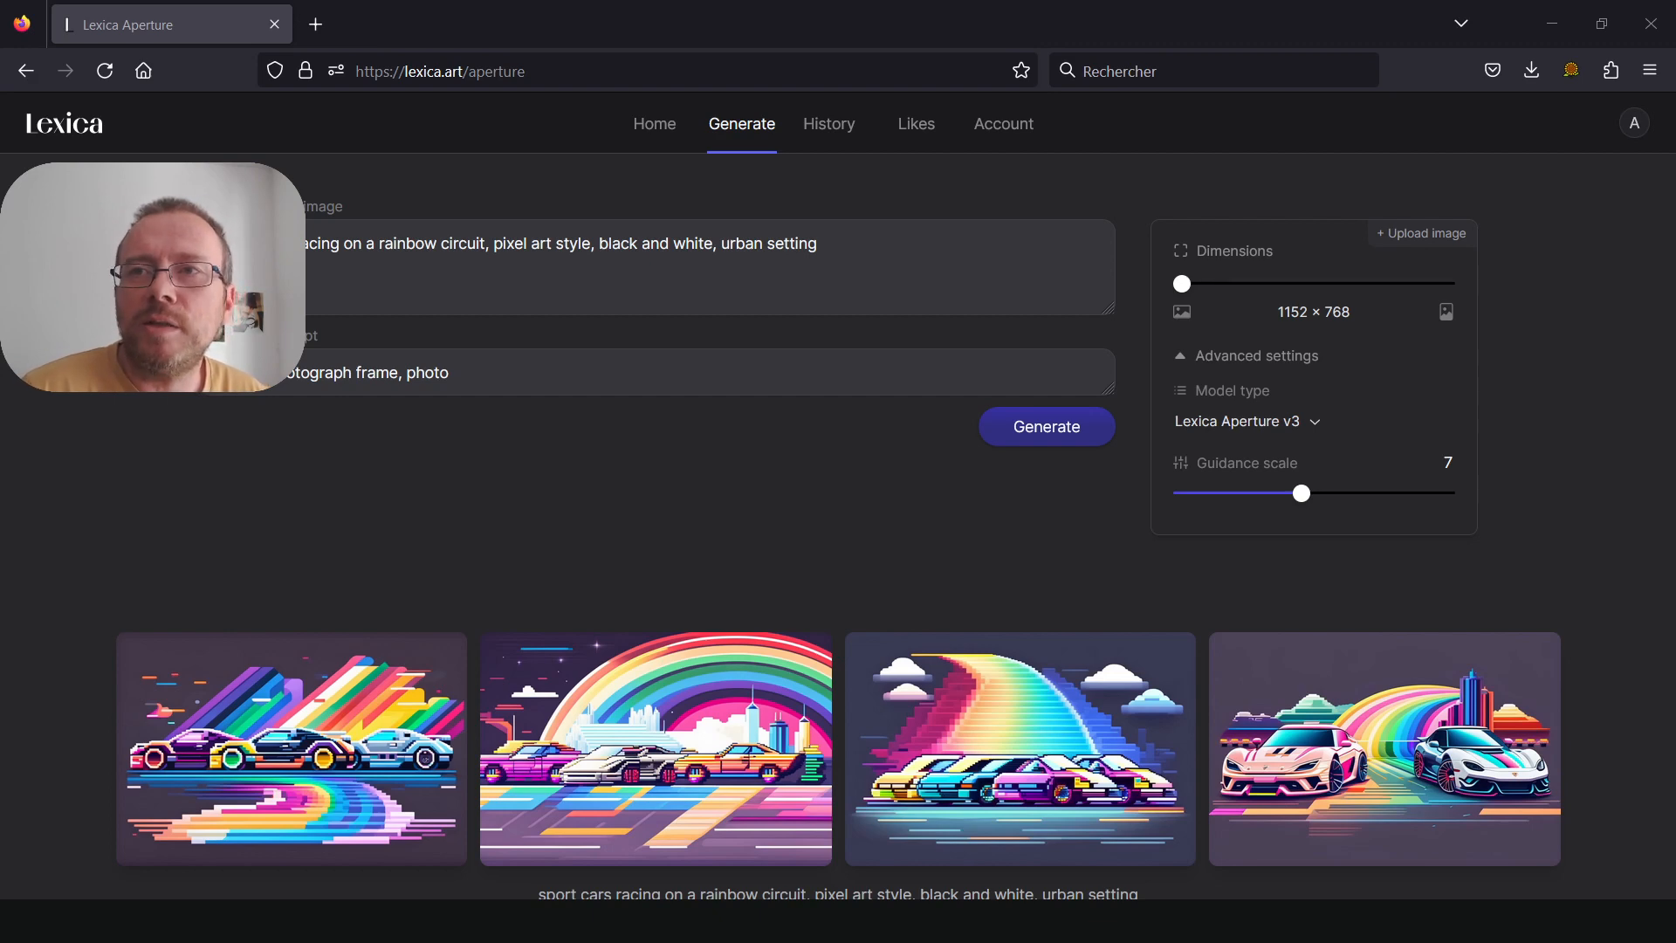
{"action": "mouse_move", "coordinate": [1203, 293]}
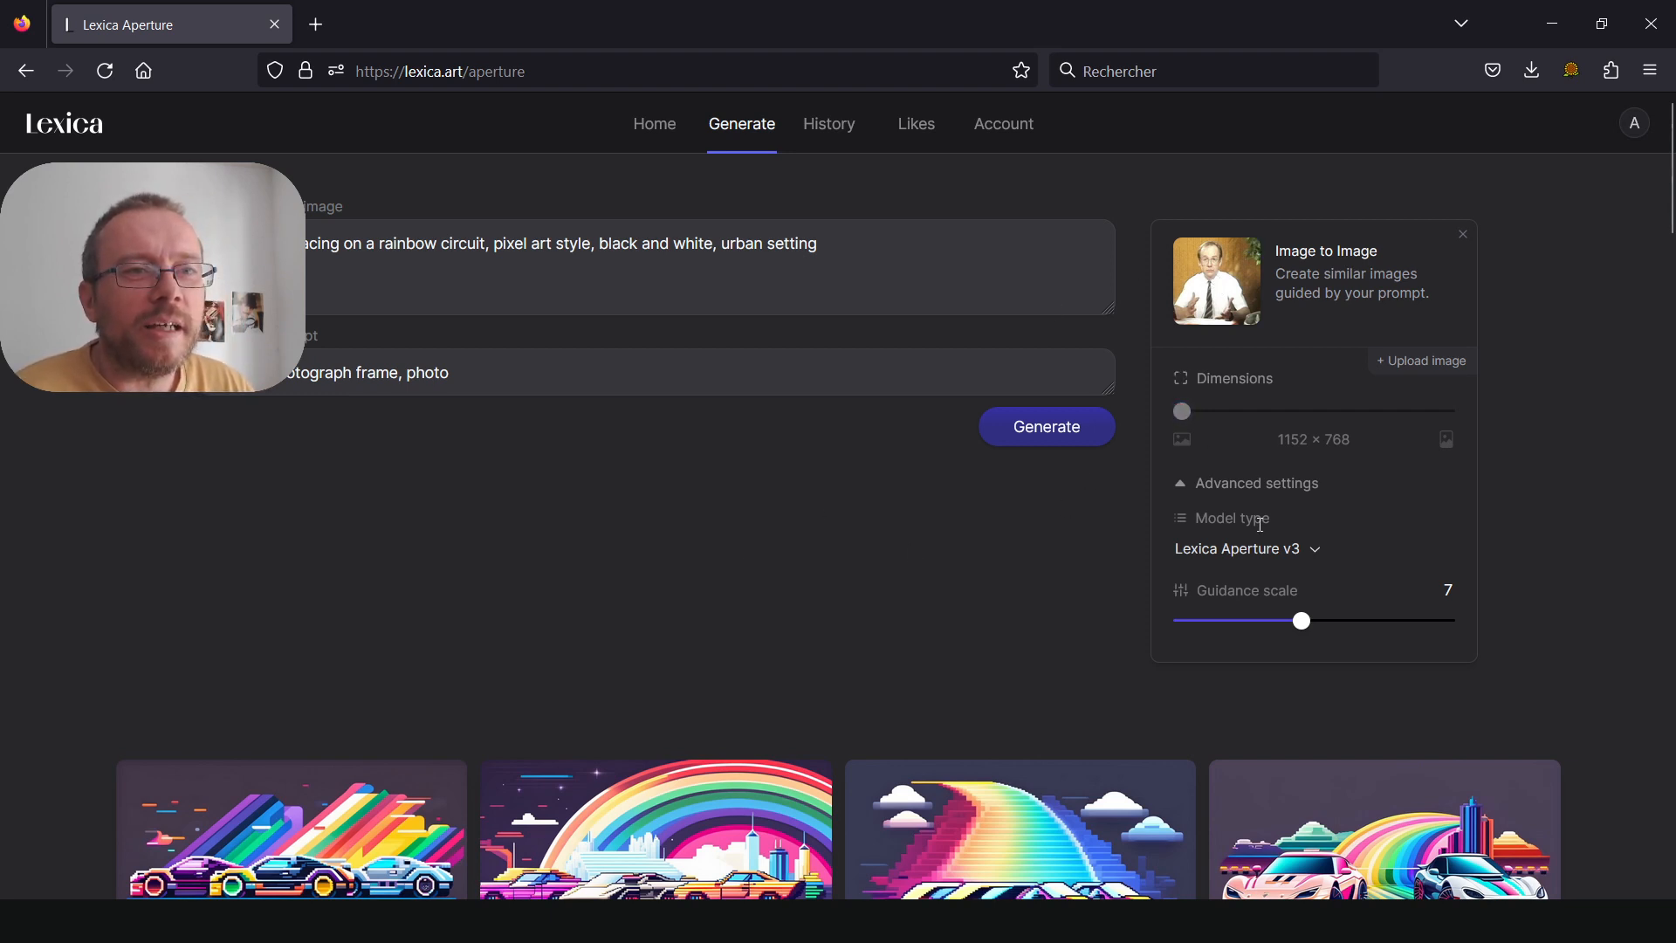
Clear the negative prompt, replace the image prompt with "cartoon style" and generate images from the uploaded picture
{"action": "left_click", "coordinate": [486, 363]}
{"action": "key", "text": "ctrl+a"}
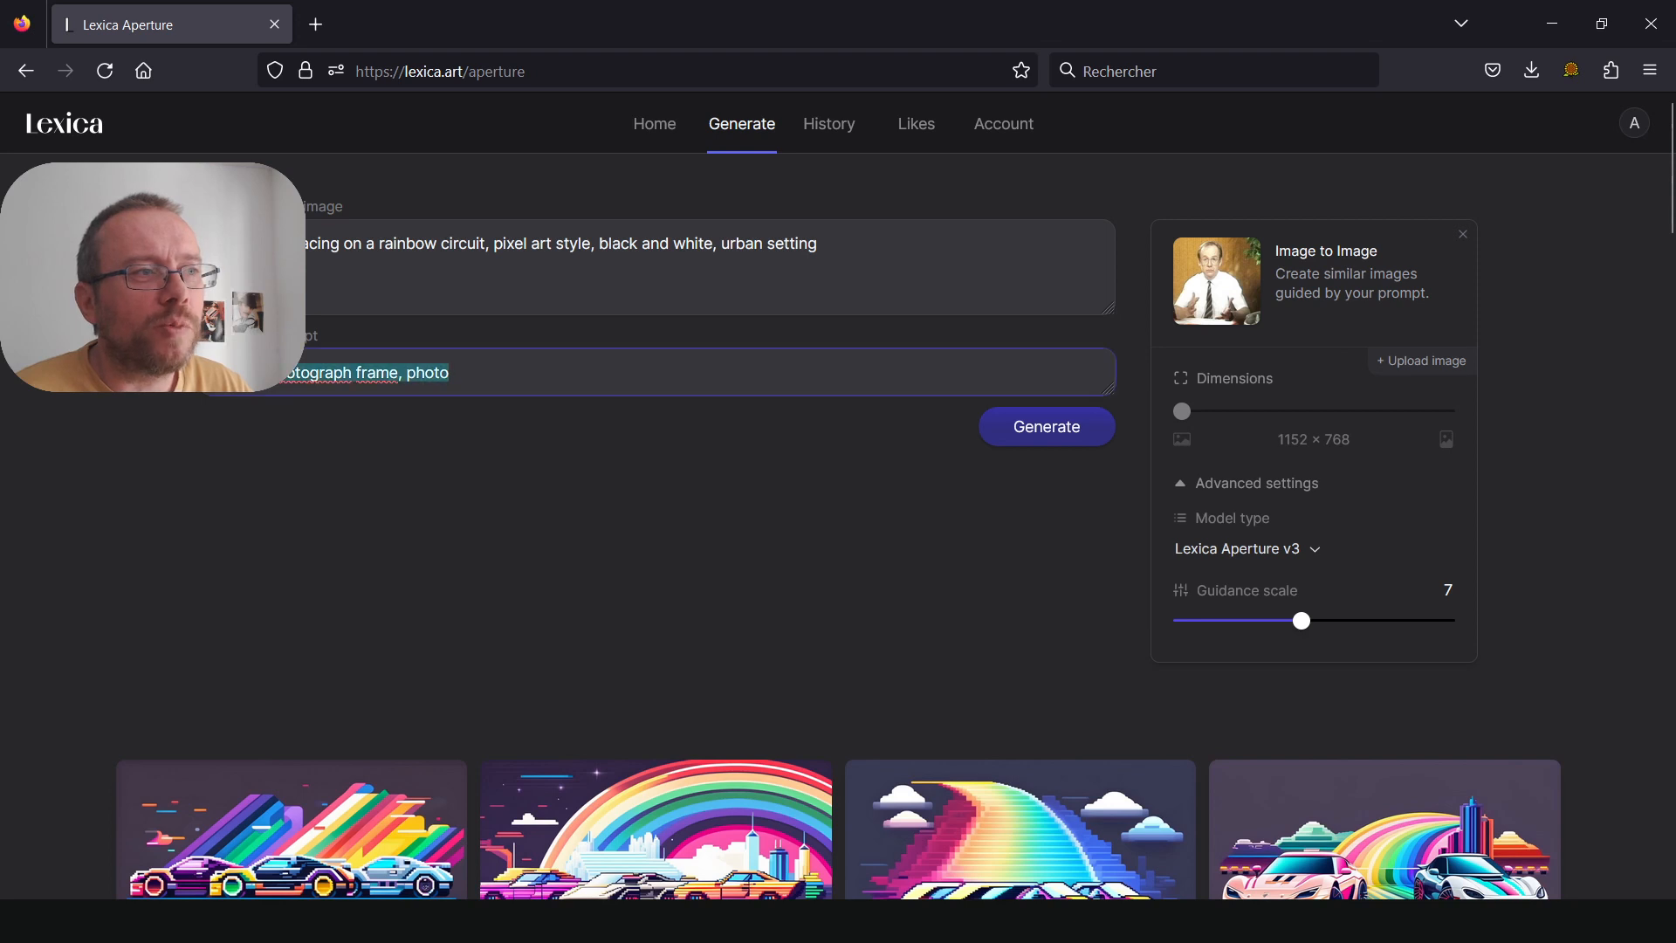
{"action": "key", "text": "BackSpace"}
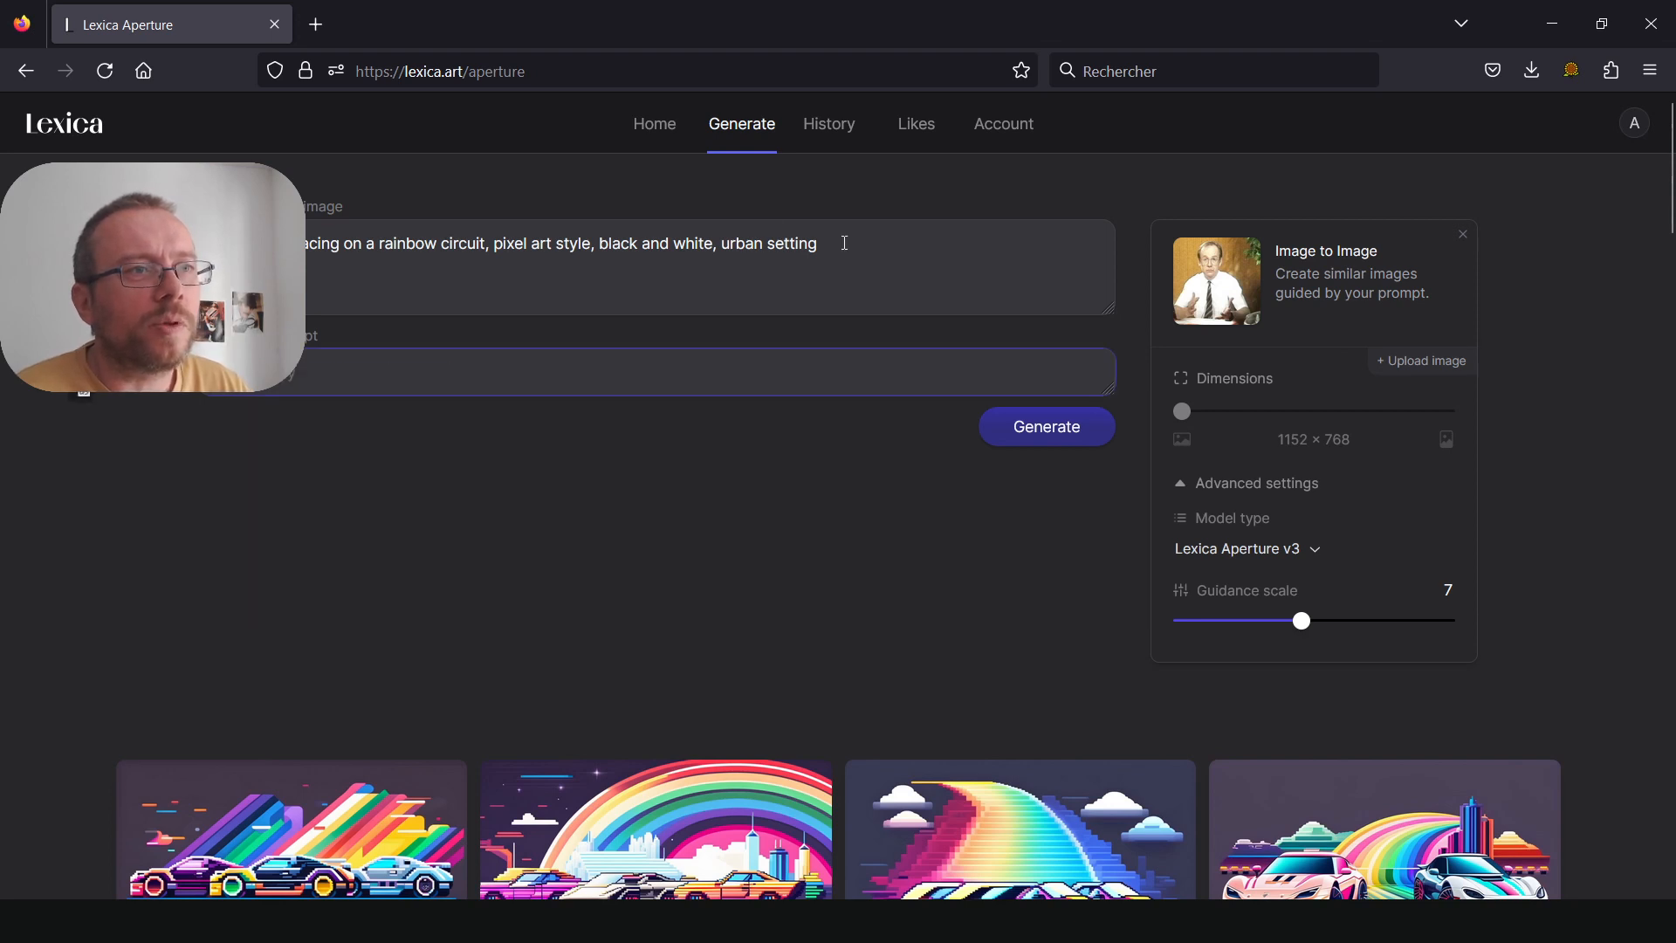
{"action": "left_click_drag", "start_coordinate": [845, 243], "coordinate": [288, 244]}
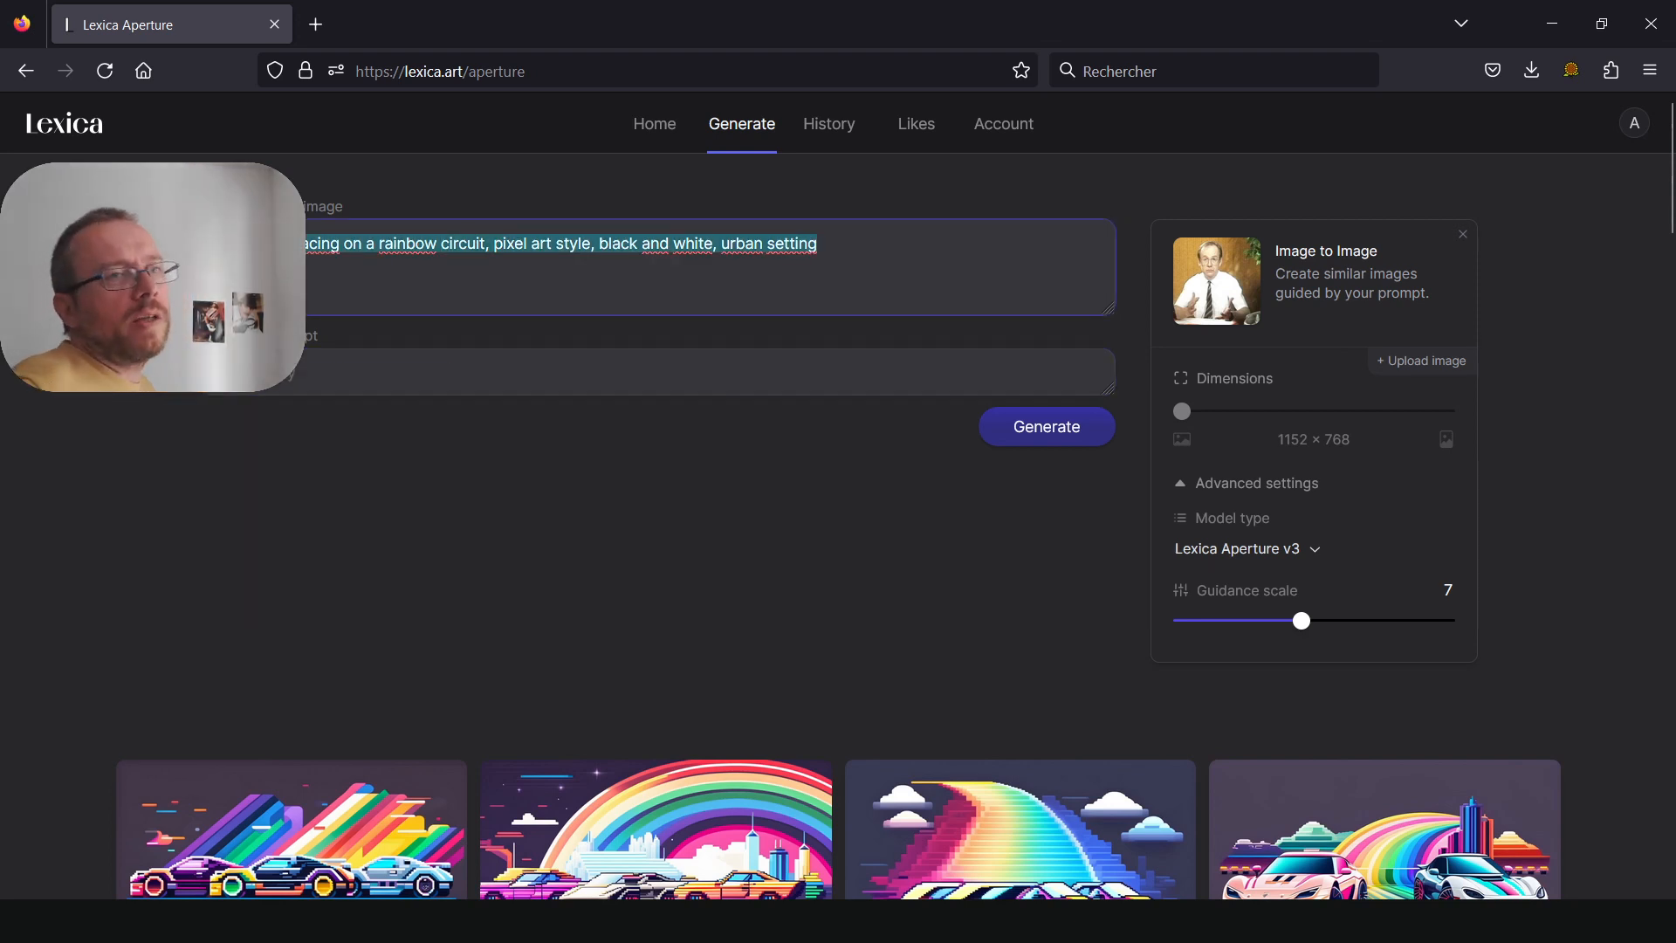
{"action": "key", "text": "BackSpace"}
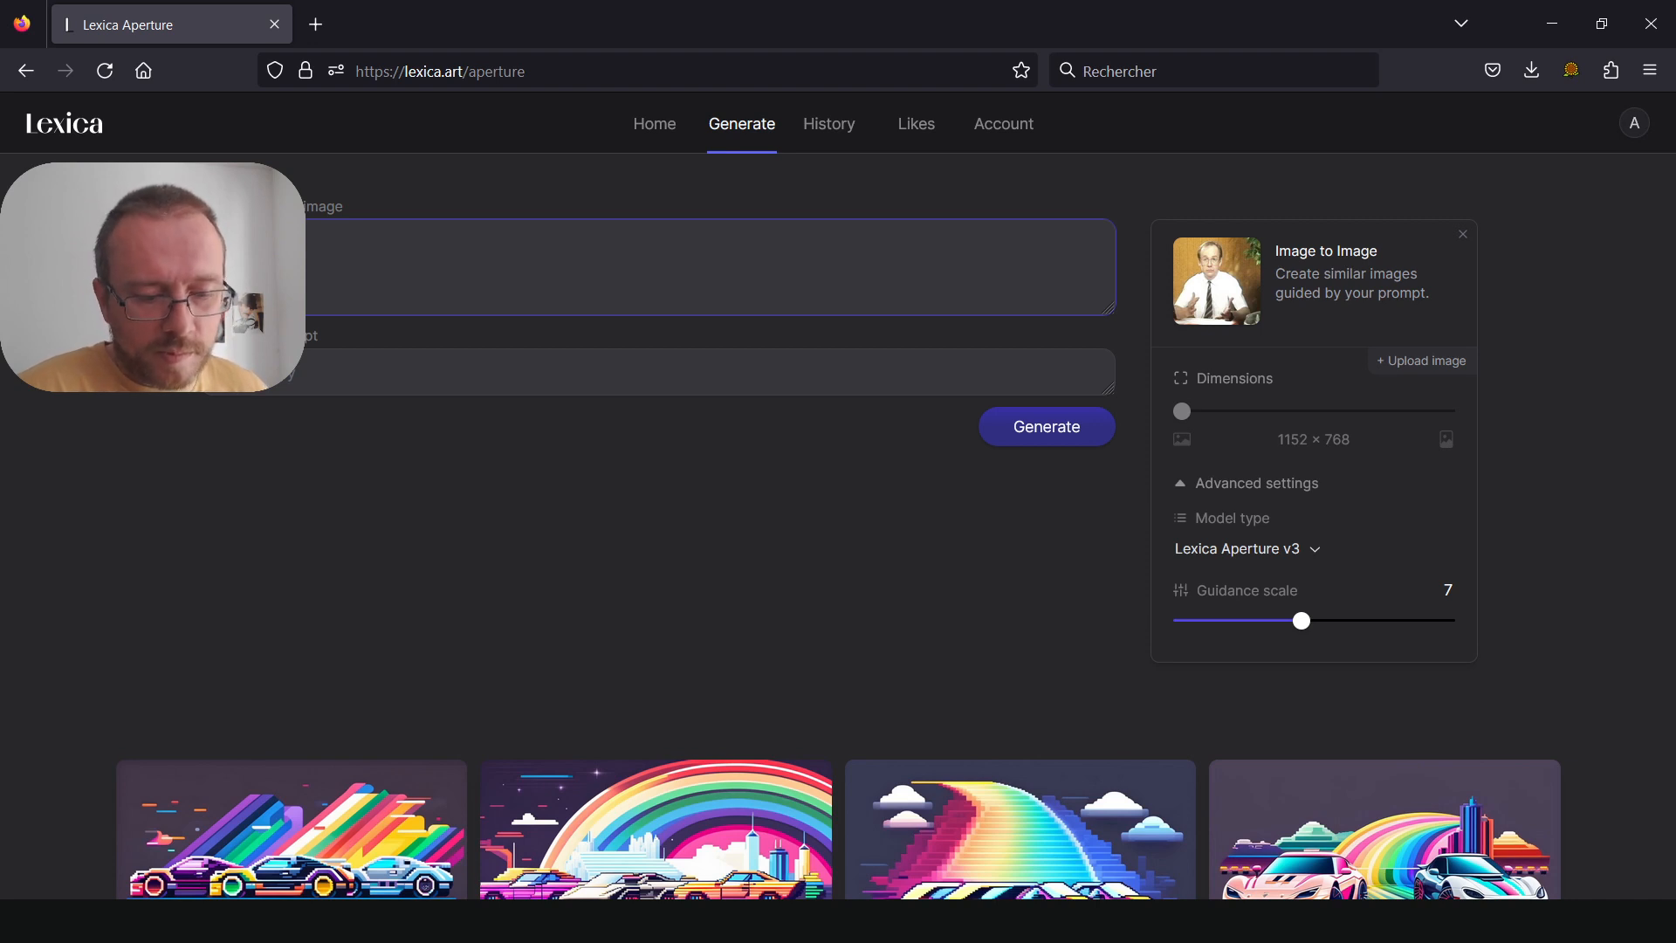
{"action": "left_click", "coordinate": [1049, 436]}
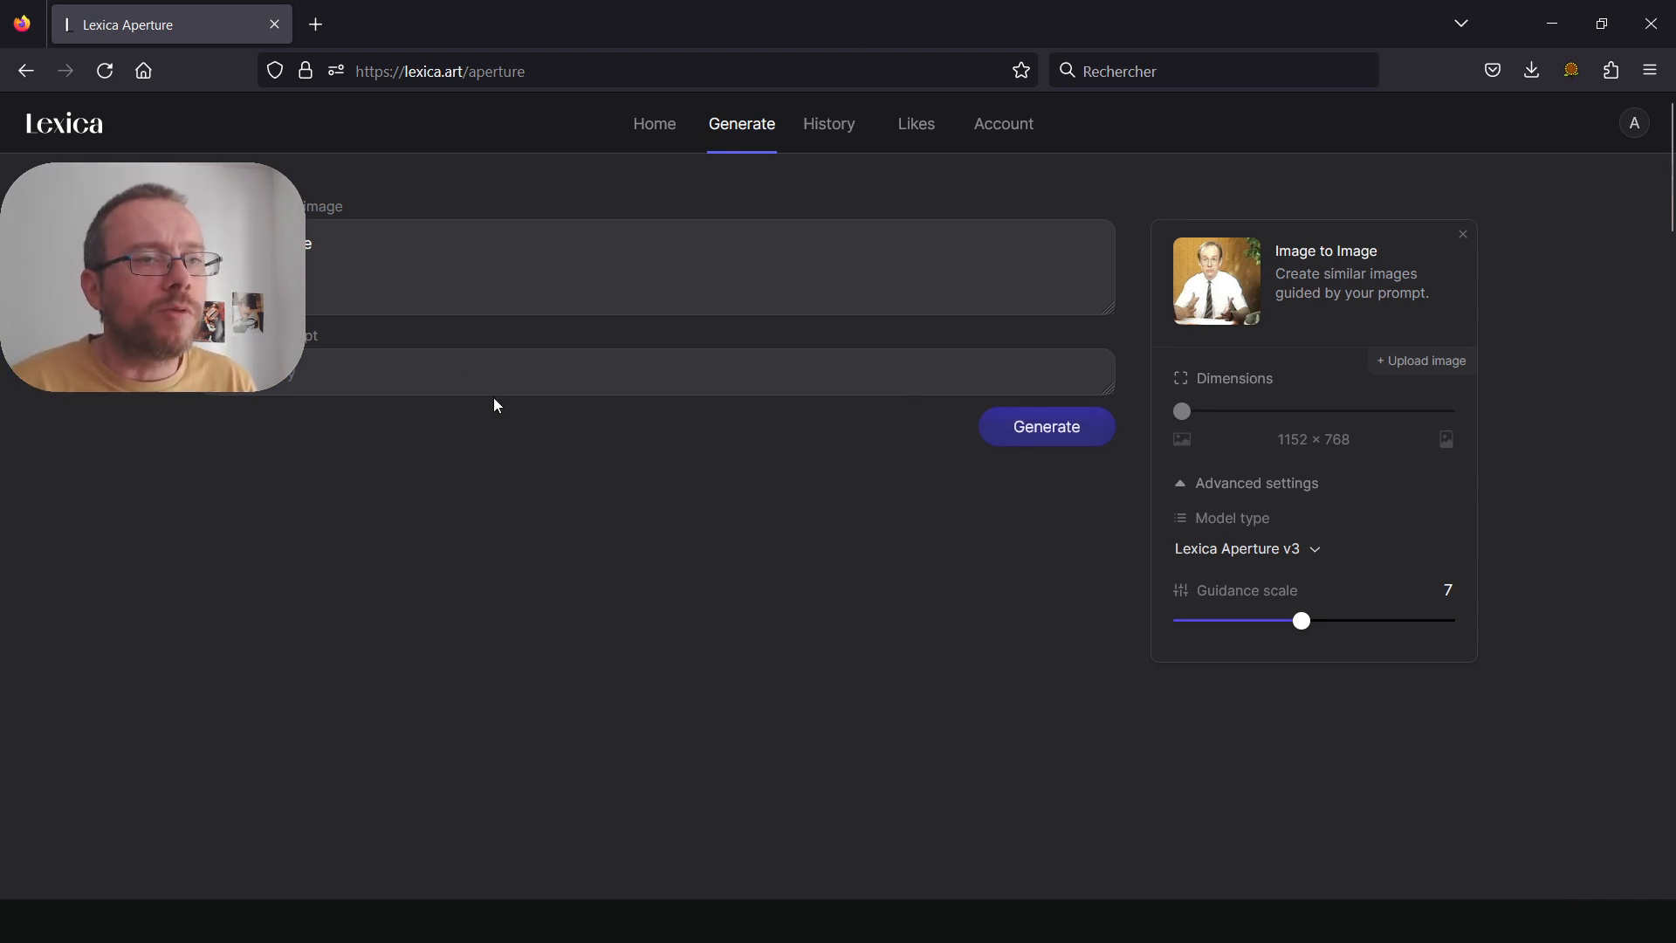
Look over the cartoon style results and enlarge the source picture to compare it with them
{"action": "scroll", "coordinate": [587, 440], "scroll_direction": "down", "scroll_amount": 1}
{"action": "scroll", "coordinate": [586, 440], "scroll_direction": "down", "scroll_amount": 2}
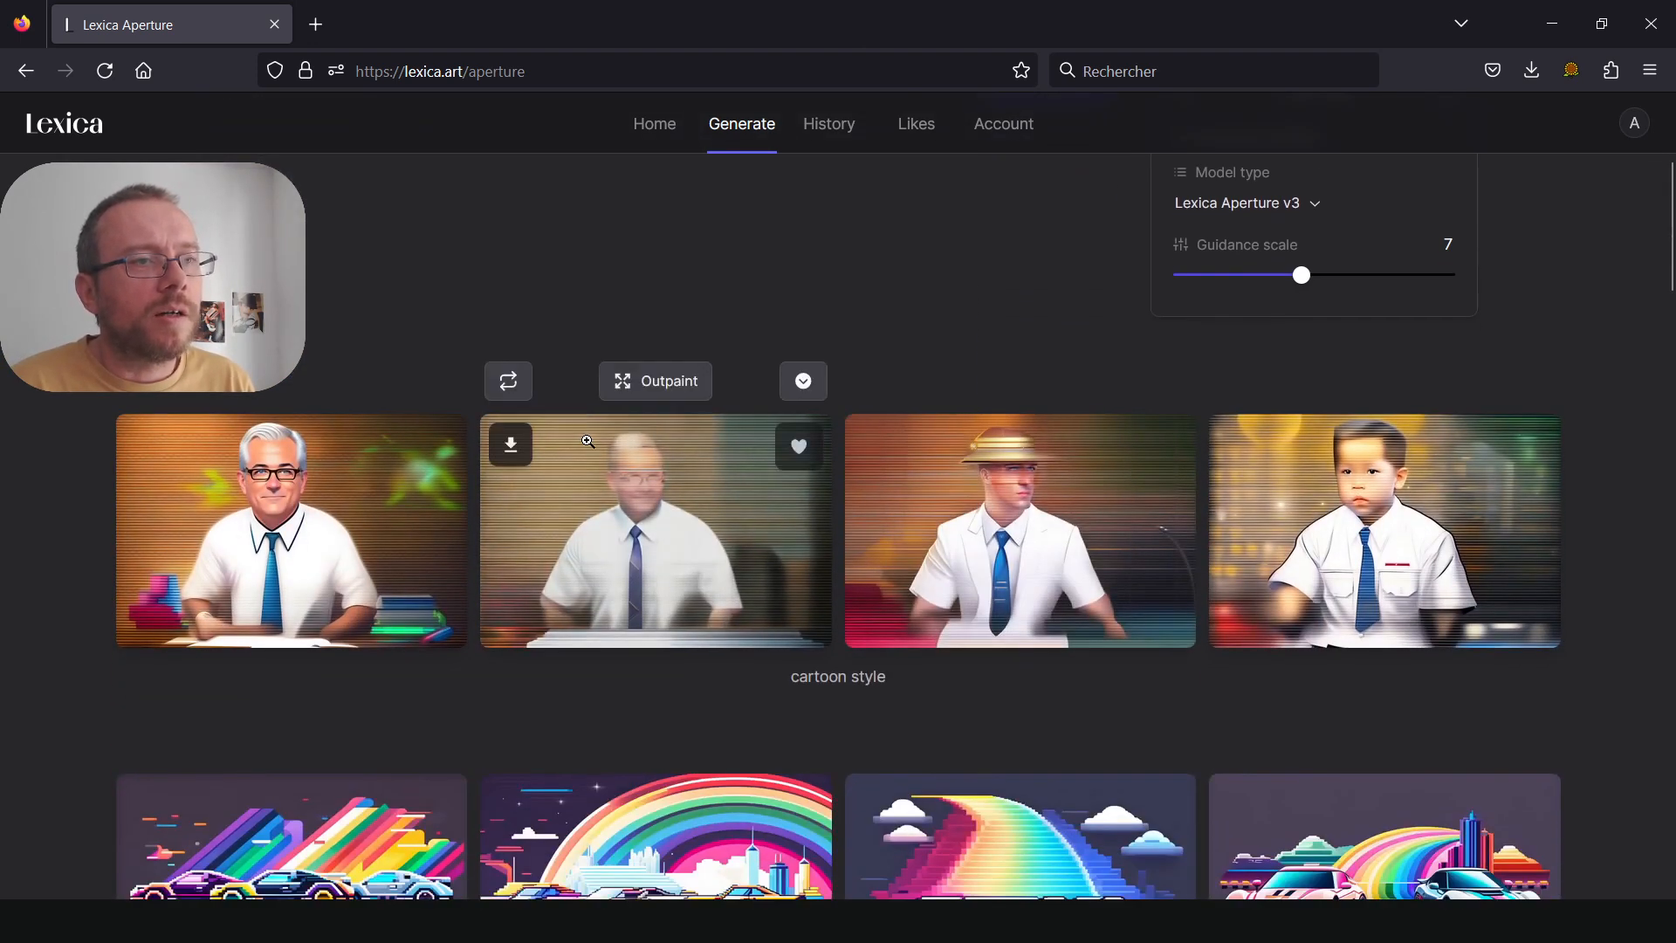
{"action": "scroll", "coordinate": [1258, 364], "scroll_direction": "up", "scroll_amount": 3}
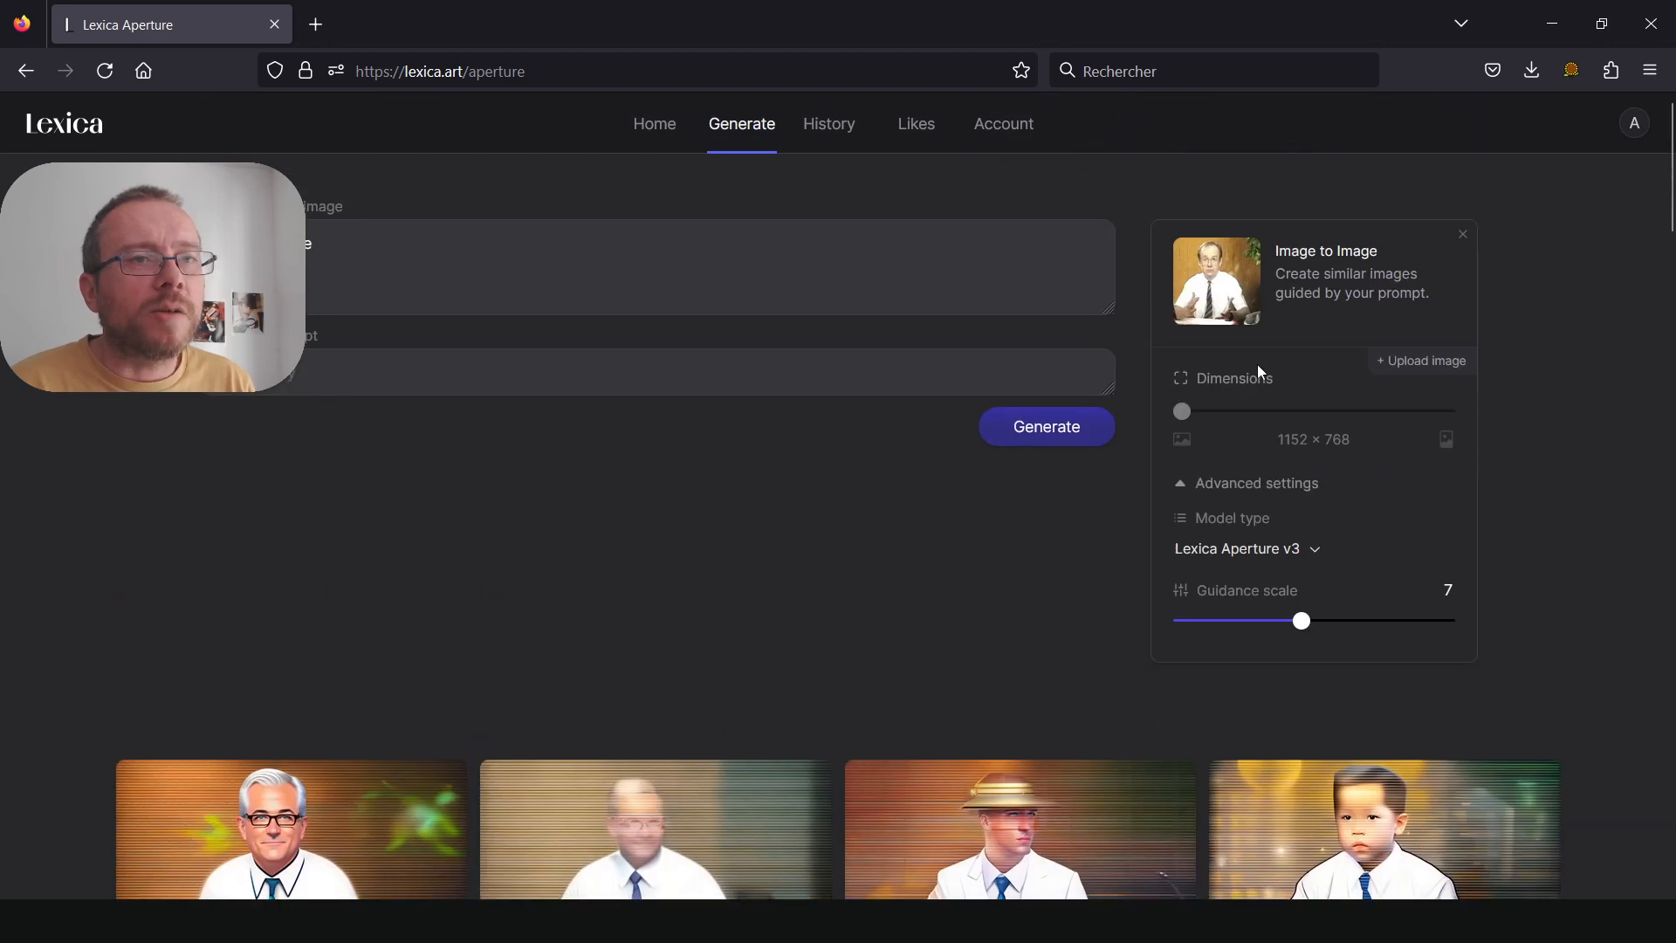
{"action": "left_click", "coordinate": [1211, 276]}
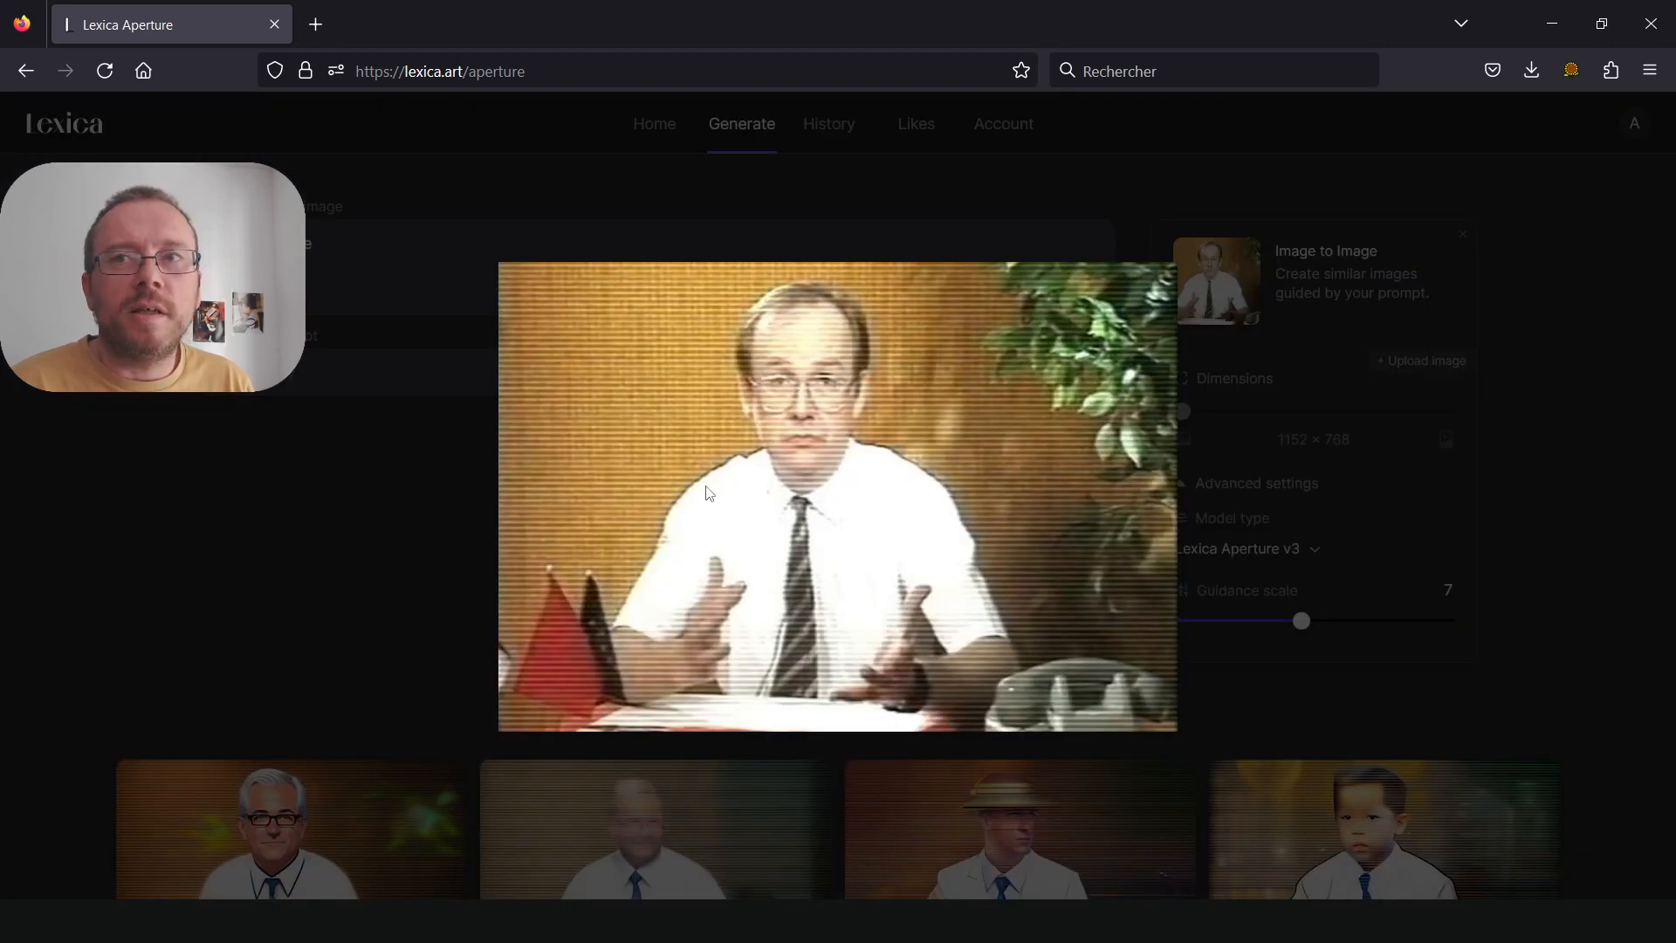
{"action": "scroll", "coordinate": [354, 482], "scroll_direction": "down", "scroll_amount": 4}
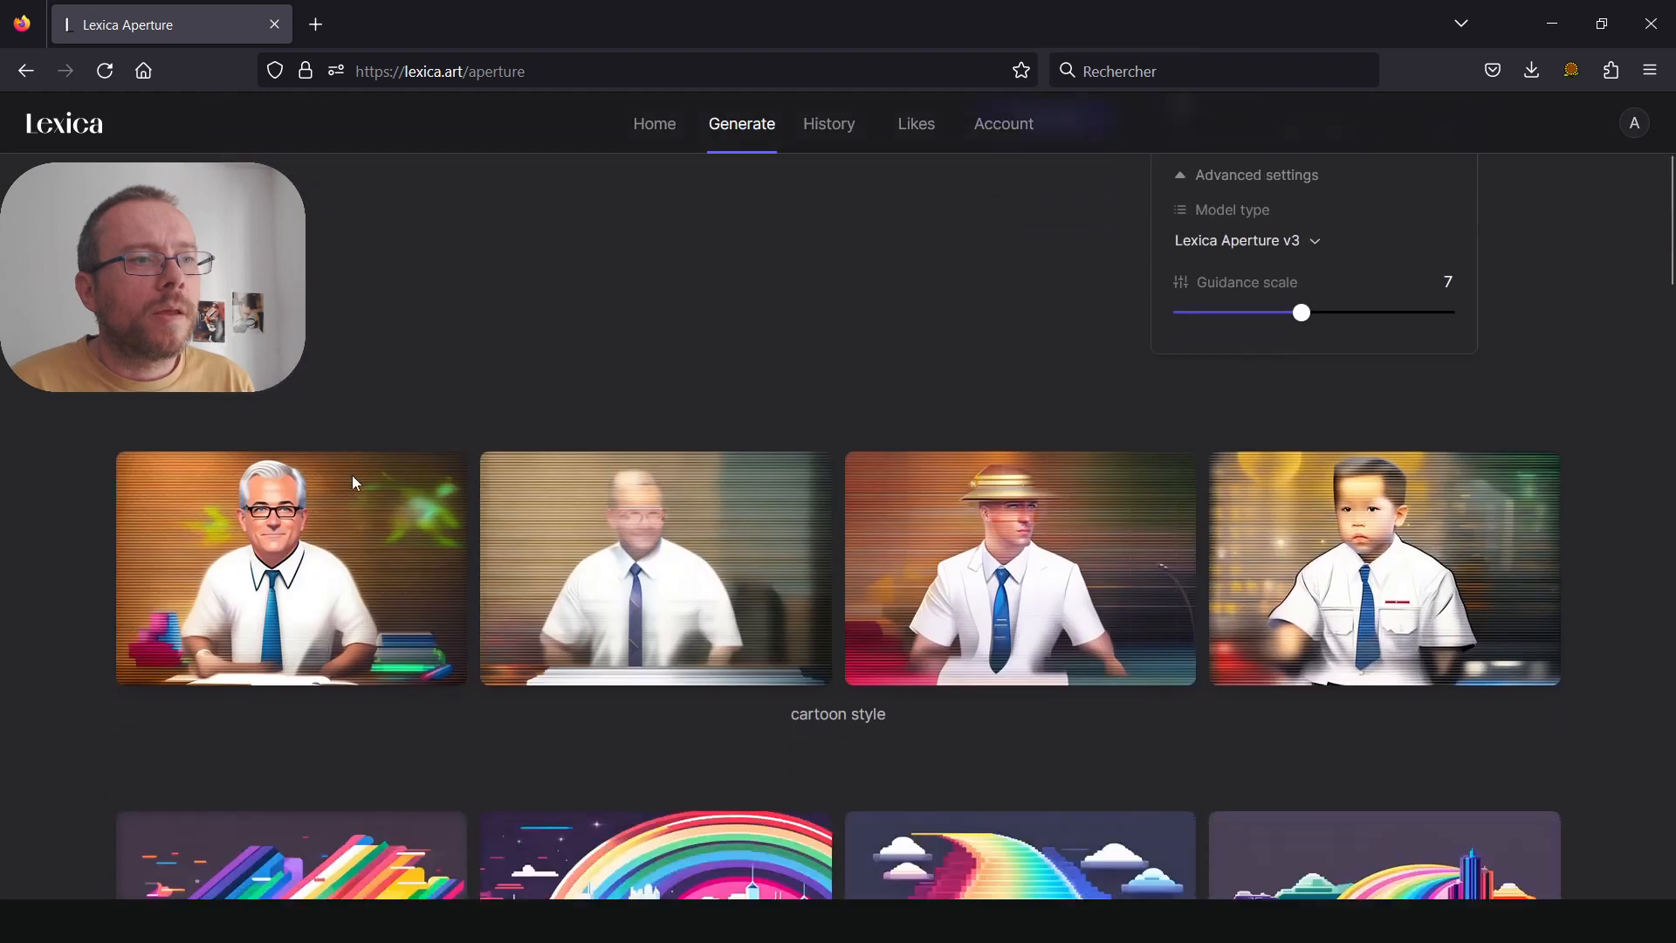
View the first three cartoon style images enlarged, one after another, and close each preview
{"action": "left_click", "coordinate": [274, 520]}
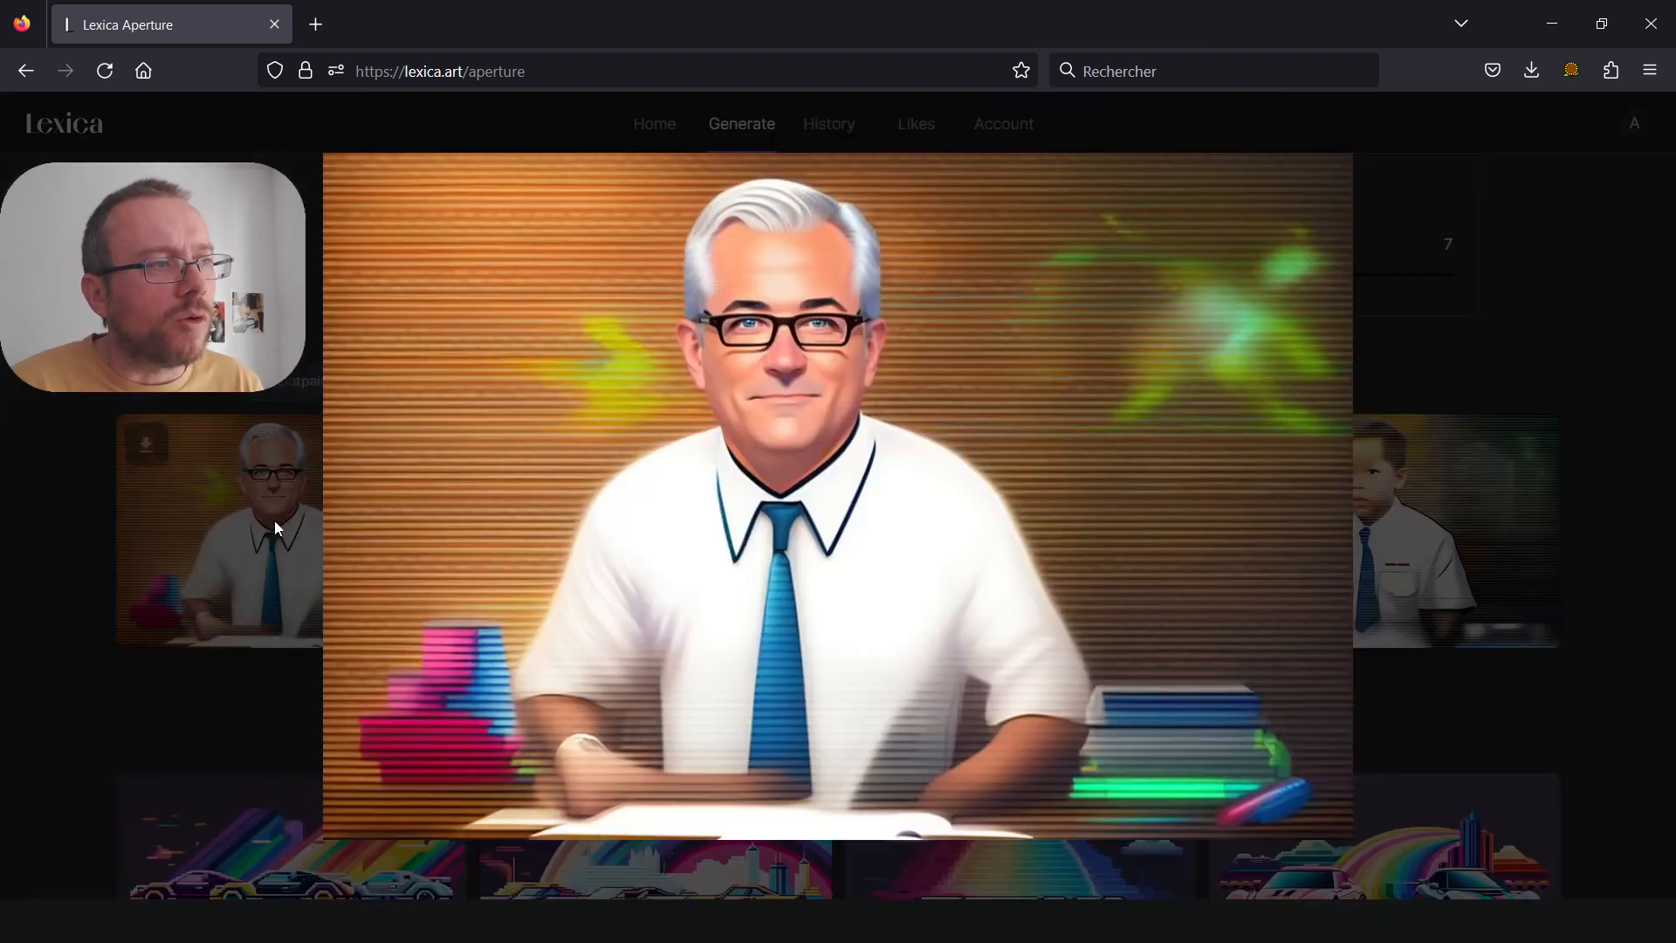
{"action": "left_click", "coordinate": [347, 365]}
{"action": "left_click", "coordinate": [611, 514]}
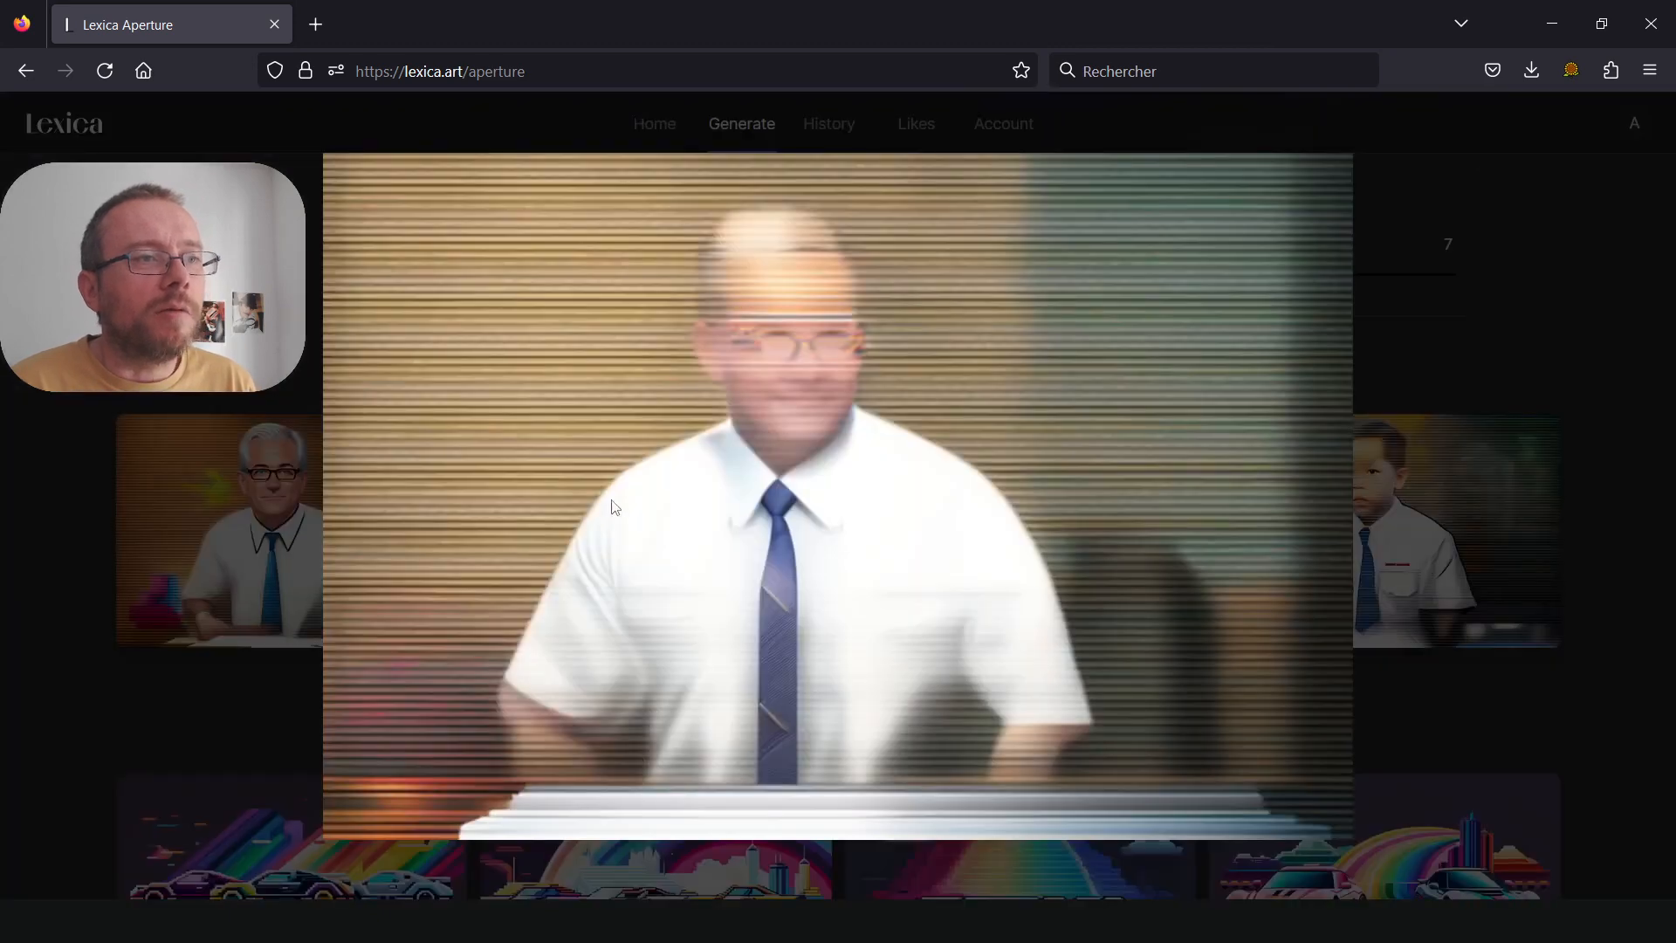
{"action": "left_click", "coordinate": [344, 348]}
{"action": "left_click", "coordinate": [1149, 515]}
{"action": "left_click", "coordinate": [765, 337]}
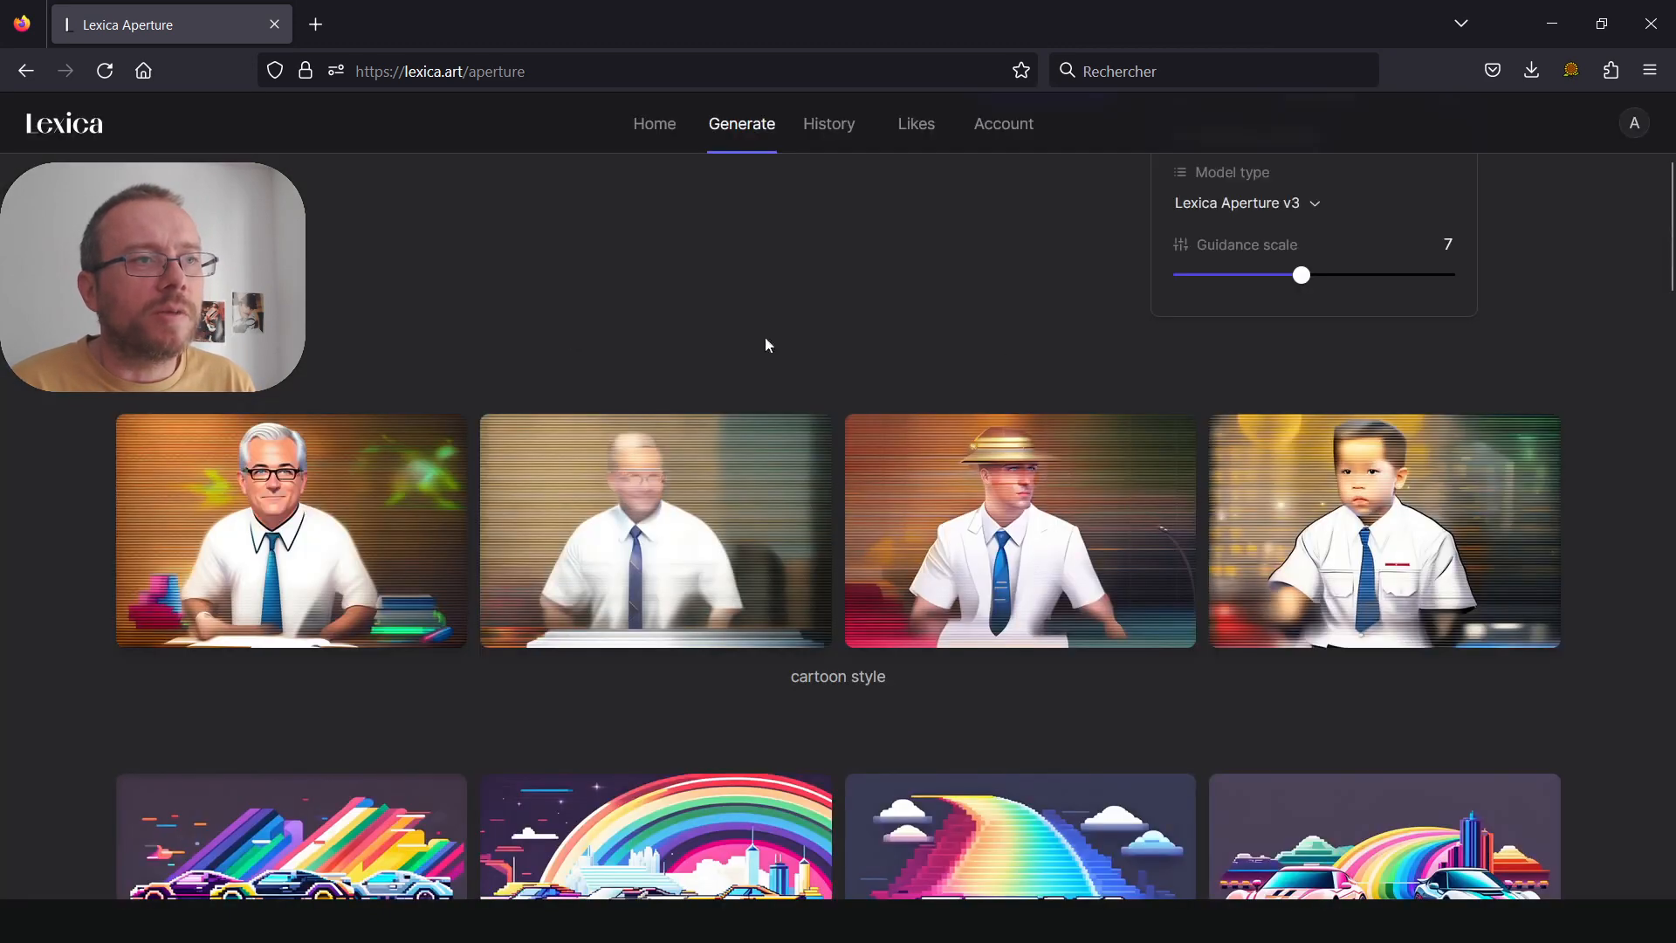
View the uploaded Image to Image source picture enlarged once more and close its preview
{"action": "scroll", "coordinate": [764, 337], "scroll_direction": "up", "scroll_amount": 4}
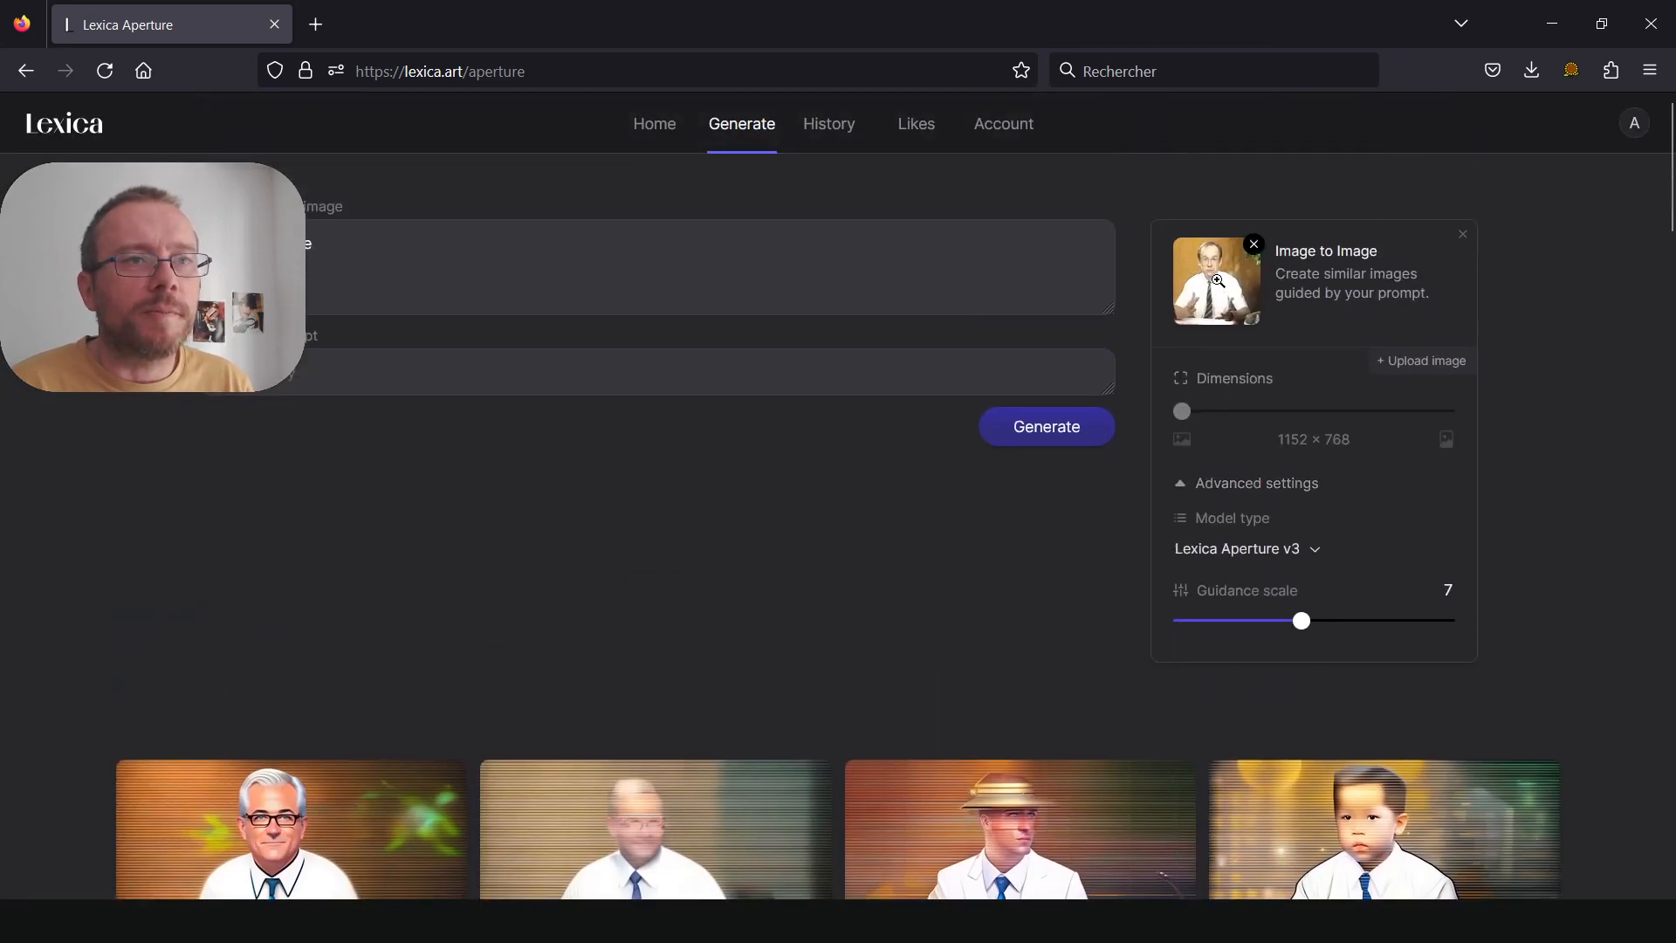
{"action": "left_click", "coordinate": [1218, 280]}
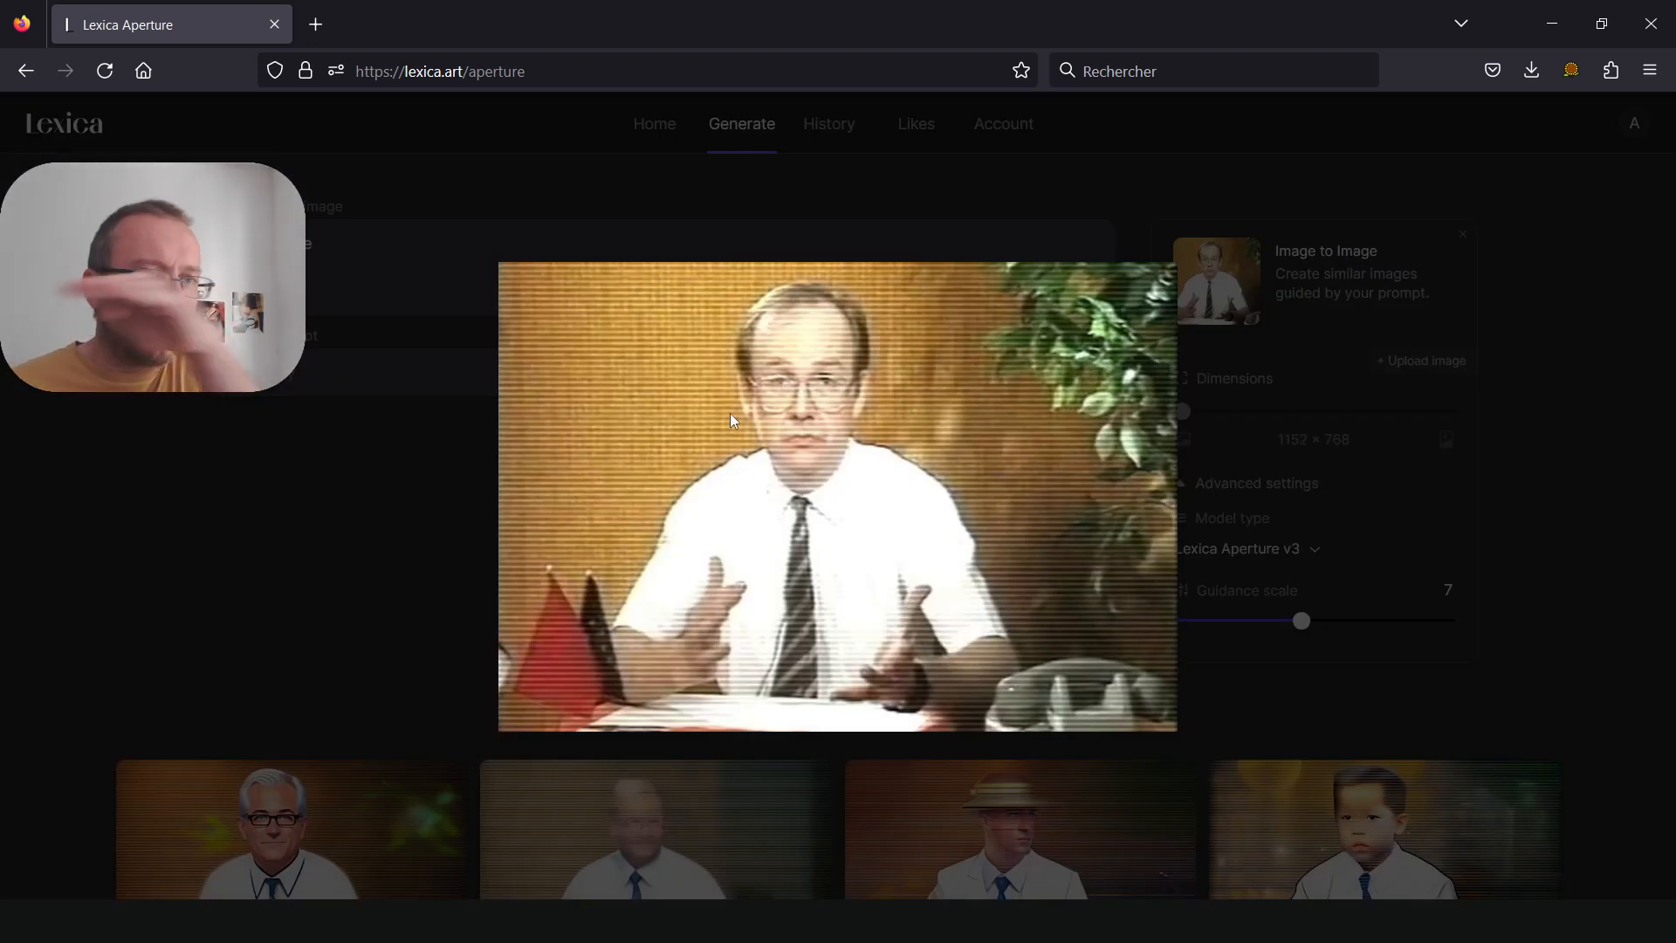
{"action": "left_click", "coordinate": [468, 400]}
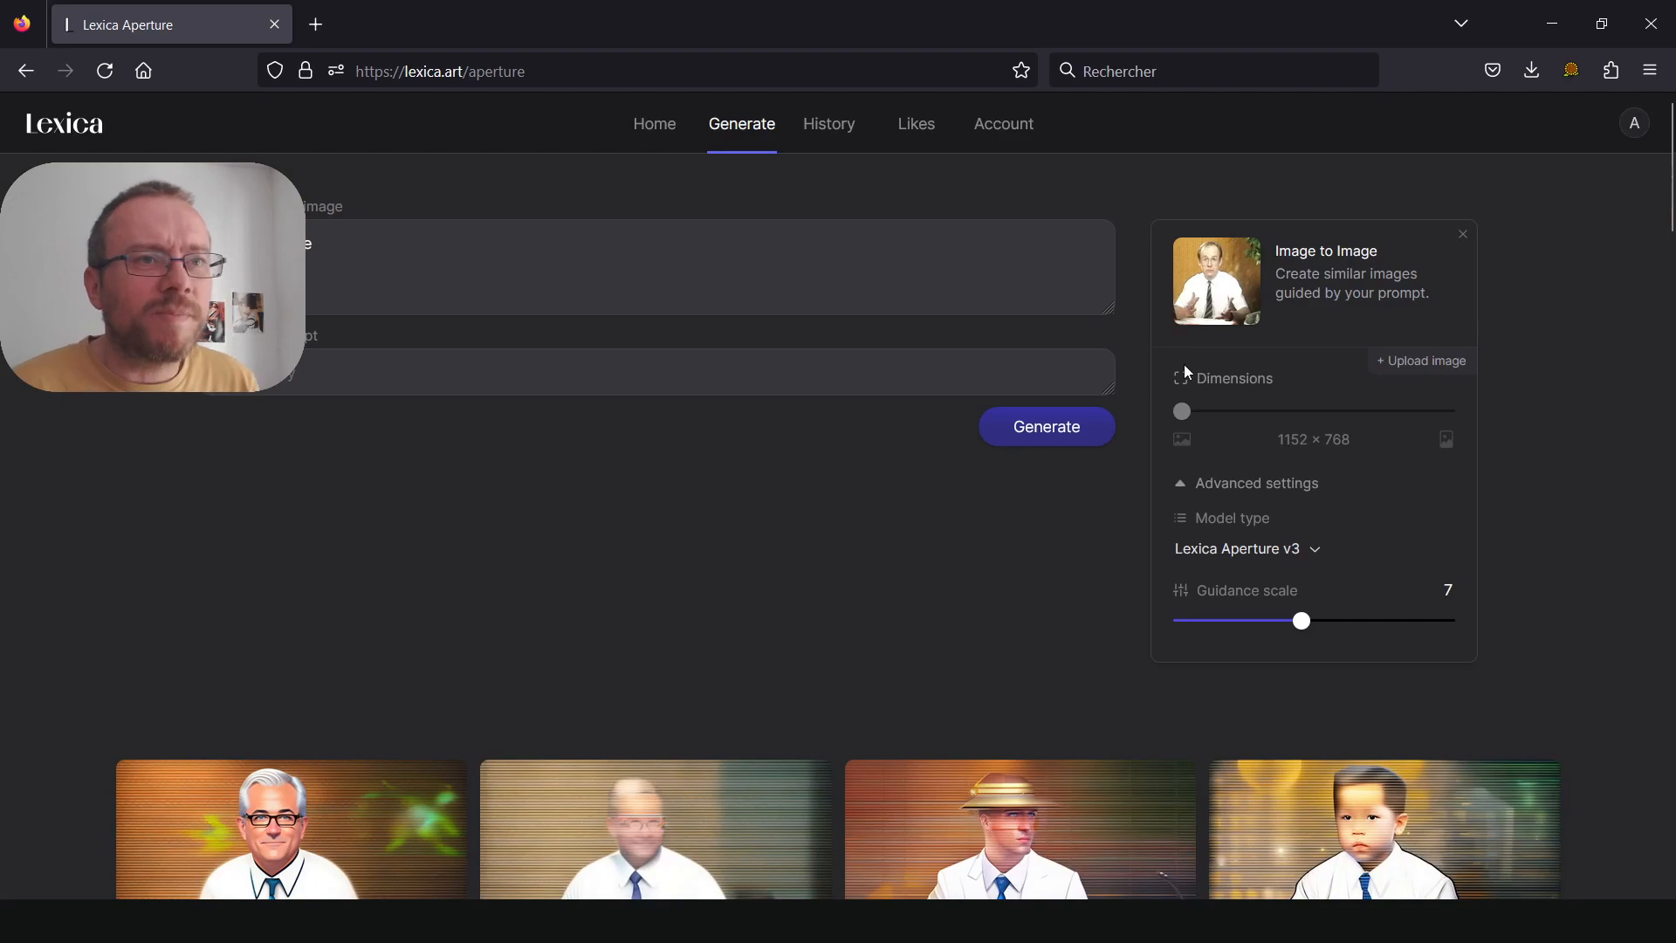
Open the history of generated images and look through it from the newest results to the oldest ones
{"action": "left_click", "coordinate": [814, 144]}
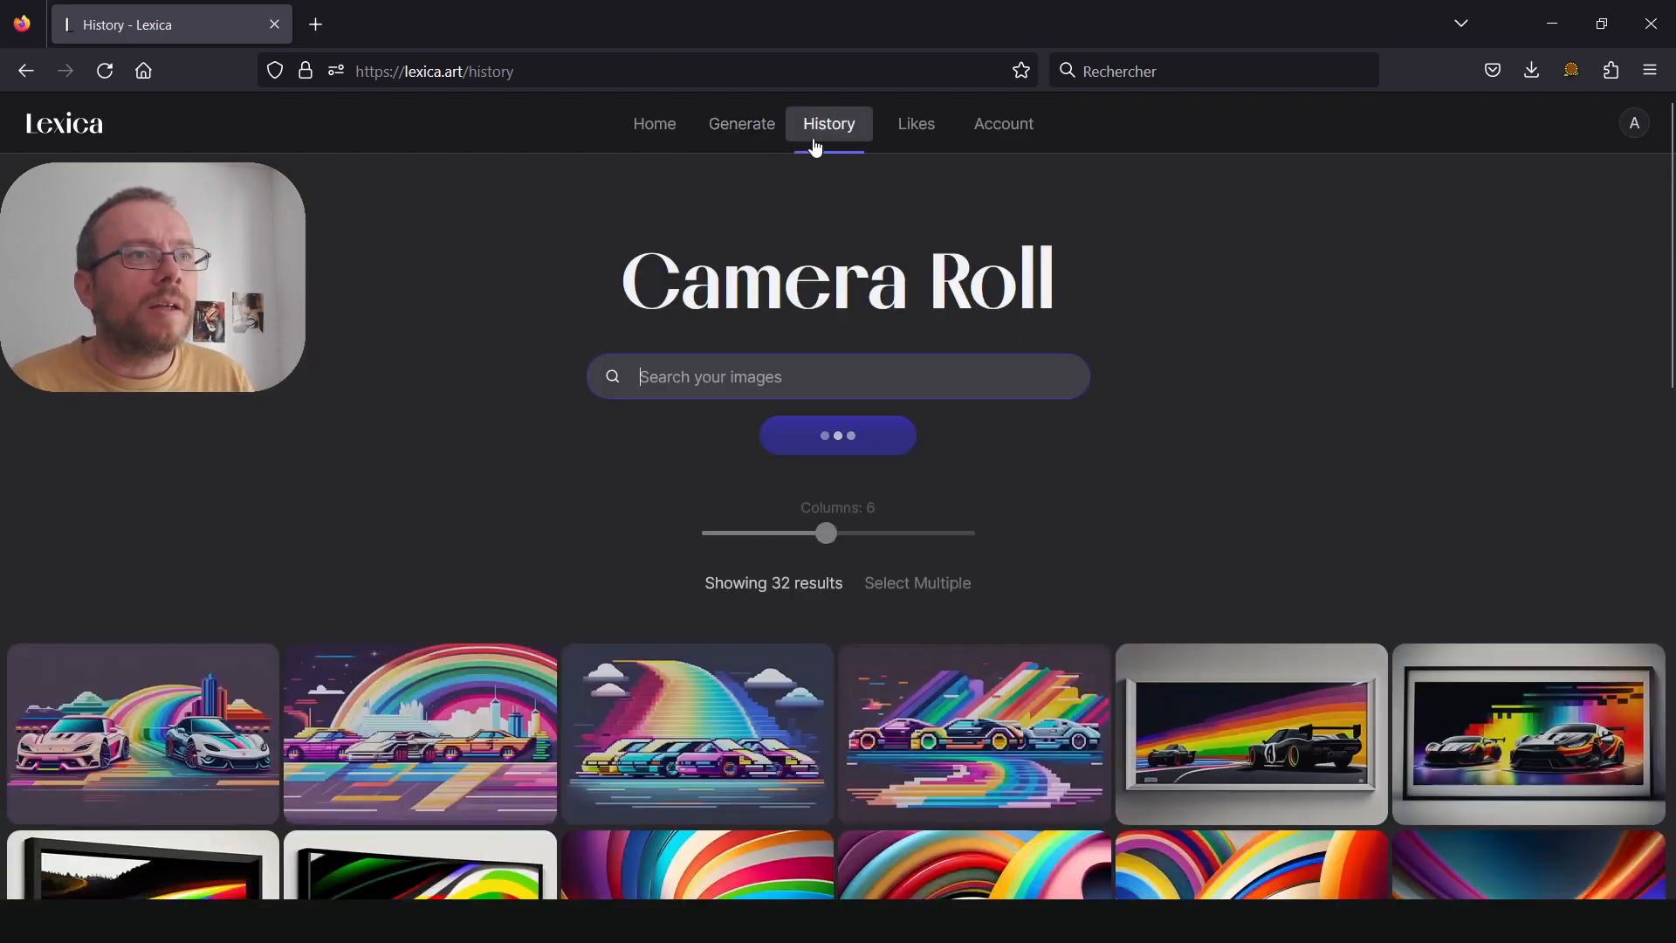
{"action": "scroll", "coordinate": [653, 432], "scroll_direction": "down", "scroll_amount": 7}
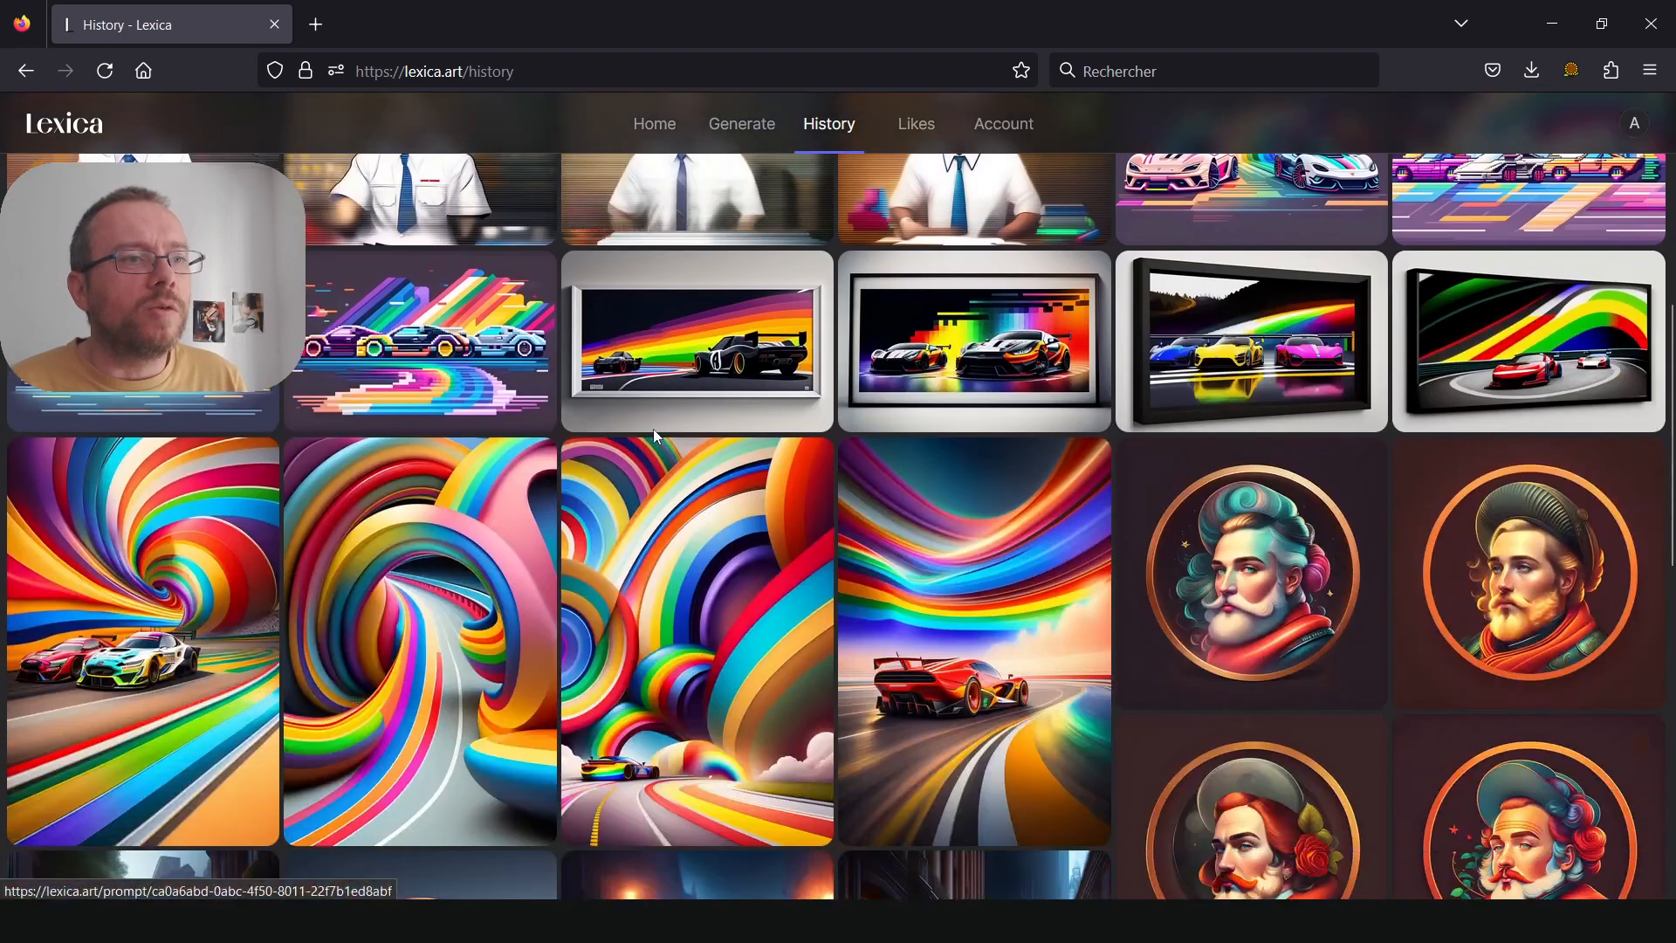
{"action": "scroll", "coordinate": [653, 428], "scroll_direction": "down", "scroll_amount": 10}
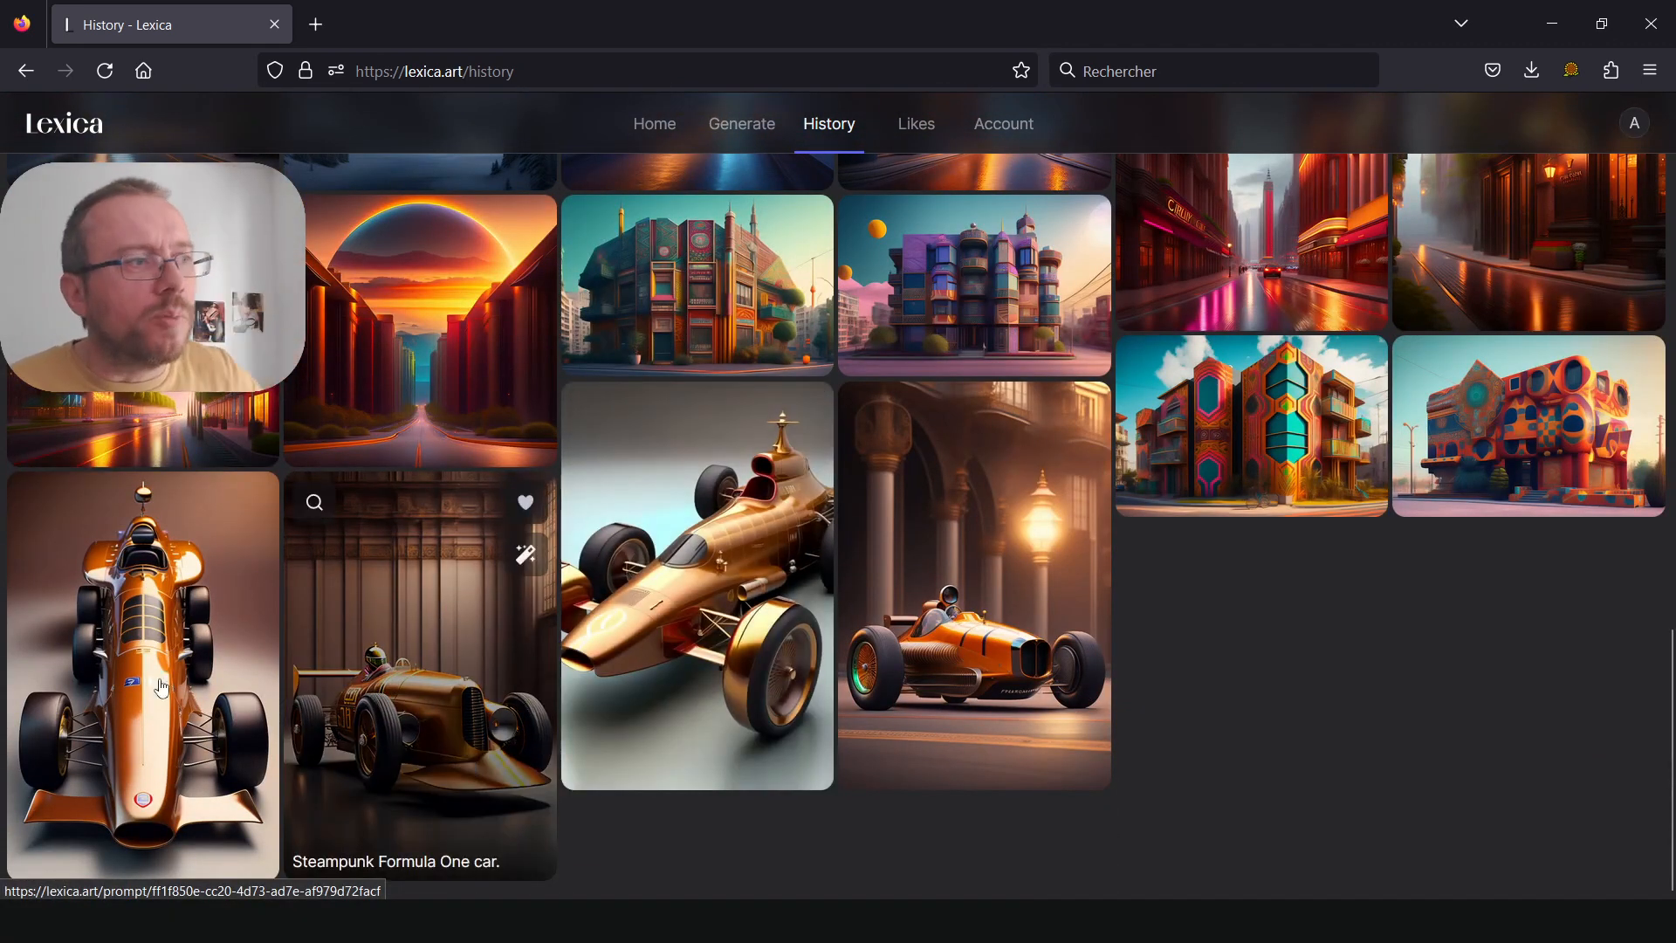
{"action": "scroll", "coordinate": [1069, 599], "scroll_direction": "up", "scroll_amount": 4}
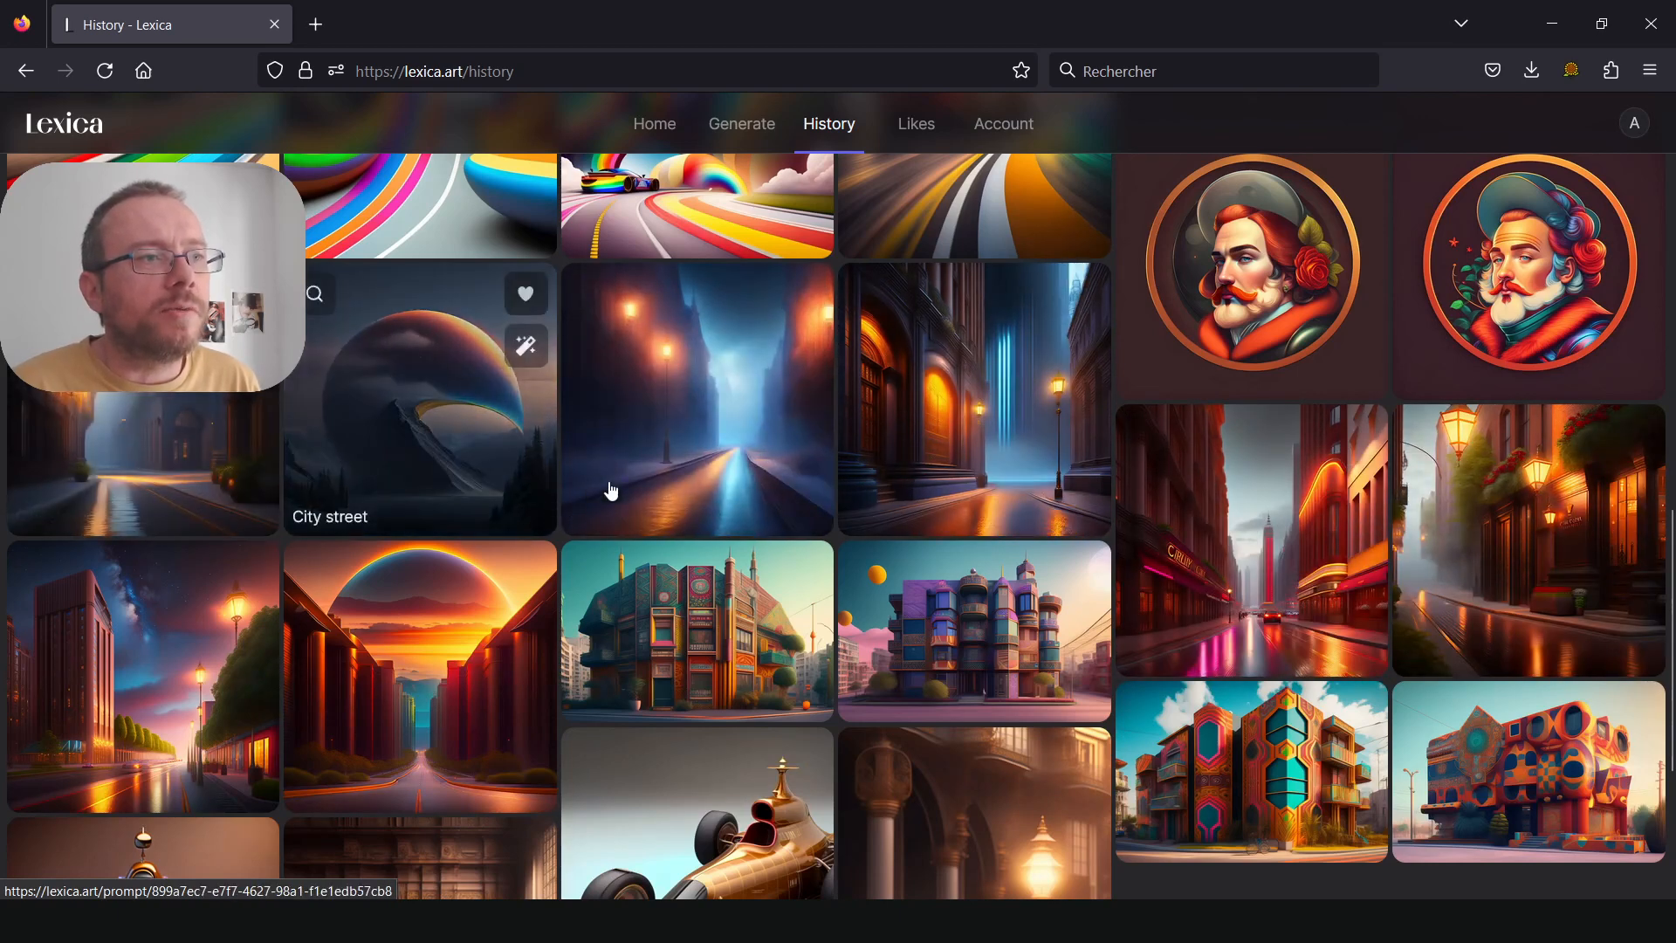
{"action": "scroll", "coordinate": [808, 483], "scroll_direction": "up", "scroll_amount": 1}
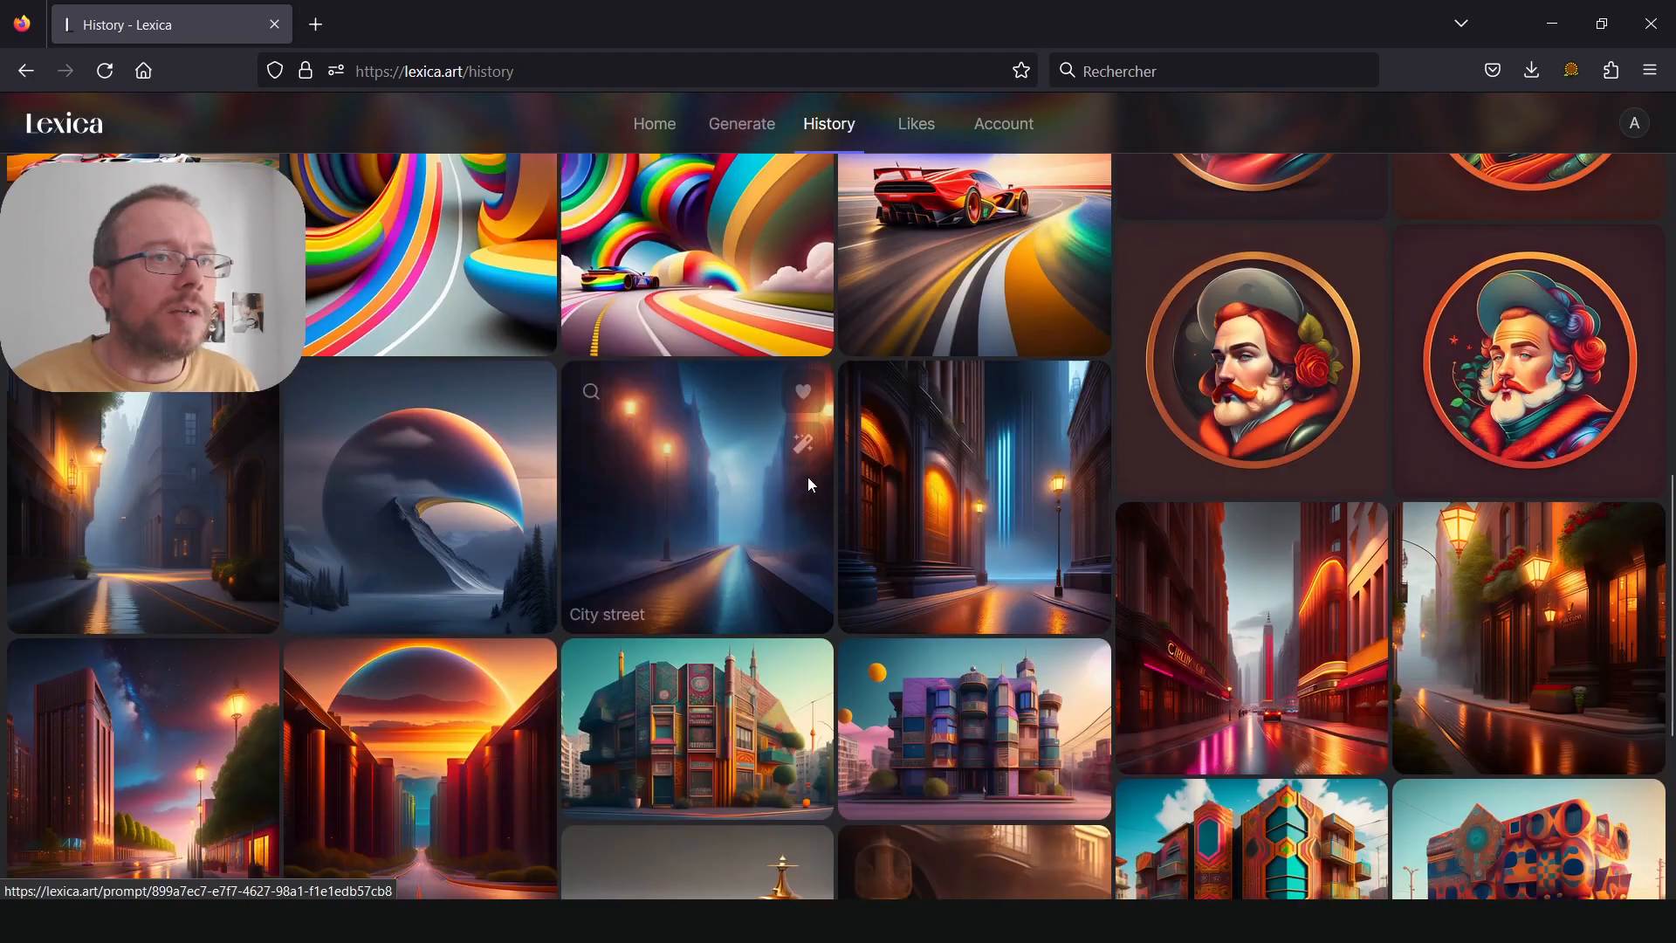
{"action": "scroll", "coordinate": [808, 483], "scroll_direction": "up", "scroll_amount": 3}
{"action": "scroll", "coordinate": [831, 563], "scroll_direction": "up", "scroll_amount": 1}
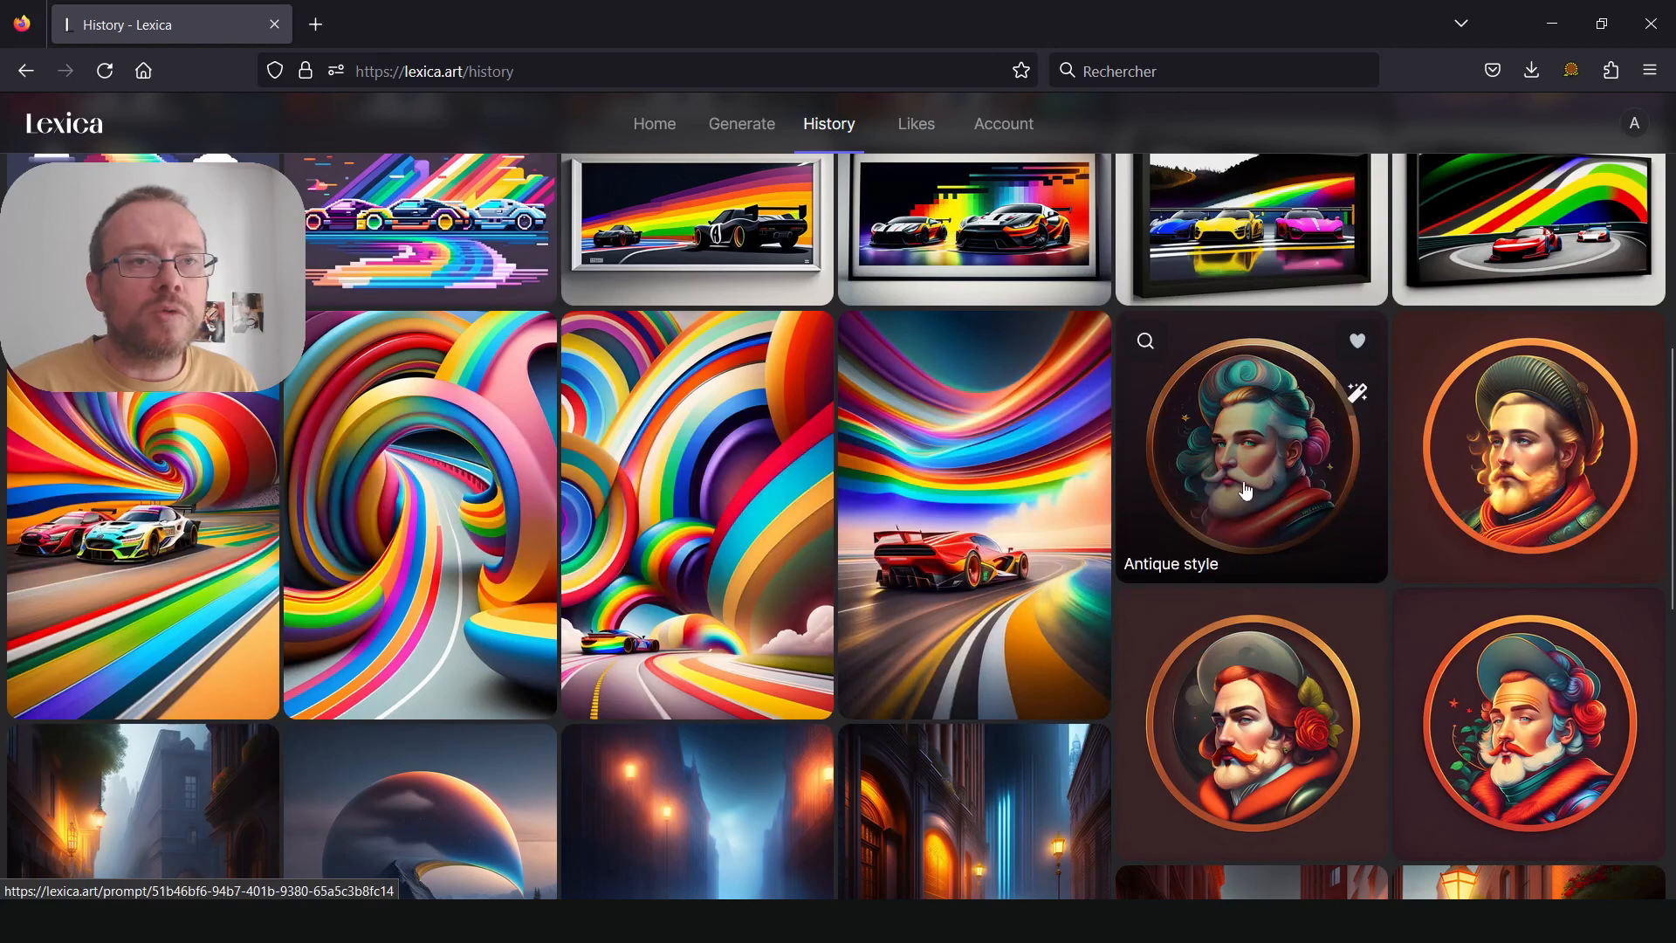
{"action": "scroll", "coordinate": [1031, 482], "scroll_direction": "up", "scroll_amount": 5}
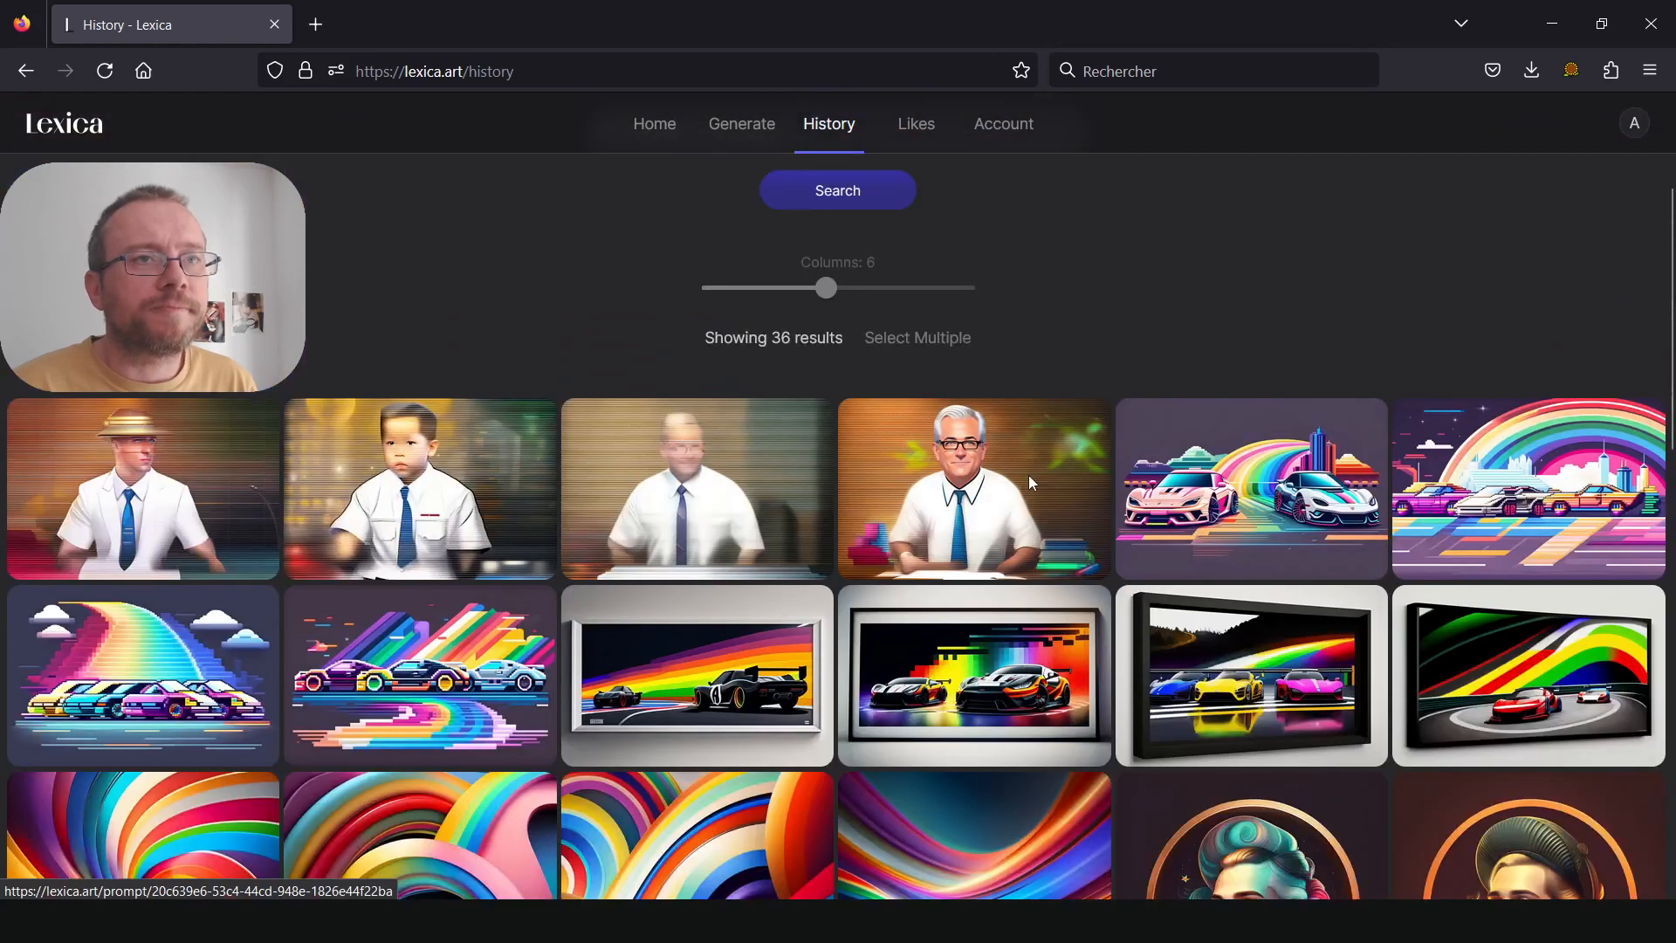
{"action": "scroll", "coordinate": [1028, 475], "scroll_direction": "up", "scroll_amount": 3}
Open the collection of liked images and look through it
{"action": "left_click", "coordinate": [930, 131]}
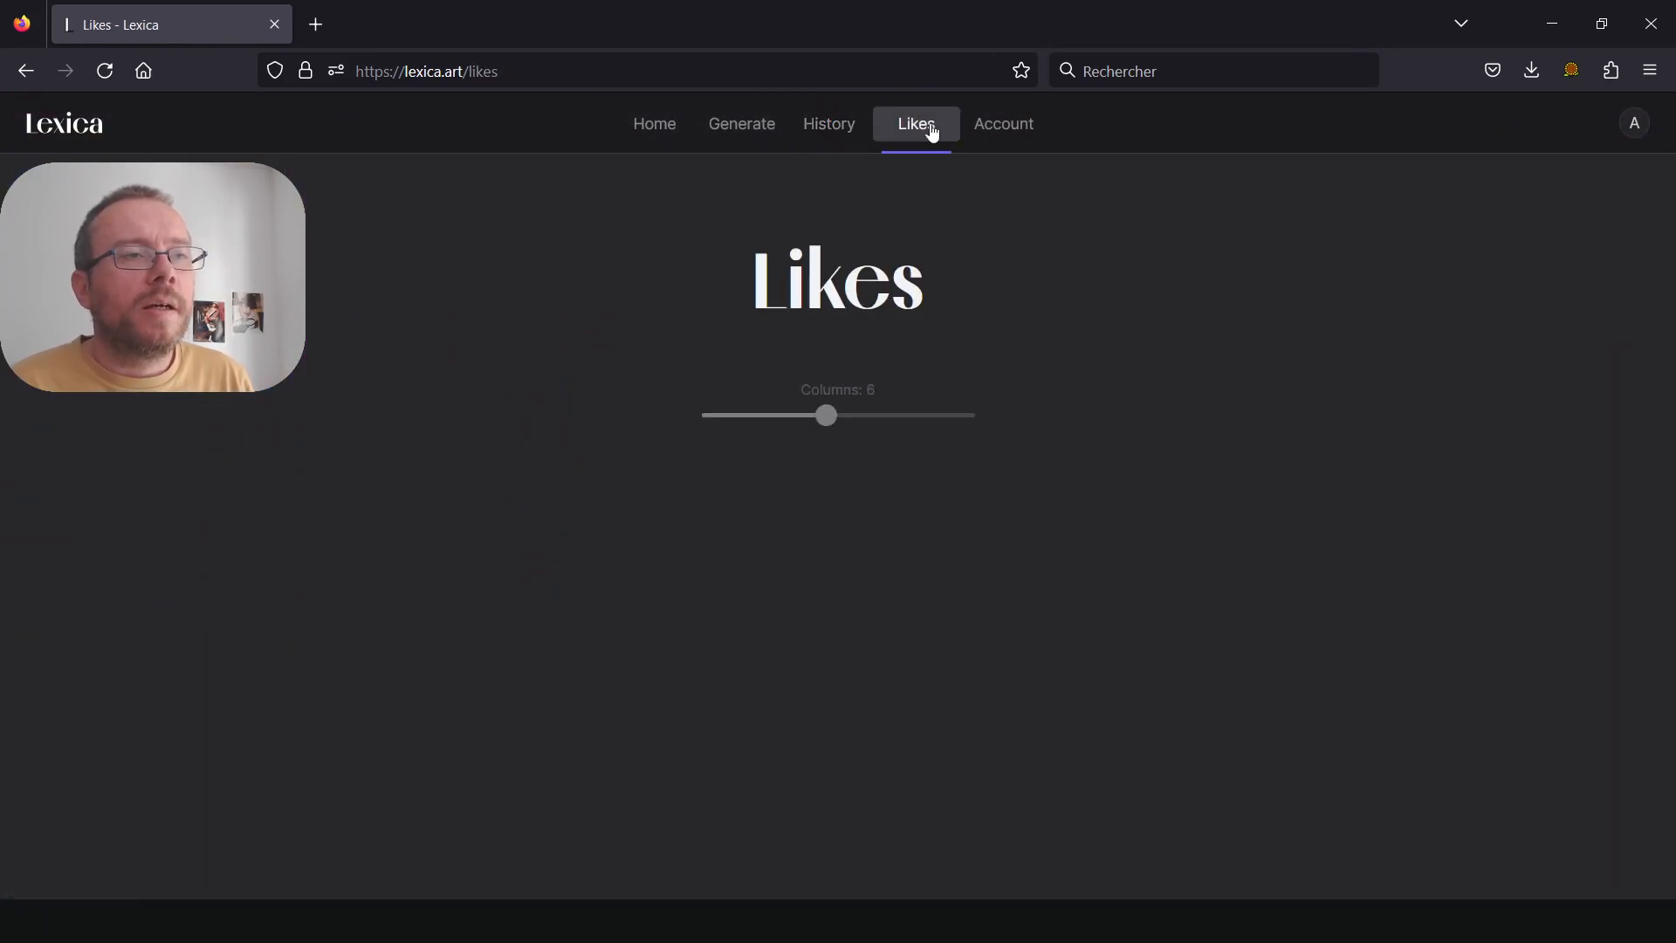
{"action": "scroll", "coordinate": [747, 314], "scroll_direction": "down", "scroll_amount": 8}
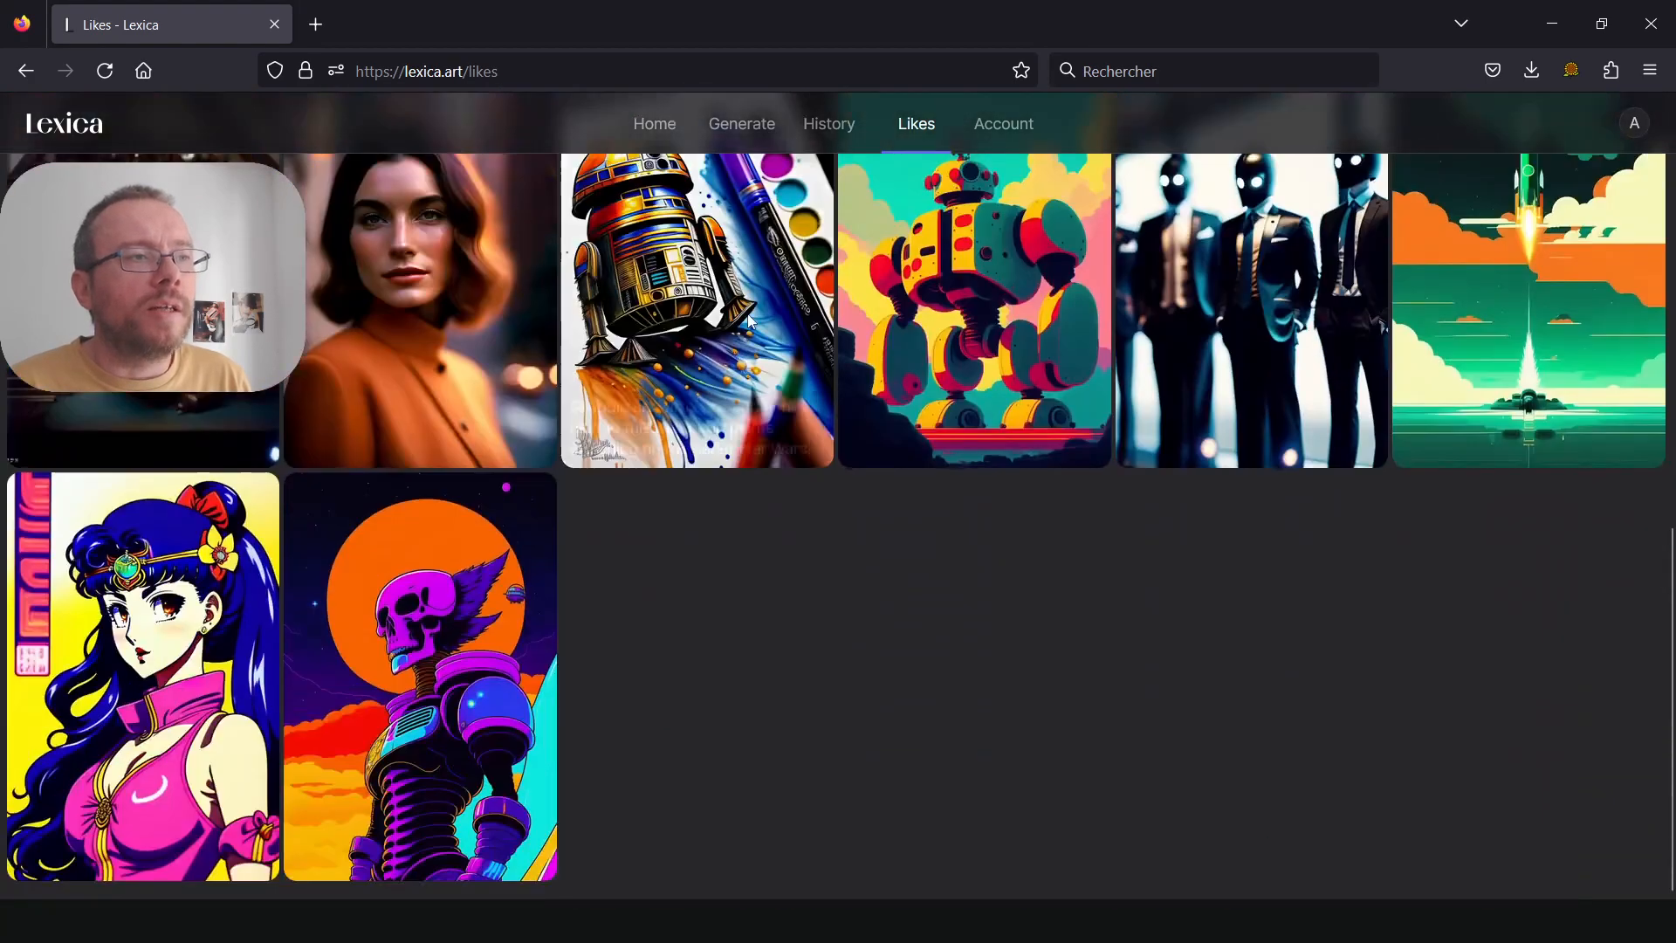
{"action": "scroll", "coordinate": [749, 322], "scroll_direction": "up", "scroll_amount": 8}
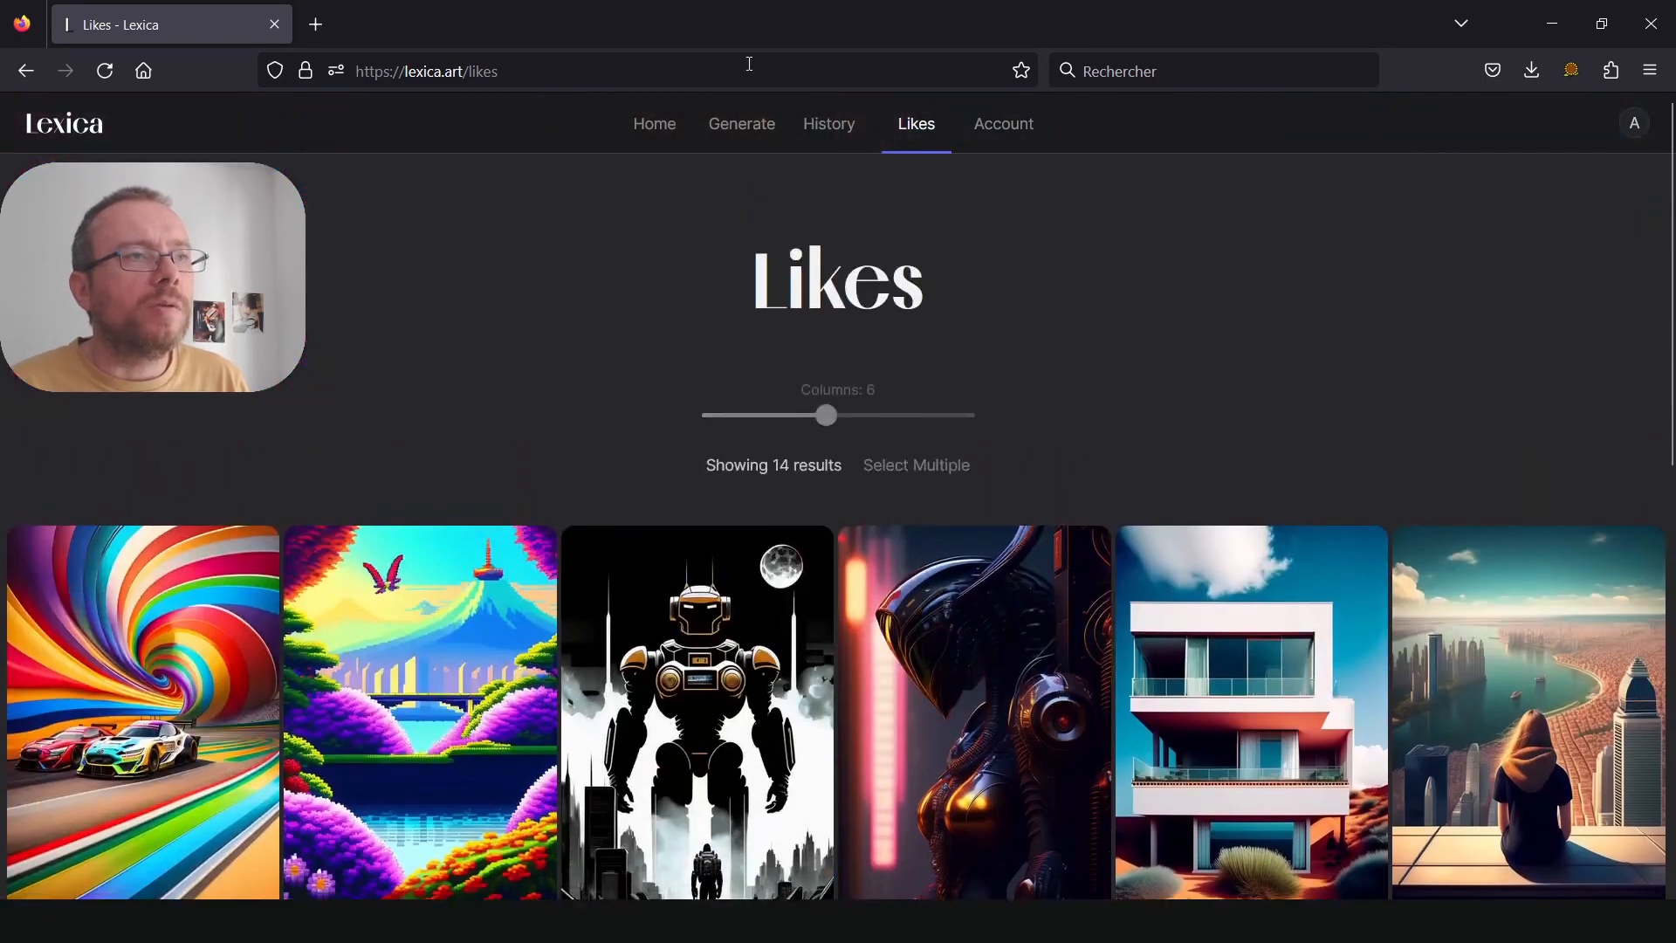
Return to the home page and glance over its image gallery
{"action": "left_click", "coordinate": [654, 125]}
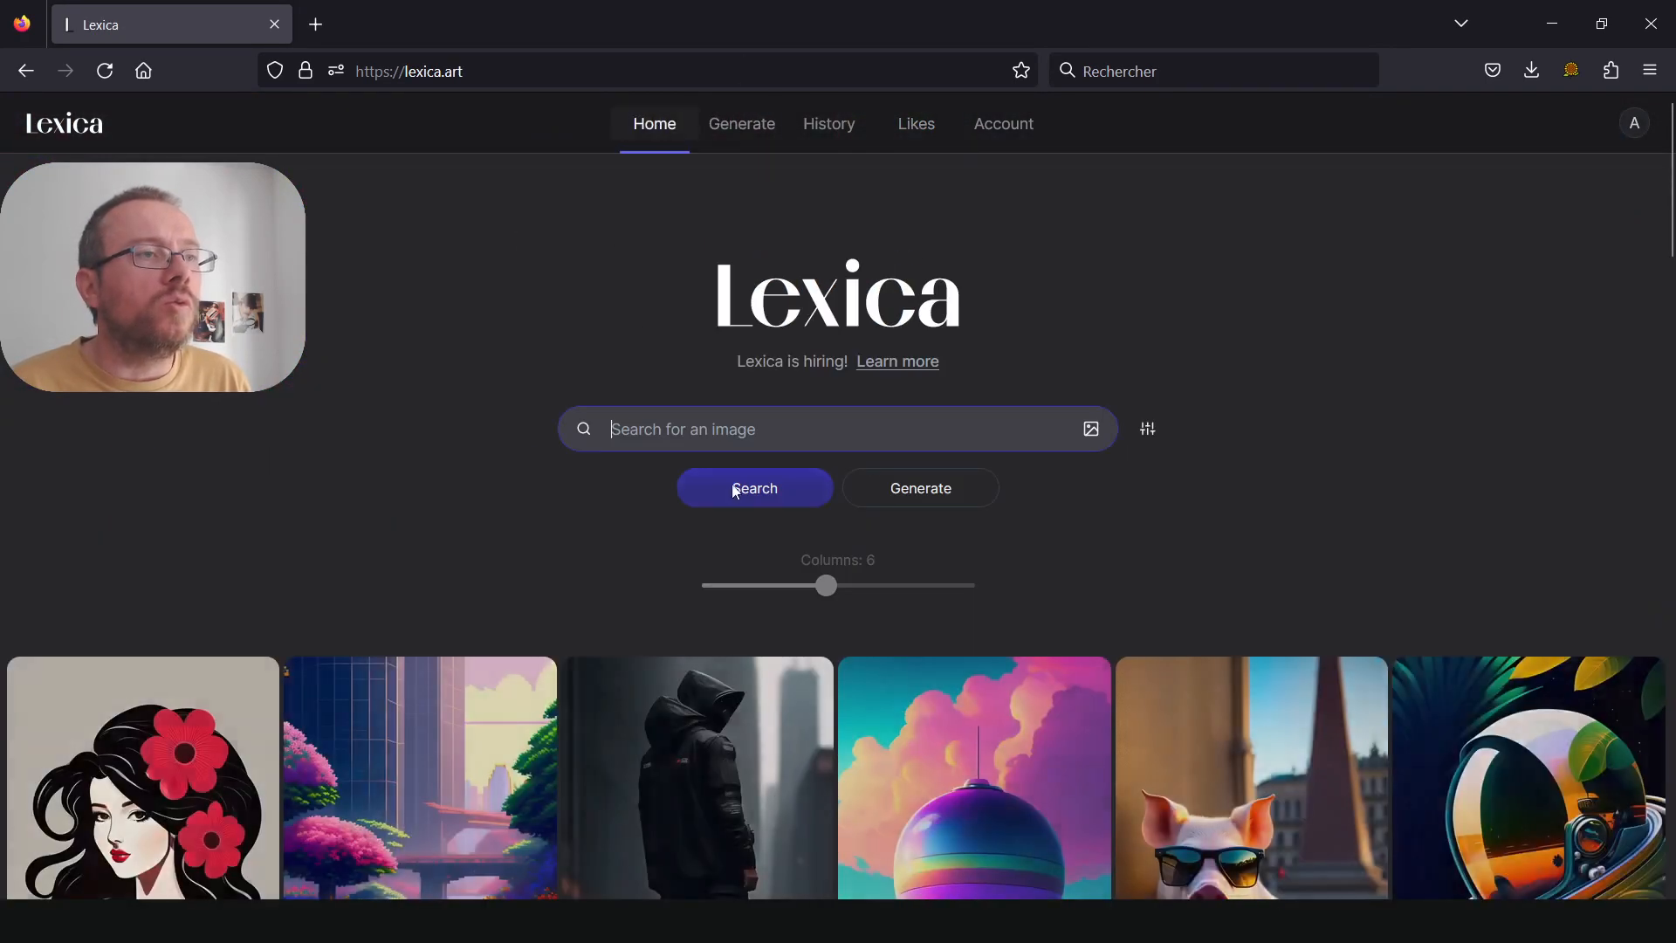
{"action": "scroll", "coordinate": [736, 490], "scroll_direction": "down", "scroll_amount": 5}
{"action": "scroll", "coordinate": [785, 354], "scroll_direction": "up", "scroll_amount": 5}
Go back to the liked images and examine them down to the skeleton in space picture
{"action": "left_click", "coordinate": [916, 123]}
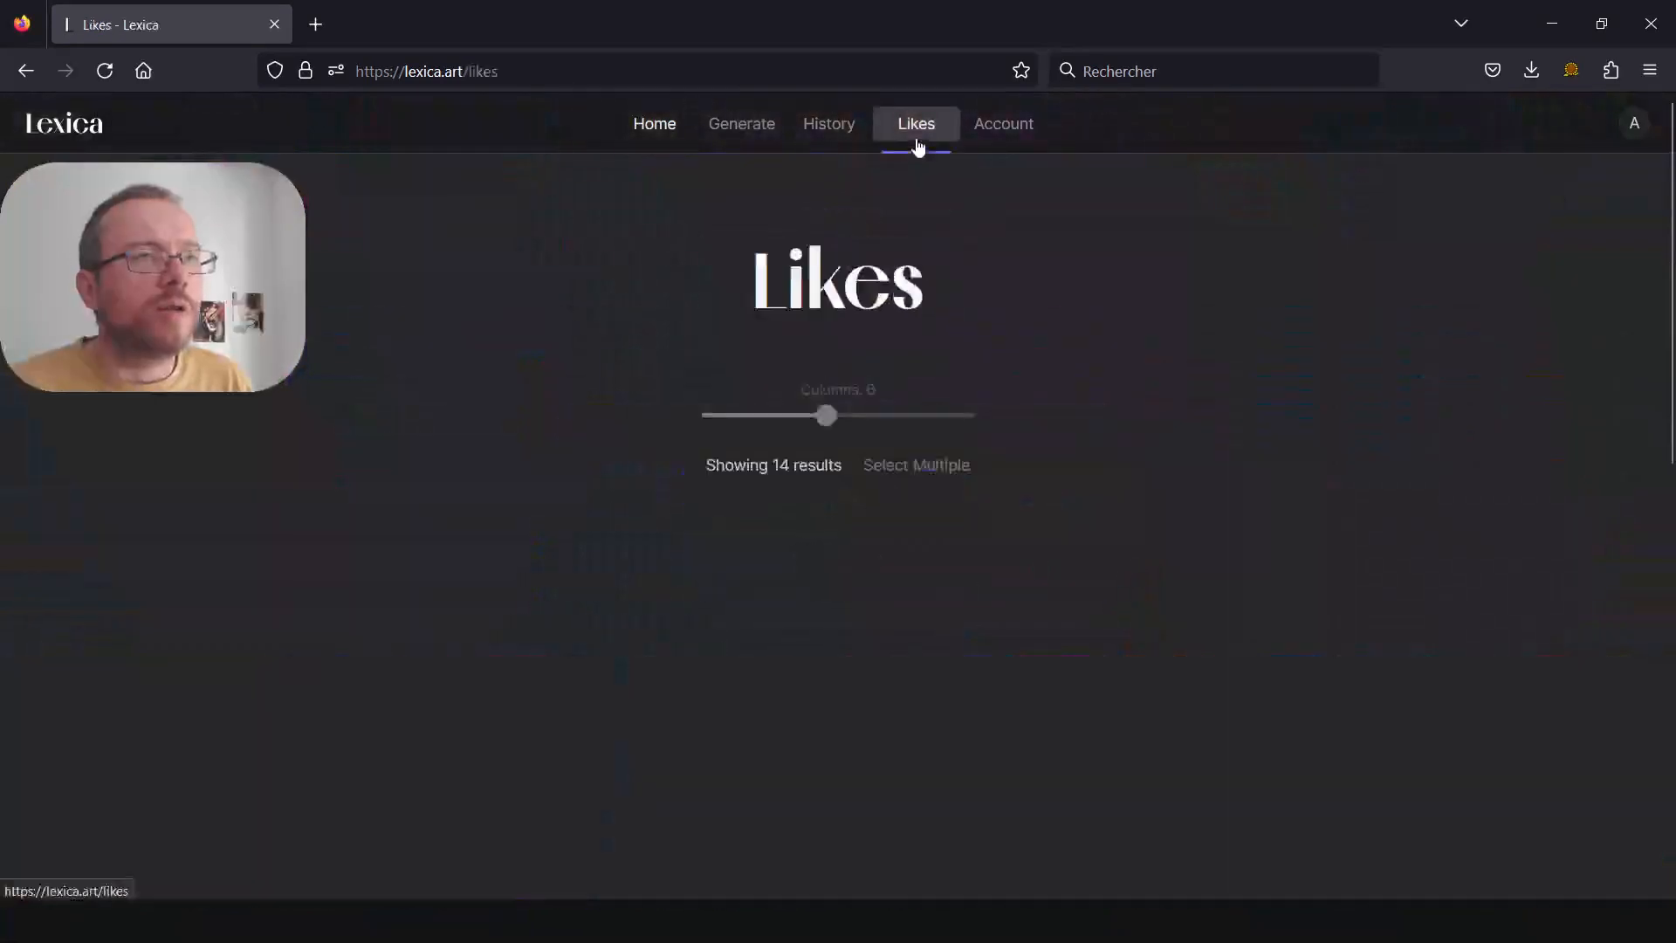
{"action": "scroll", "coordinate": [763, 385], "scroll_direction": "down", "scroll_amount": 4}
{"action": "scroll", "coordinate": [763, 385], "scroll_direction": "down", "scroll_amount": 4}
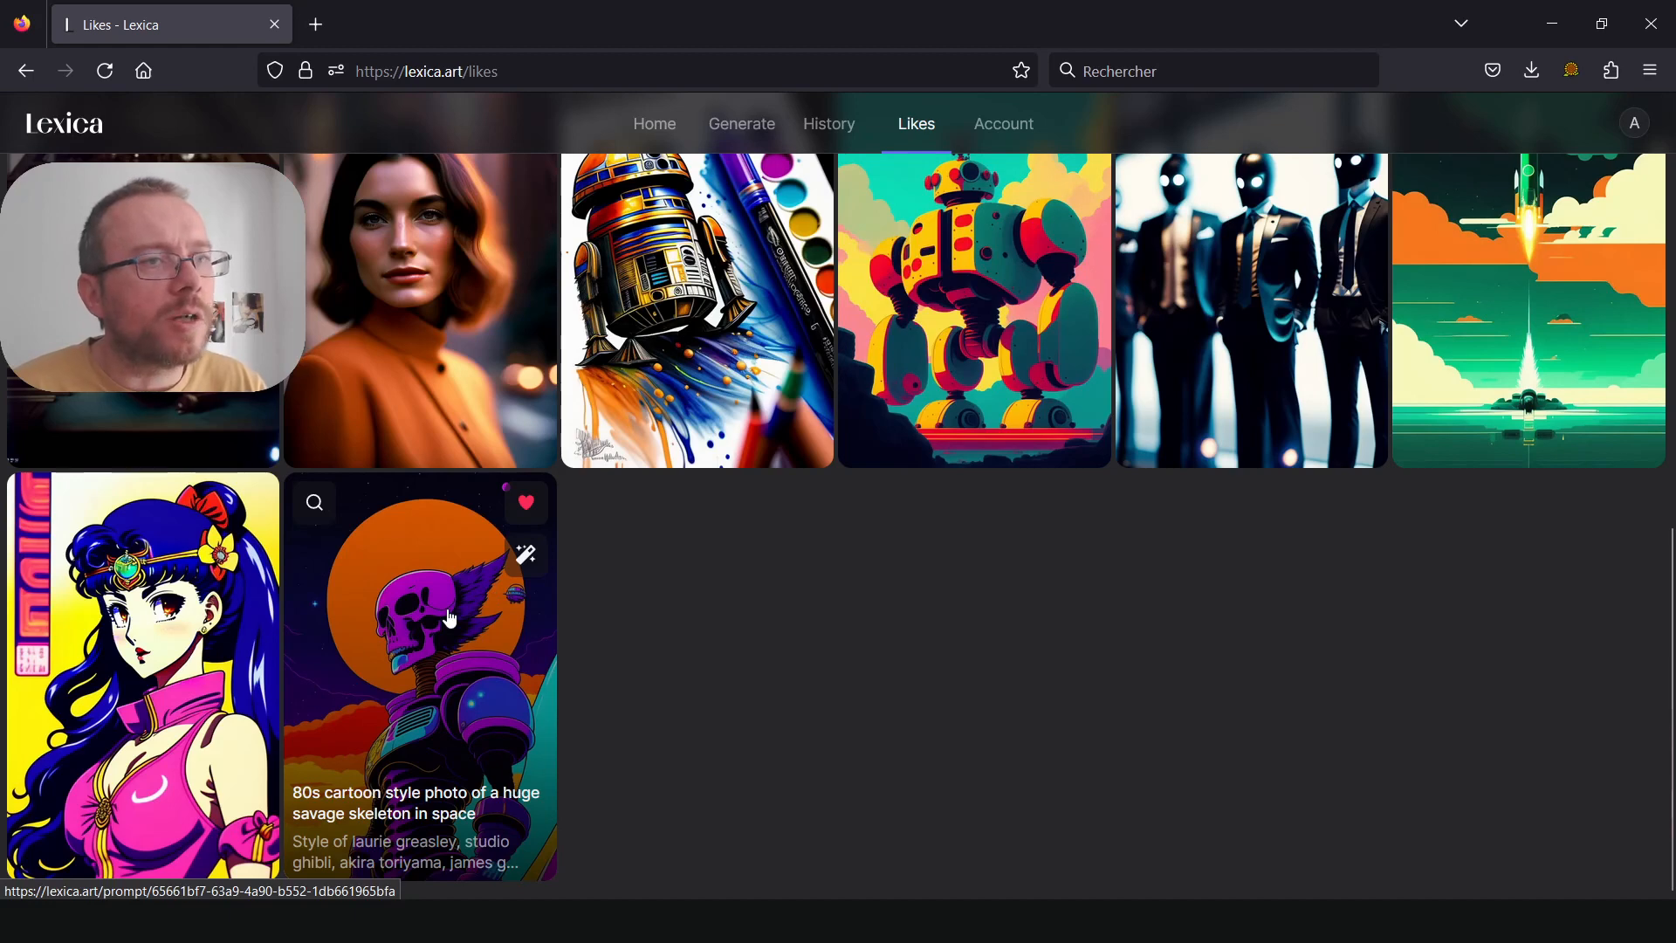
{"action": "scroll", "coordinate": [447, 609], "scroll_direction": "up", "scroll_amount": 8}
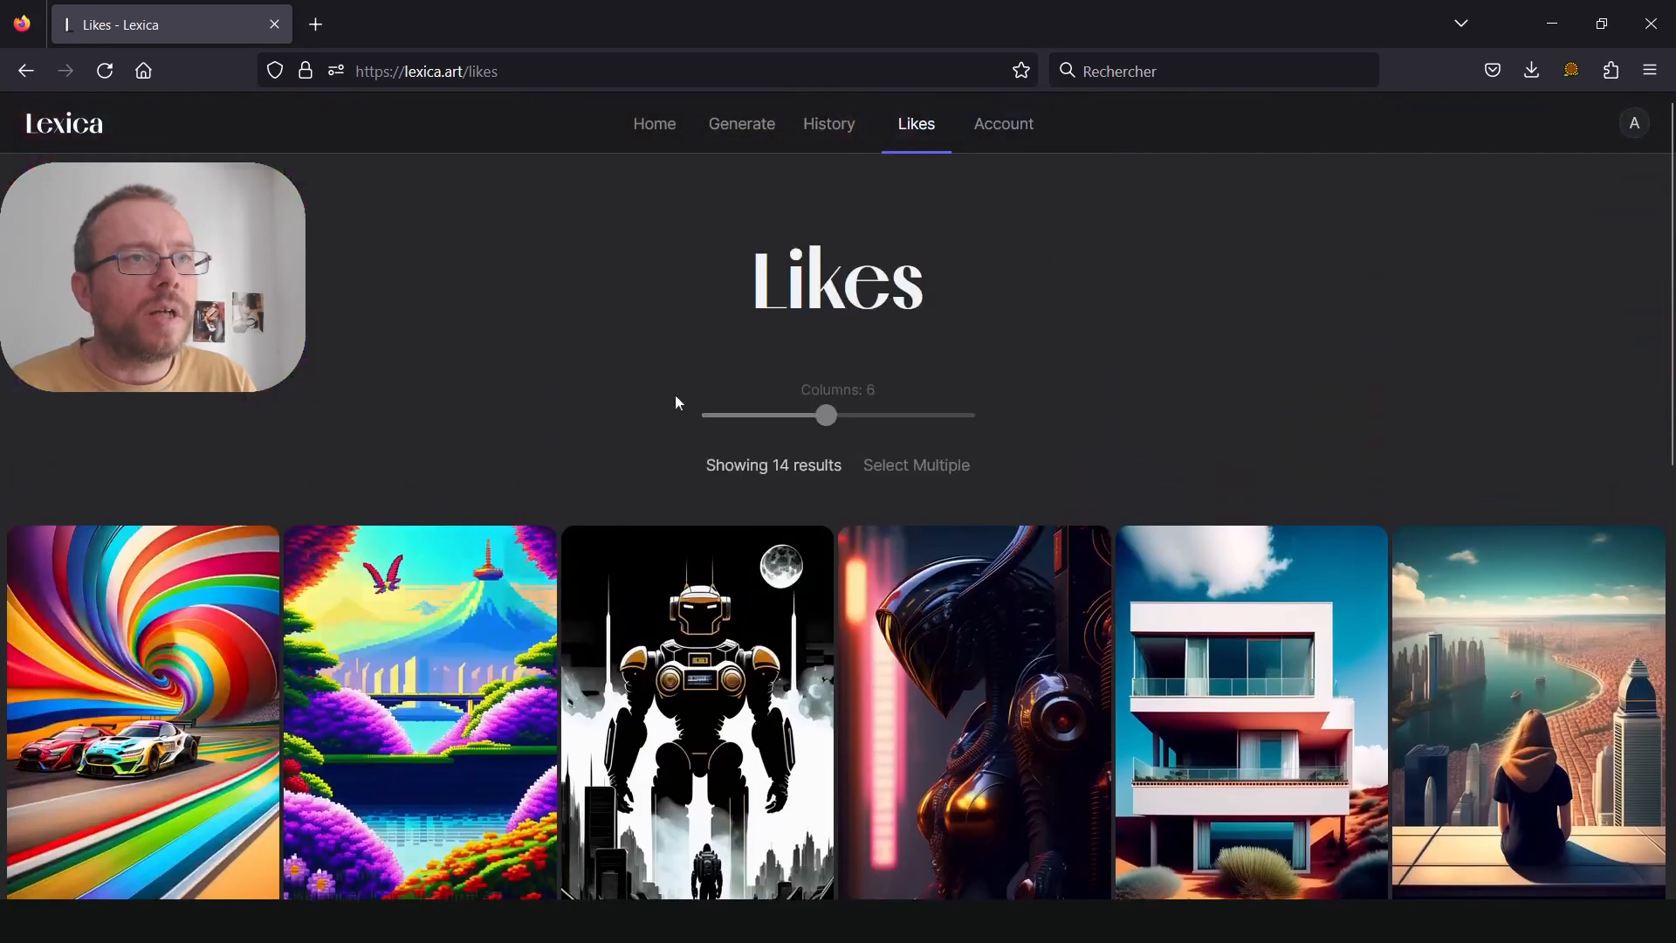
Review the Starter, Pro and Max yearly membership plans on the account page, including their generation limits and prices
{"action": "left_click", "coordinate": [1013, 127]}
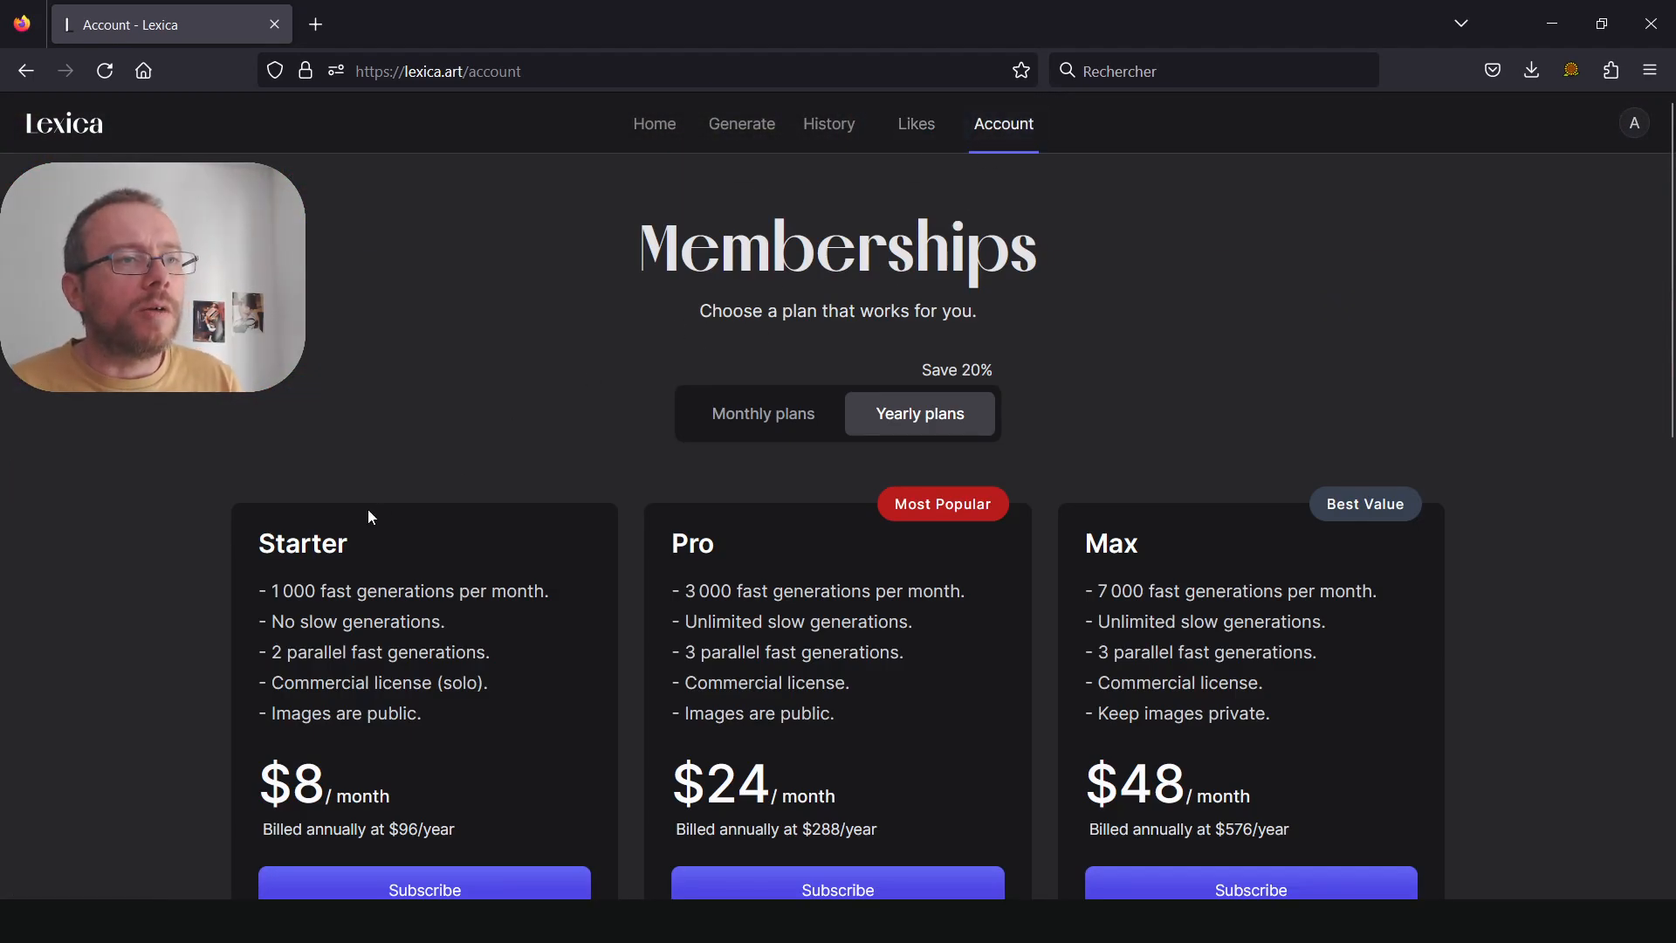
{"action": "scroll", "coordinate": [368, 514], "scroll_direction": "down", "scroll_amount": 3}
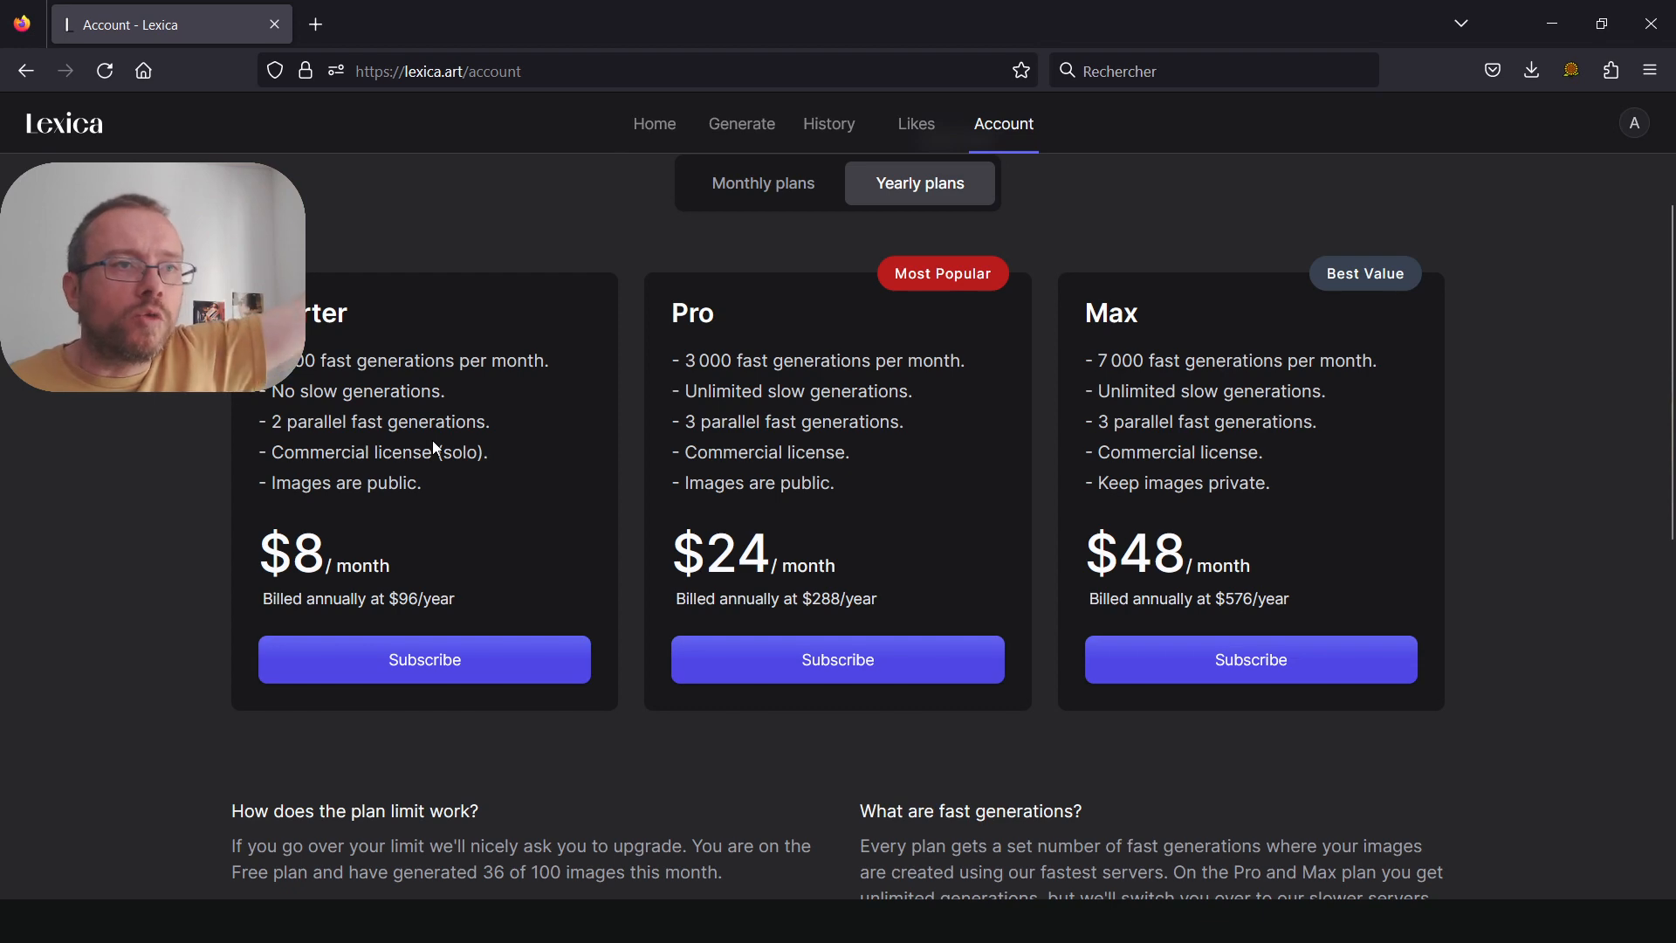
{"action": "left_click", "coordinate": [626, 133]}
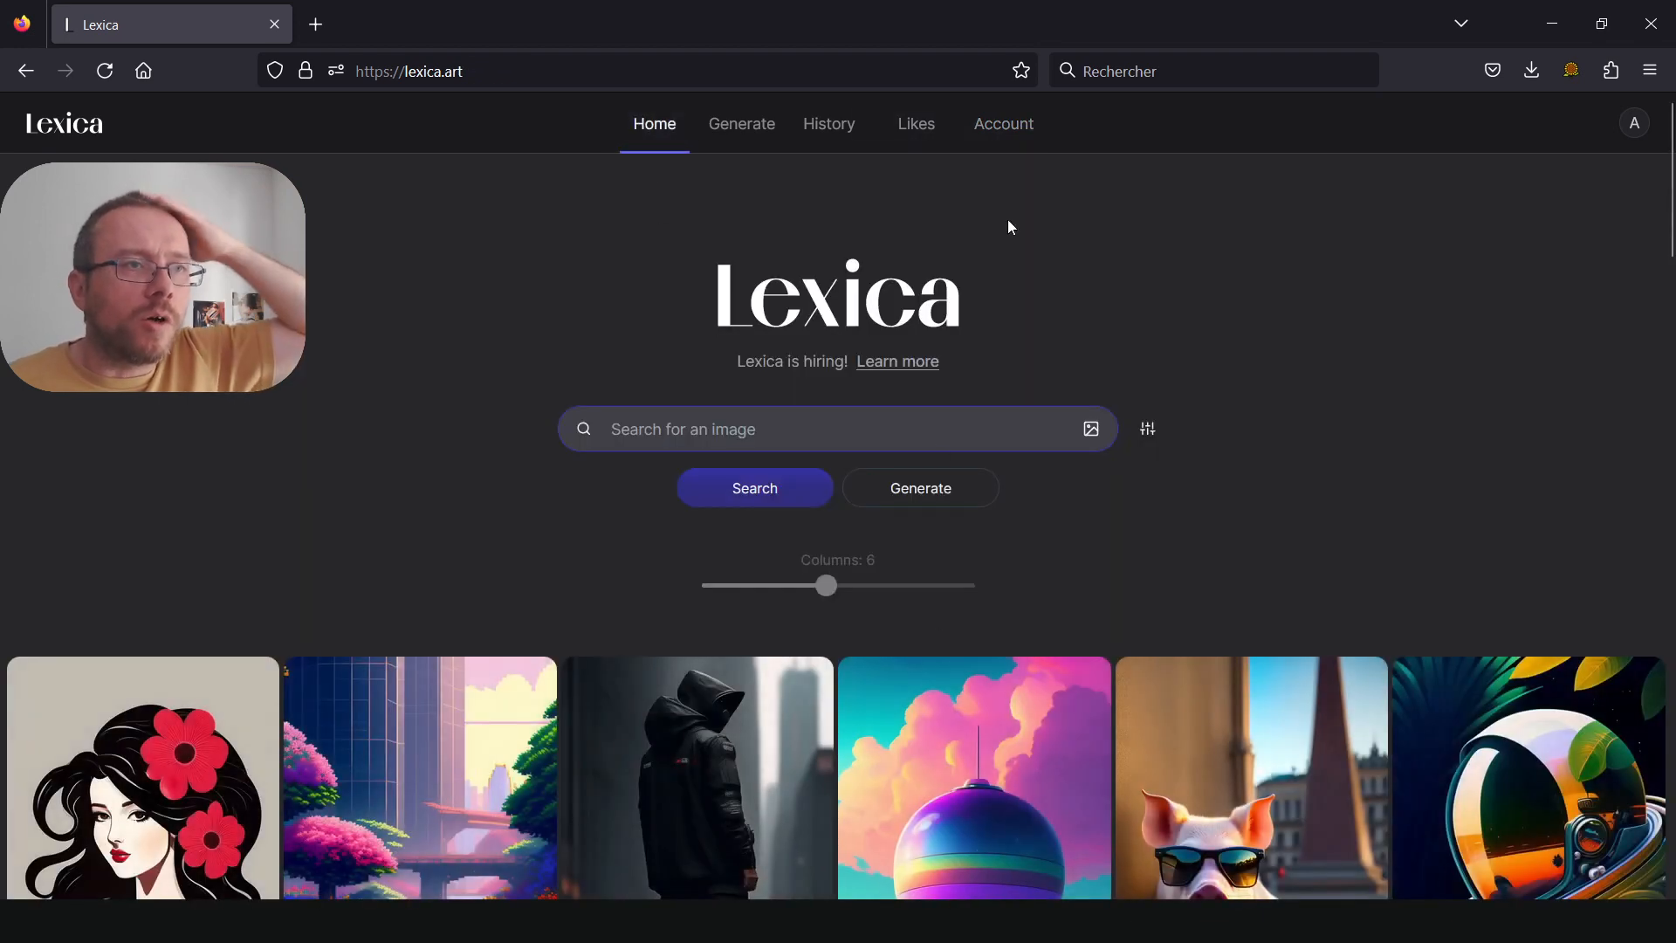
{"action": "left_click", "coordinate": [1006, 135]}
{"action": "scroll", "coordinate": [1172, 419], "scroll_direction": "down", "scroll_amount": 3}
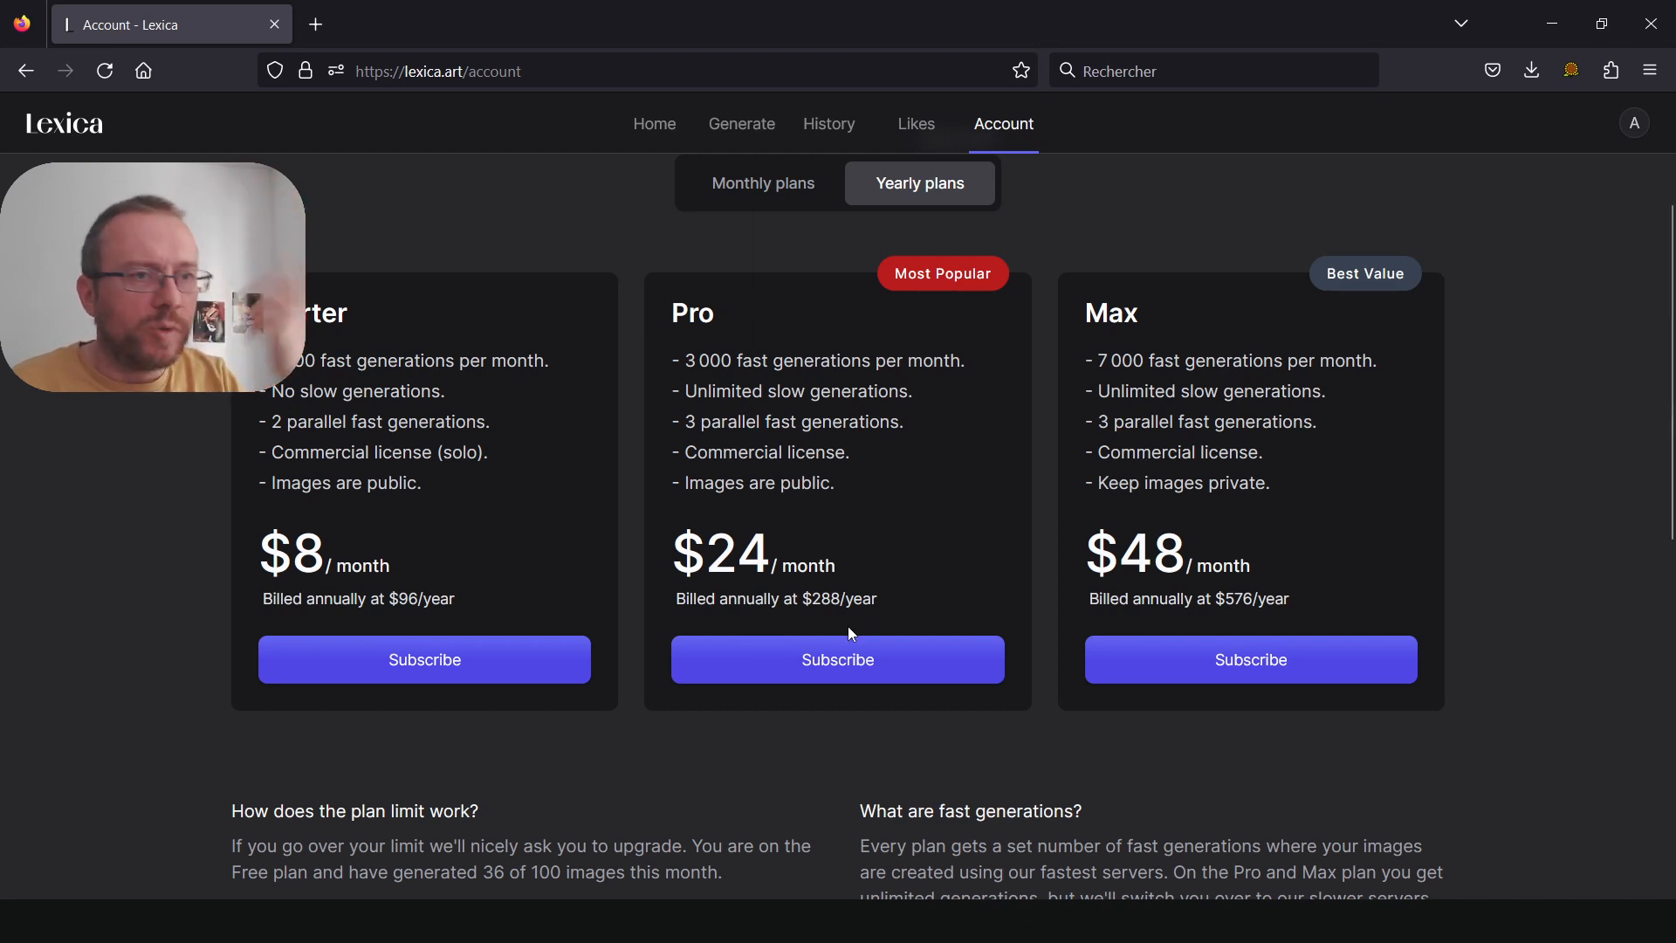
{"action": "scroll", "coordinate": [849, 630], "scroll_direction": "up", "scroll_amount": 3}
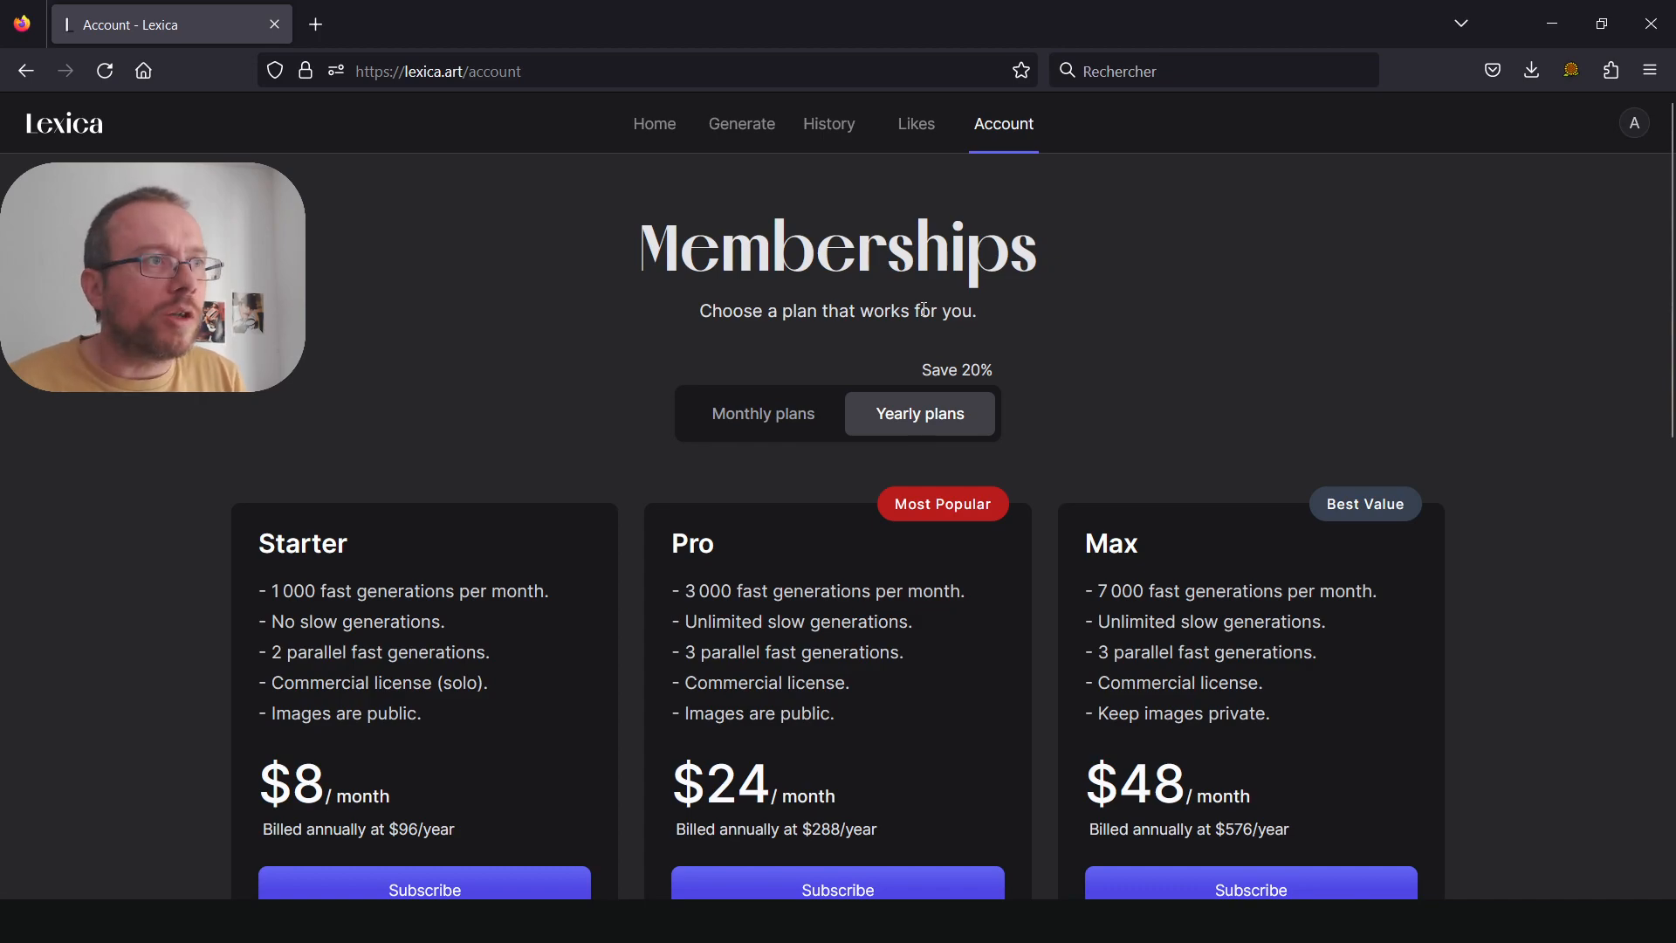
Return to the home page and browse far down its image gallery before going back to the search field
{"action": "left_click", "coordinate": [678, 124]}
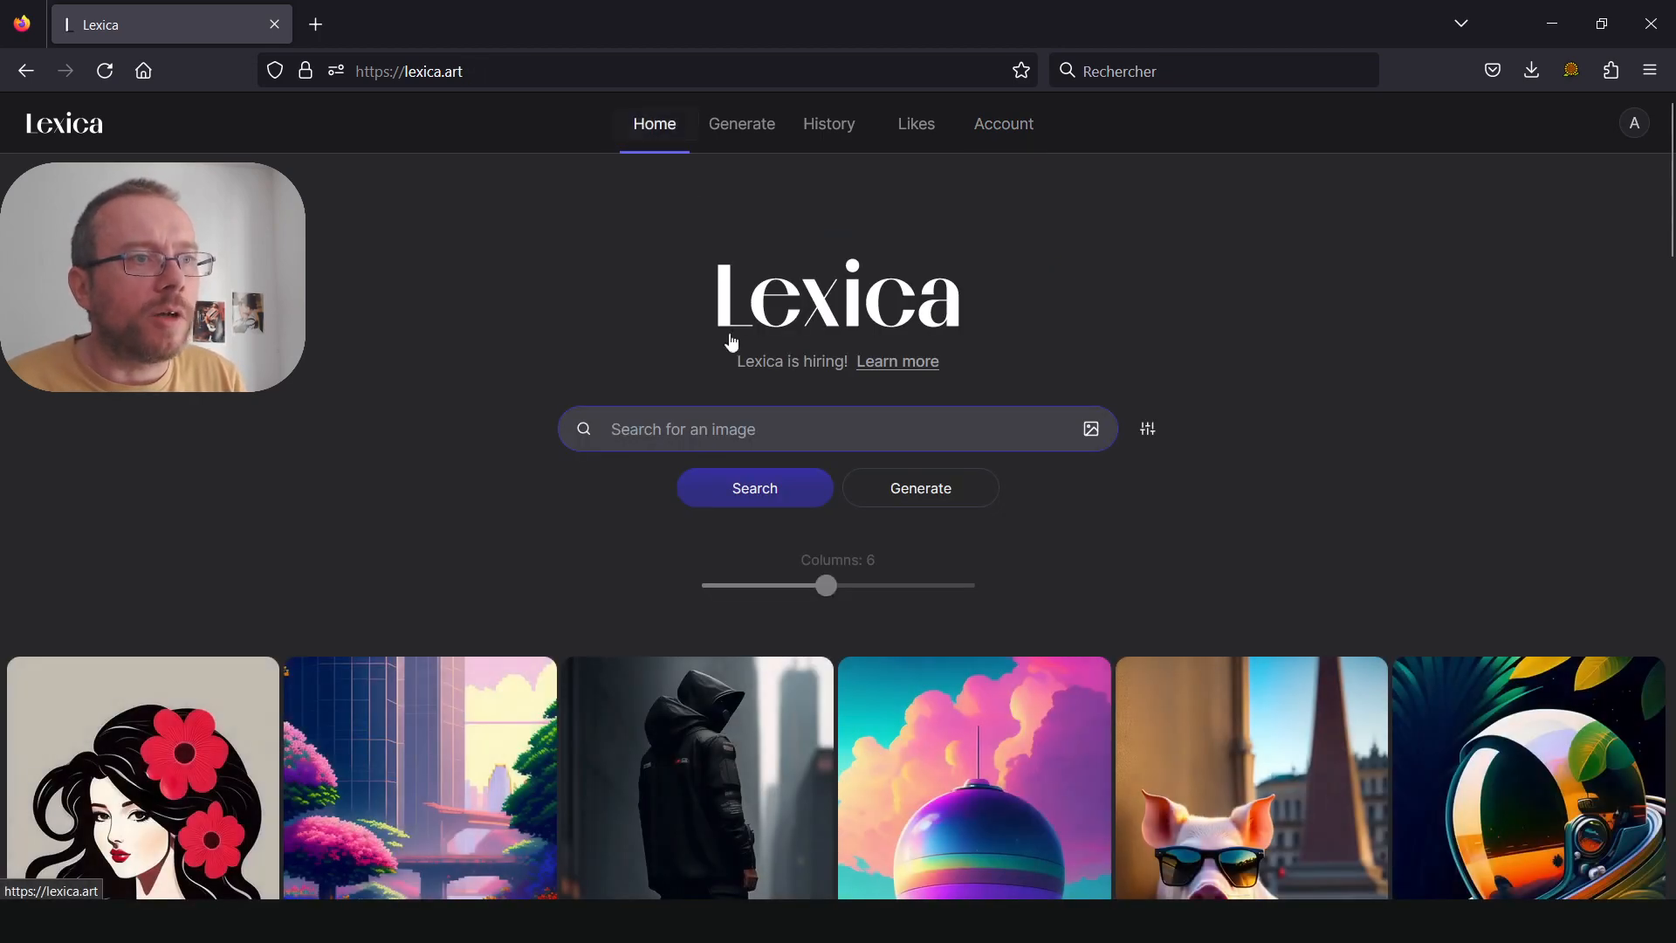
{"action": "scroll", "coordinate": [517, 387], "scroll_direction": "down", "scroll_amount": 10}
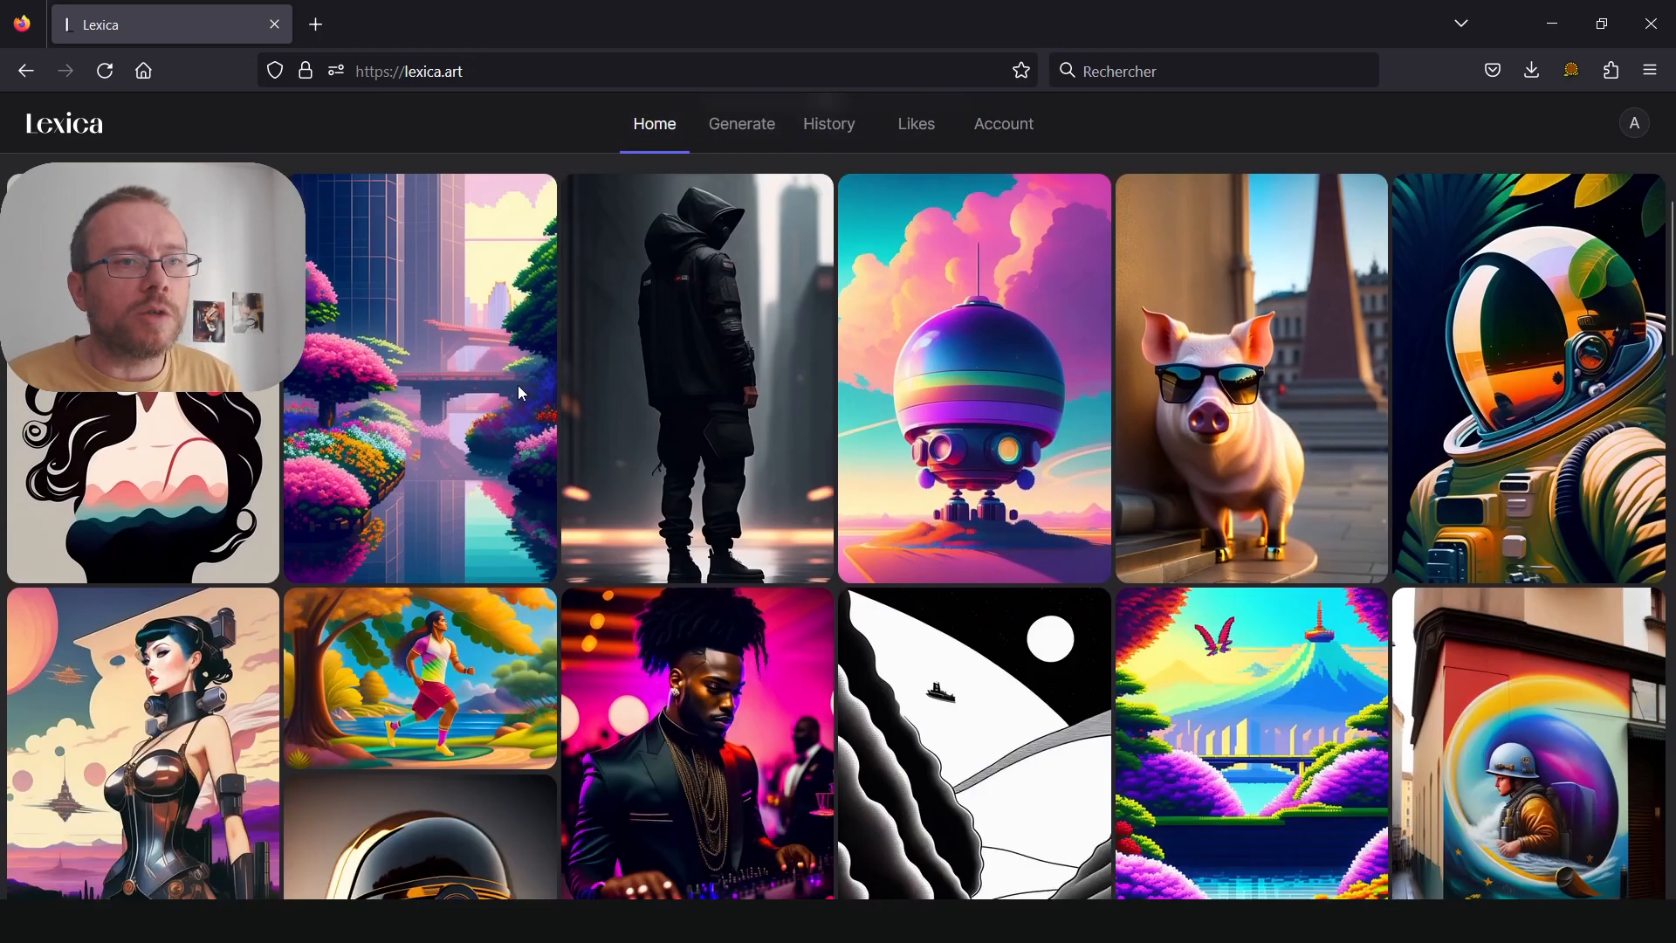
{"action": "scroll", "coordinate": [517, 385], "scroll_direction": "down", "scroll_amount": 6}
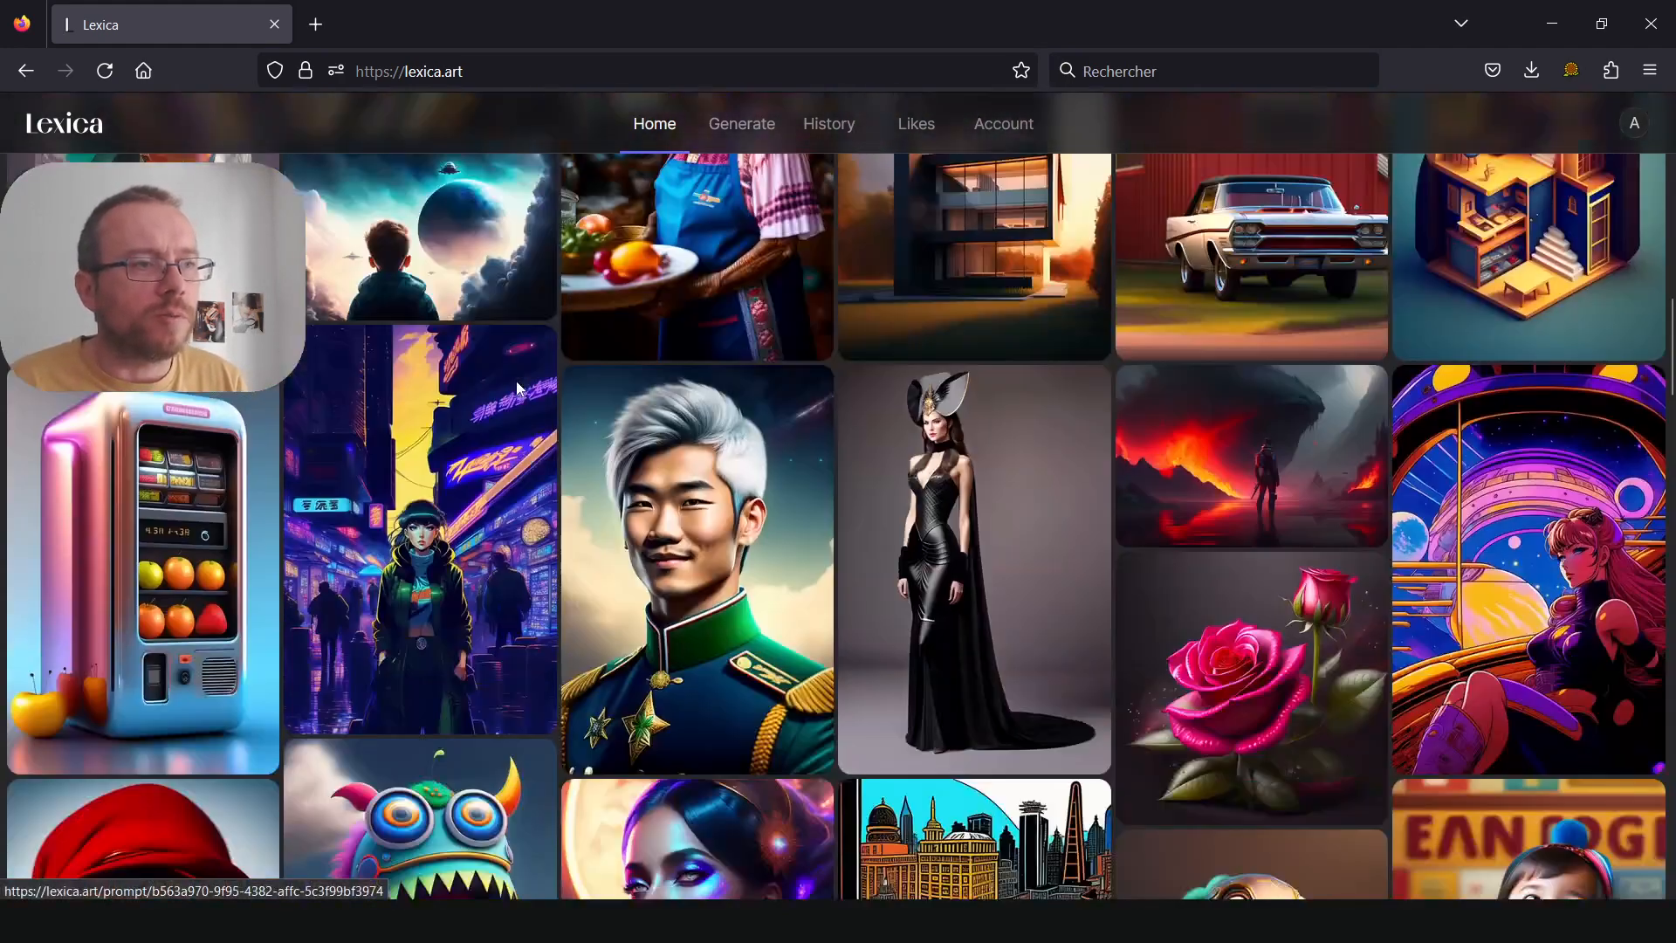
{"action": "scroll", "coordinate": [516, 381], "scroll_direction": "up", "scroll_amount": 4}
{"action": "scroll", "coordinate": [515, 381], "scroll_direction": "up", "scroll_amount": 12}
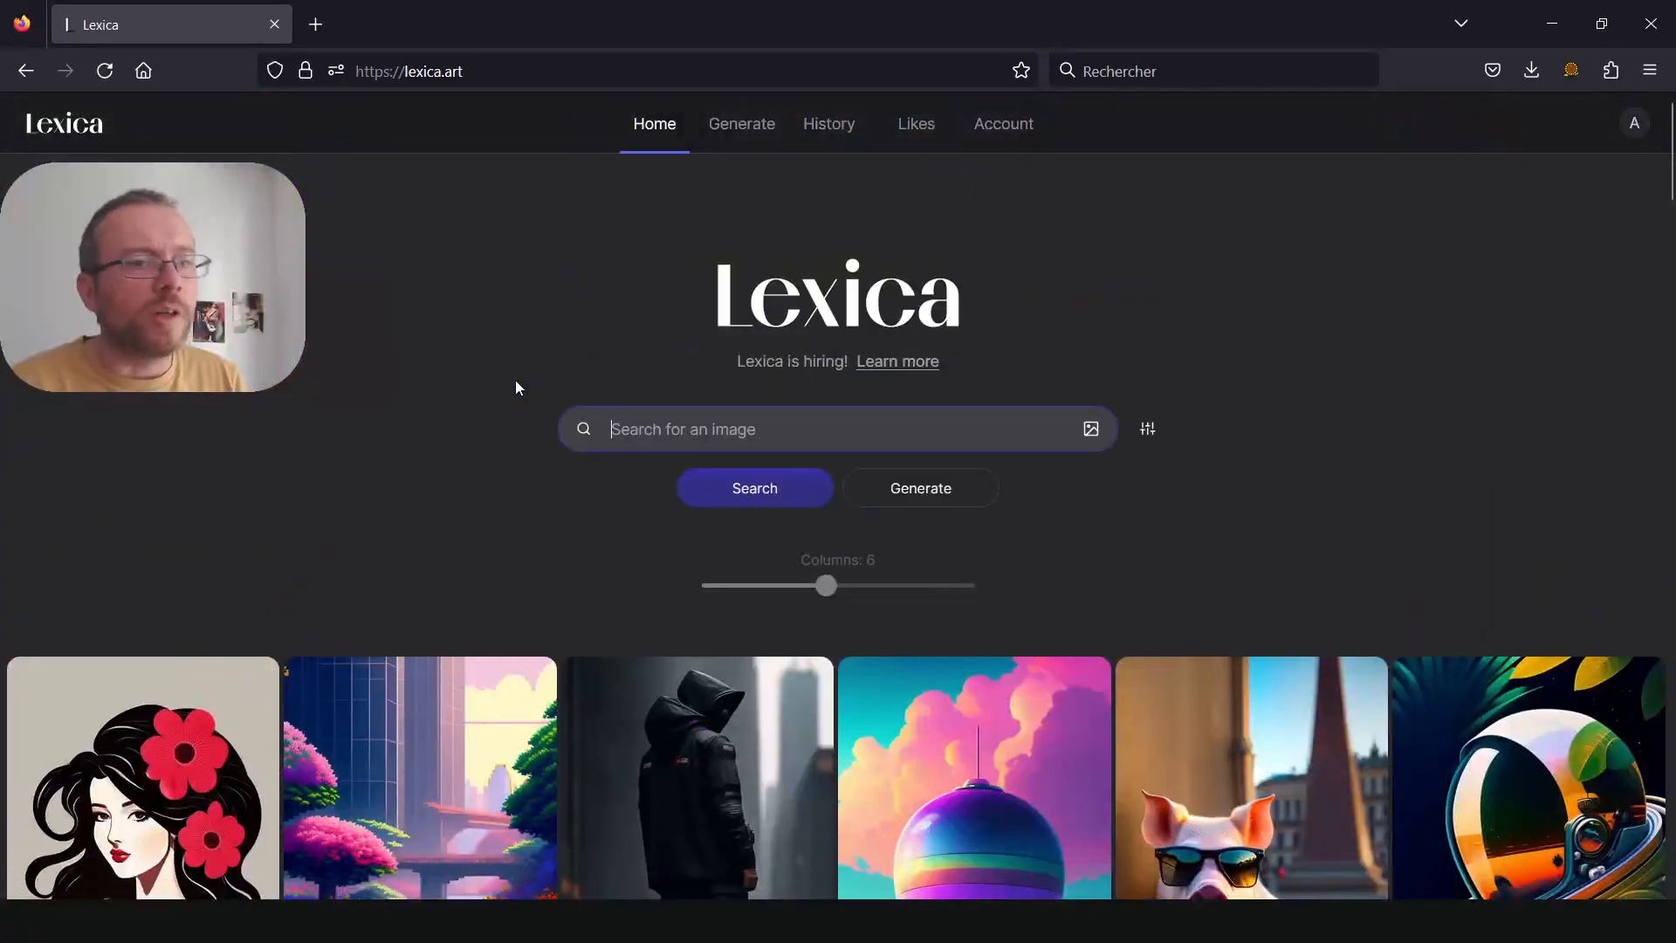